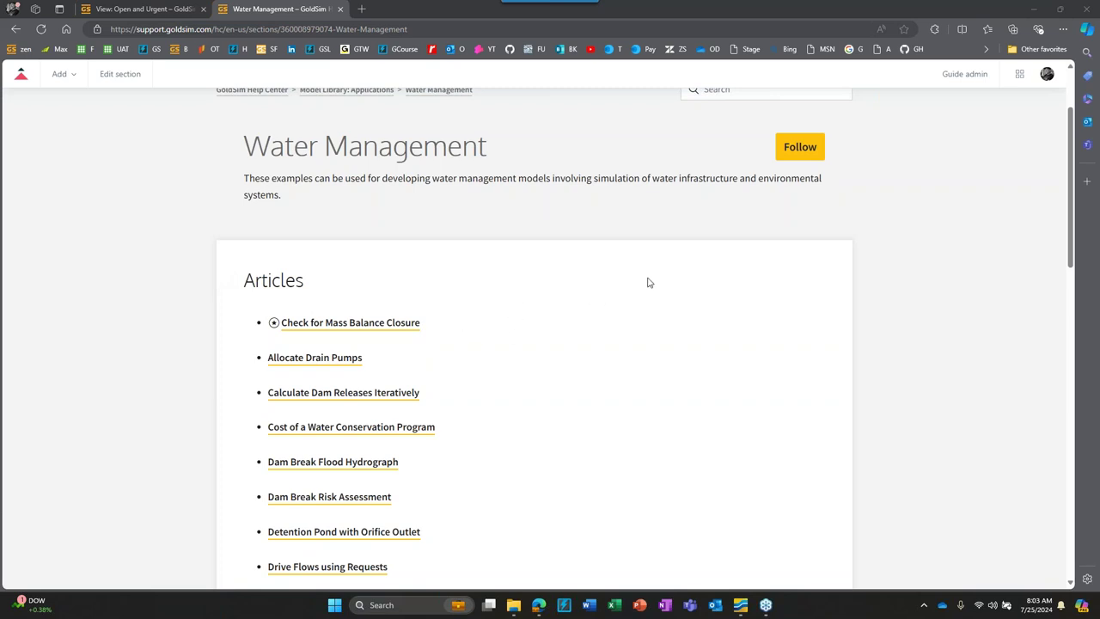
- Open the Check for Mass Balance Closure article in the Help Center's application model library and view its model diagram
scroll(567, 290, "up", 2)
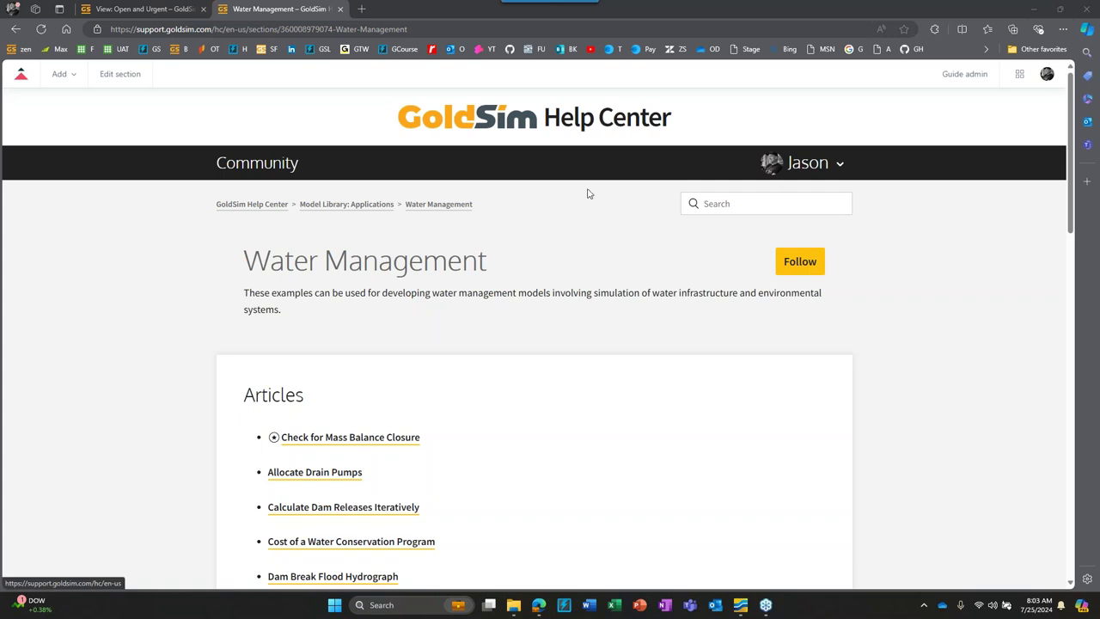
left_click(245, 206)
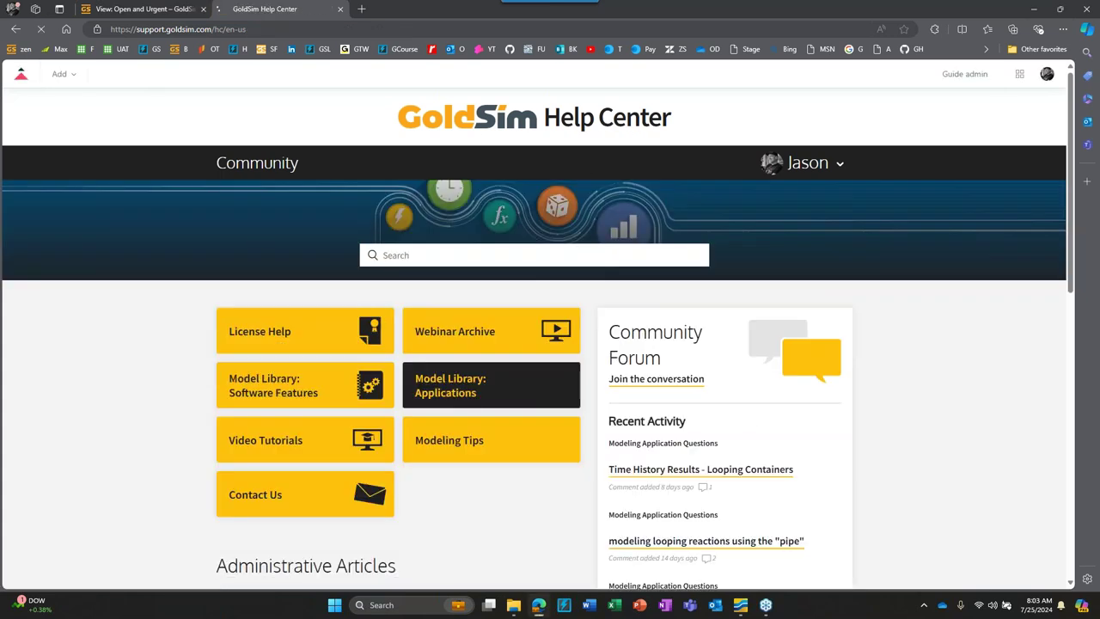
left_click(469, 390)
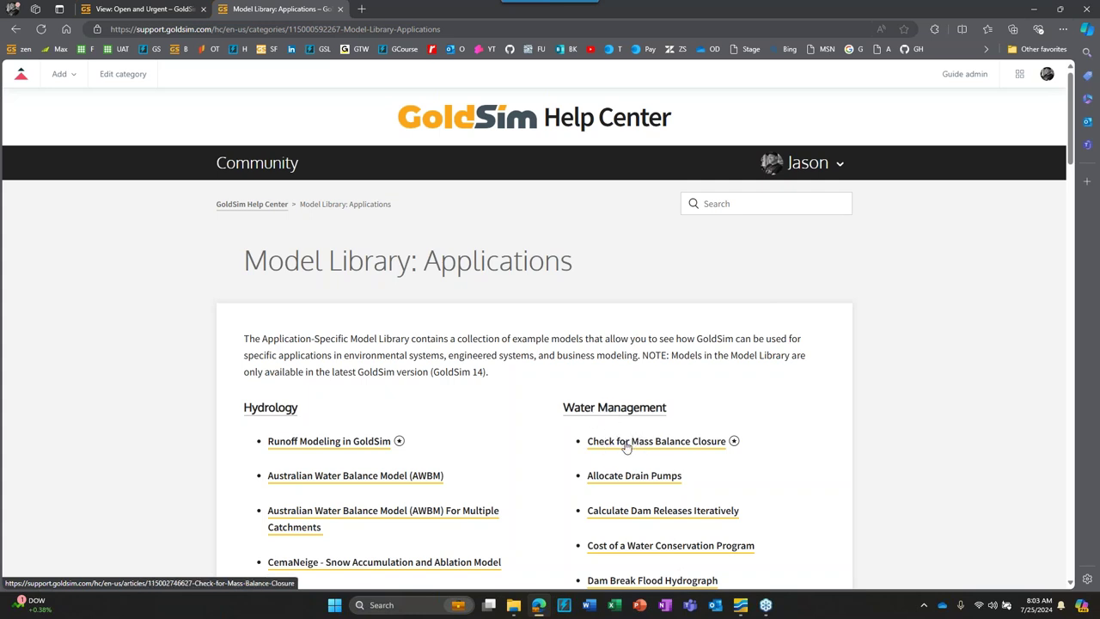
left_click(675, 444)
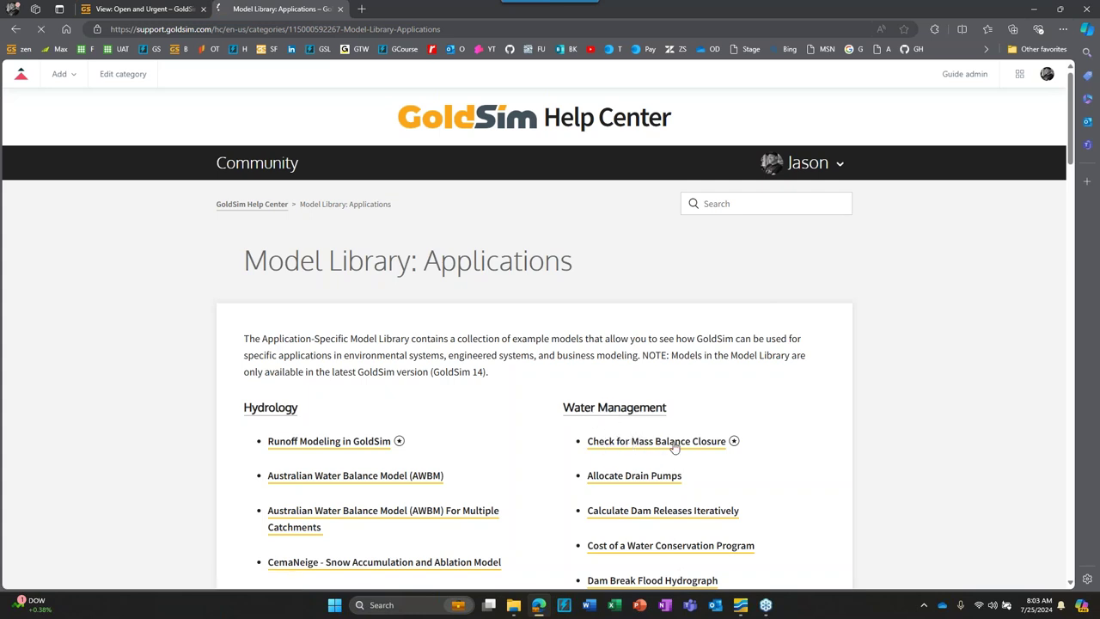
scroll(481, 413, "down", 15)
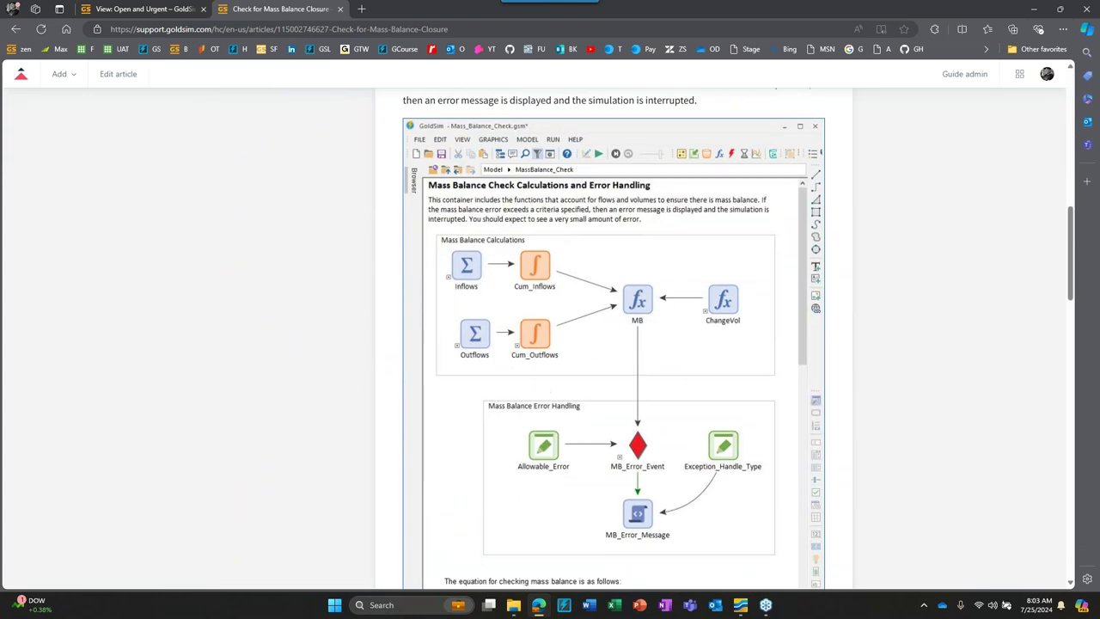
scroll(667, 456, "up", 3)
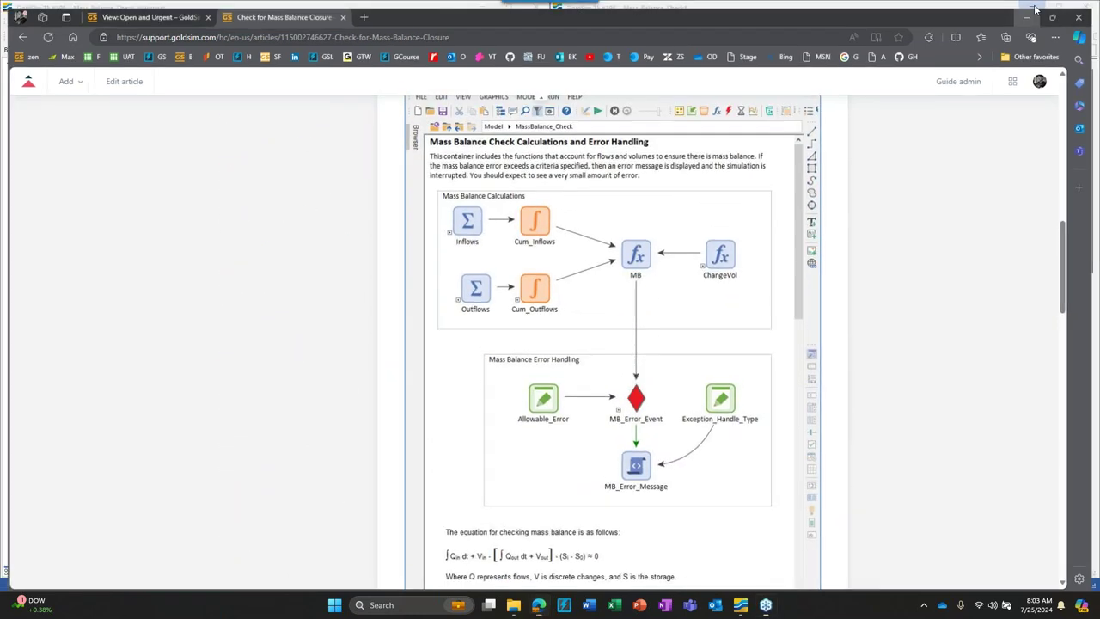
- Switch to GoldSim and hide the model browser in Mass_Balance_Check, returning to the MassBalance_Check container by way of the model root
left_click(1033, 9)
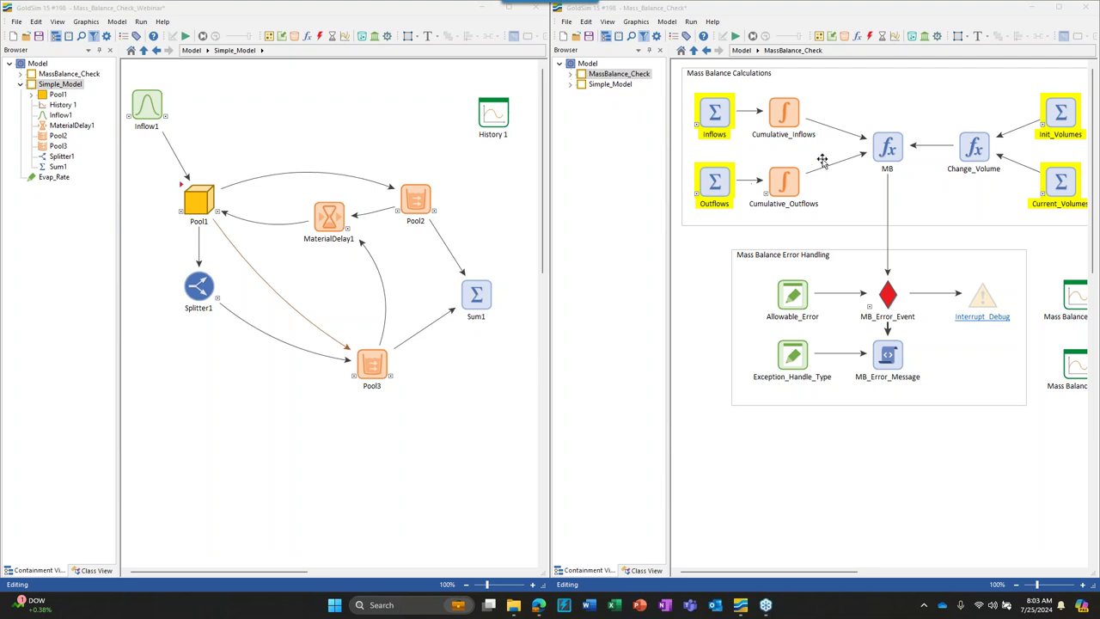
left_click(605, 36)
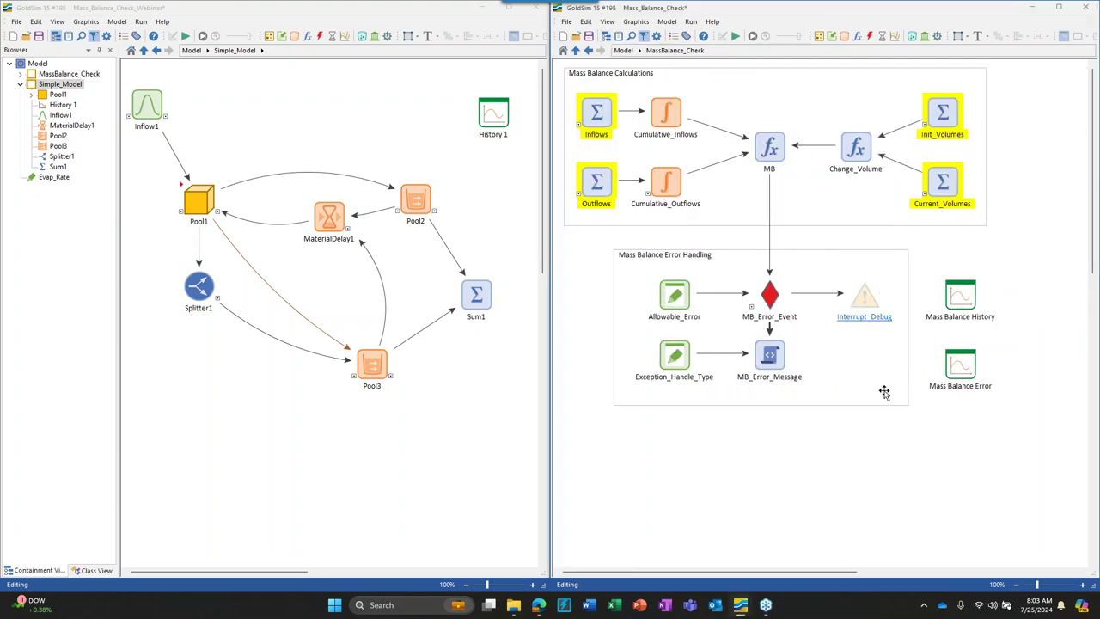
left_click(623, 50)
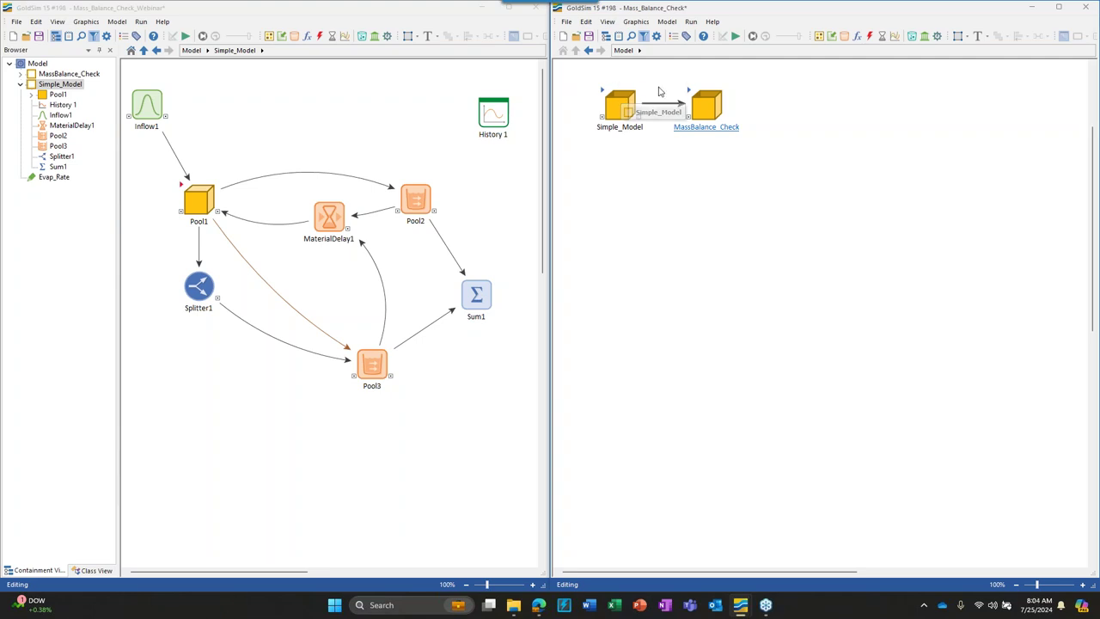
left_click(688, 92)
double_click(687, 92)
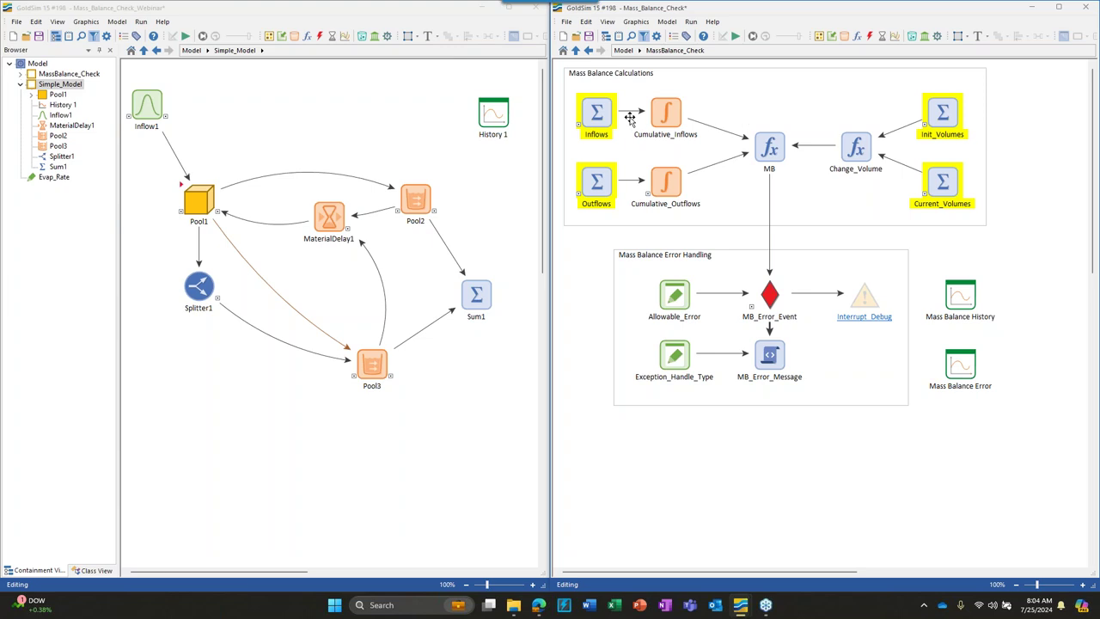
- Read the MassBalance_Check container's note with its mass balance equation in an enlarged note view, and close the note
left_click(608, 37)
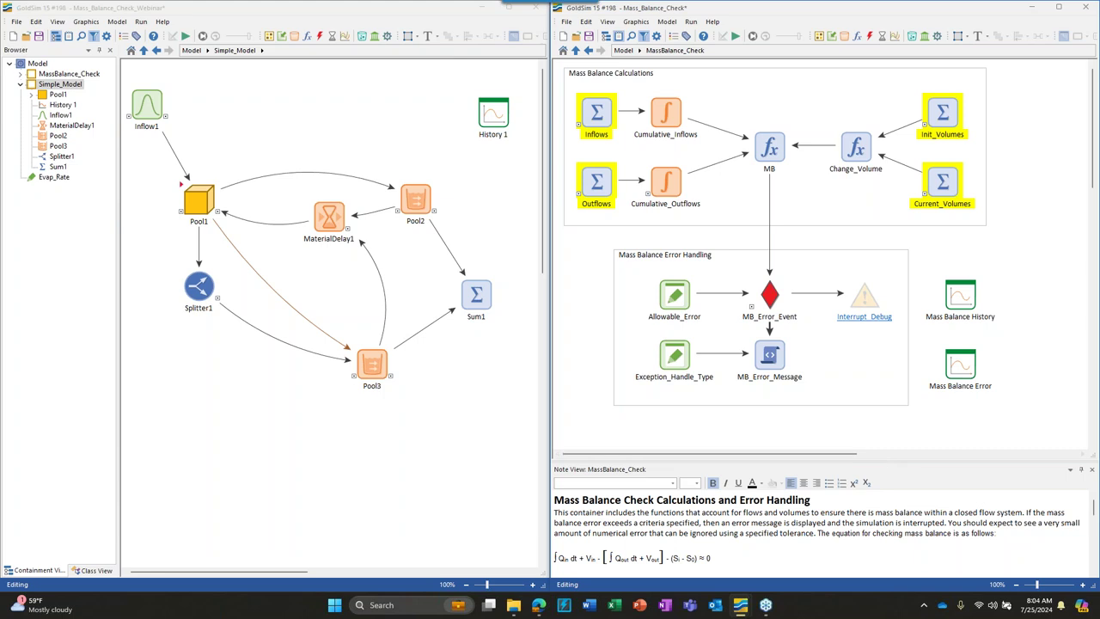
scroll(745, 504, "down", 2)
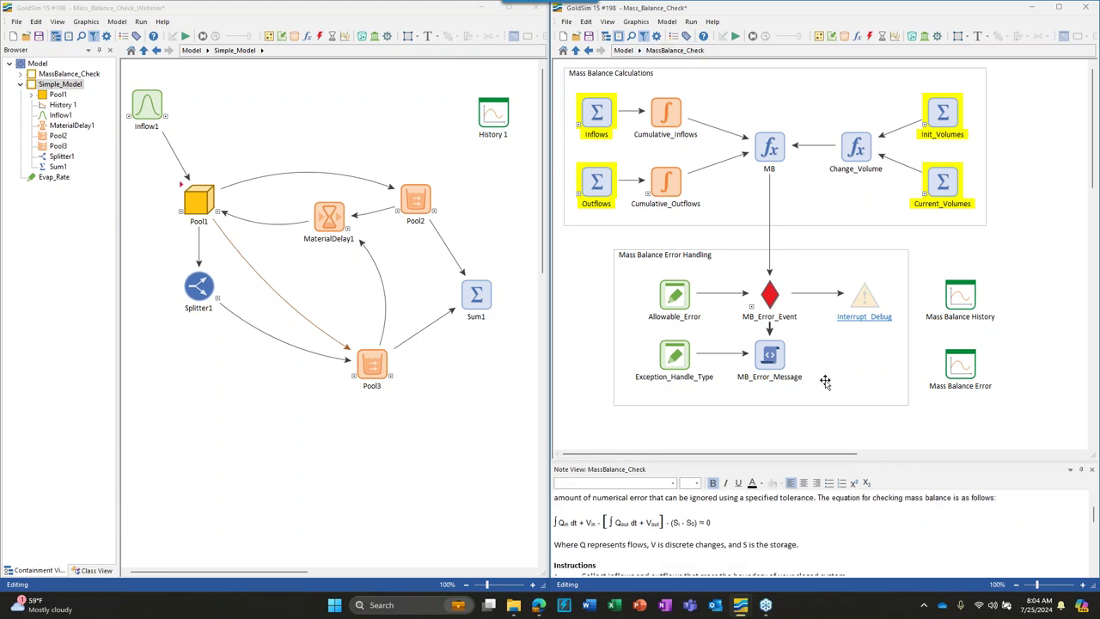
scroll(879, 507, "up", 2)
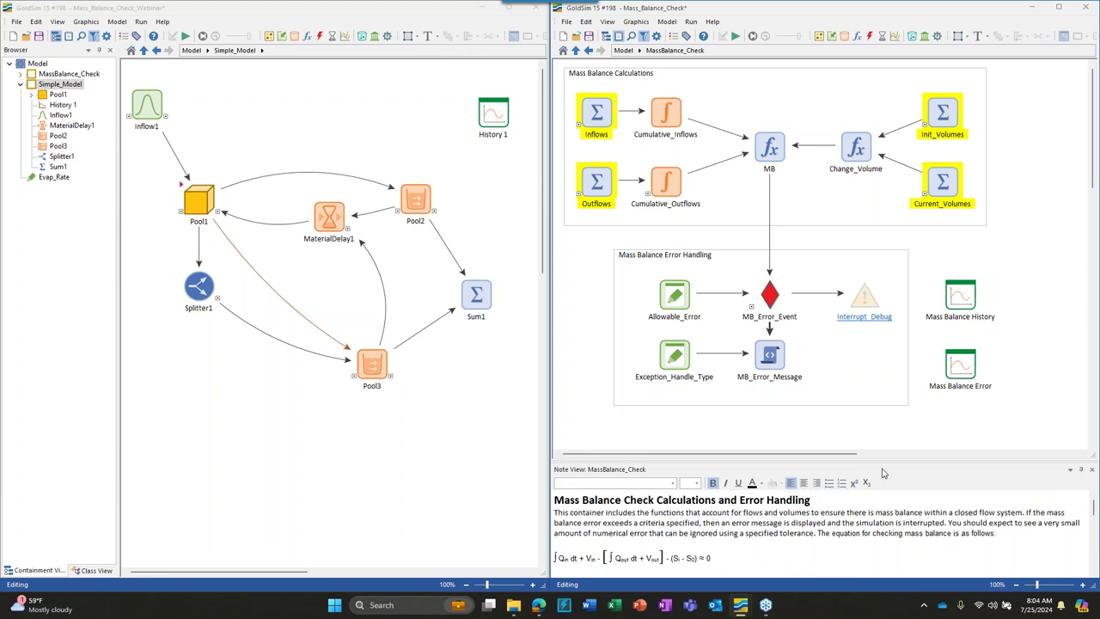
left_click_drag(884, 463, 876, 440)
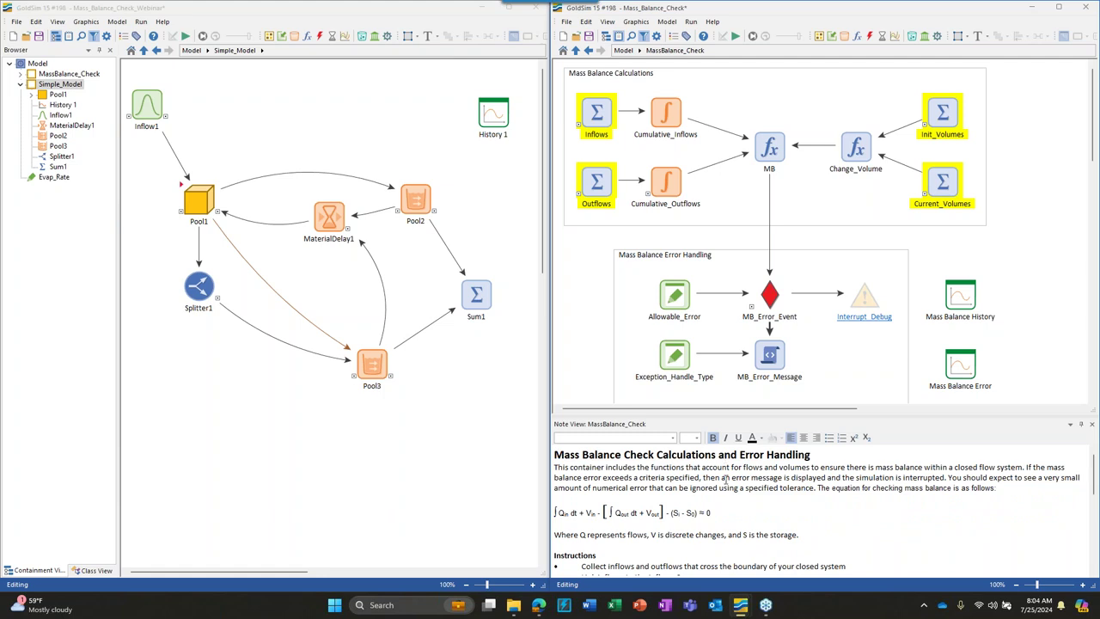
left_click(1092, 426)
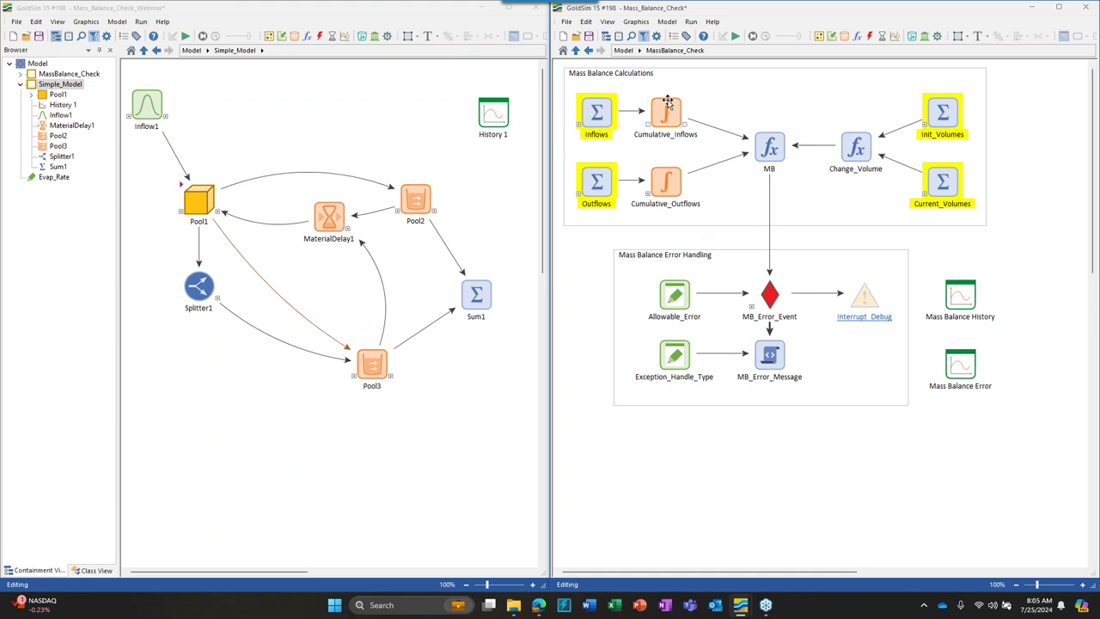
- Inspect the Inflows element and the equation of the MB expression in the Mass Balance Calculations group
mouse_move(662, 181)
mouse_move(604, 101)
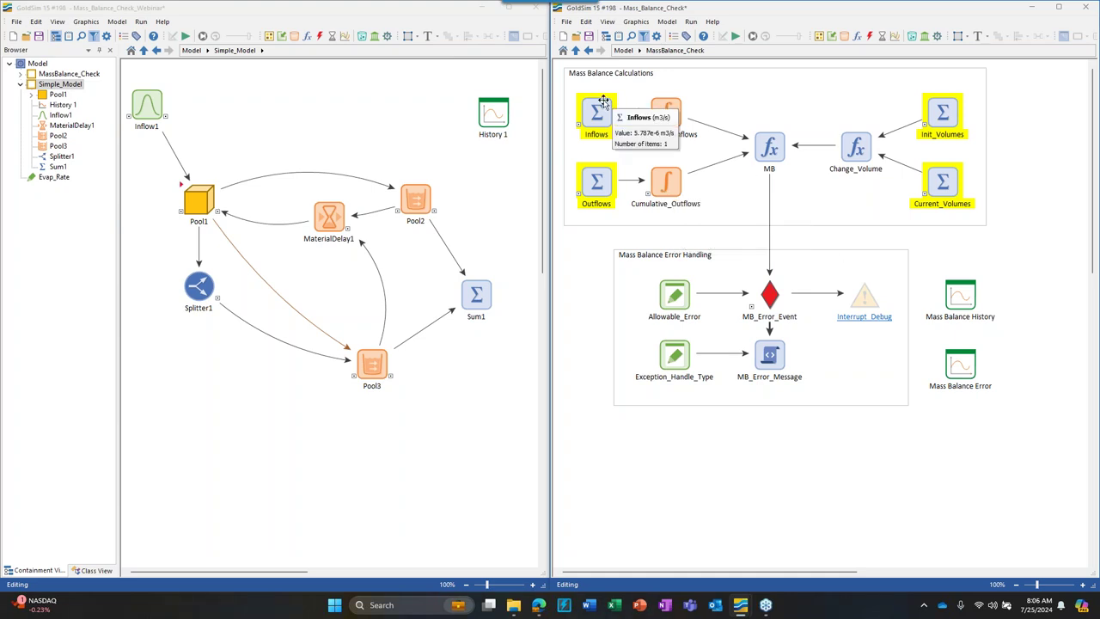
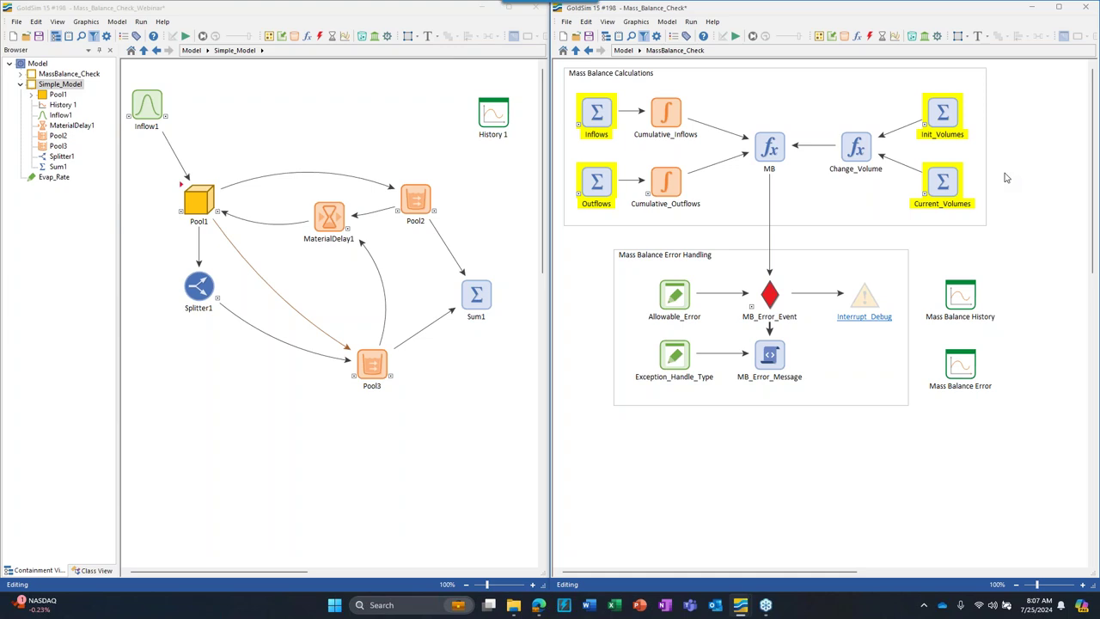
double_click(775, 151)
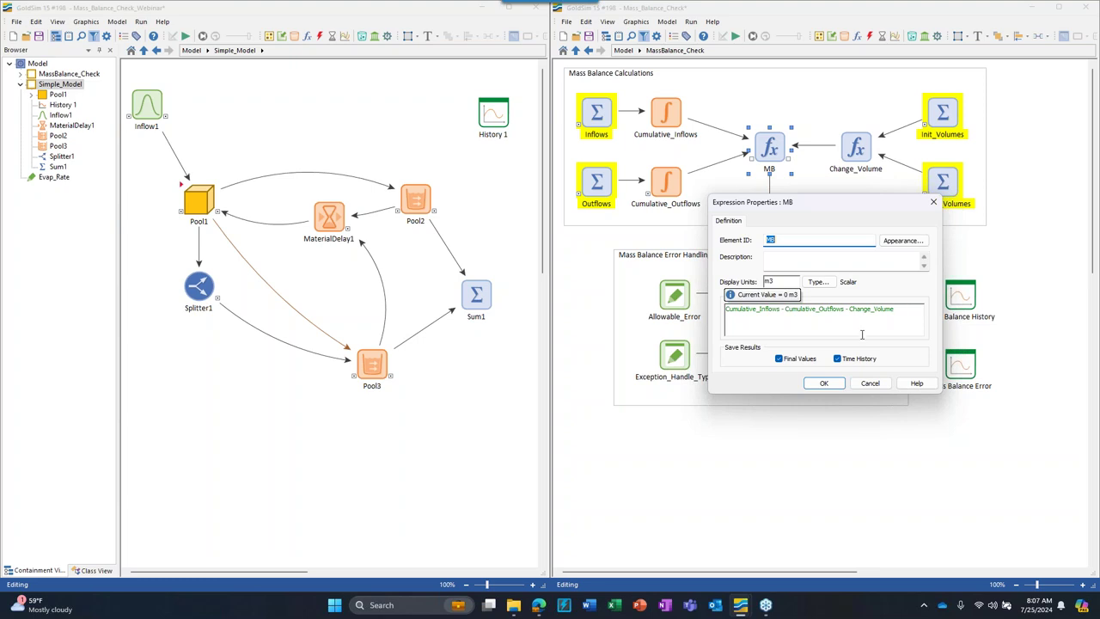
left_click(823, 382)
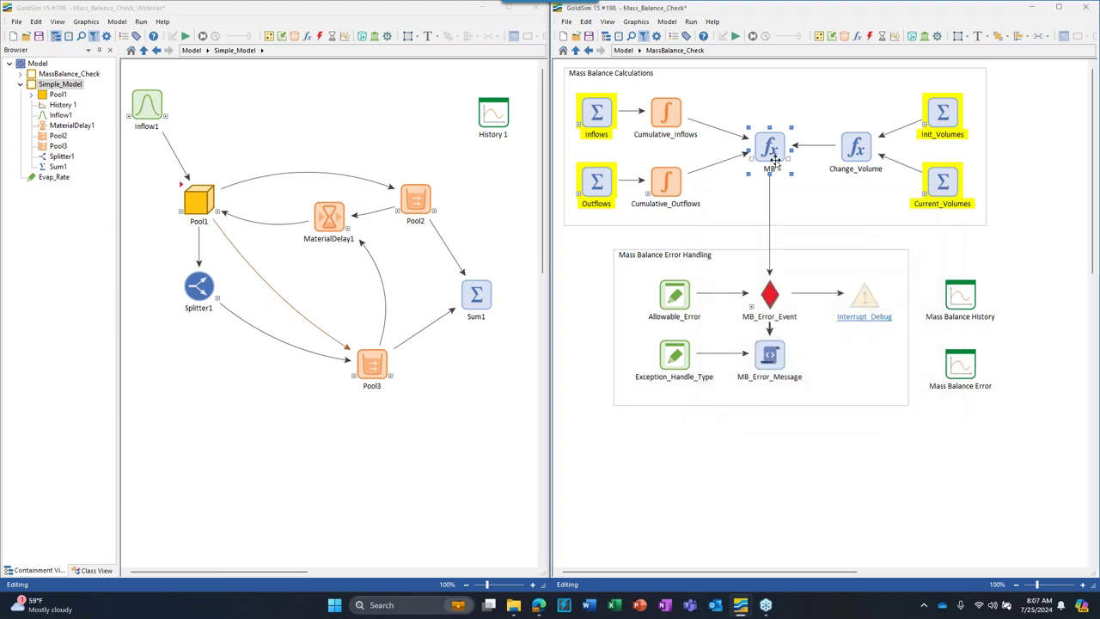
- Examine the elements of the Mass Balance Error Handling group in Mass_Balance_Check
mouse_move(775, 162)
mouse_move(651, 277)
left_click(637, 250)
left_click_drag(605, 237, 923, 427)
left_click(912, 352)
left_click(778, 355)
- Delete the MassBalance_Check container from the root level of the Mass_Balance_Check_Webinar model
left_click(424, 12)
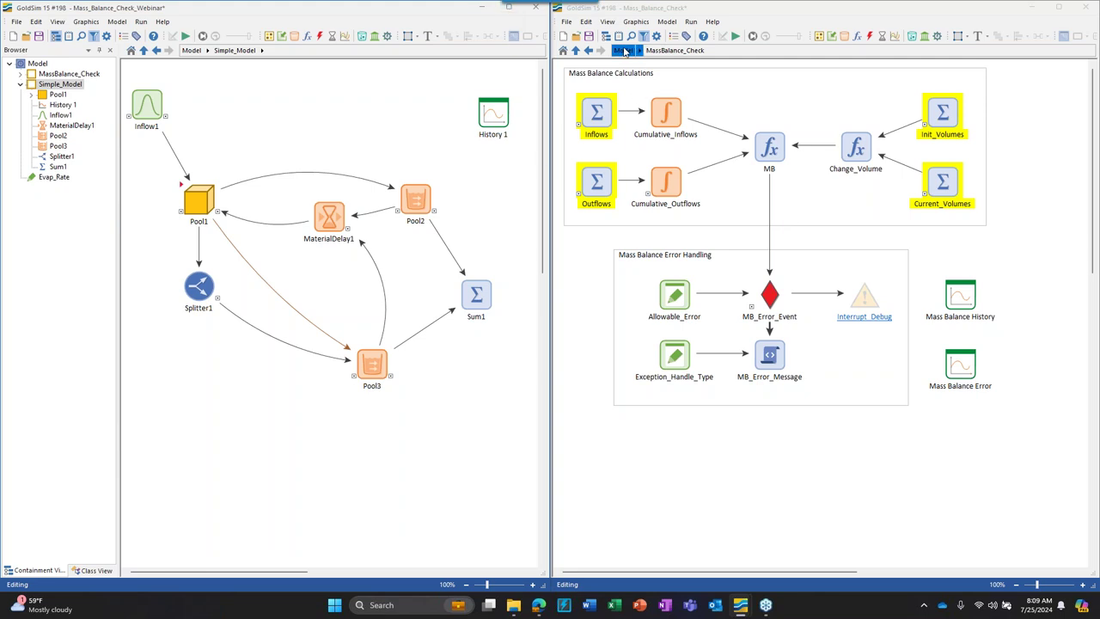
left_click(190, 51)
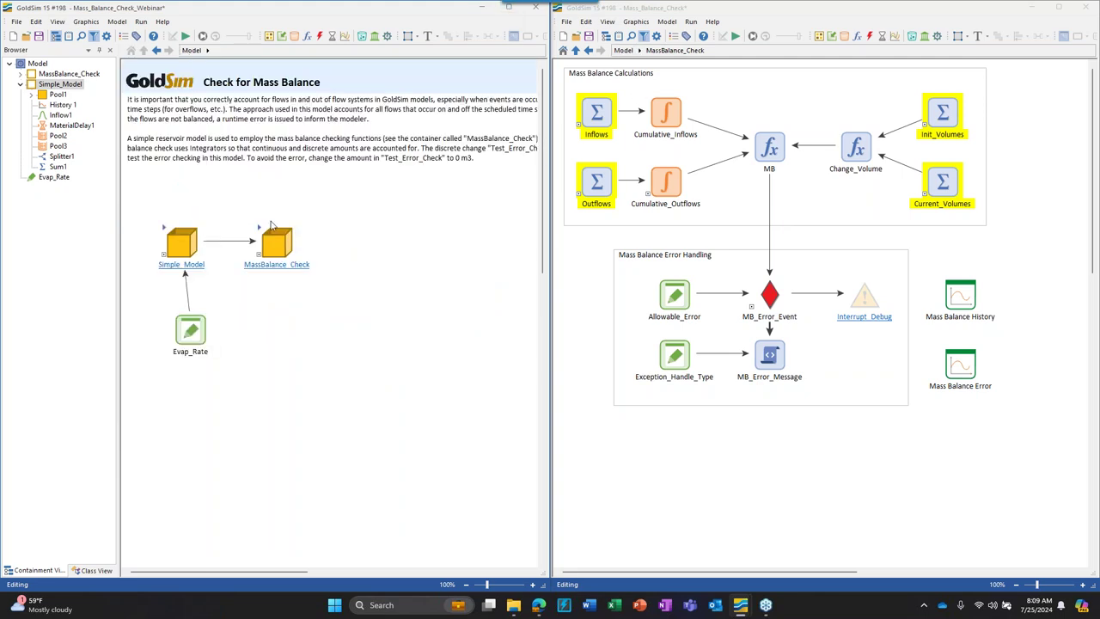
left_click(269, 239)
key("Delete")
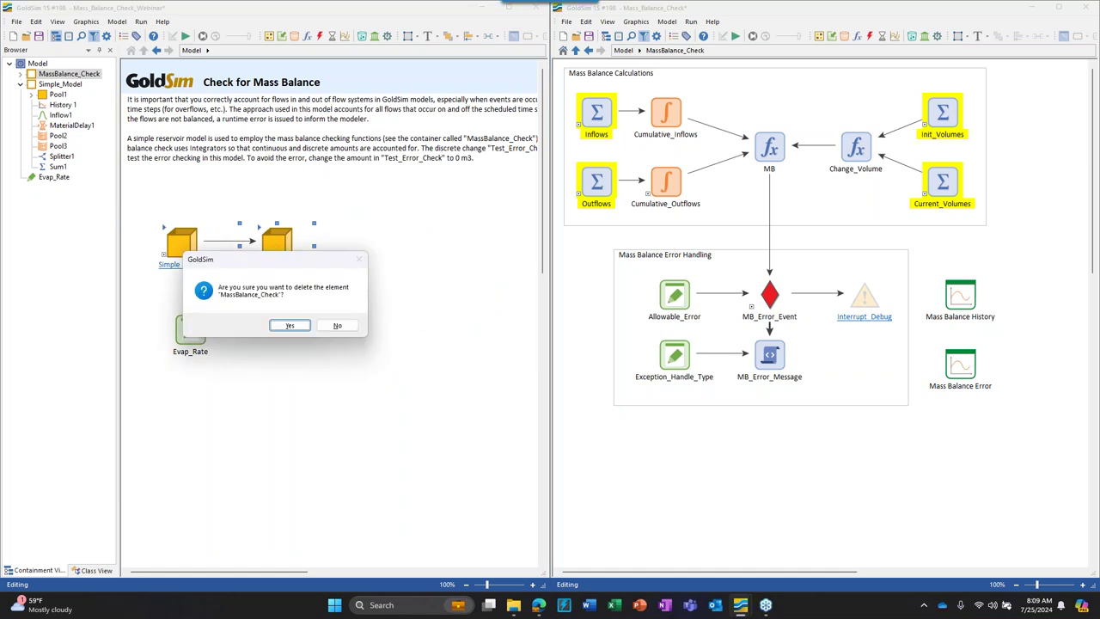
key("Return")
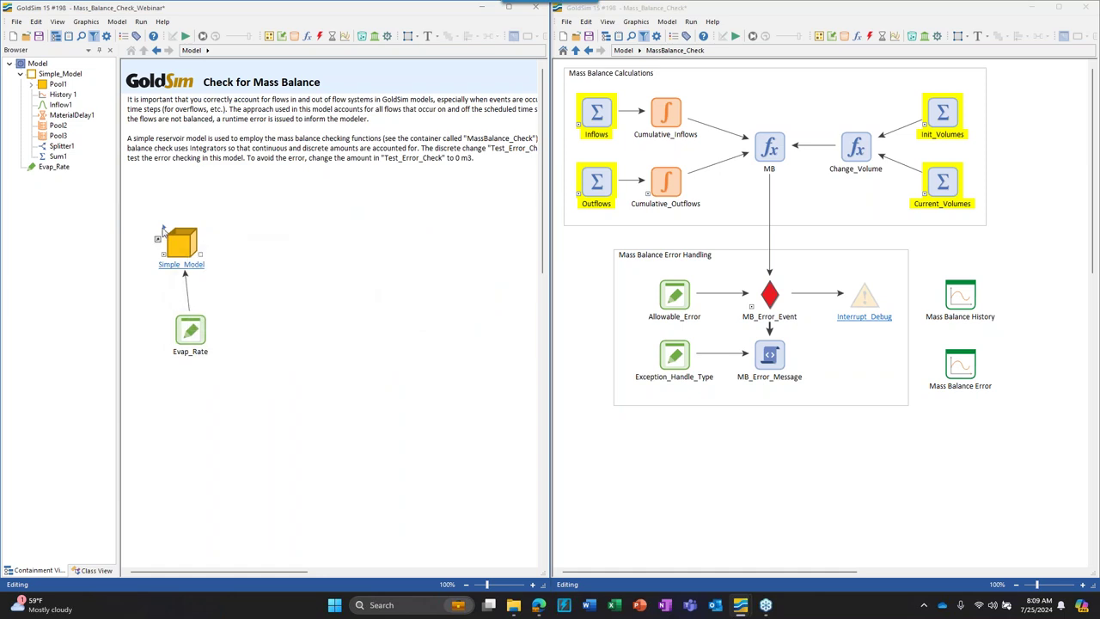
- Open the webinar model's Simple_Model container in a maximized window and shift Pool2 slightly up and to the right
double_click(170, 240)
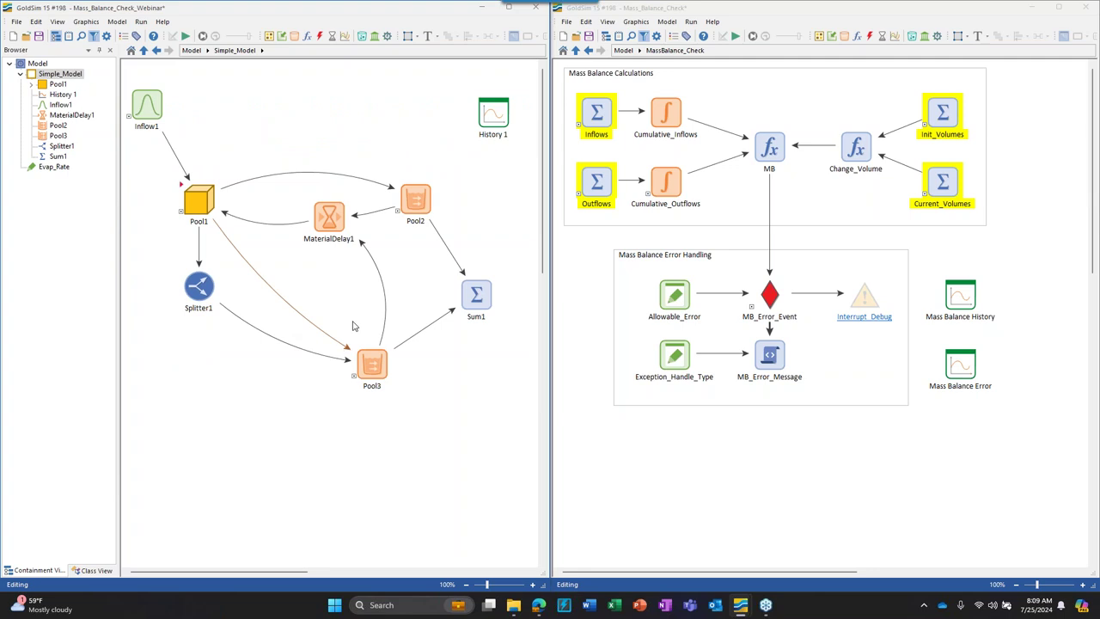
left_click(508, 13)
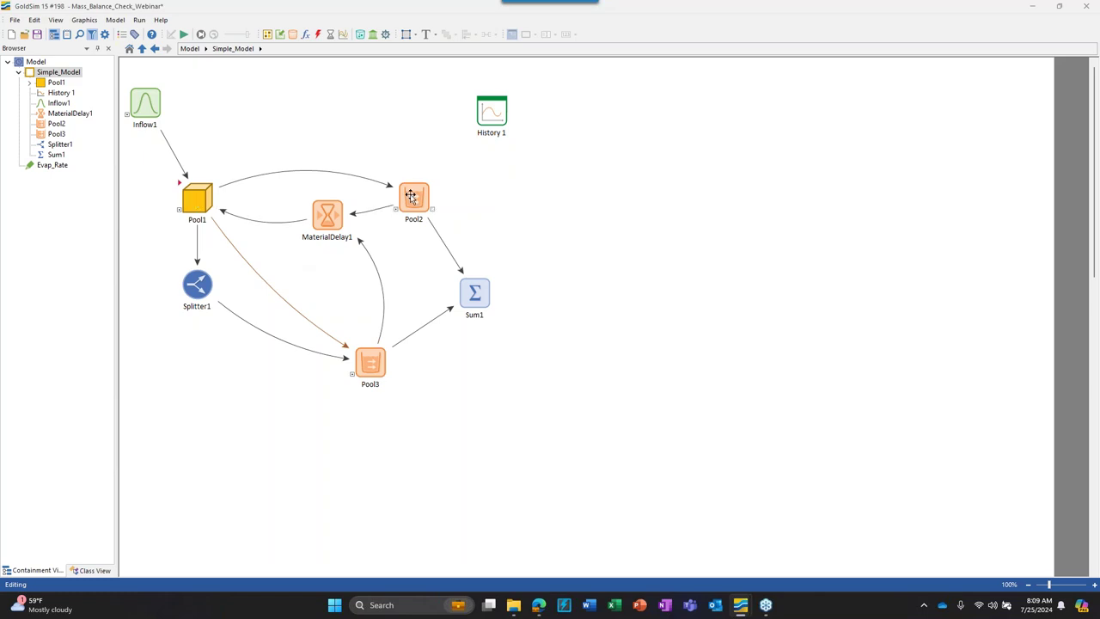
left_click(417, 189)
left_click_drag(417, 189, 426, 181)
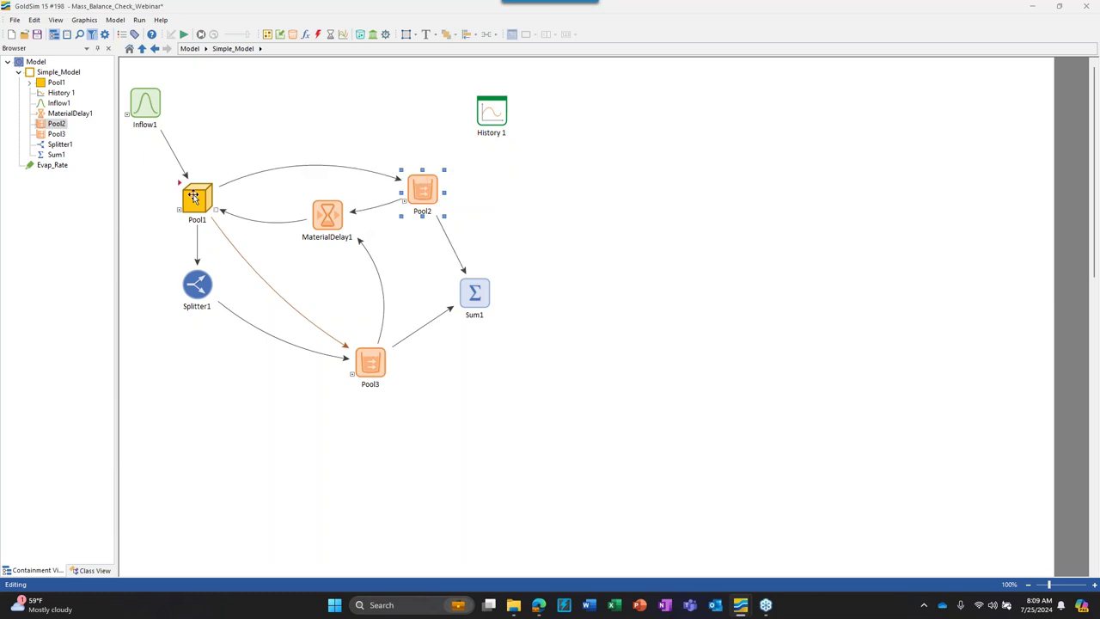
- Delete the Sum1 element fed by Pool2 and Pool3 from Simple_Model
left_click(194, 198)
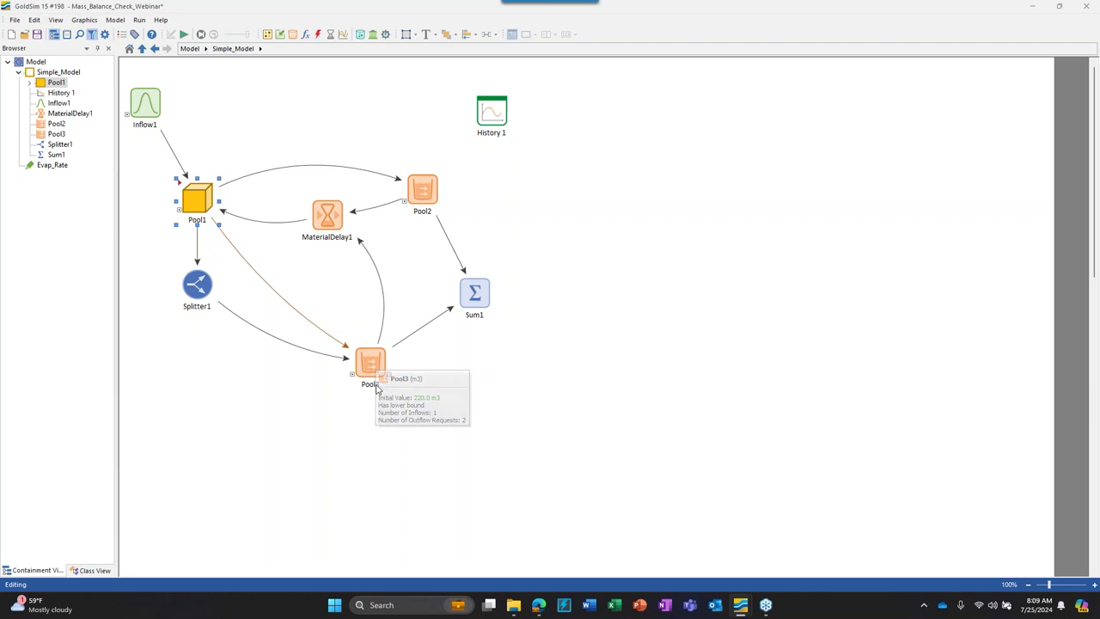
left_click(474, 292)
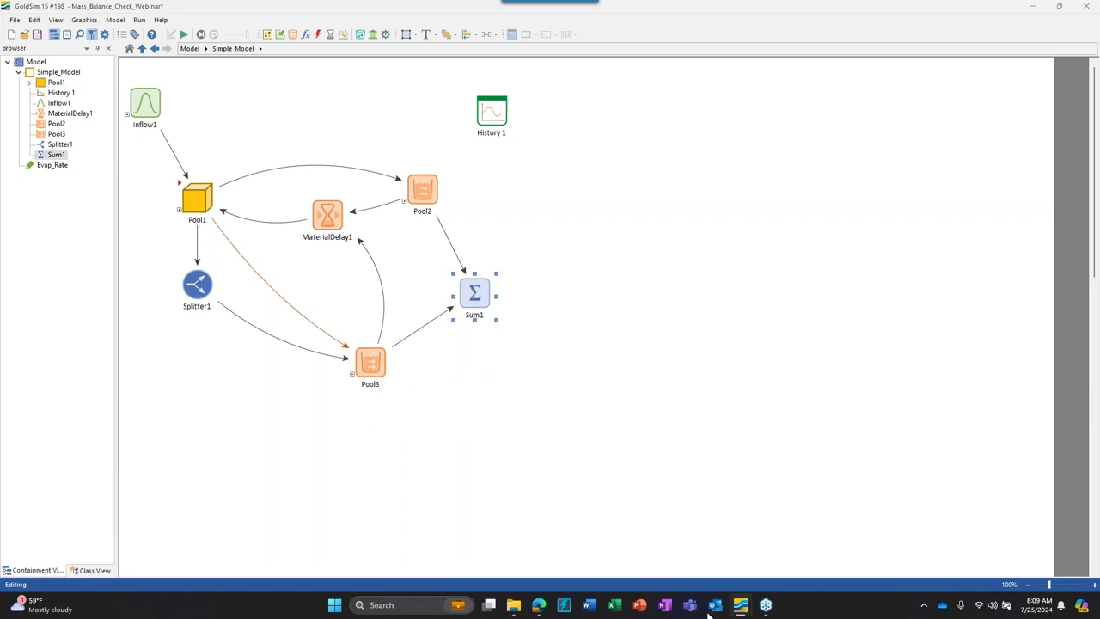
key("Delete")
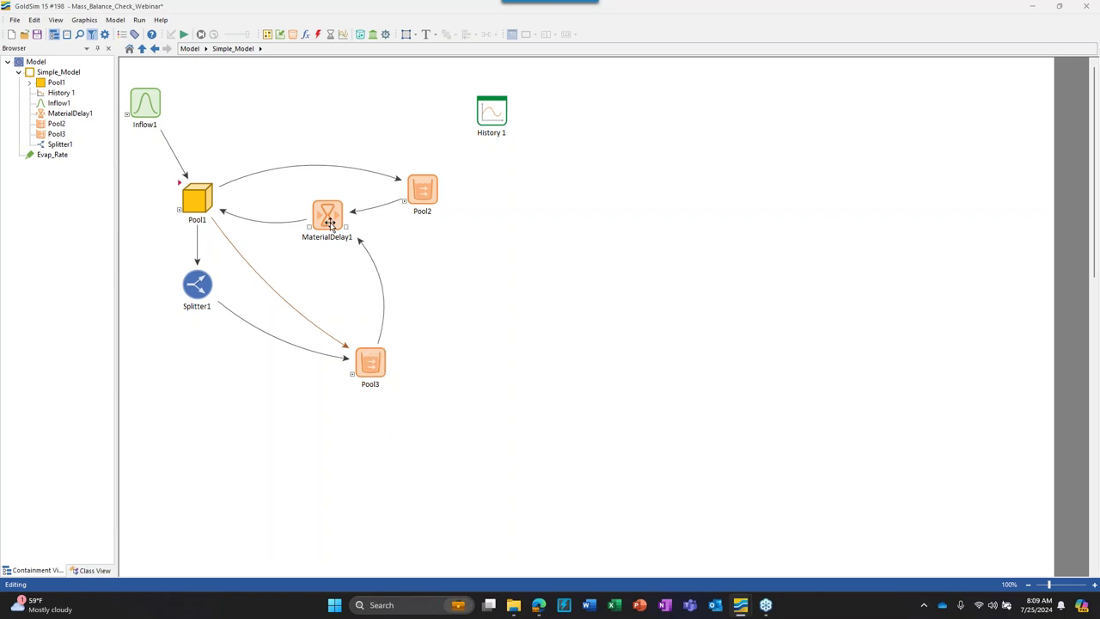
- Inspect MaterialDelay1, Pool1 and its link to Pool2, and display Pool2's outflow requests with the diagram kept in view
mouse_move(329, 224)
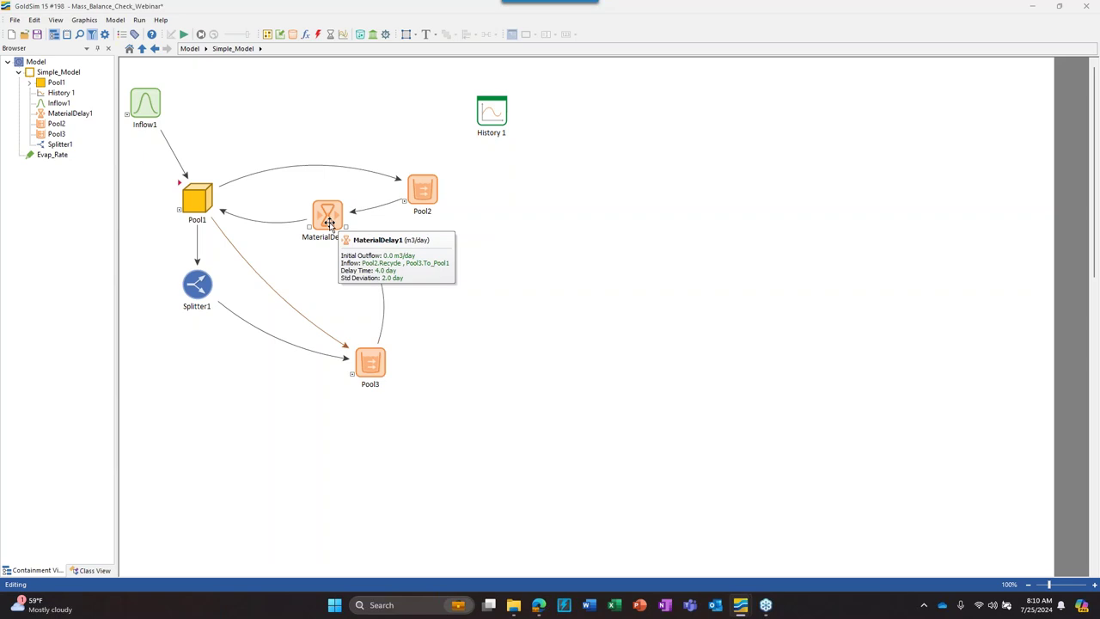
mouse_move(196, 210)
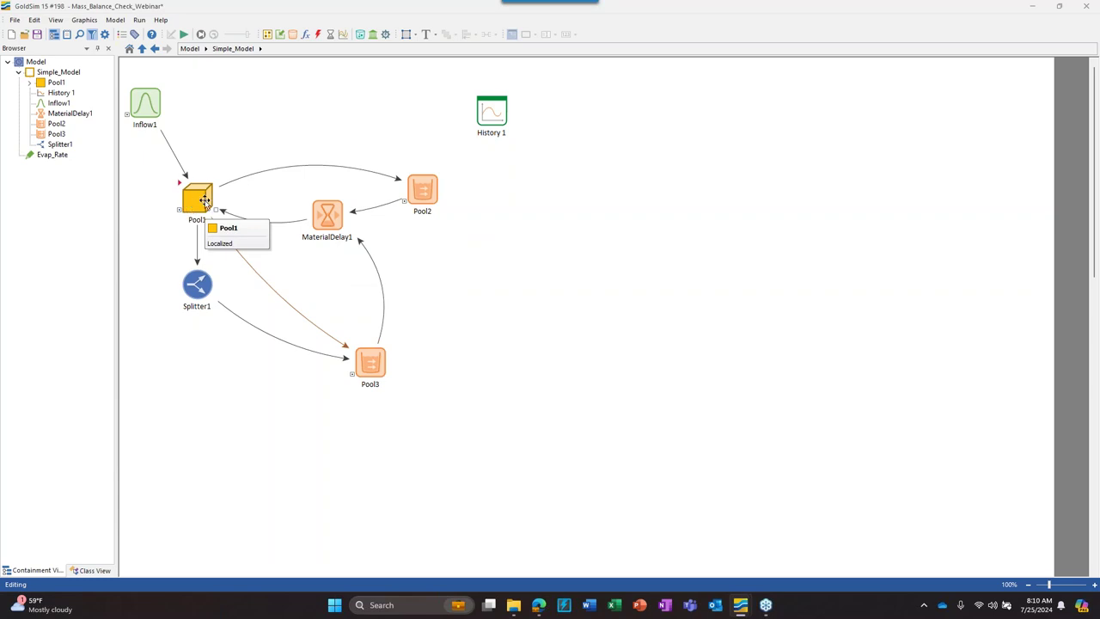
left_click(233, 177)
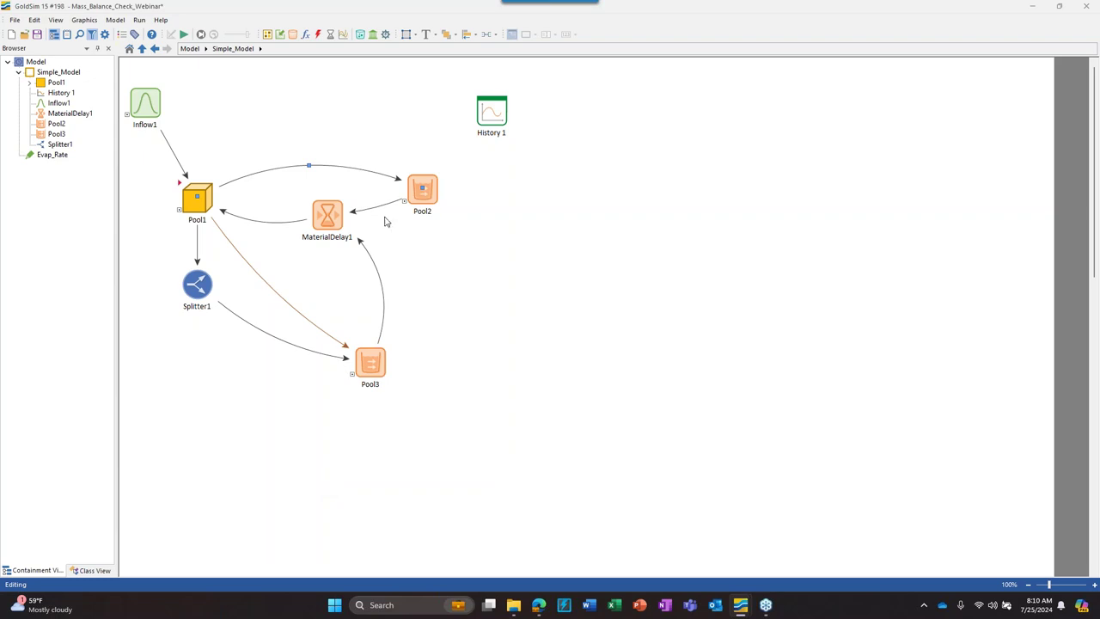
mouse_move(409, 184)
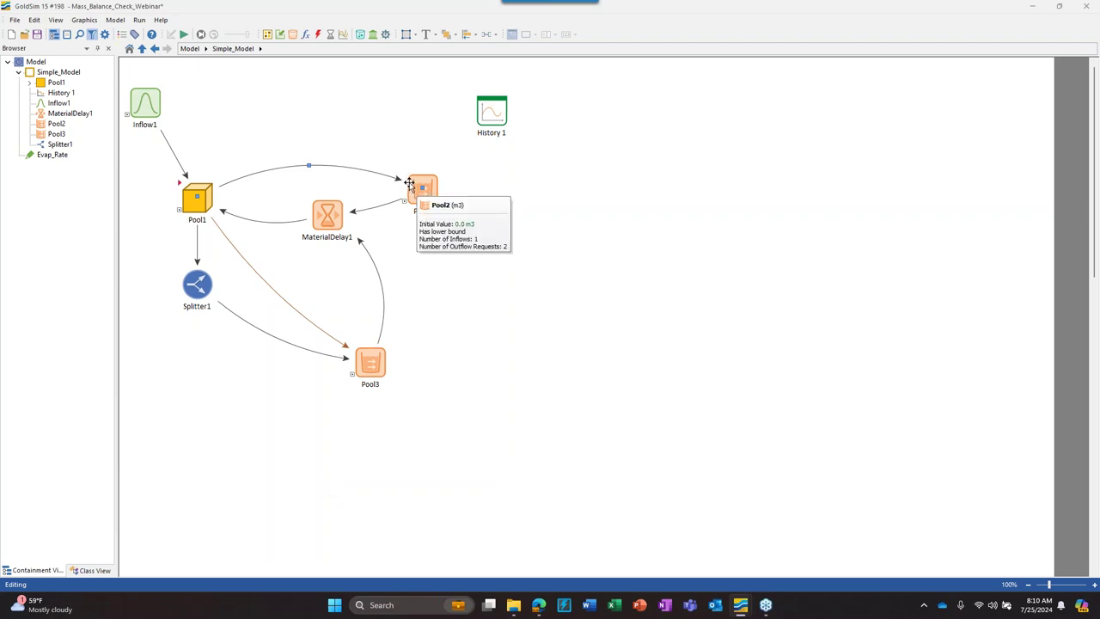
double_click(409, 184)
left_click(512, 193)
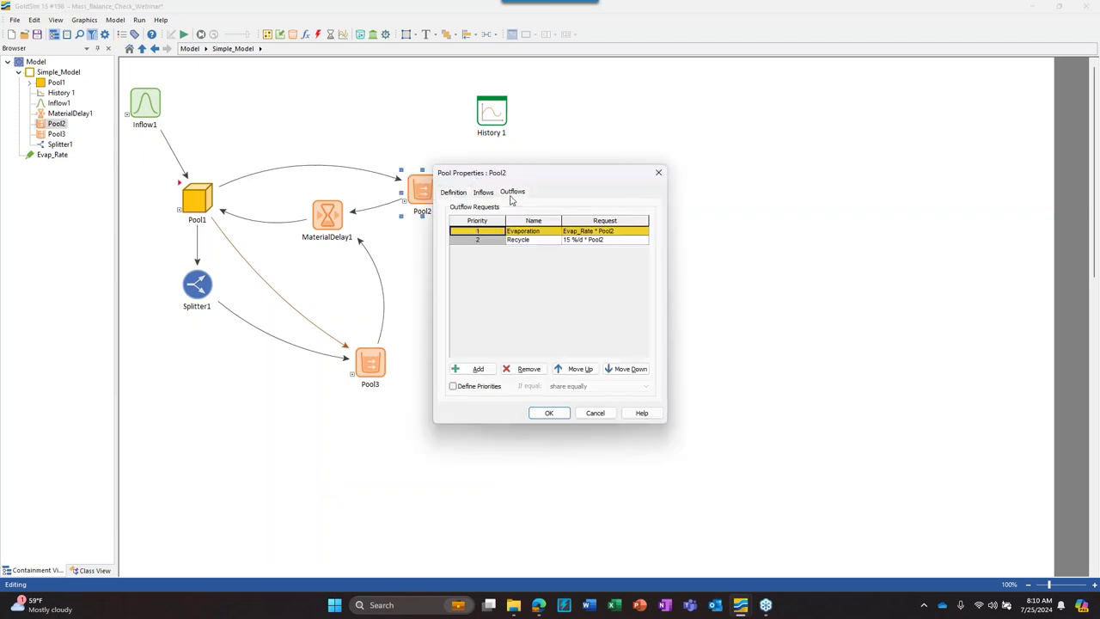
left_click_drag(532, 170, 576, 130)
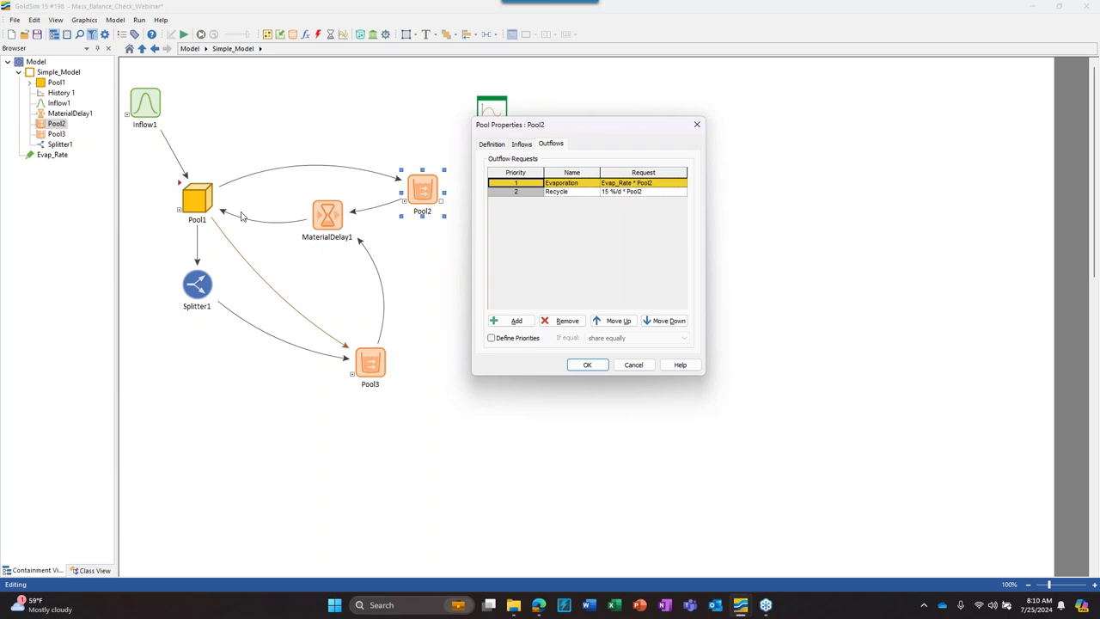
- Close Pool2's properties and draw a closed curve as a system boundary enclosing Pool1, Pool2, Pool3, MaterialDelay1 and Splitter1, leaving Inflow1 and History 1 outside
left_click(599, 366)
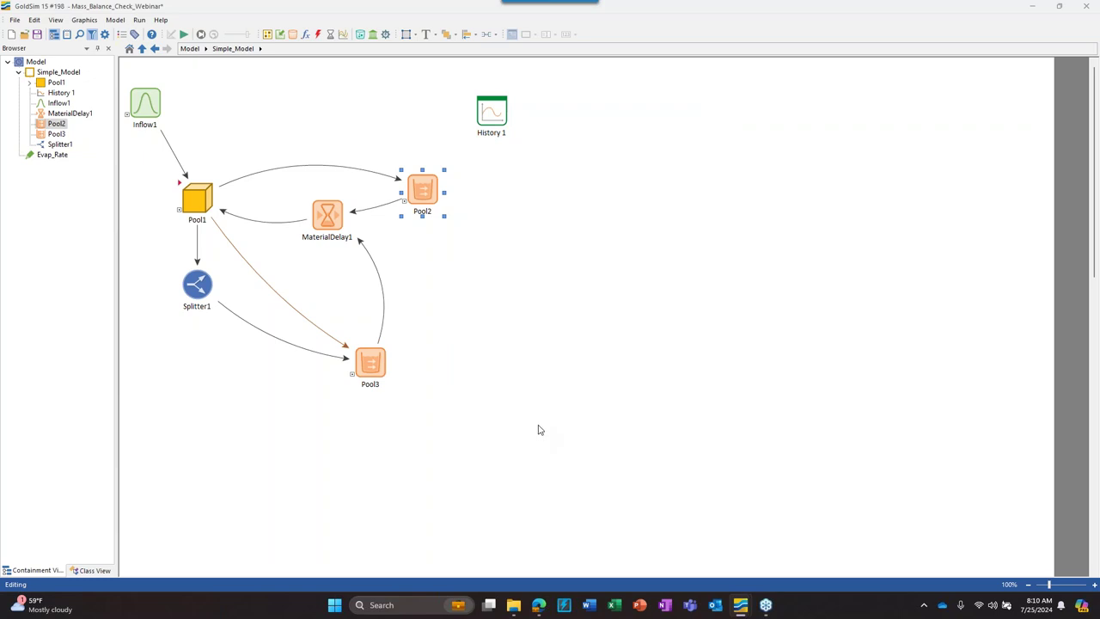
left_click(262, 112)
left_click(415, 35)
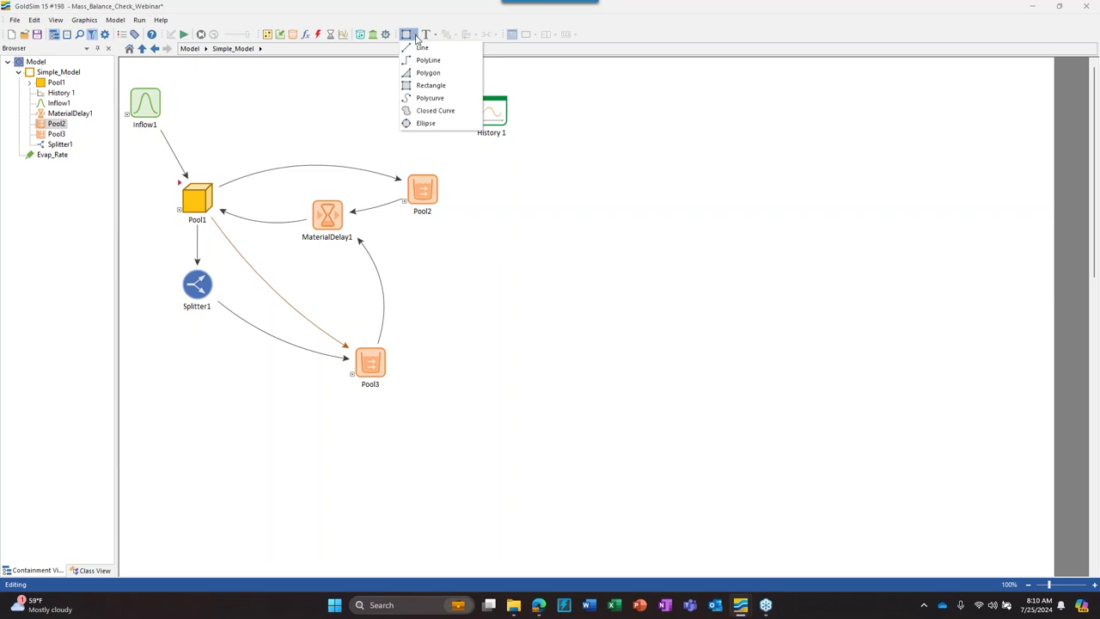
left_click(428, 111)
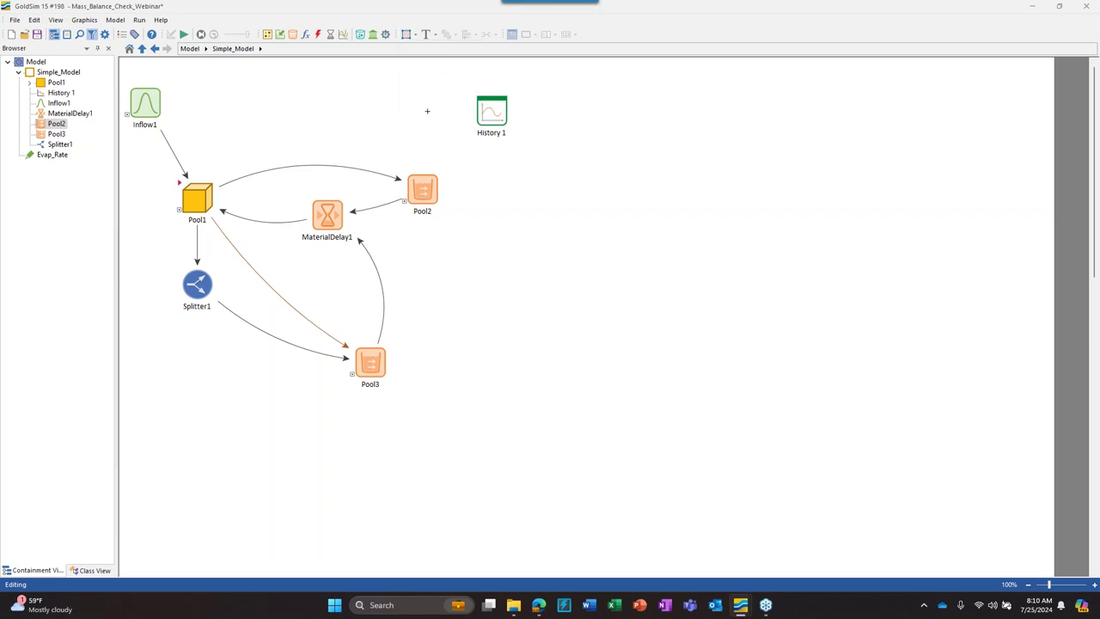
left_click(353, 101)
left_click(457, 142)
left_click(483, 266)
left_click(457, 387)
left_click(344, 456)
left_click(153, 412)
left_click(127, 299)
left_click(127, 170)
double_click(348, 100)
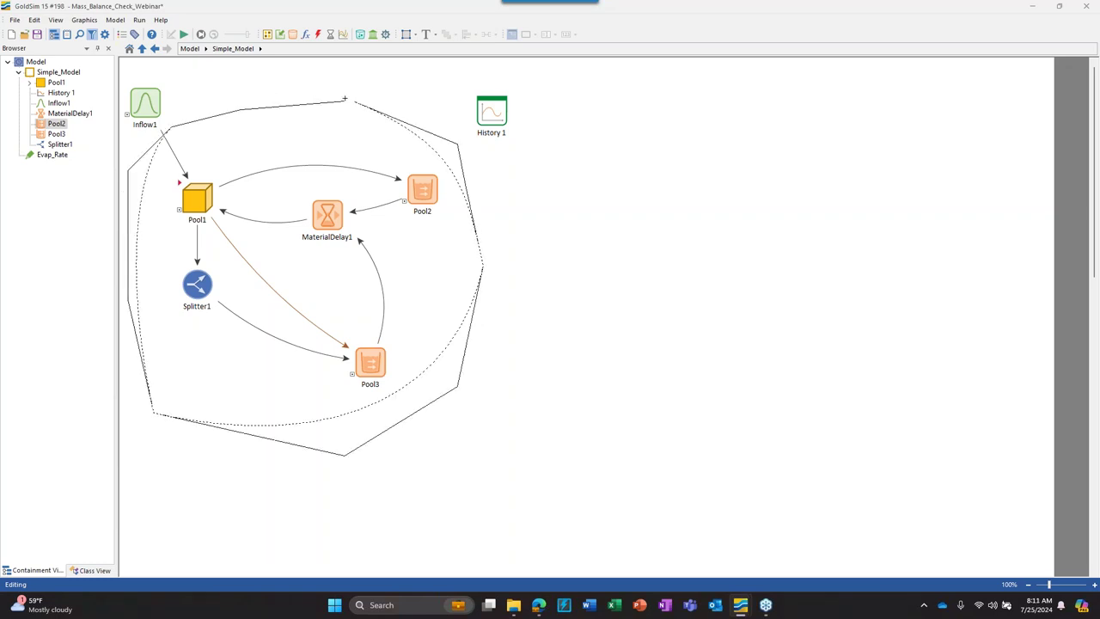
- Format the boundary curve's outline as a gray dashed line 2 points wide
right_click(361, 108)
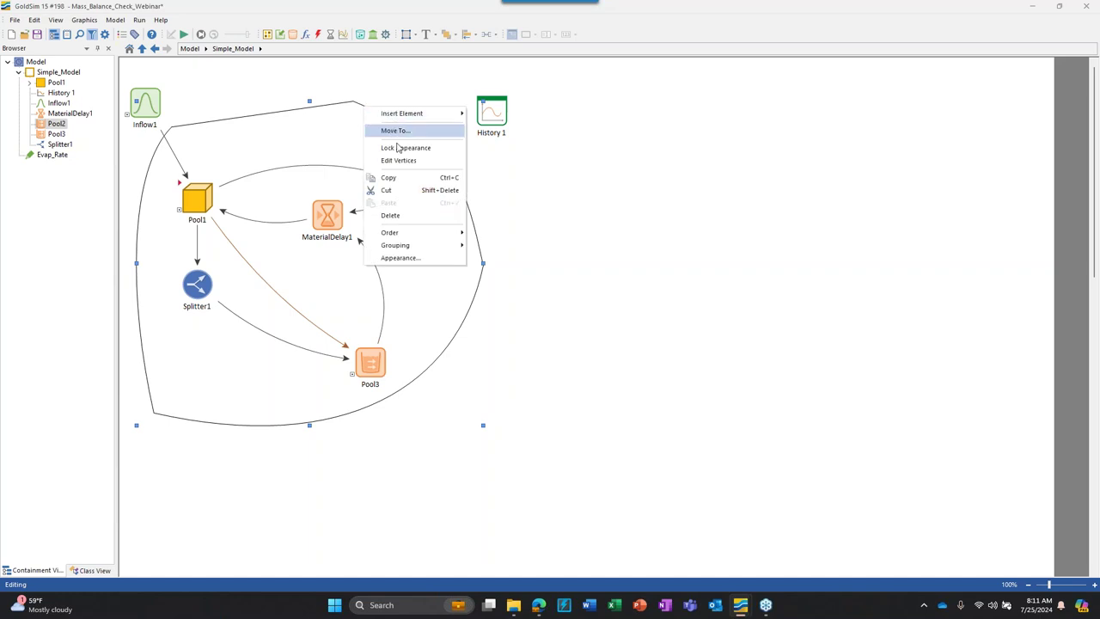
left_click(400, 260)
left_click(490, 284)
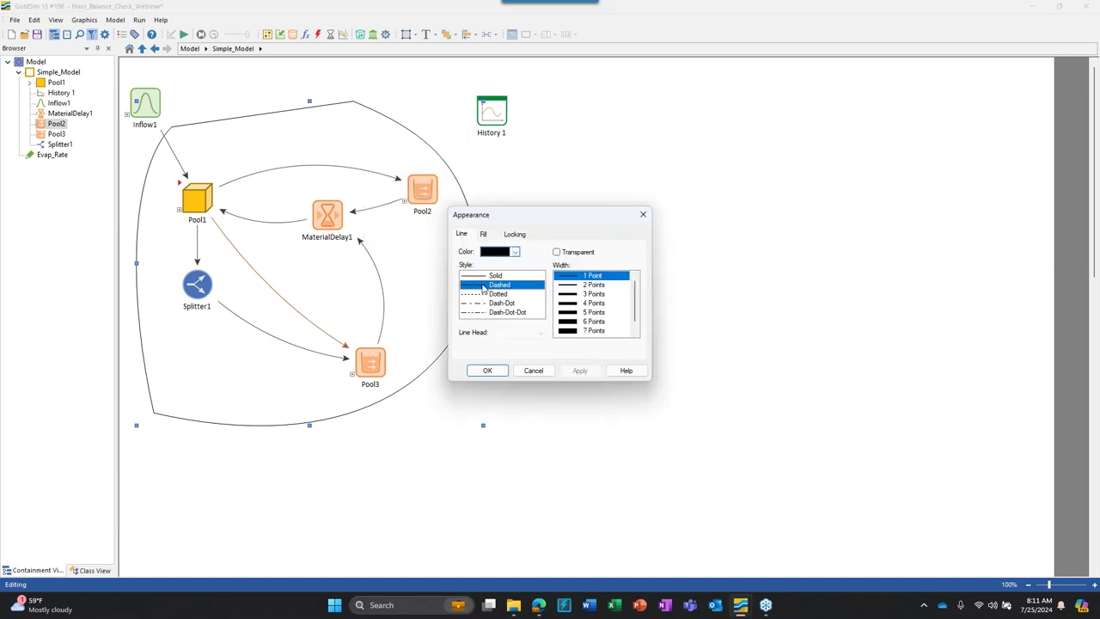
left_click(514, 253)
left_click(486, 328)
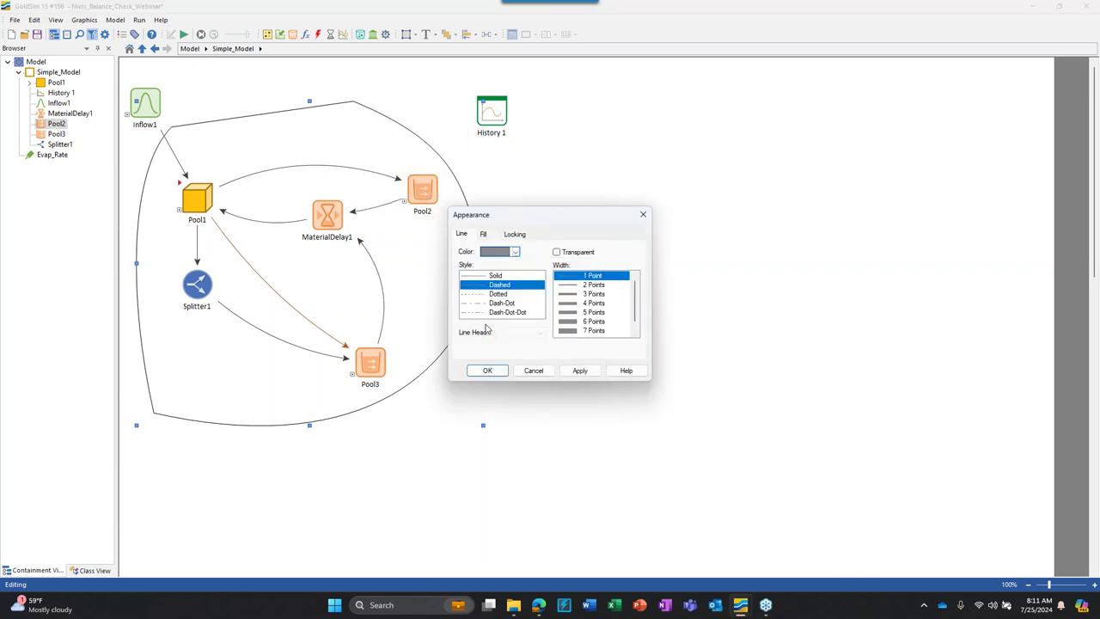
left_click(573, 285)
left_click(579, 371)
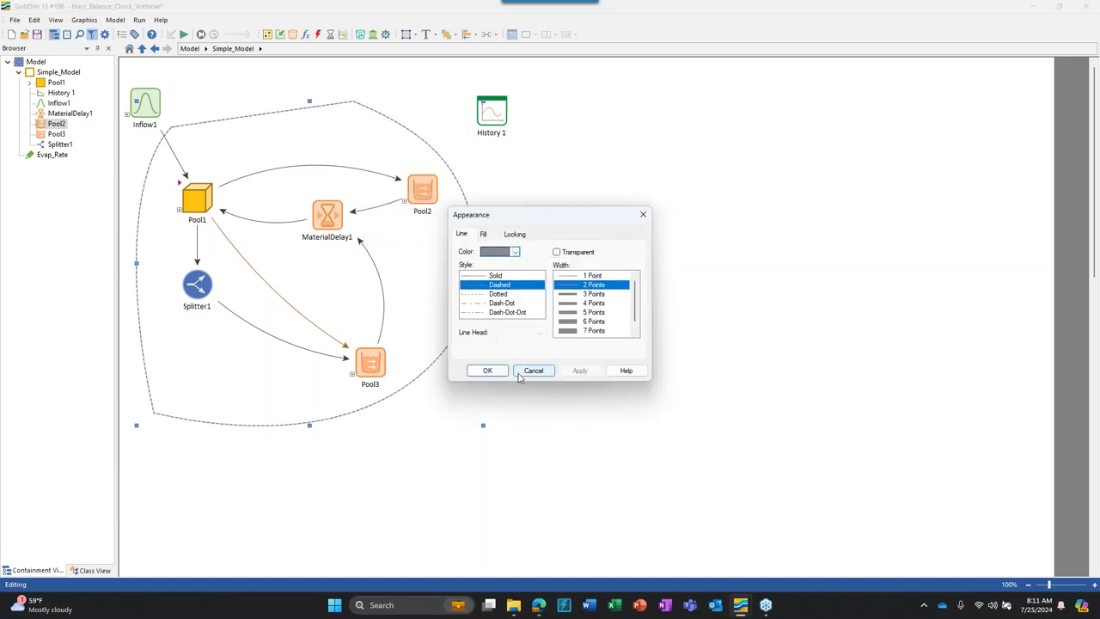
left_click(487, 371)
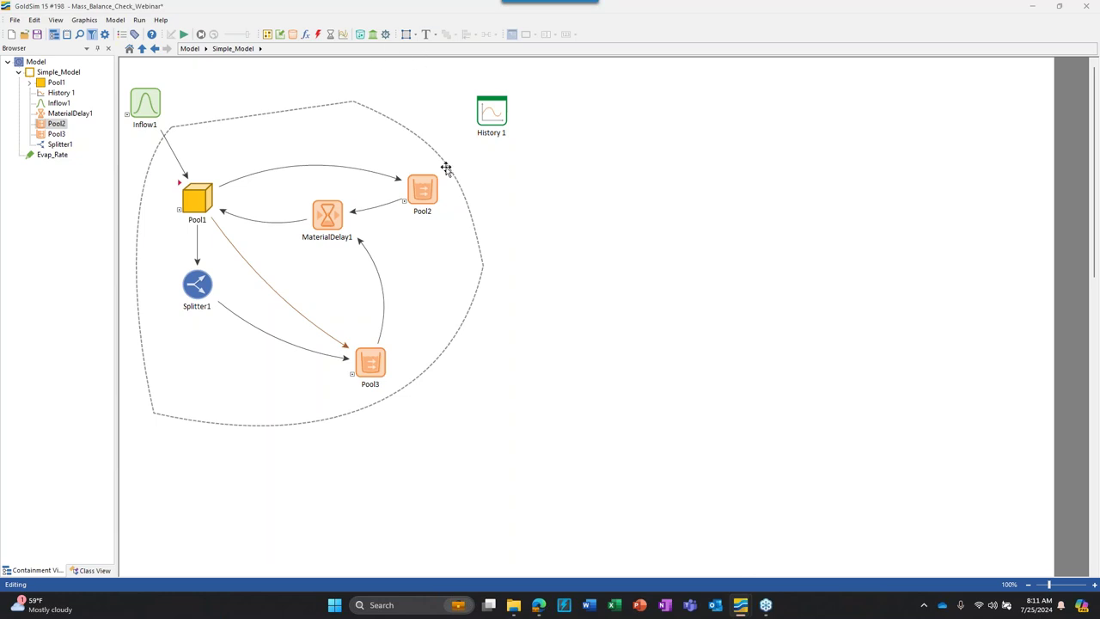
- Try a short line with an arrowhead leading from Pool2 outward across the dashed boundary, and remove it
left_click(412, 36)
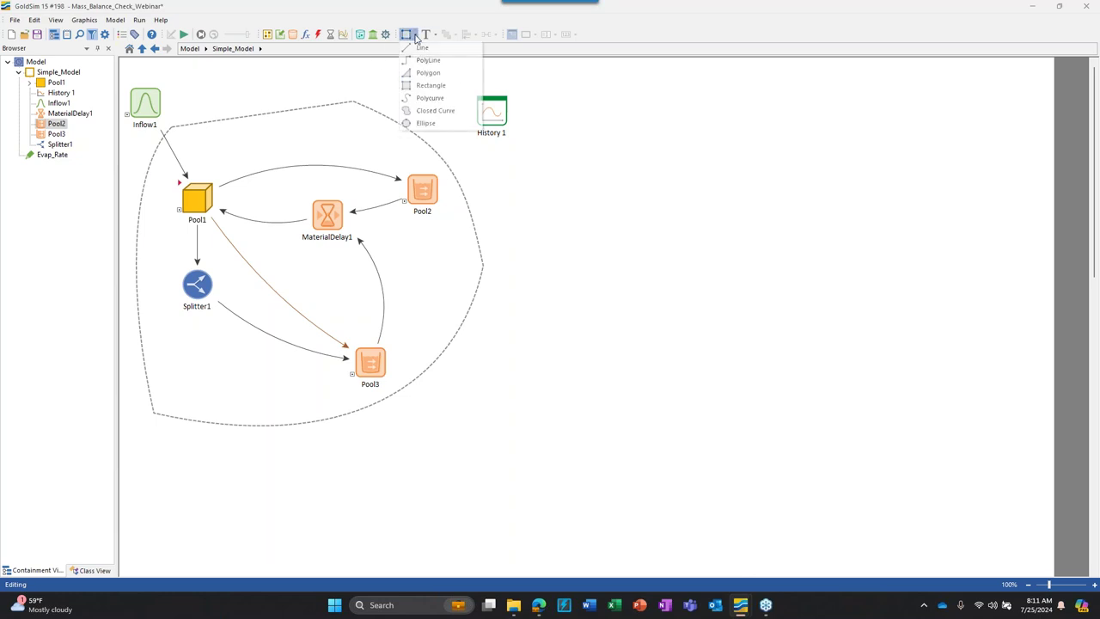
left_click(423, 54)
left_click_drag(481, 173, 483, 171)
right_click(478, 175)
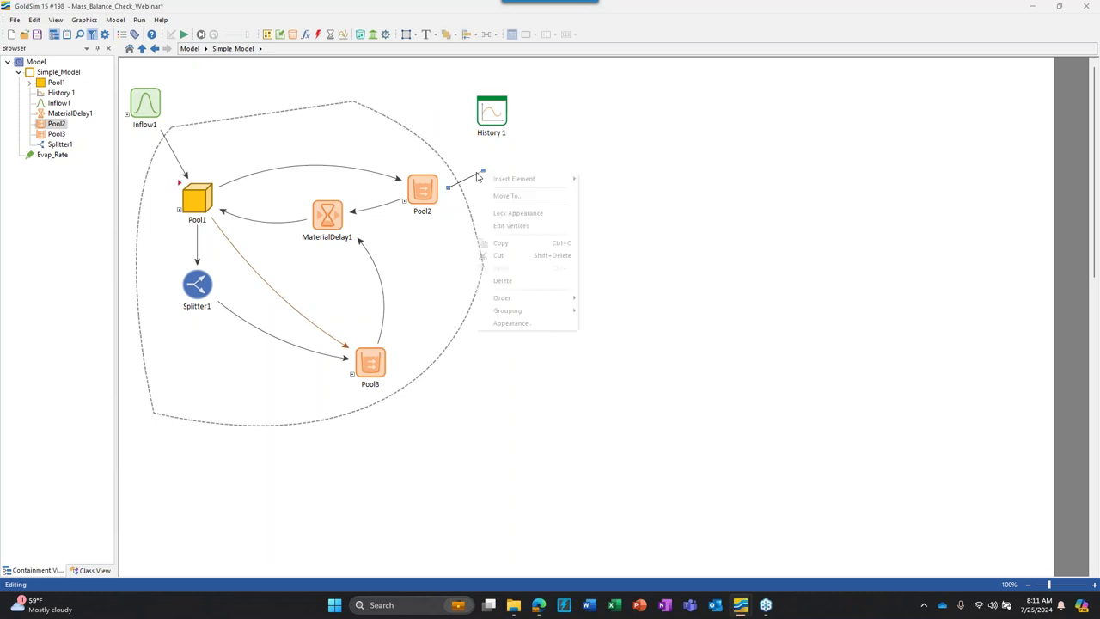
left_click(507, 324)
left_click(515, 334)
left_click(521, 353)
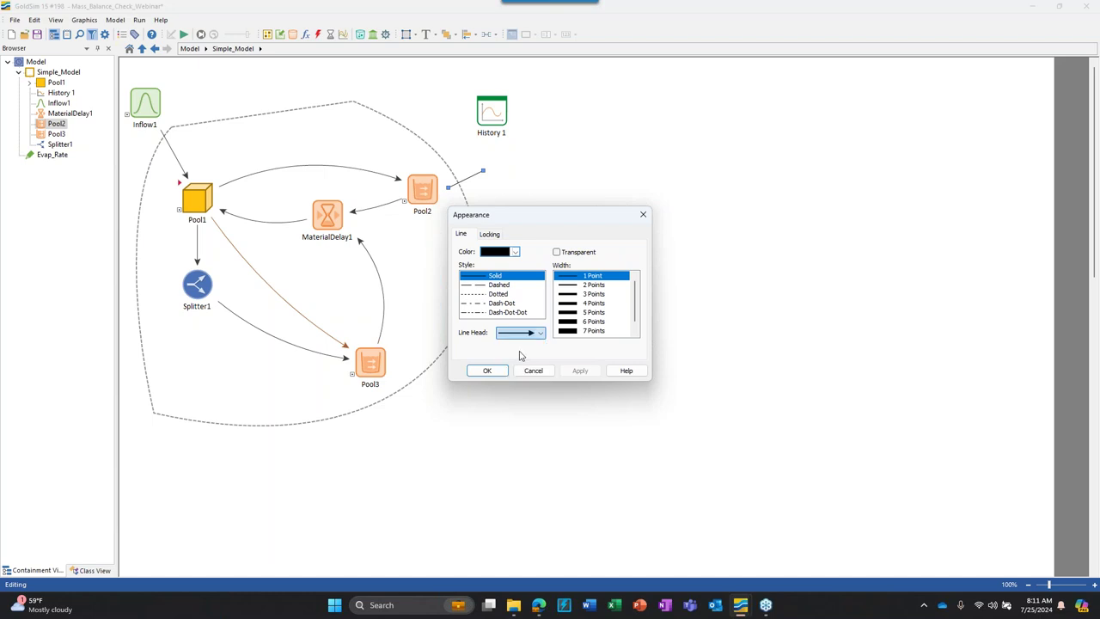
left_click(577, 370)
left_click(488, 372)
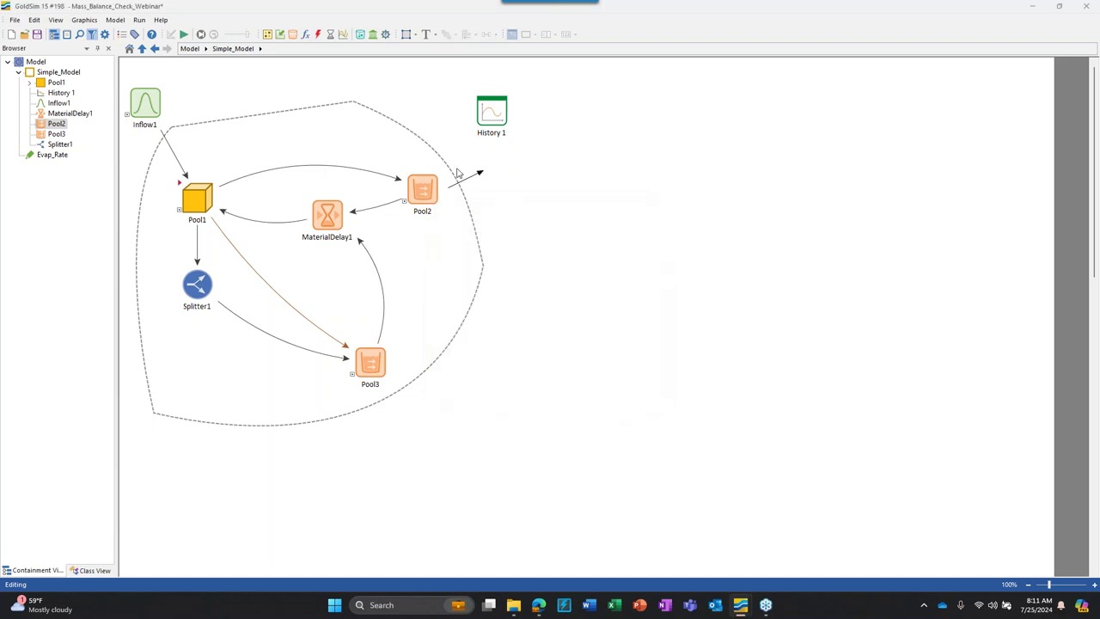
left_click(478, 174)
key("Delete")
- Examine Splitter1's output fractions and close its properties
mouse_move(193, 295)
double_click(195, 284)
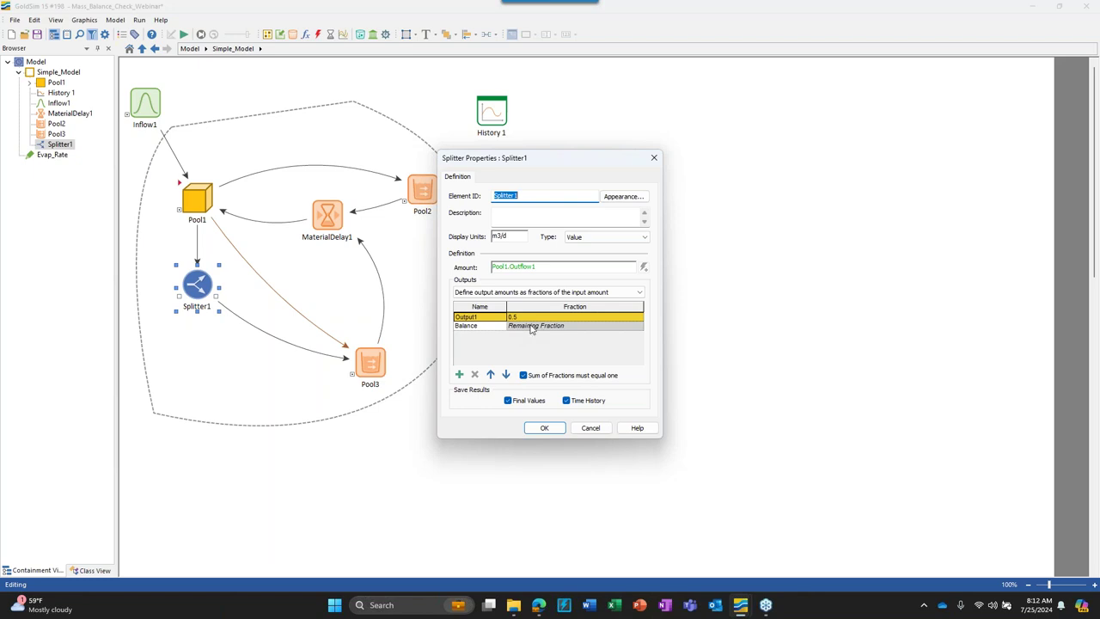
left_click(546, 427)
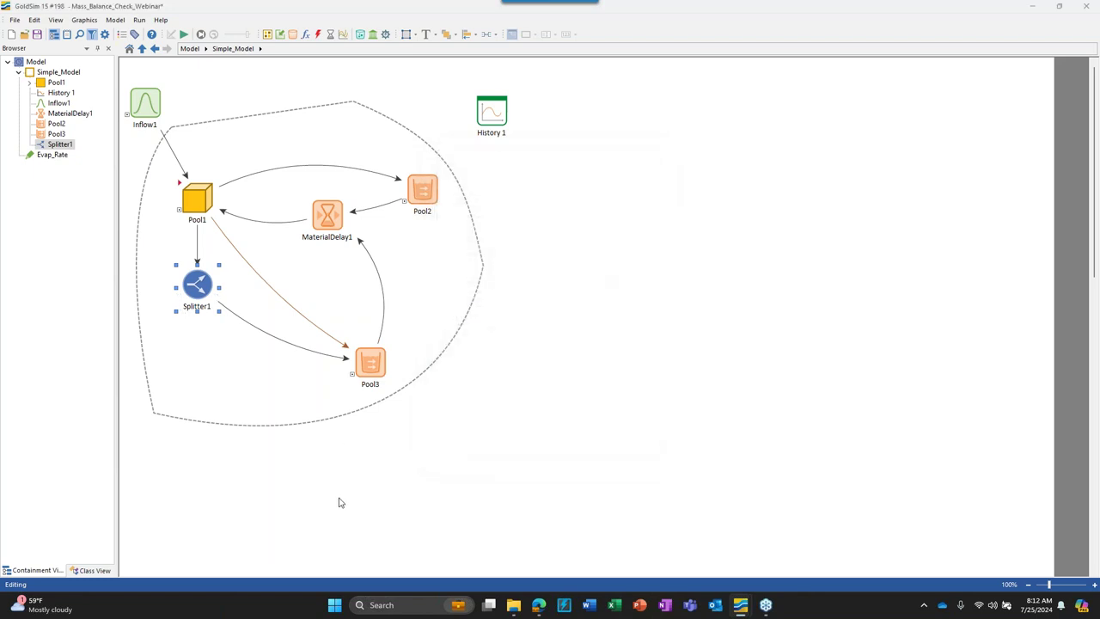
- Move the whole diagram, including the boundary curve, right and slightly down to make room beside Splitter1
left_click_drag(550, 456, 124, 93)
left_click_drag(212, 126, 324, 144)
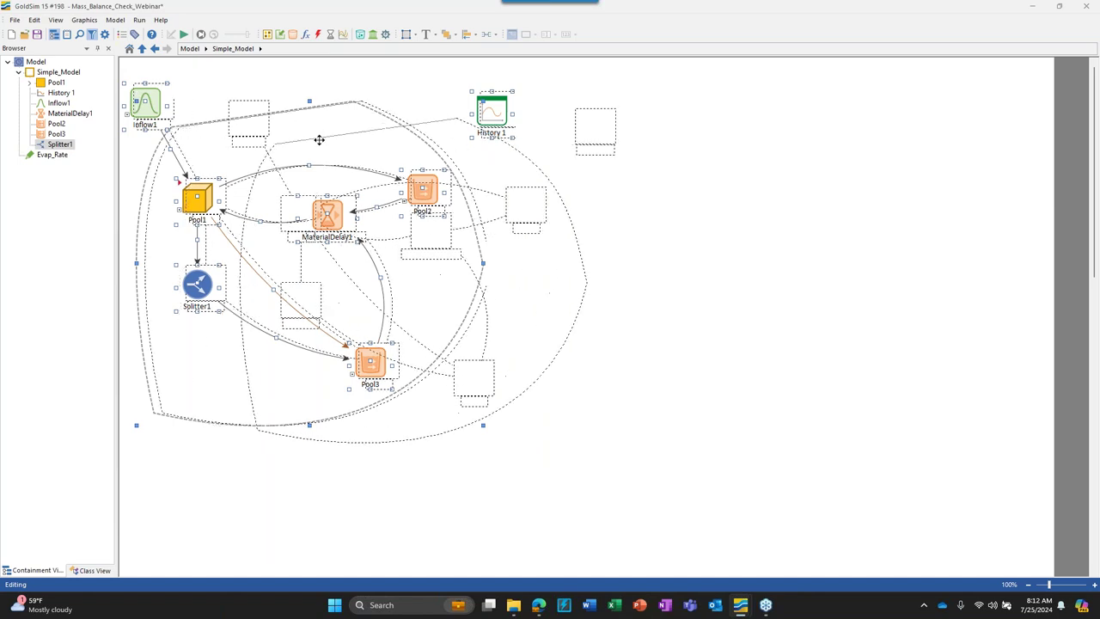
left_click(540, 331)
- Insert an Expression element outside the boundary, below and left of Splitter1, with display units of m3/d
left_click(302, 35)
left_click(315, 45)
left_click(217, 360)
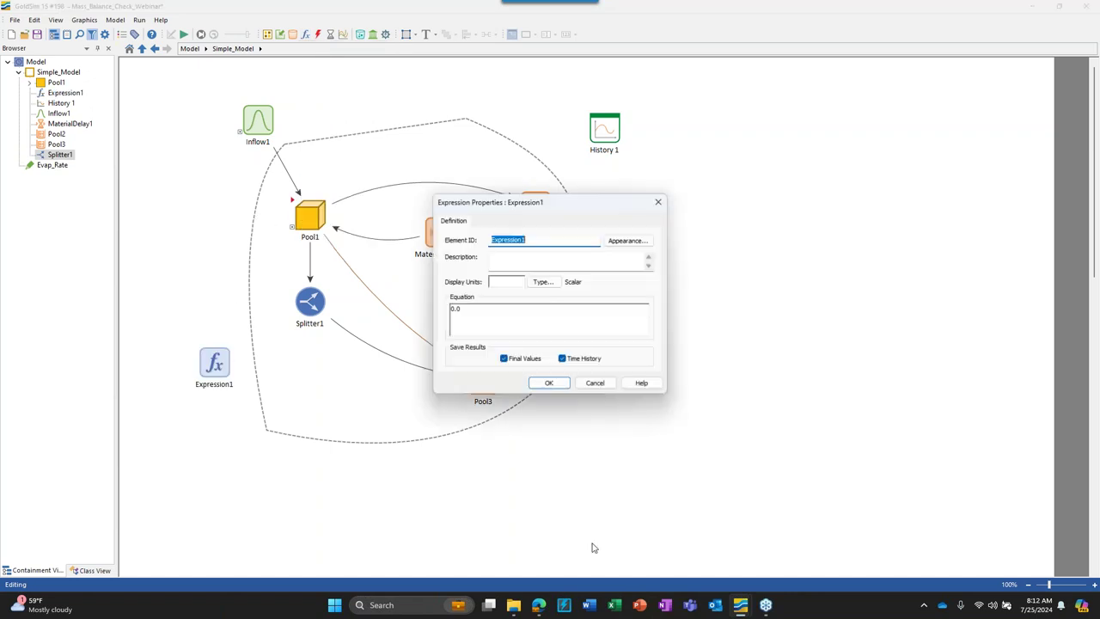
left_click(506, 284)
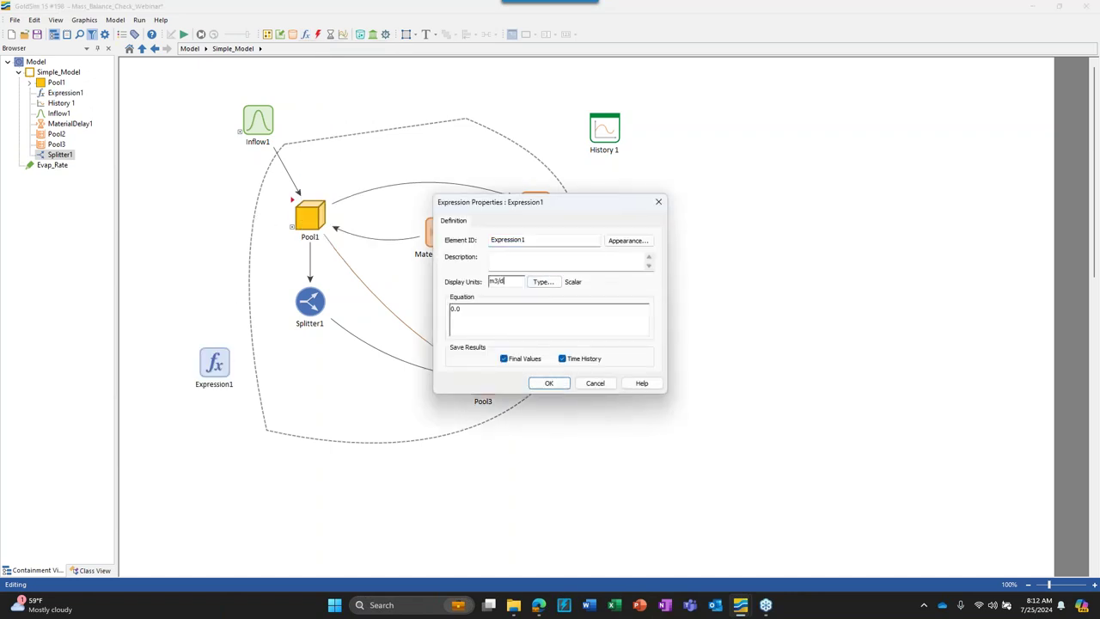
- Define the new expression's equation as a link to the Balance output of Splitter1
left_click(462, 324)
right_click(466, 309)
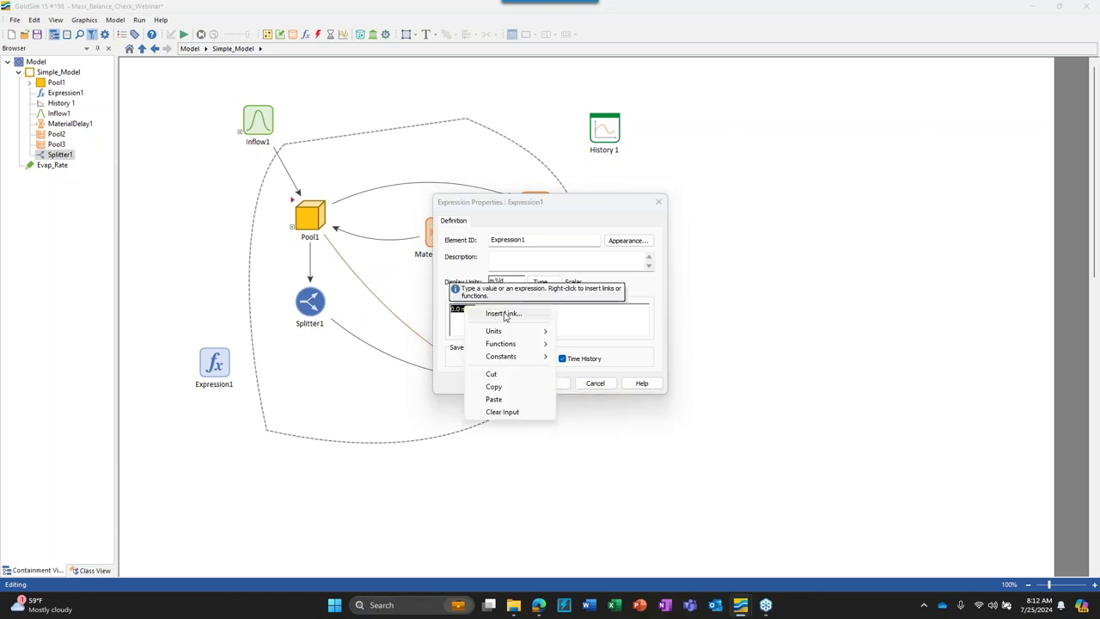
left_click(519, 314)
left_click(481, 335)
left_click(521, 356)
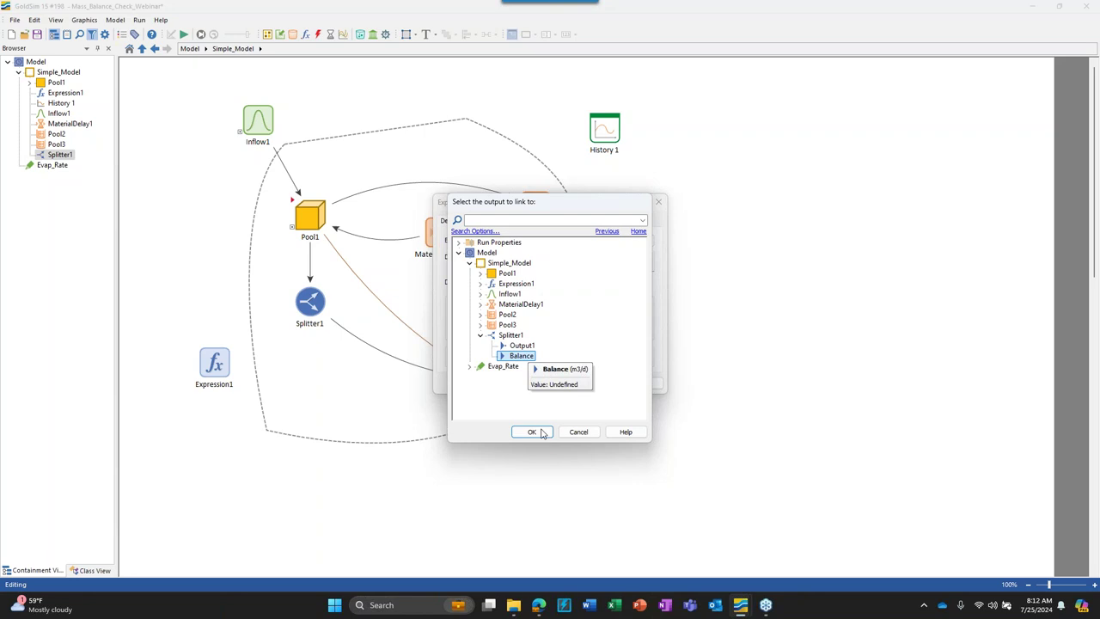
left_click(535, 431)
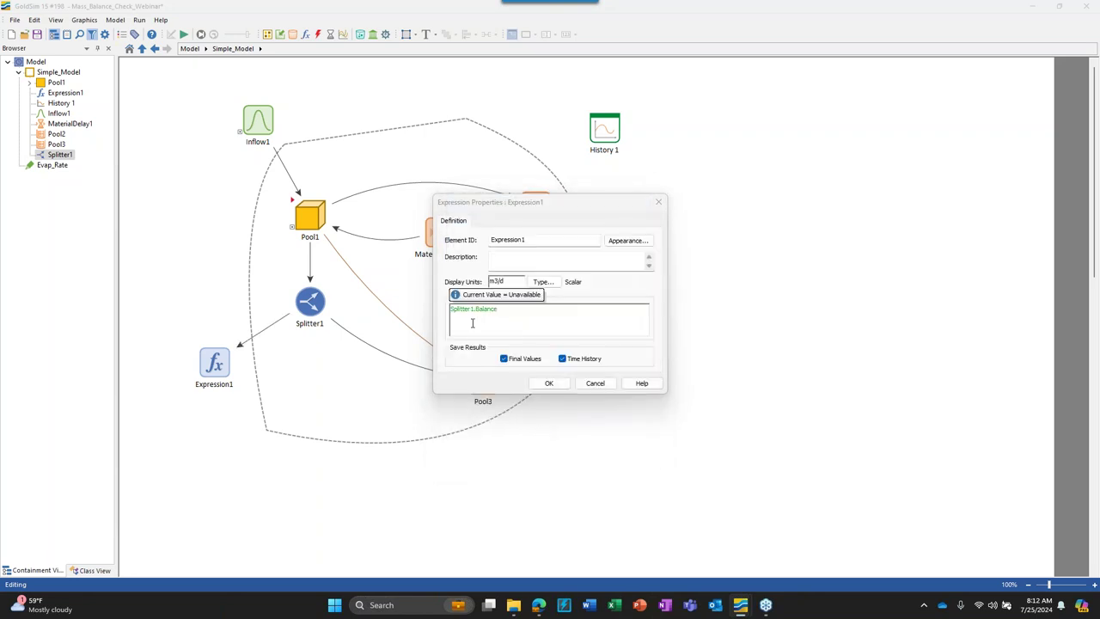
left_click(549, 383)
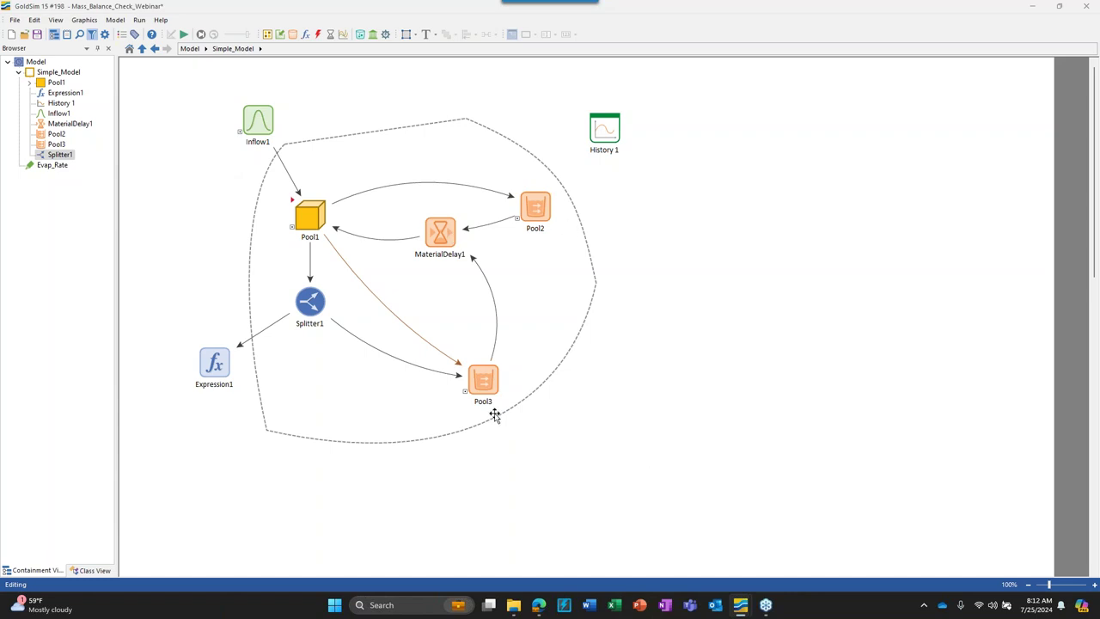
- Shift the Expression1 element slightly down and rename it Waste
left_click_drag(212, 364, 213, 380)
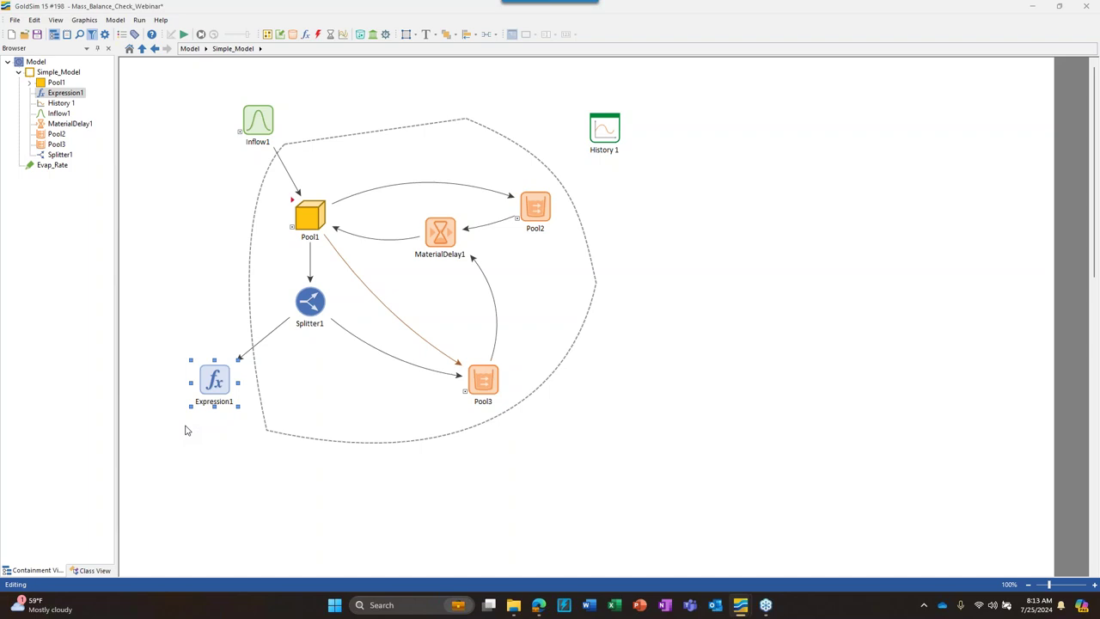
double_click(214, 375)
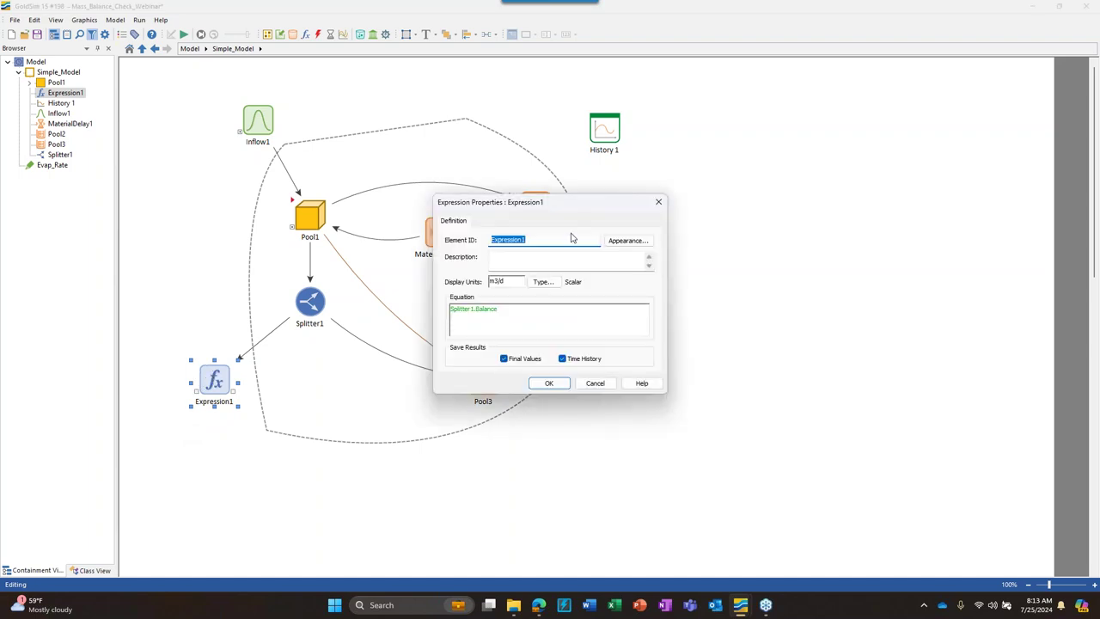
type("Waste")
key("Return")
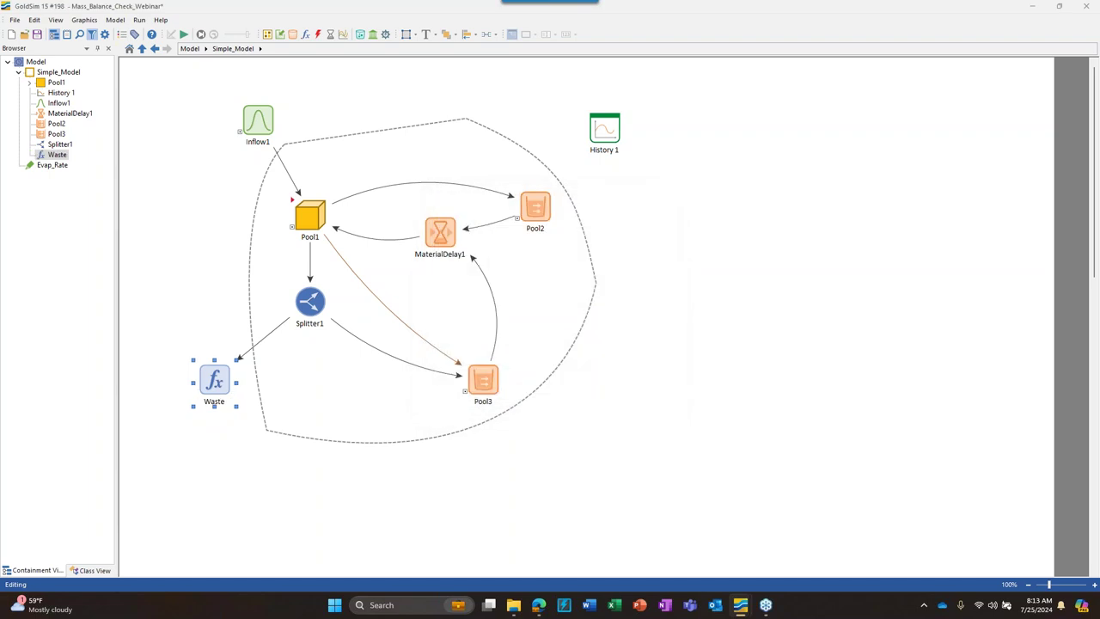
left_click(640, 439)
- Inspect the contents of the brown influence link from Pool1 to Pool3 with the diagram kept in view
mouse_move(536, 200)
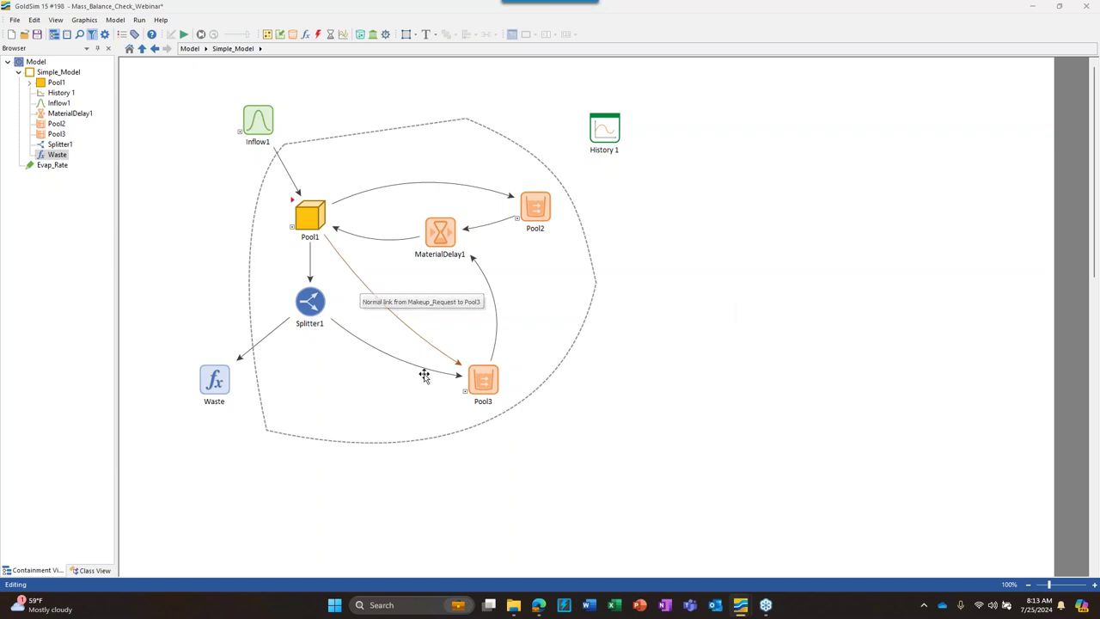
left_click(325, 239)
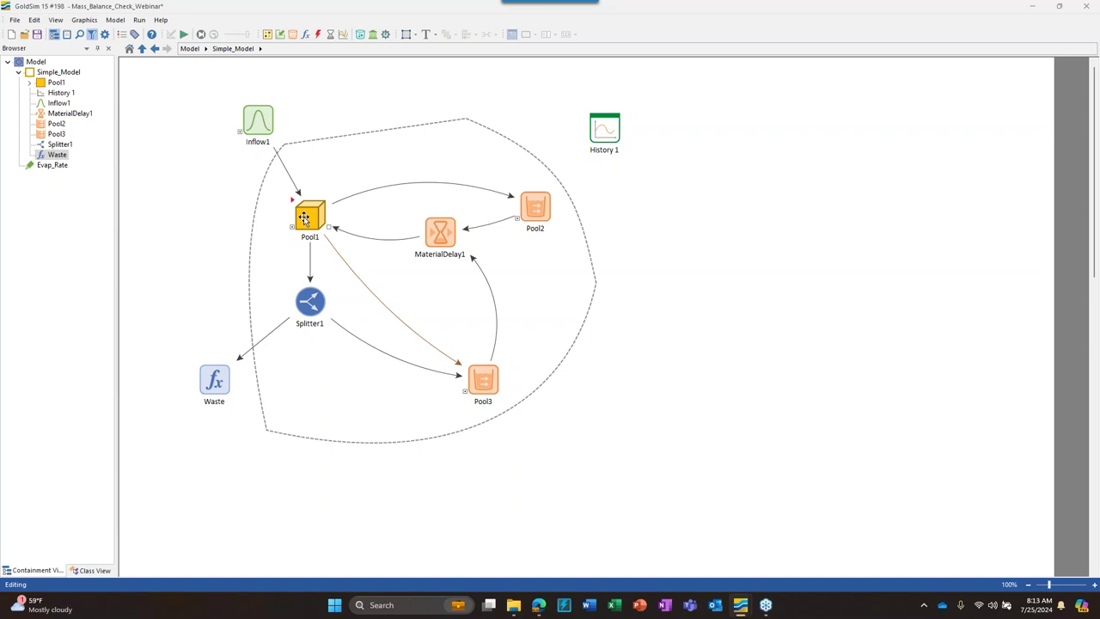
mouse_move(486, 383)
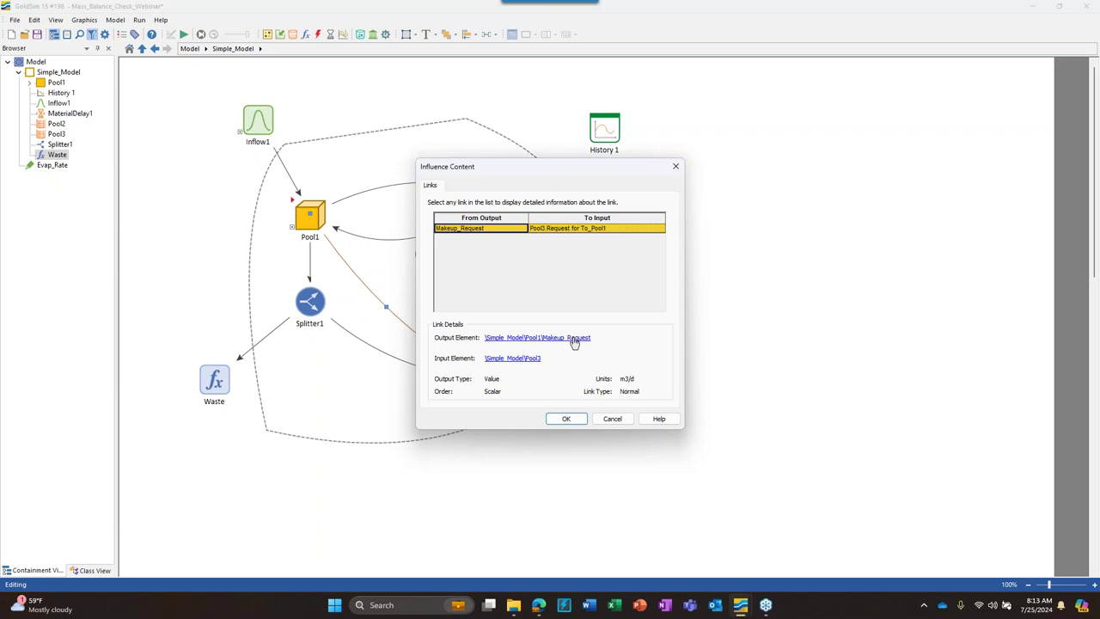
left_click_drag(550, 170, 693, 110)
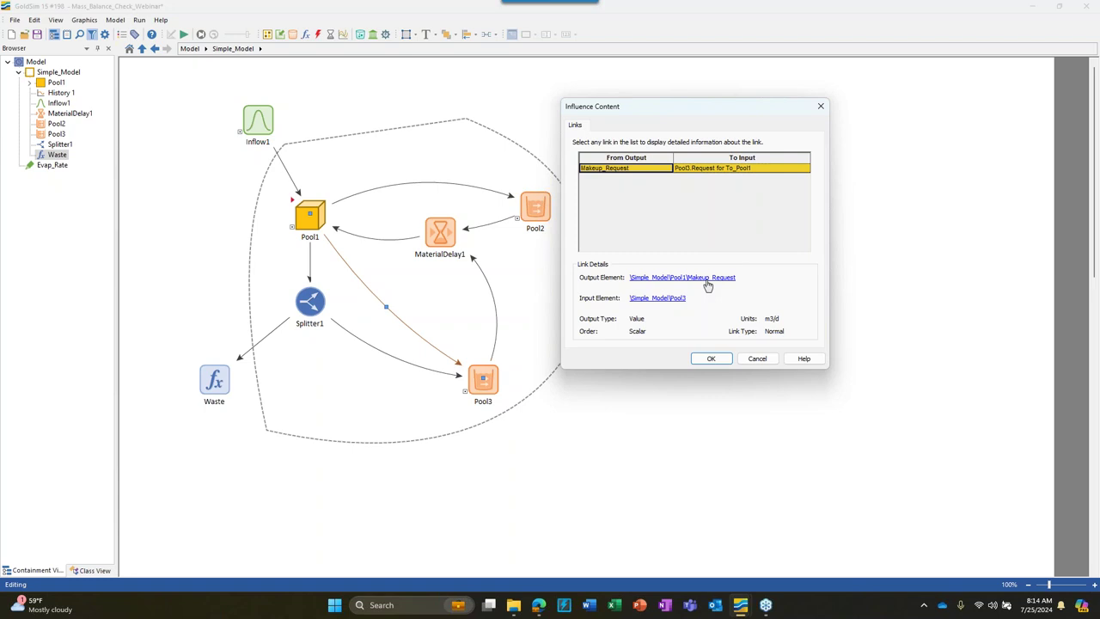
left_click(755, 359)
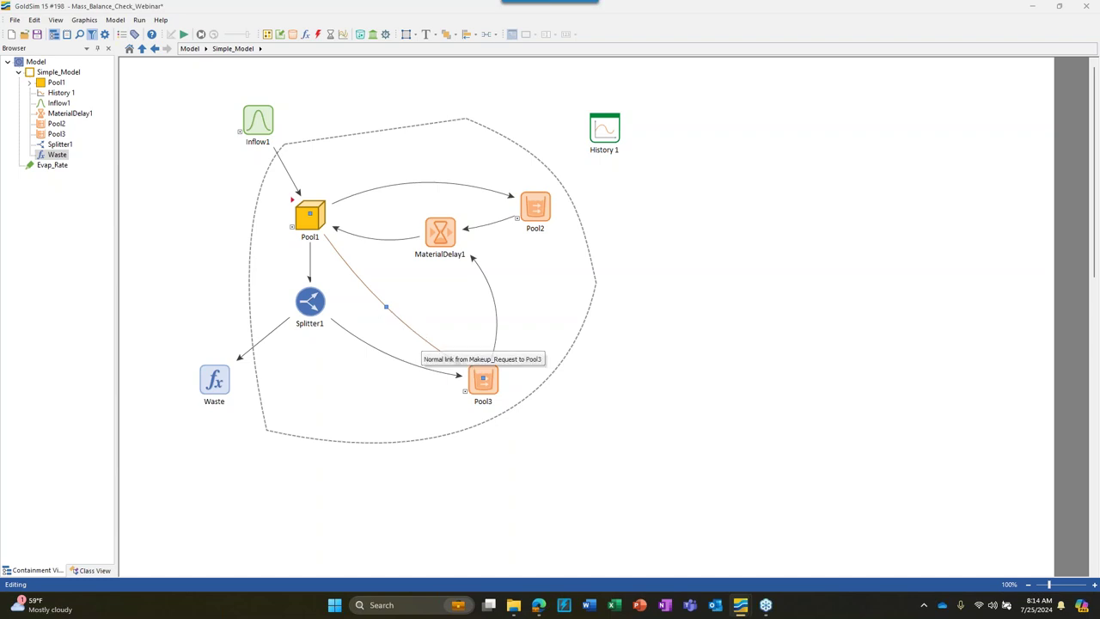
- Try cyan as the color of the Makeup_Request link from Pool1 to Pool3
right_click(390, 310)
mouse_move(437, 337)
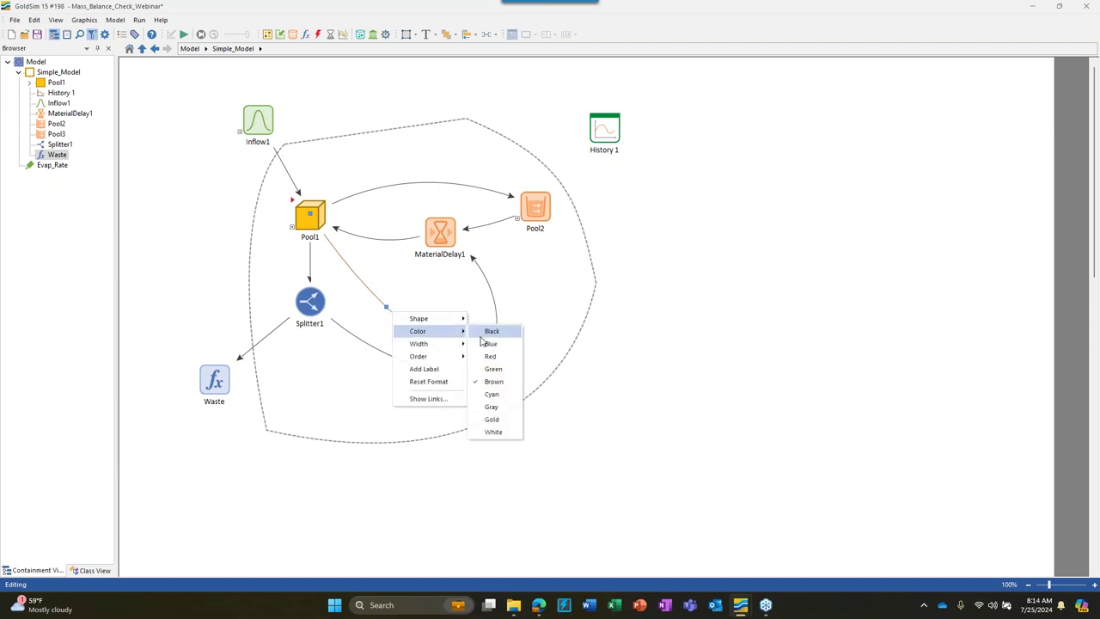
left_click(502, 394)
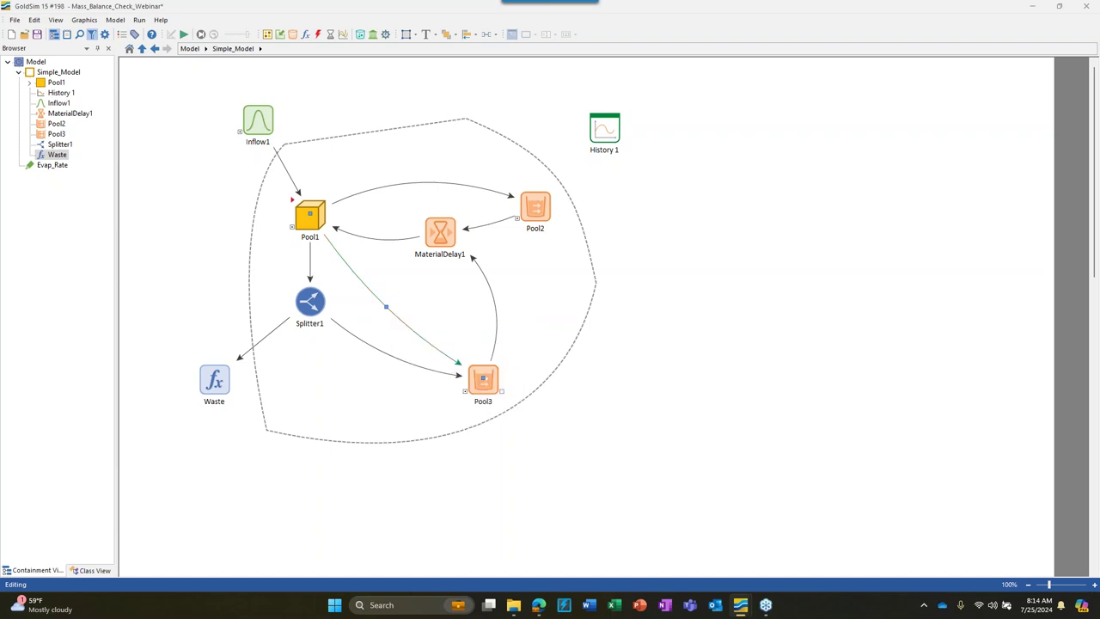
- Set the color of the Makeup_Request link from Pool1 to Pool3 to gold
right_click(425, 340)
mouse_move(454, 359)
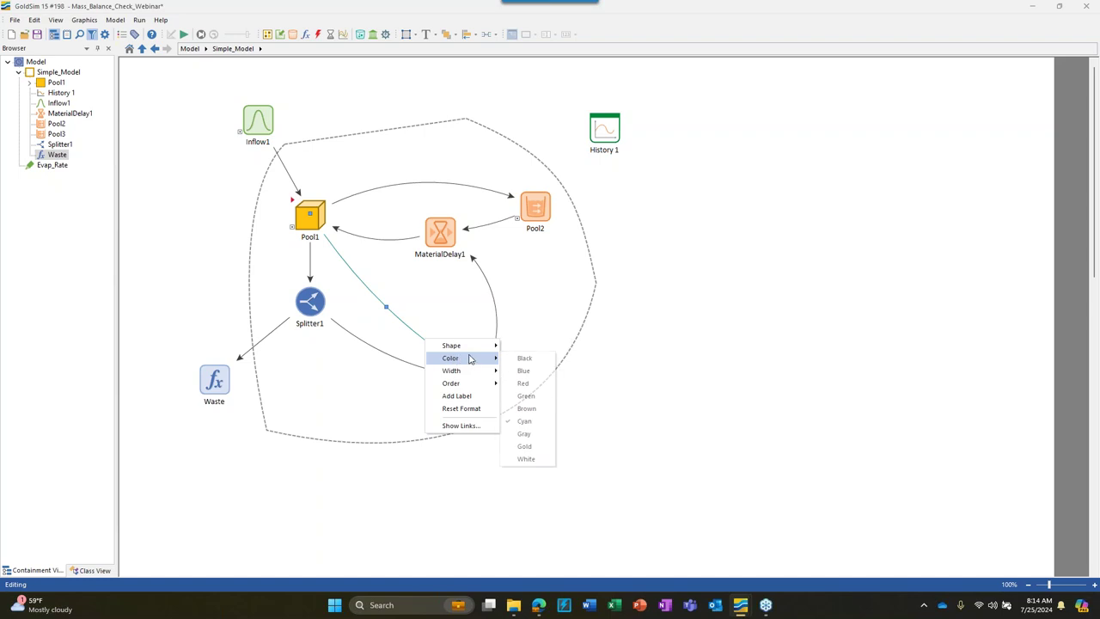
left_click(525, 446)
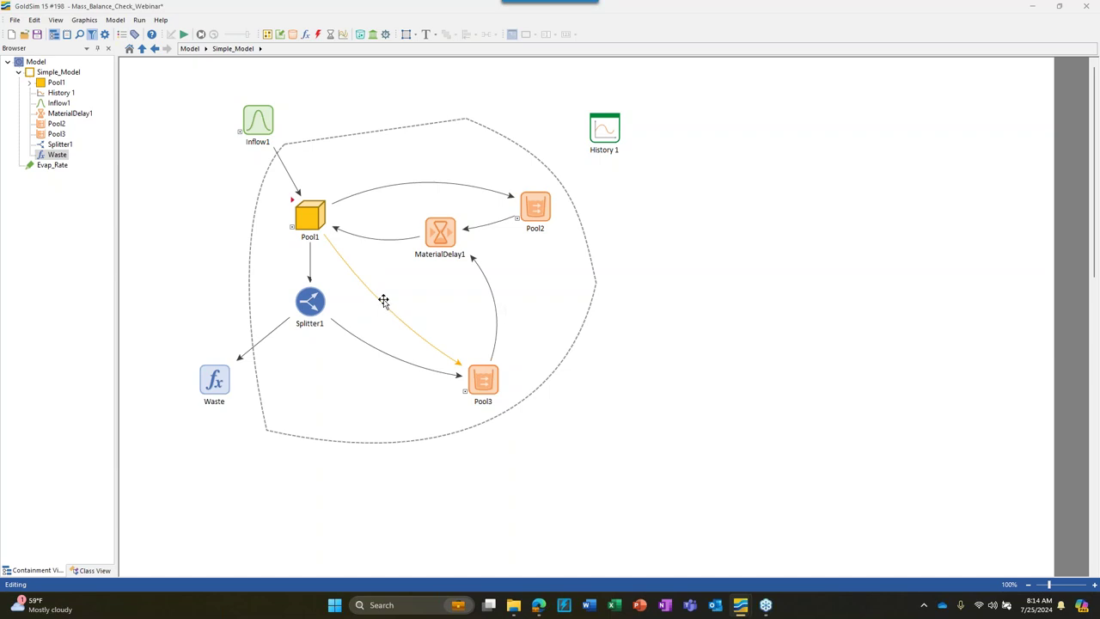
left_click(30, 82)
left_click(29, 84)
left_click_drag(60, 77, 36, 92)
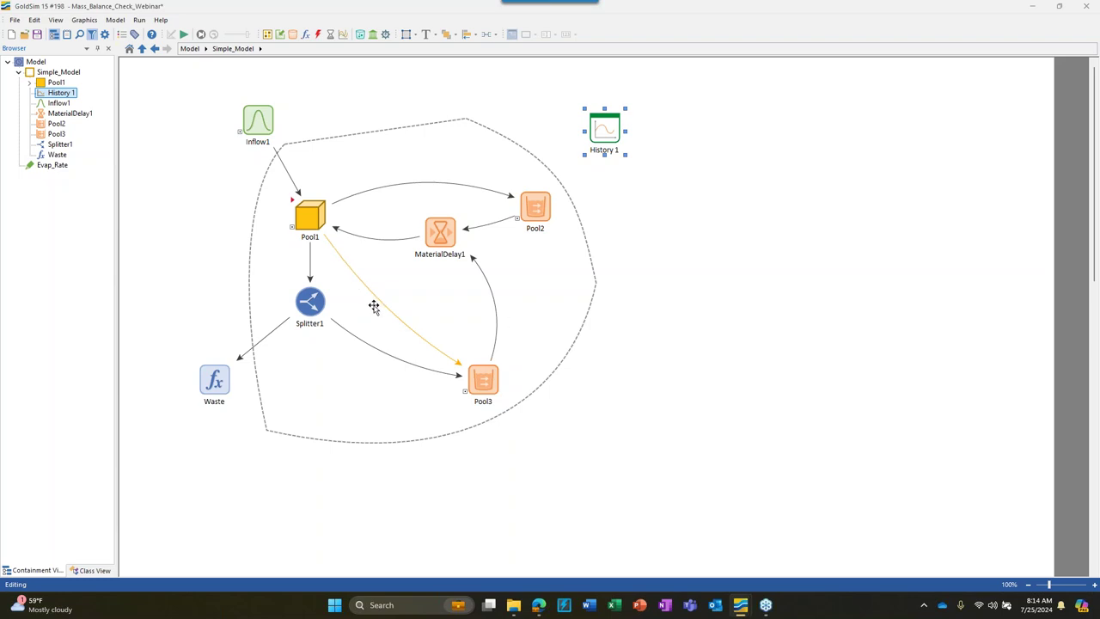
- Examine the pools, the material delay, the splitter and the gold Makeup_Request link within the dashed system boundary
mouse_move(470, 381)
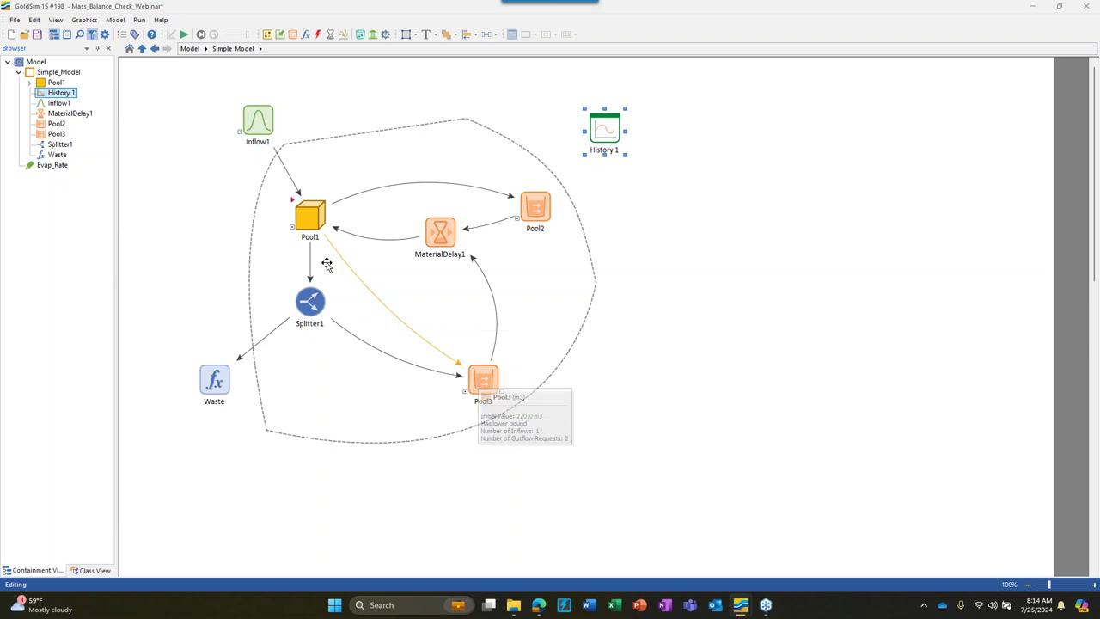
mouse_move(393, 315)
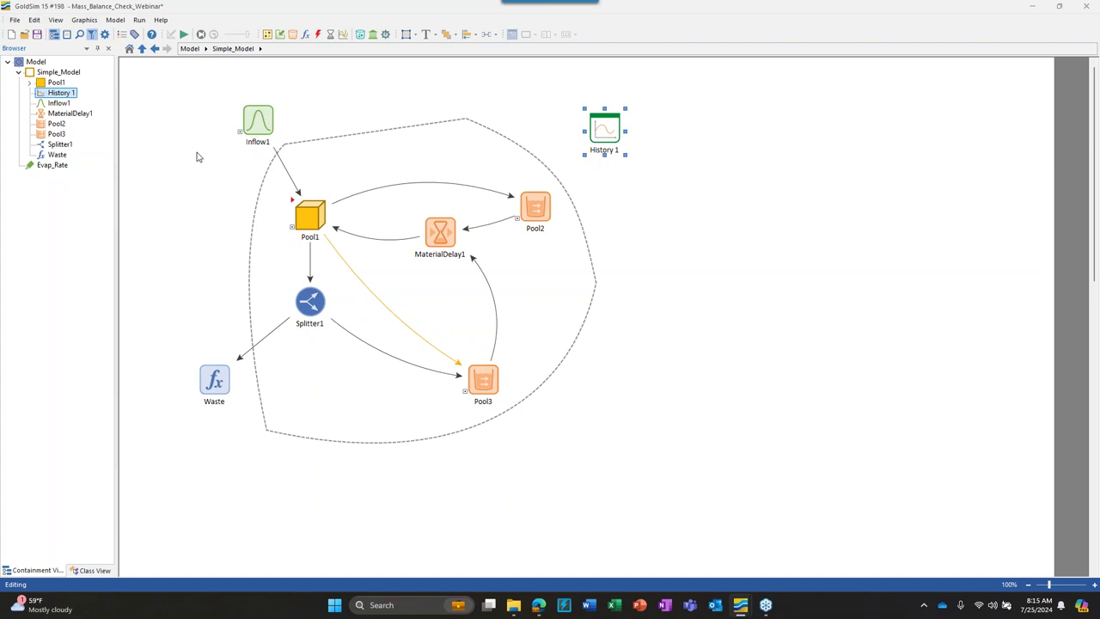
left_click_drag(153, 86, 693, 503)
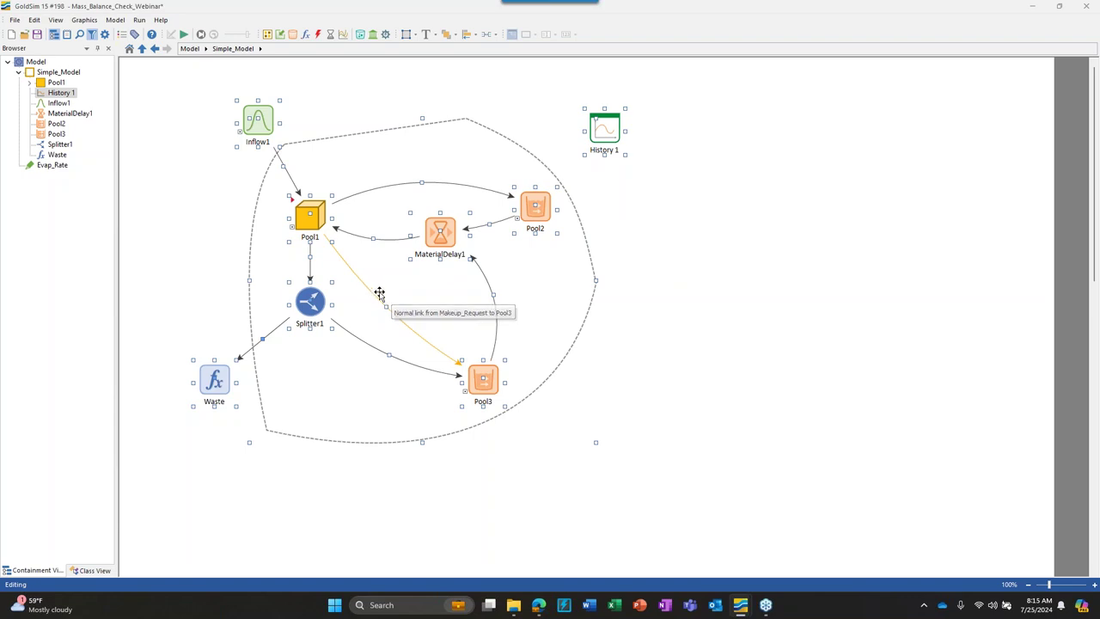
left_click(405, 329)
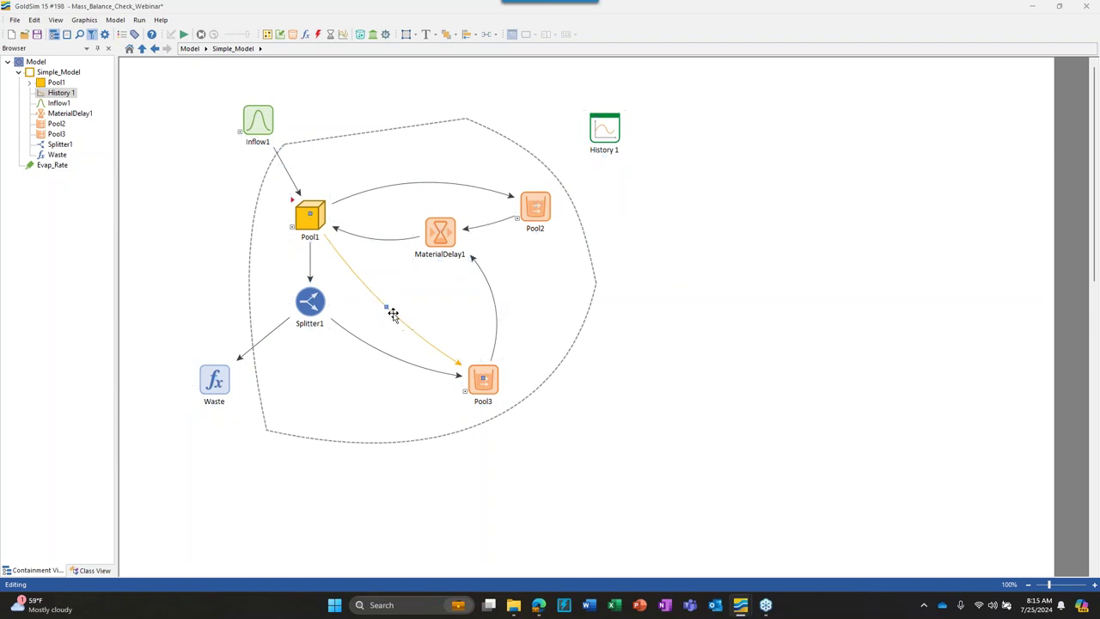
left_click(385, 304)
mouse_move(245, 125)
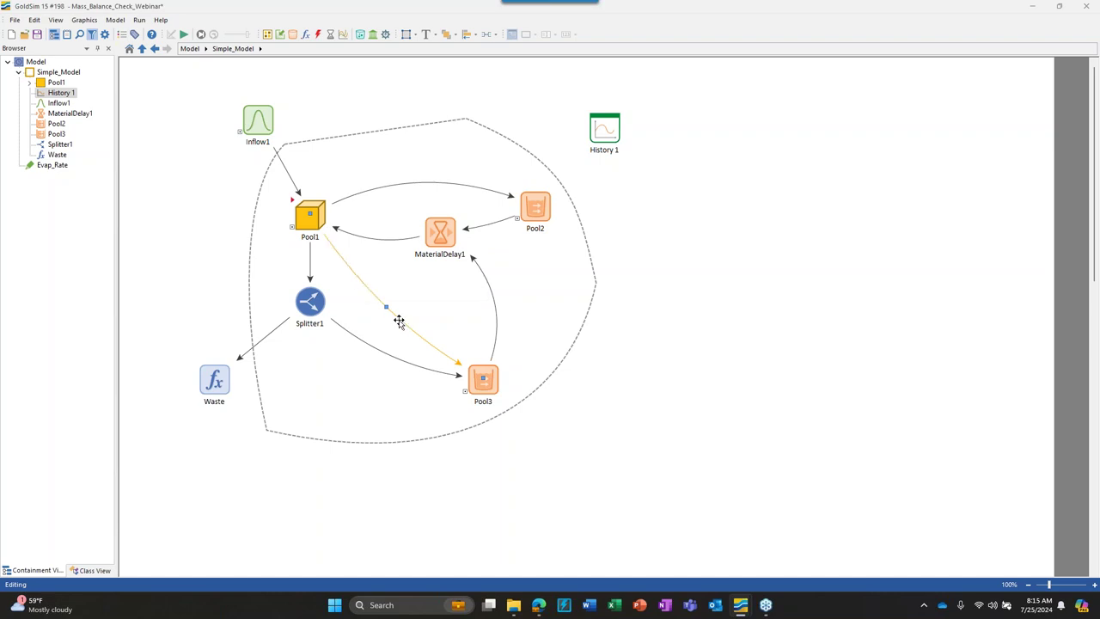
left_click(367, 287)
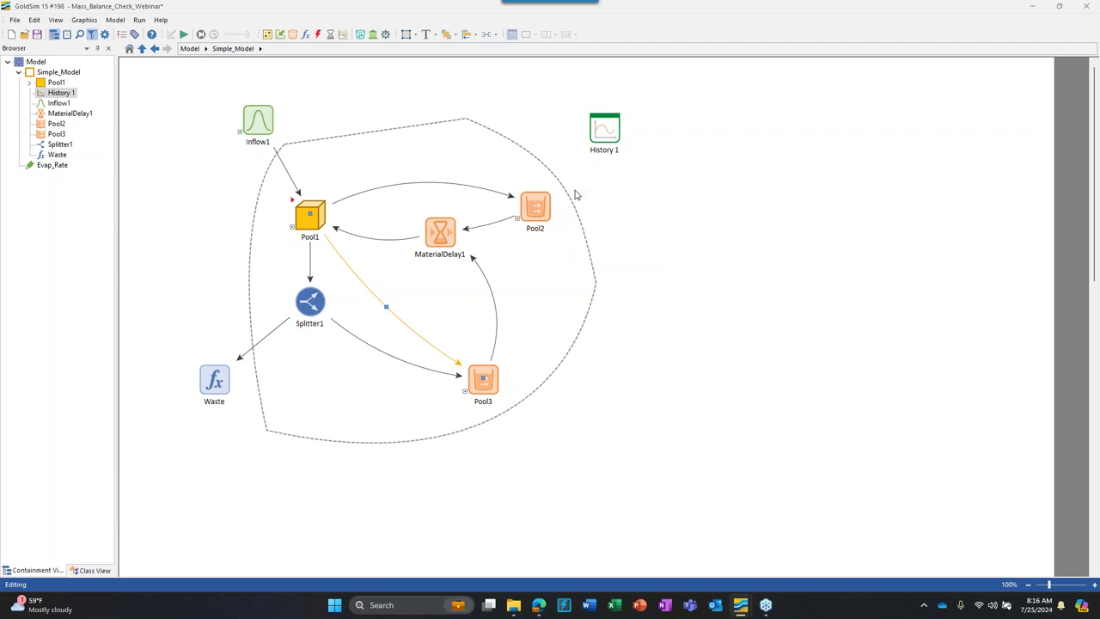
left_click(310, 302)
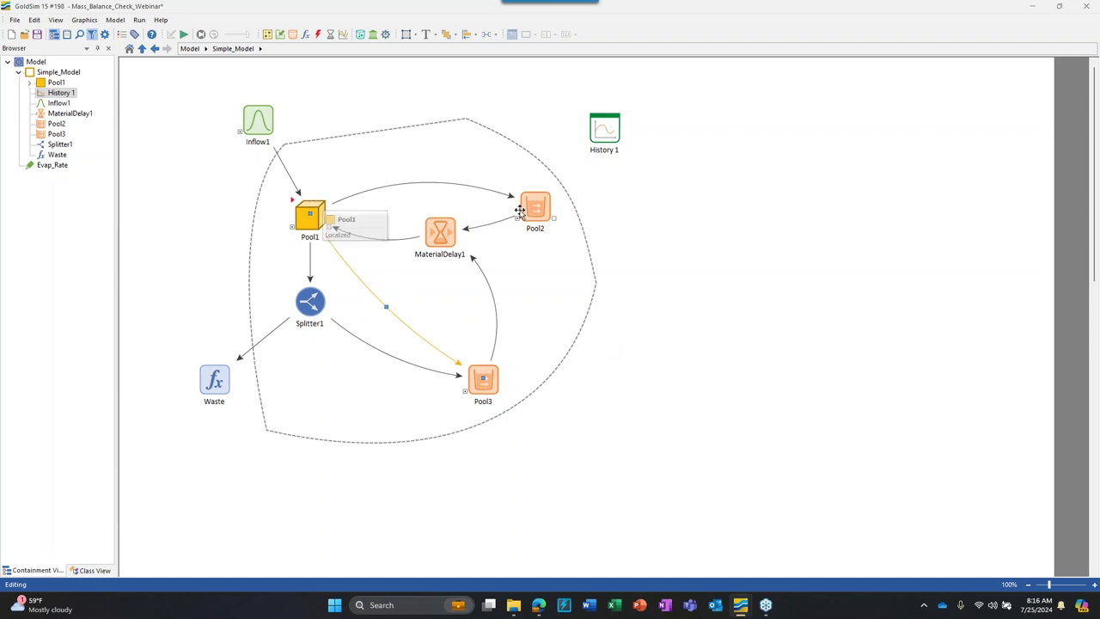
mouse_move(537, 213)
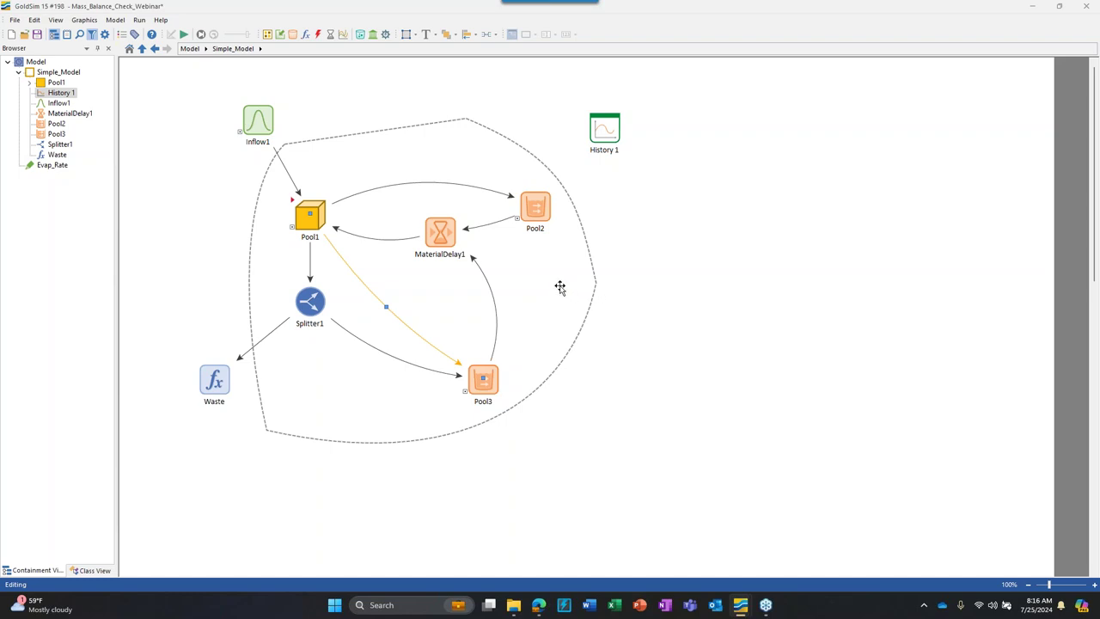
mouse_move(440, 237)
left_click(672, 284)
mouse_move(444, 239)
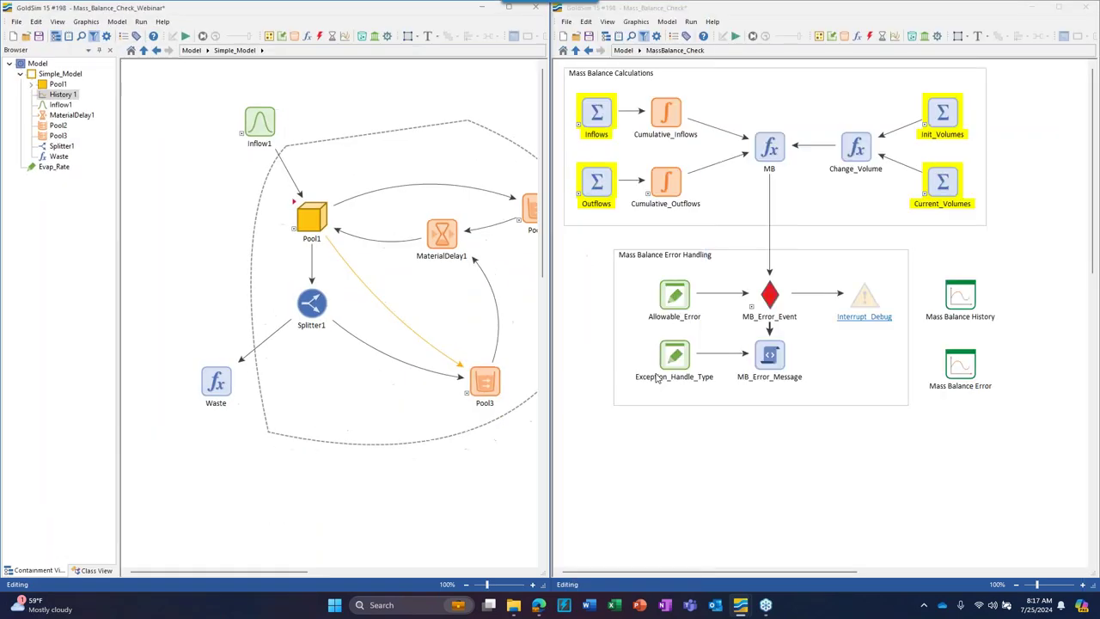
- Copy the MassBalance_Check container from the top level of the Mass_Balance_Check model and return to the Mass_Balance_Check_Webinar model
left_click(623, 50)
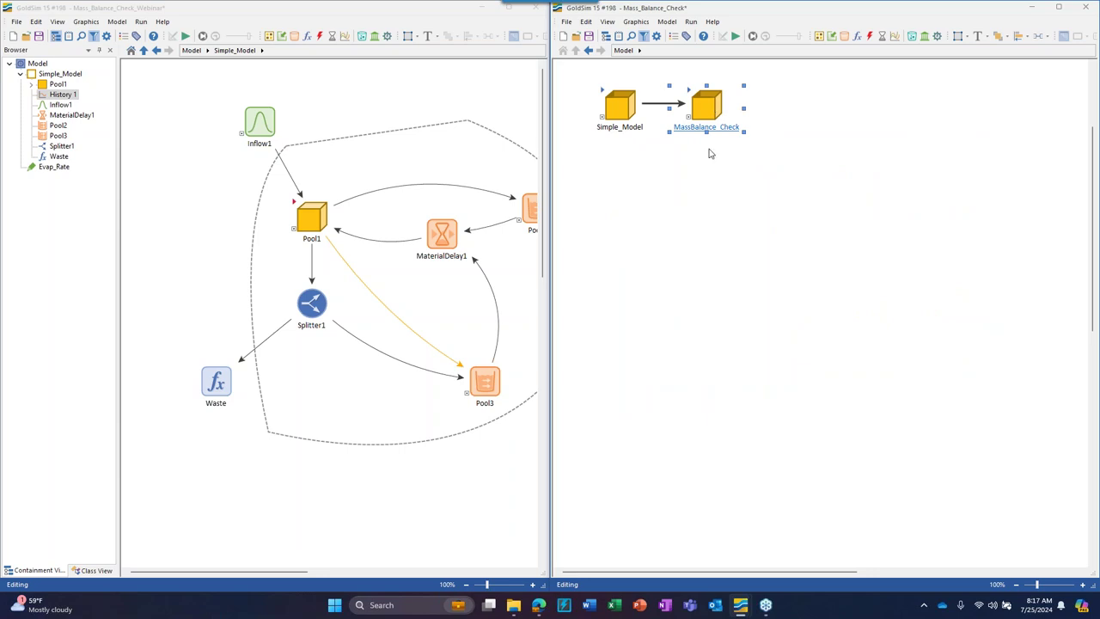
left_click(524, 8)
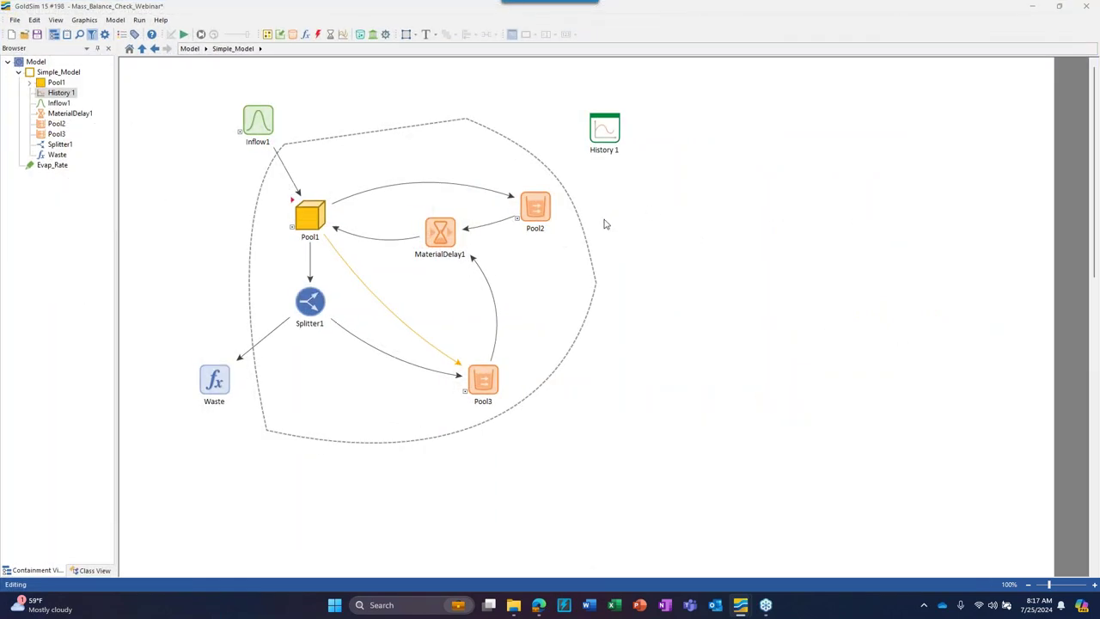
- Move the Evap_Rate element from the model's top level into Simple_Model and place it above the system boundary
left_click(188, 49)
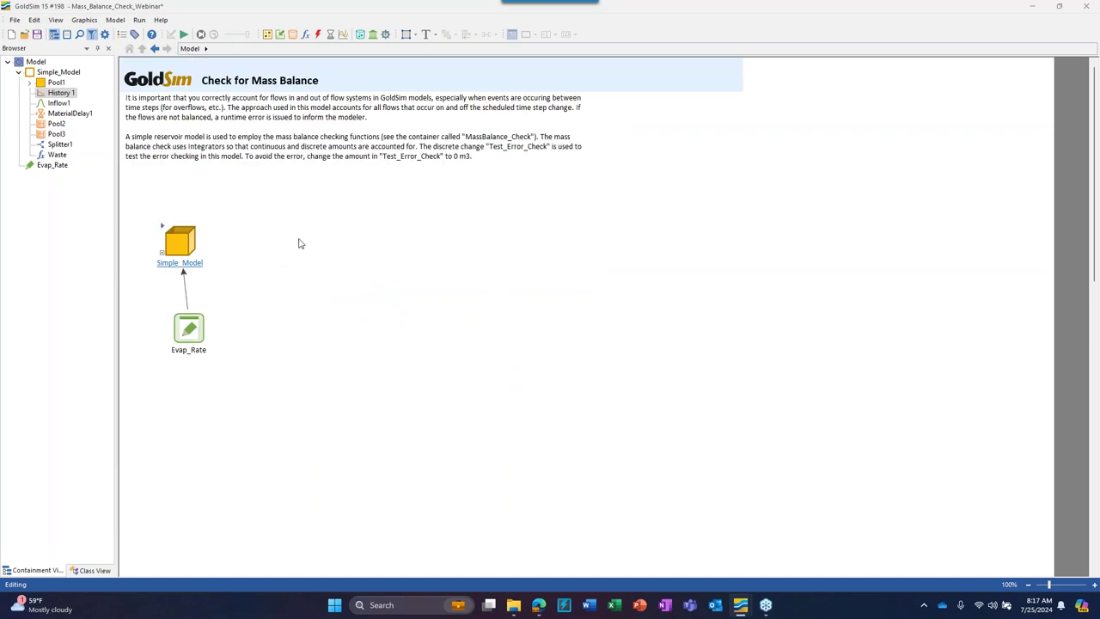
left_click_drag(170, 244, 278, 326)
left_click_drag(171, 336, 278, 323)
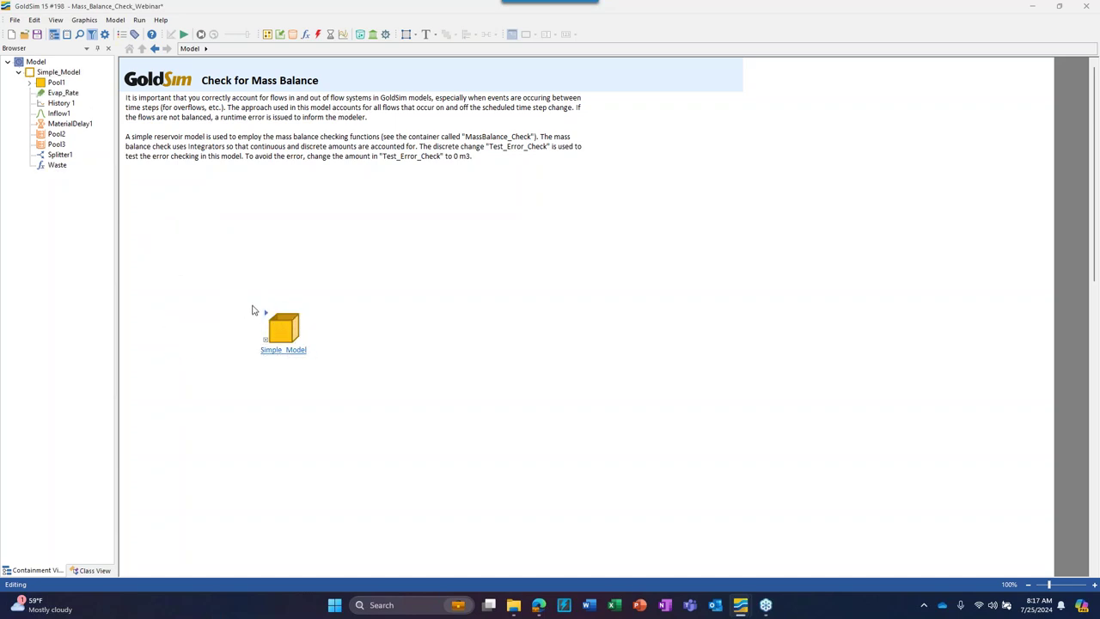
left_click(278, 324)
double_click(284, 328)
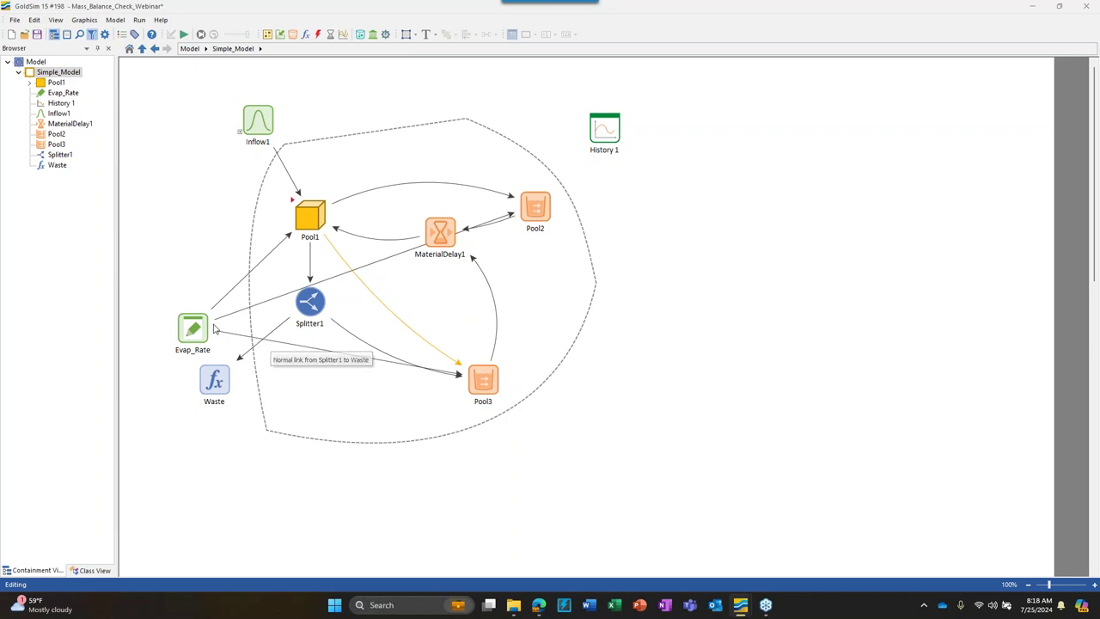
left_click_drag(193, 324, 411, 96)
left_click(692, 297)
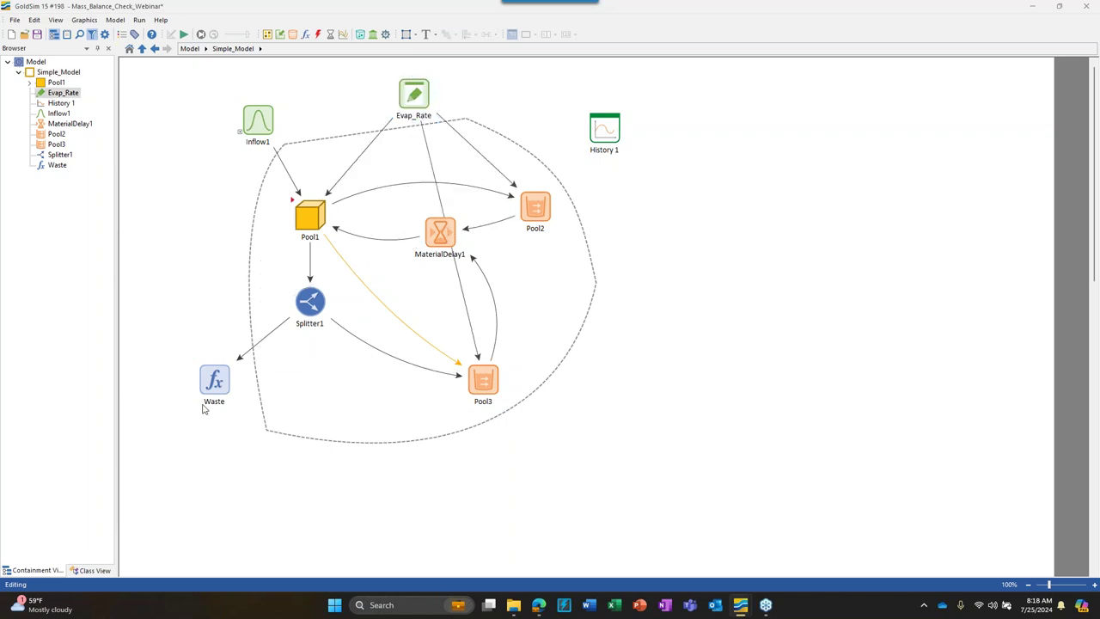
- Move the Evap_Rate element out of Simple_Model to the top-level Model container
right_click(413, 96)
left_click(446, 129)
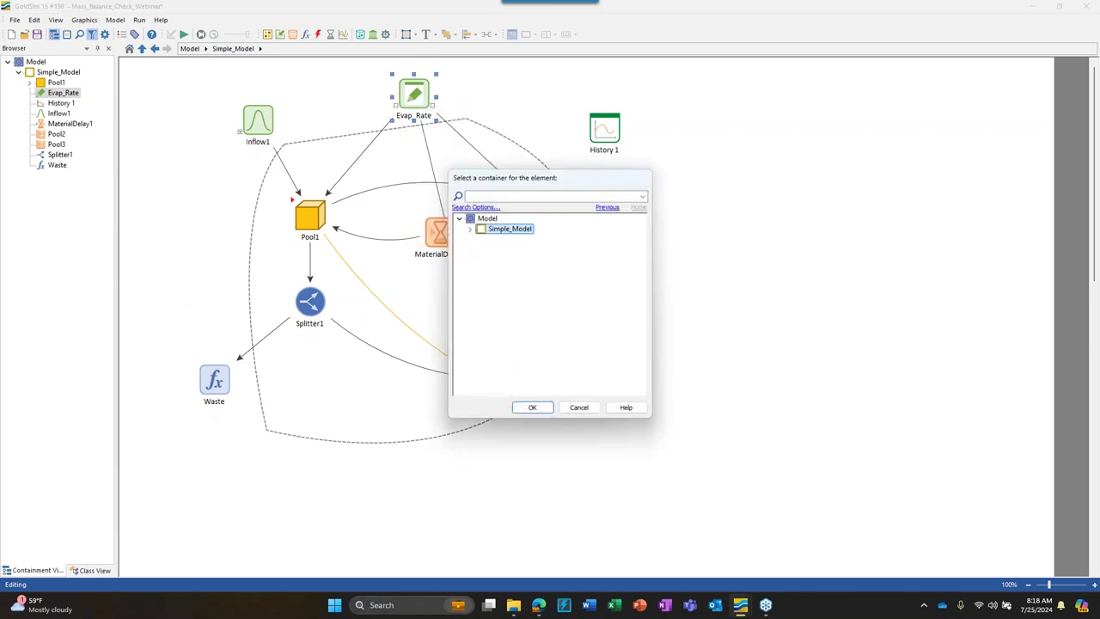
left_click(483, 222)
left_click(532, 408)
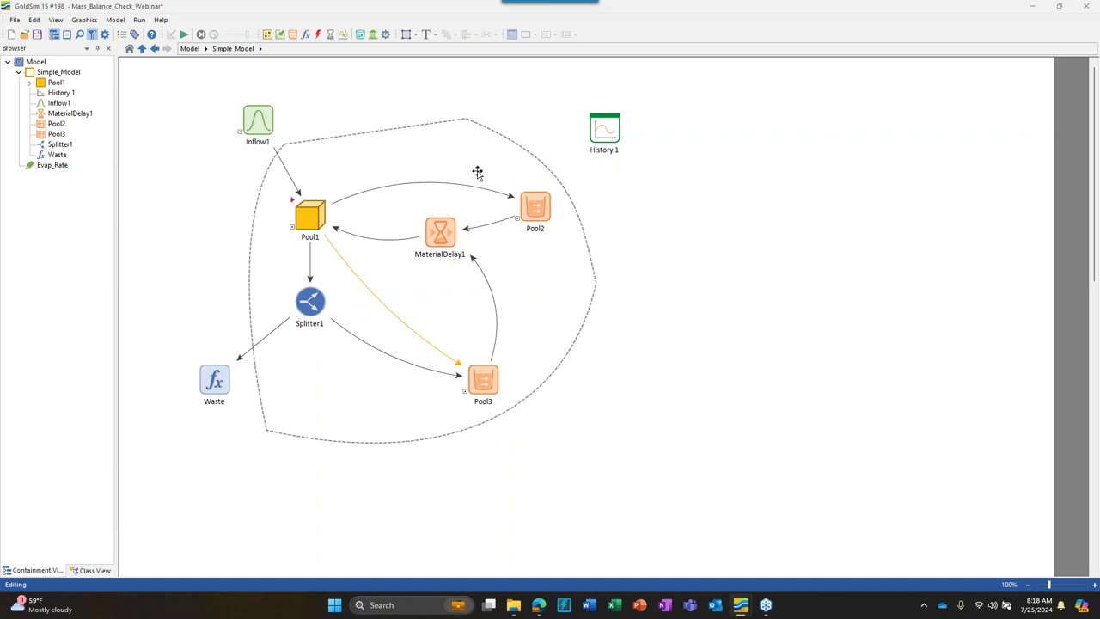
left_click(117, 21)
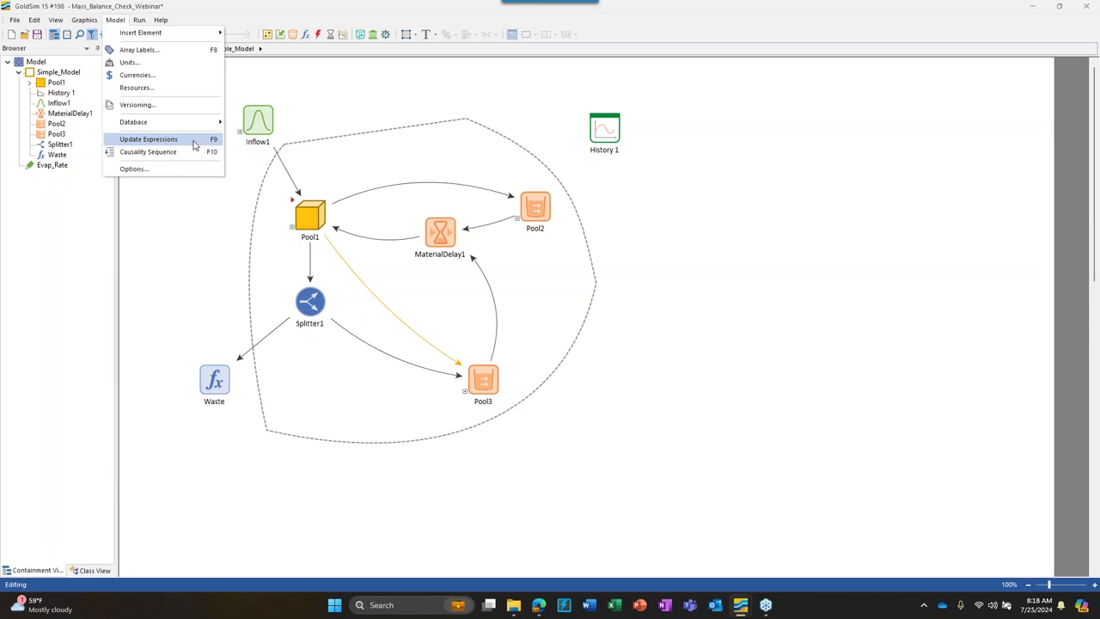
left_click(191, 184)
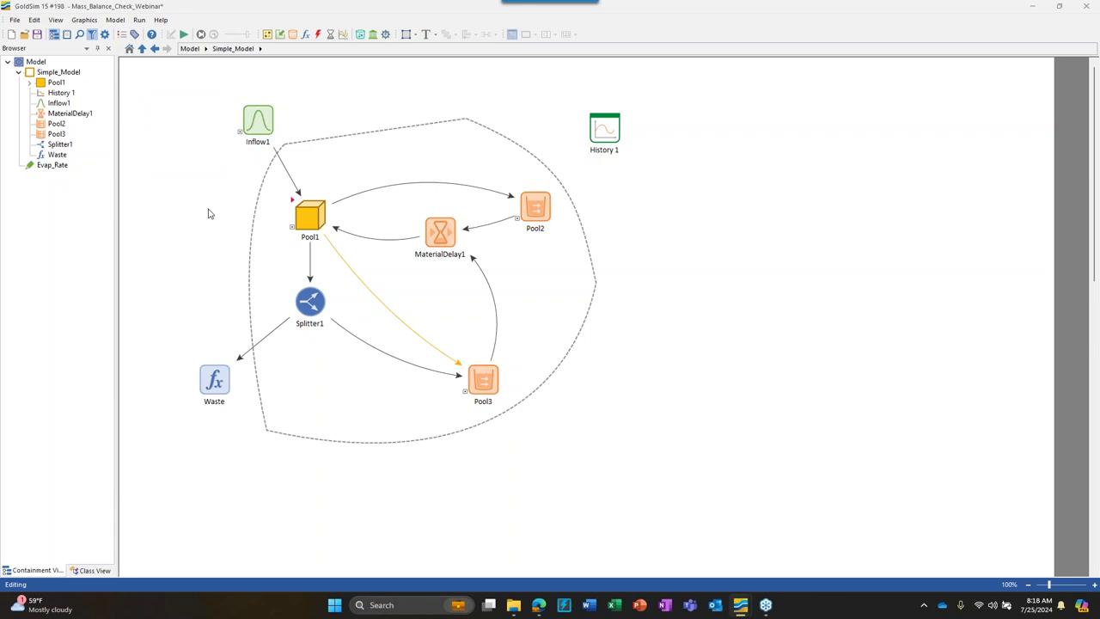
left_click(116, 20)
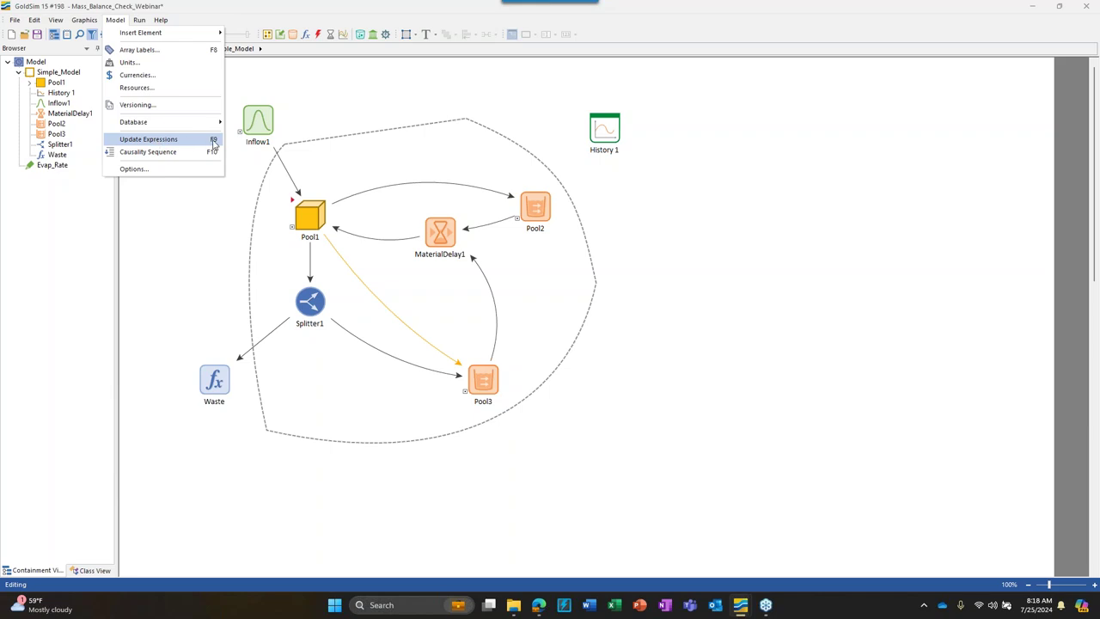
left_click(198, 243)
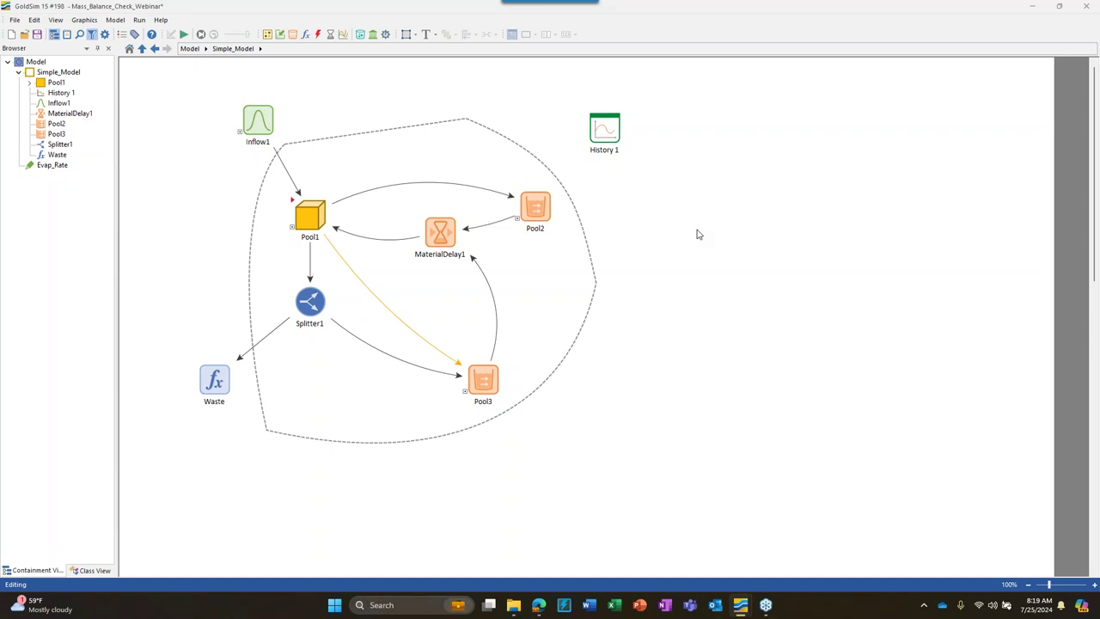
- At the model's top level, align Evap_Rate to the right of Simple_Model and shift both up and left under the description
left_click(189, 49)
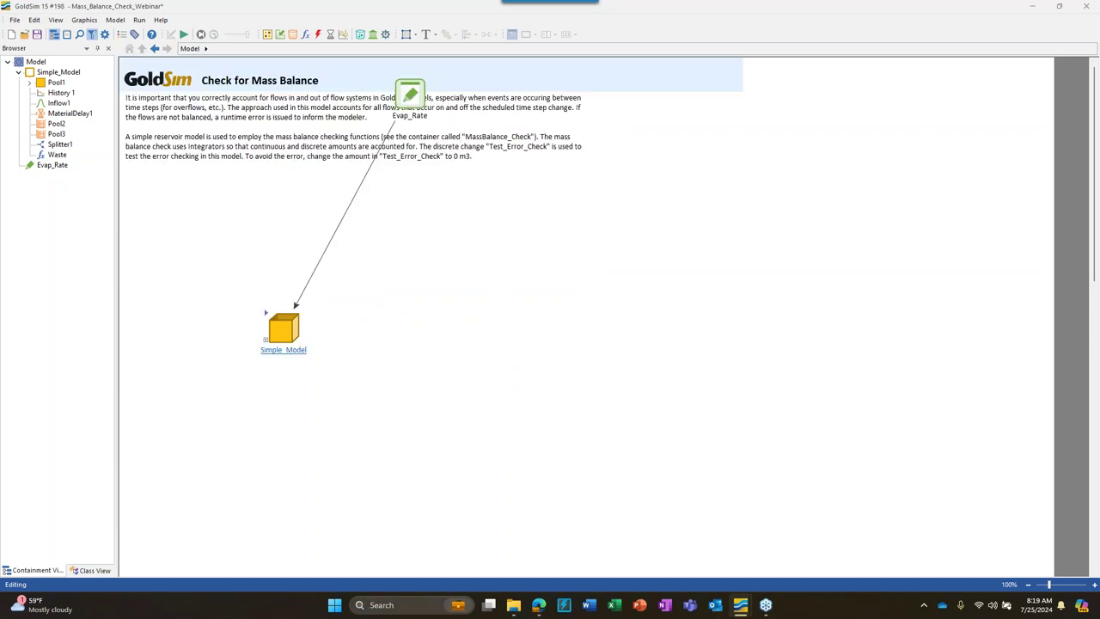
left_click_drag(410, 94, 379, 328)
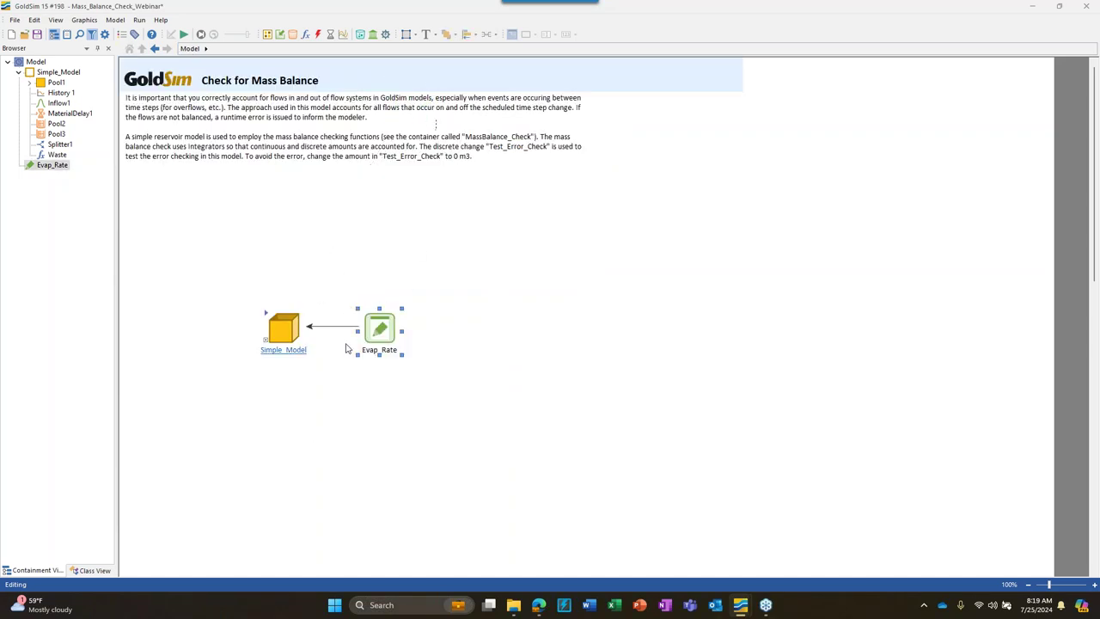
mouse_move(380, 327)
left_click_drag(471, 395, 206, 245)
left_click_drag(277, 318, 225, 258)
left_click(270, 289)
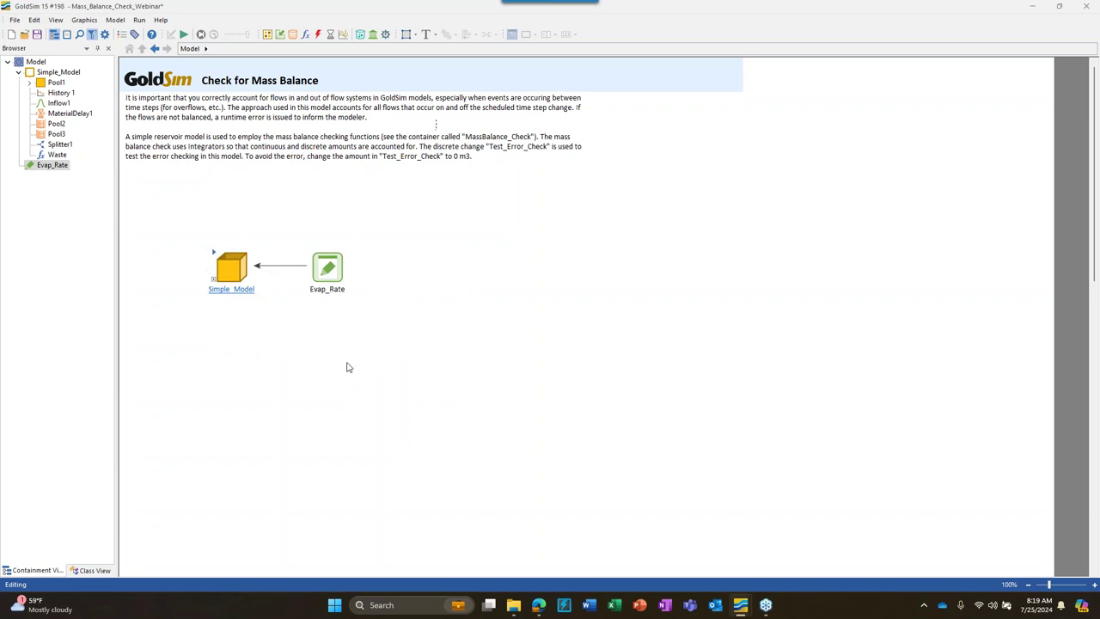
- Paste the copied MassBalance_Check container into Simple_Model and position it outside the system boundary, below and right of History 1
mouse_move(326, 254)
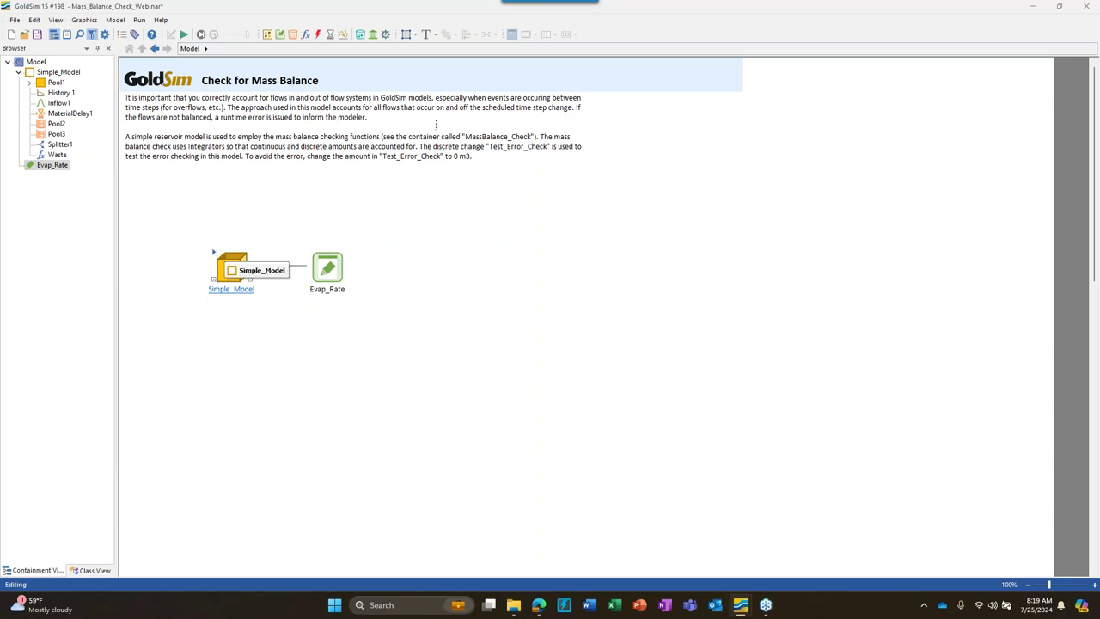
double_click(234, 274)
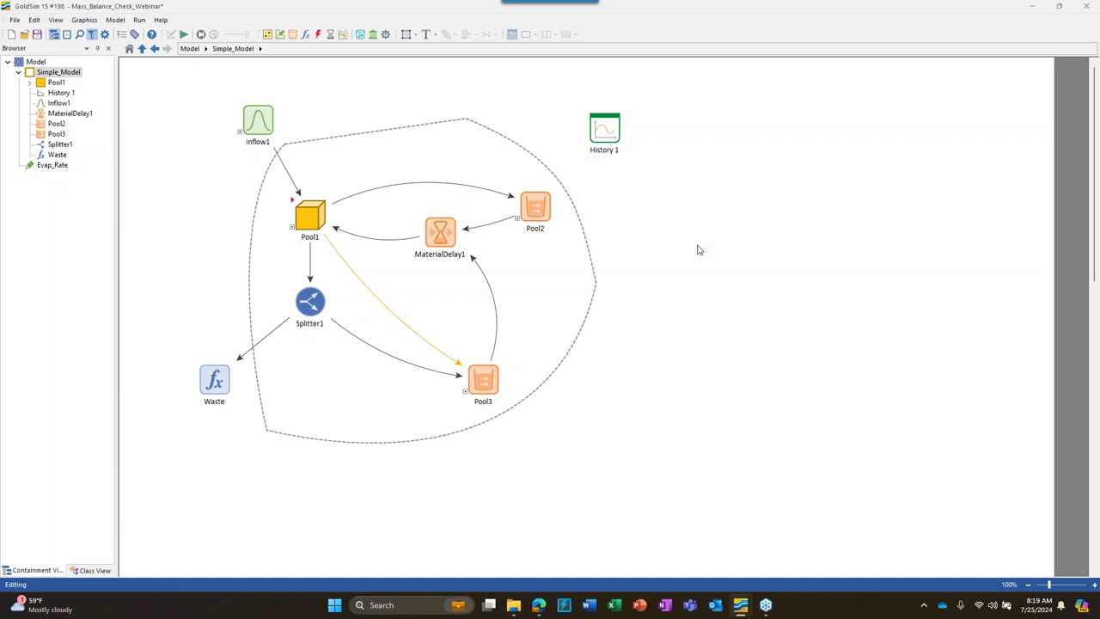
key("ctrl+v")
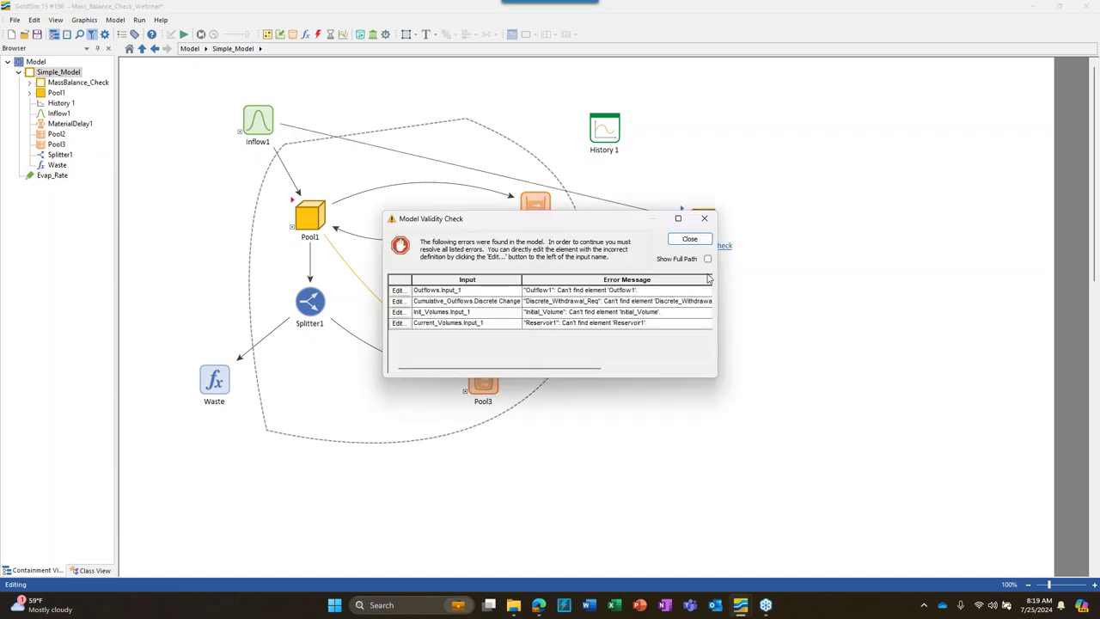
key("Escape")
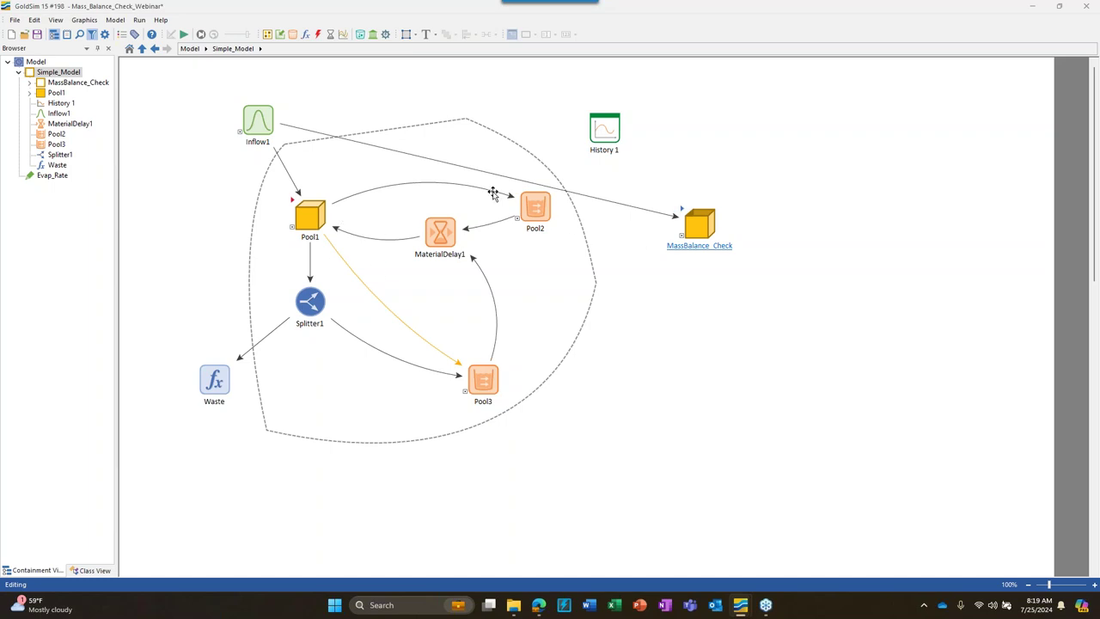
left_click(699, 217)
mouse_move(273, 122)
left_click_drag(701, 226, 719, 209)
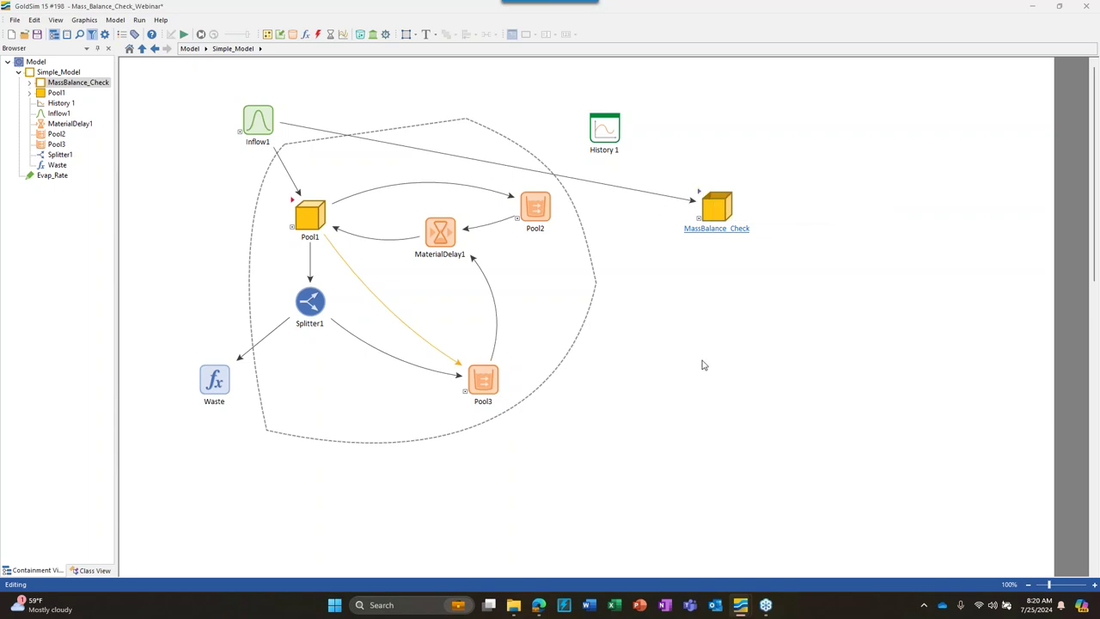
- Run the model to check its validity, dismiss the error list and enter the MassBalance_Check container
key("F5")
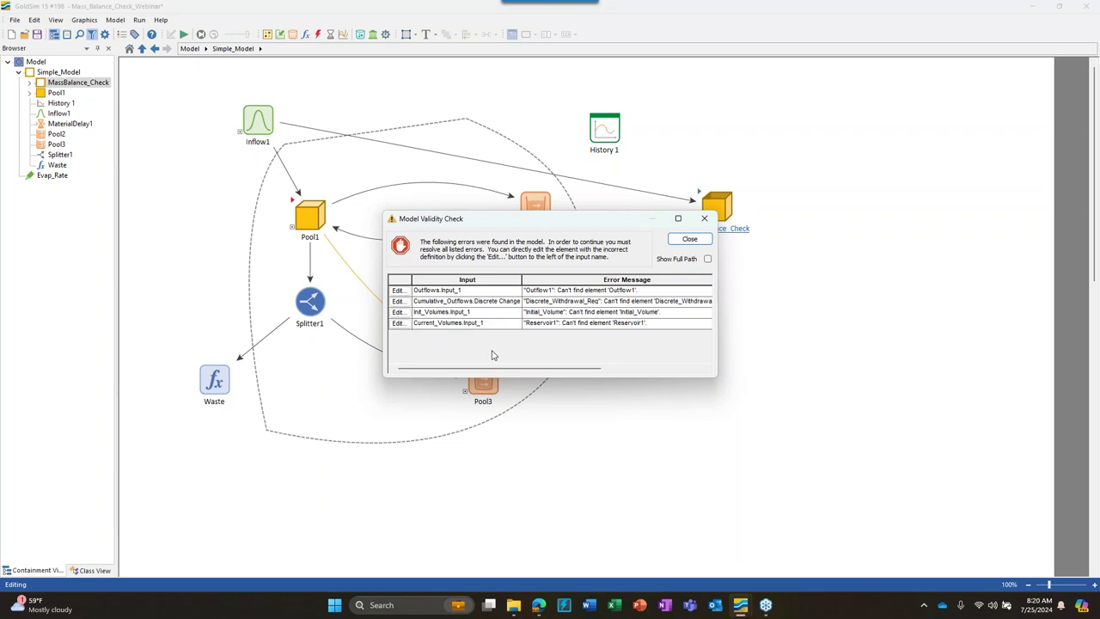
left_click(690, 239)
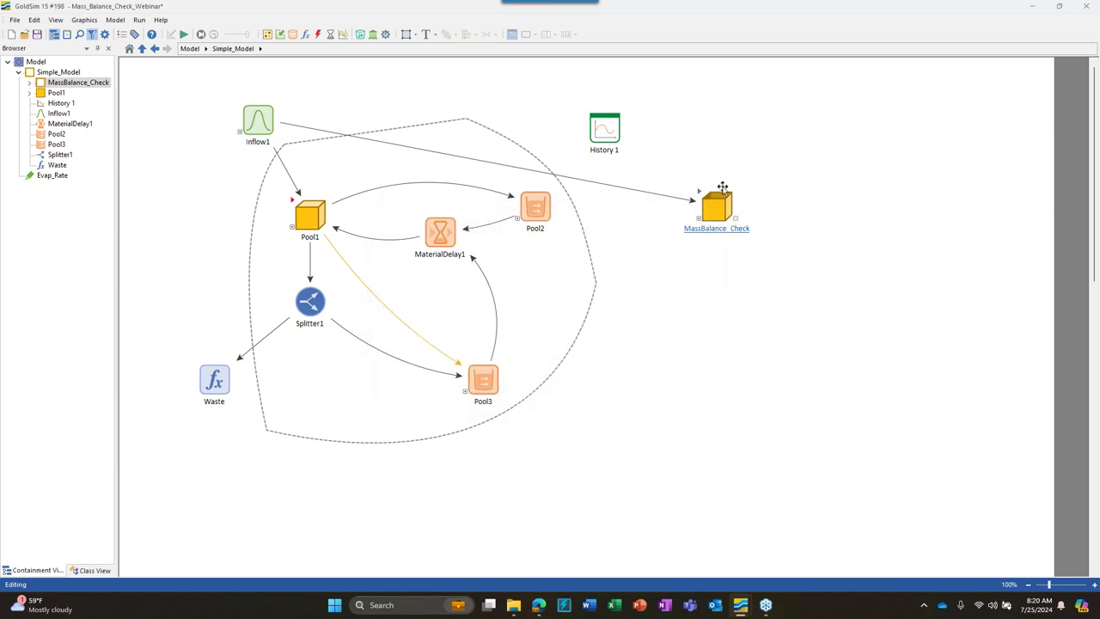
double_click(699, 199)
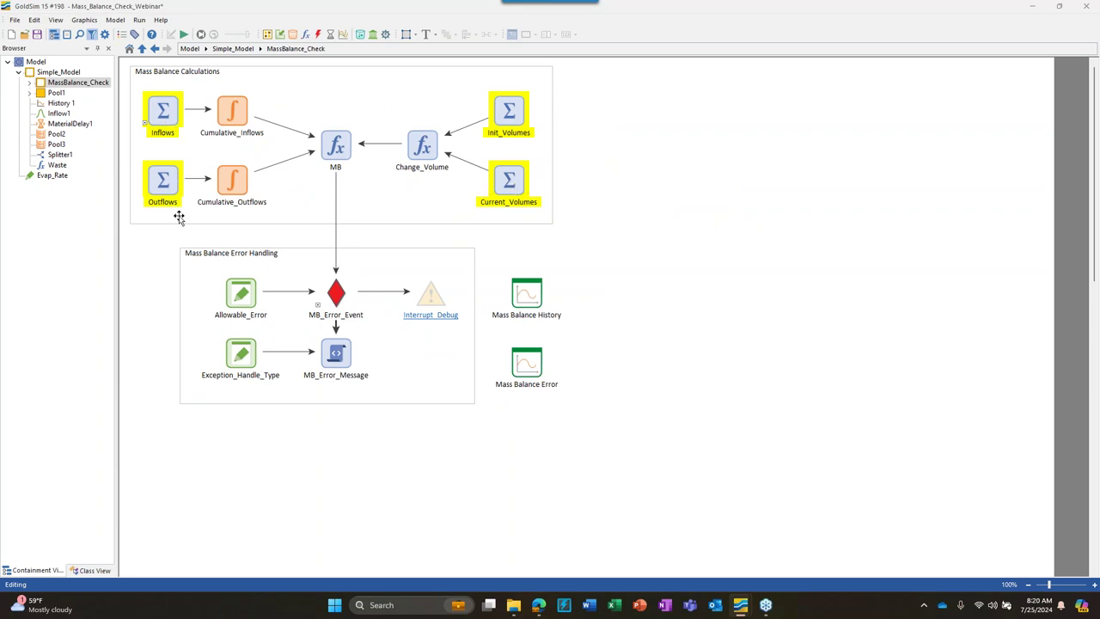
- Review the inputs of the Inflows sum element in the mass balance calculations
left_click(156, 115)
mouse_move(162, 115)
double_click(163, 115)
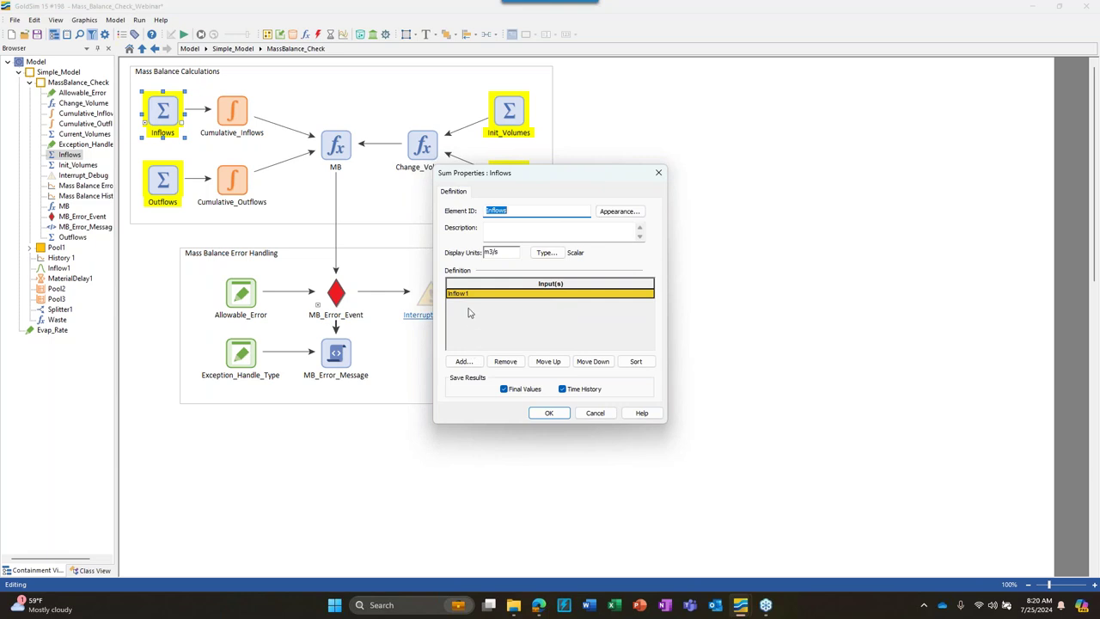
left_click(548, 413)
- In the Outflows sum element, delete the broken Outflow1 input and link the Waste output in its place
double_click(161, 181)
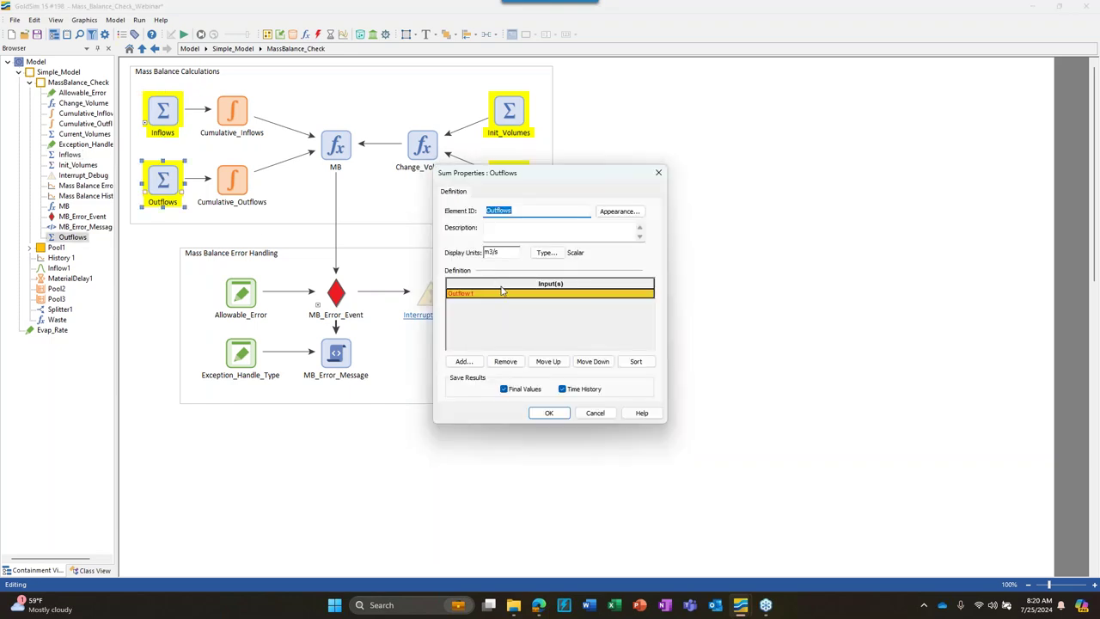
left_click(505, 361)
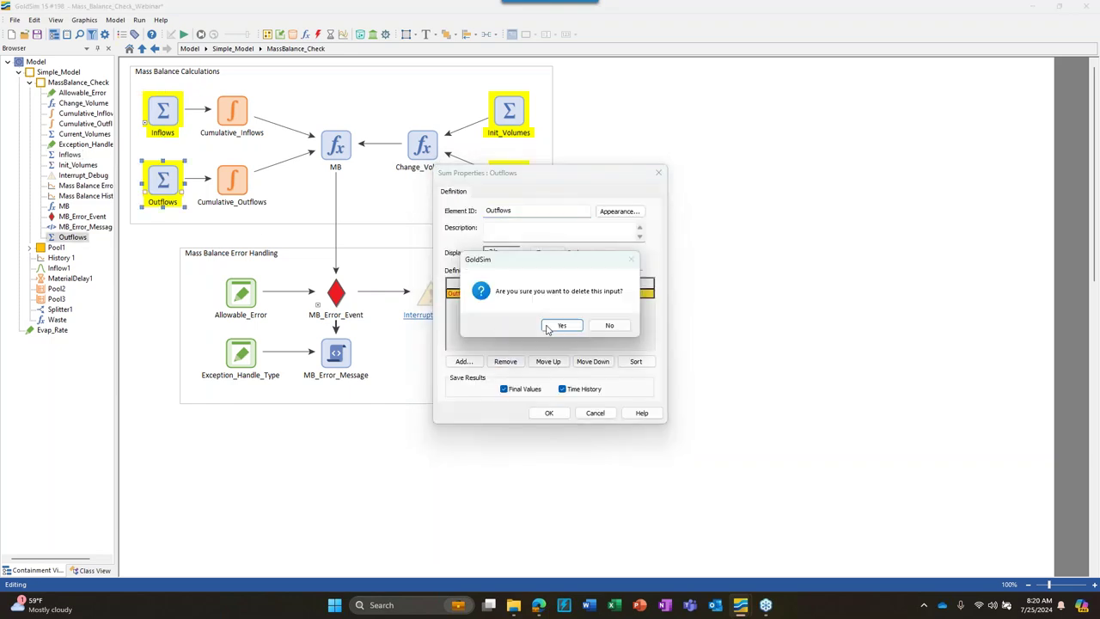
left_click(567, 327)
left_click(463, 360)
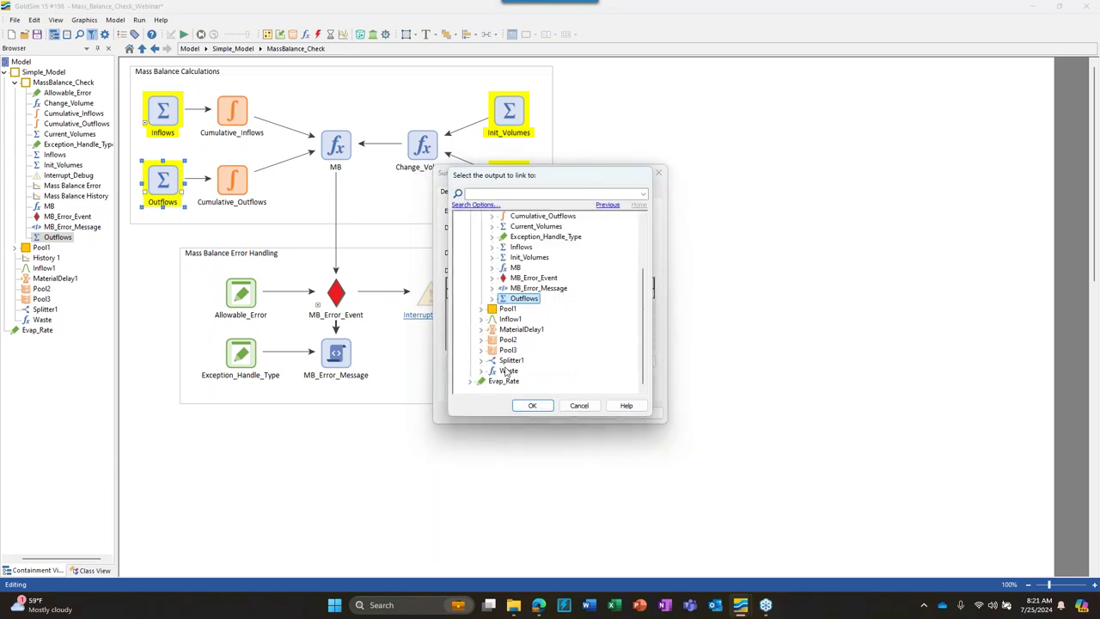
left_click(508, 372)
left_click(532, 409)
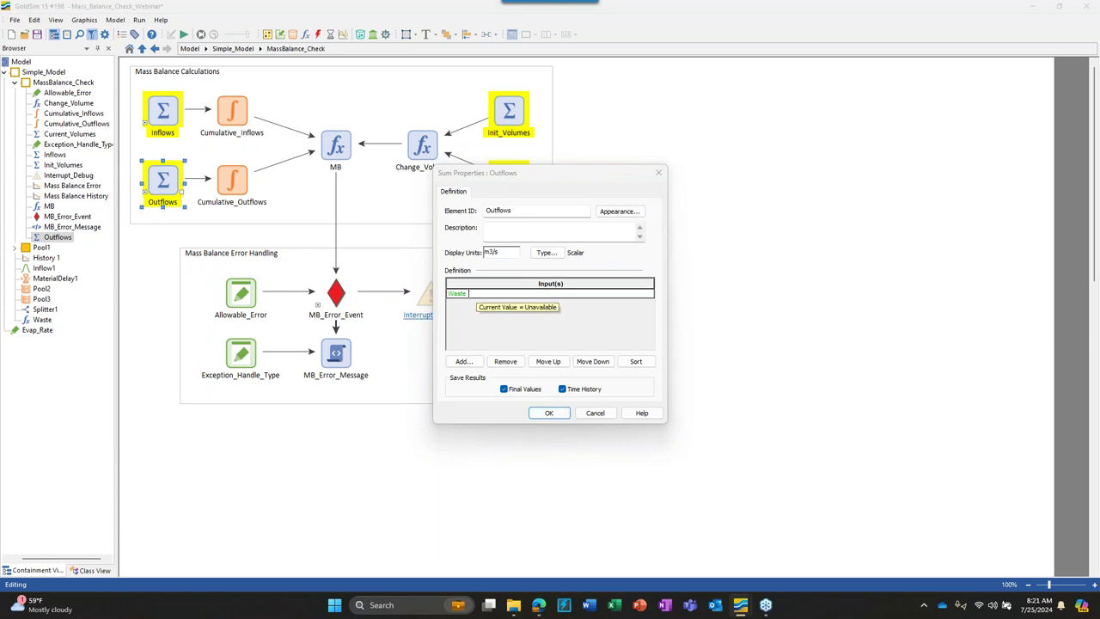
- Add the Evaporation outflow of the Pool element inside the Pool1 container as an input to Outflows
left_click(463, 361)
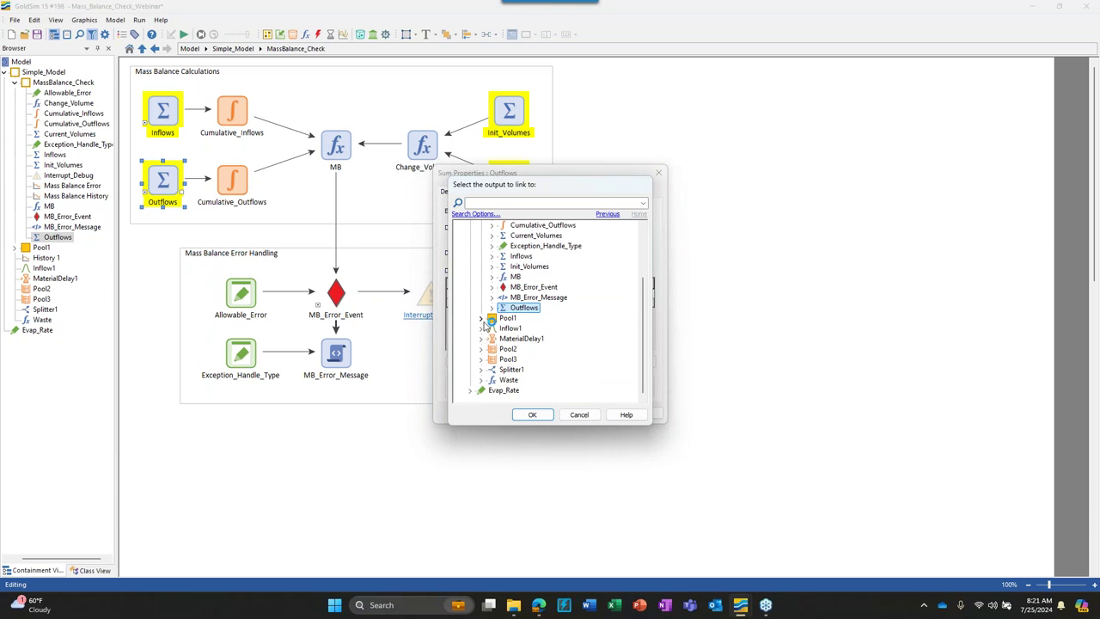
left_click(481, 318)
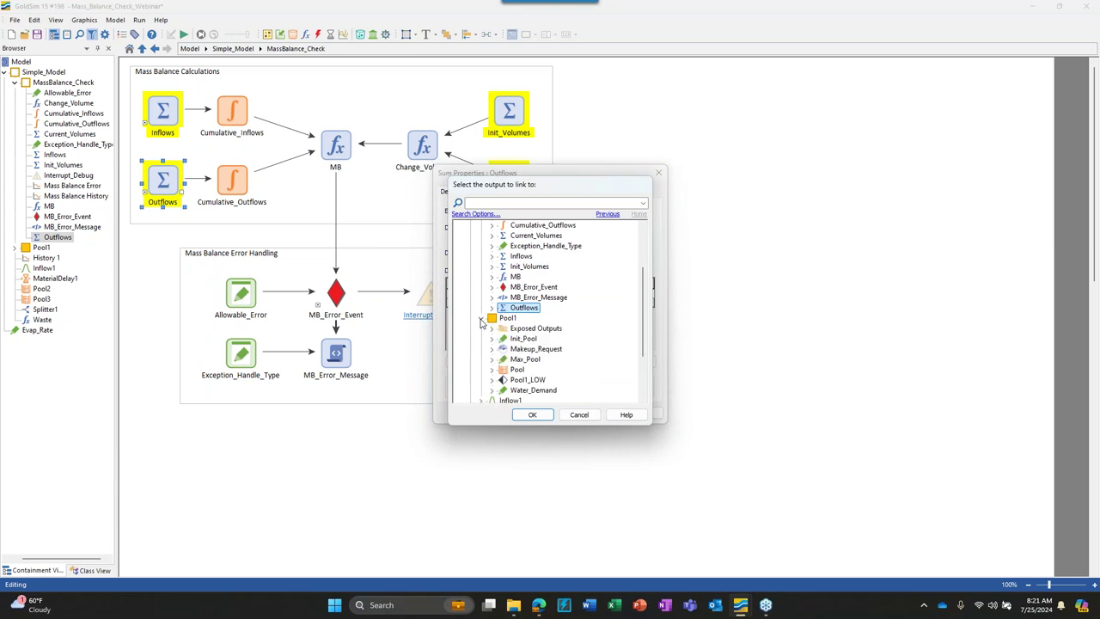
left_click(492, 370)
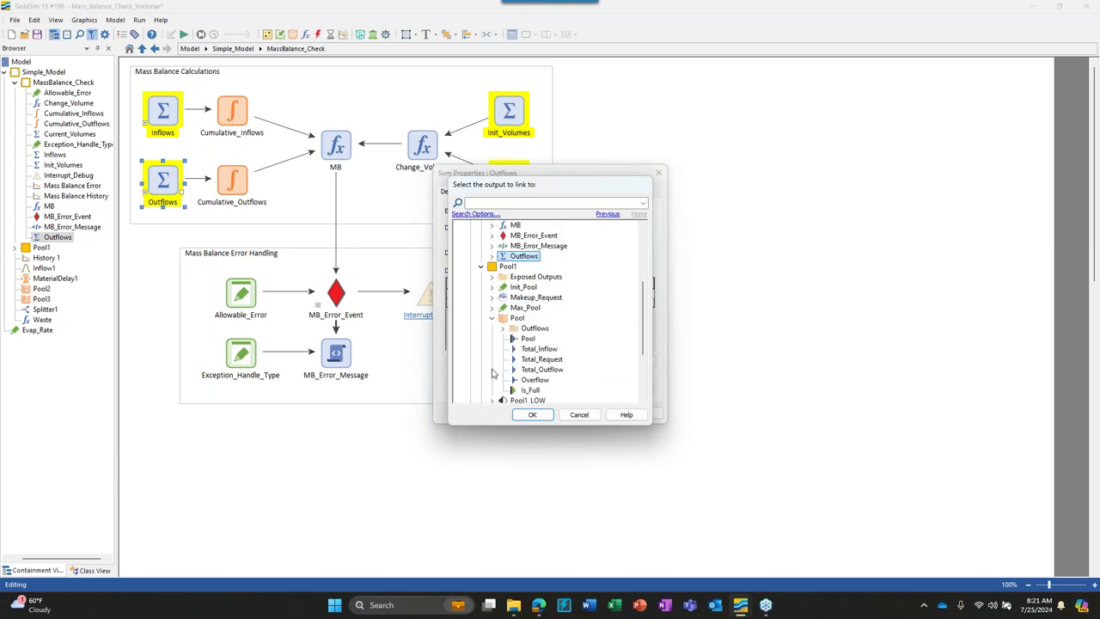
left_click(504, 330)
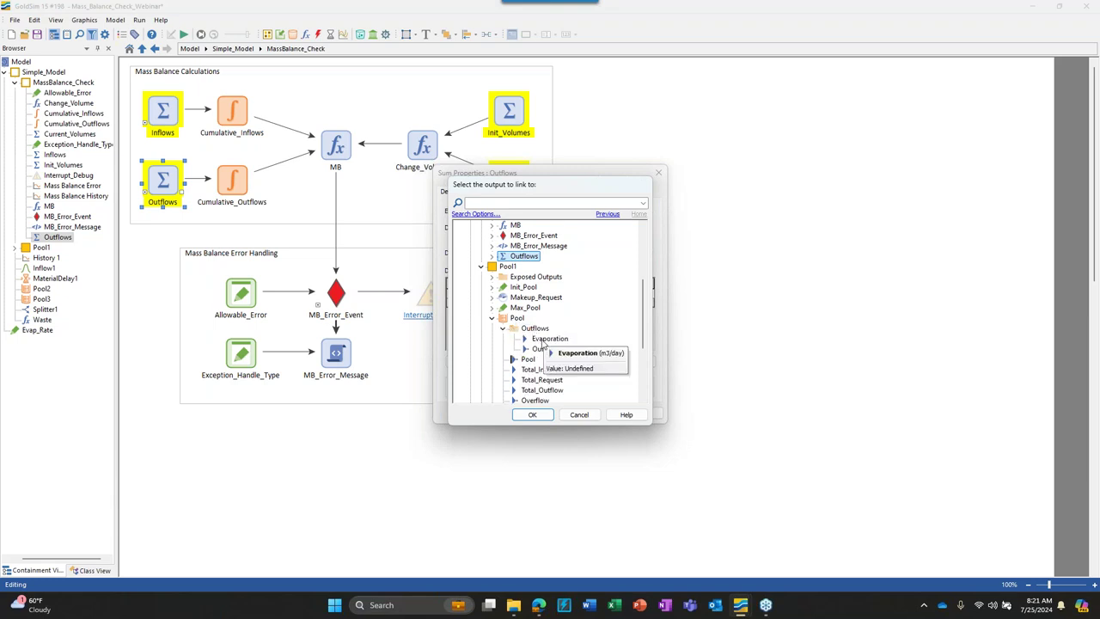
left_click(550, 339)
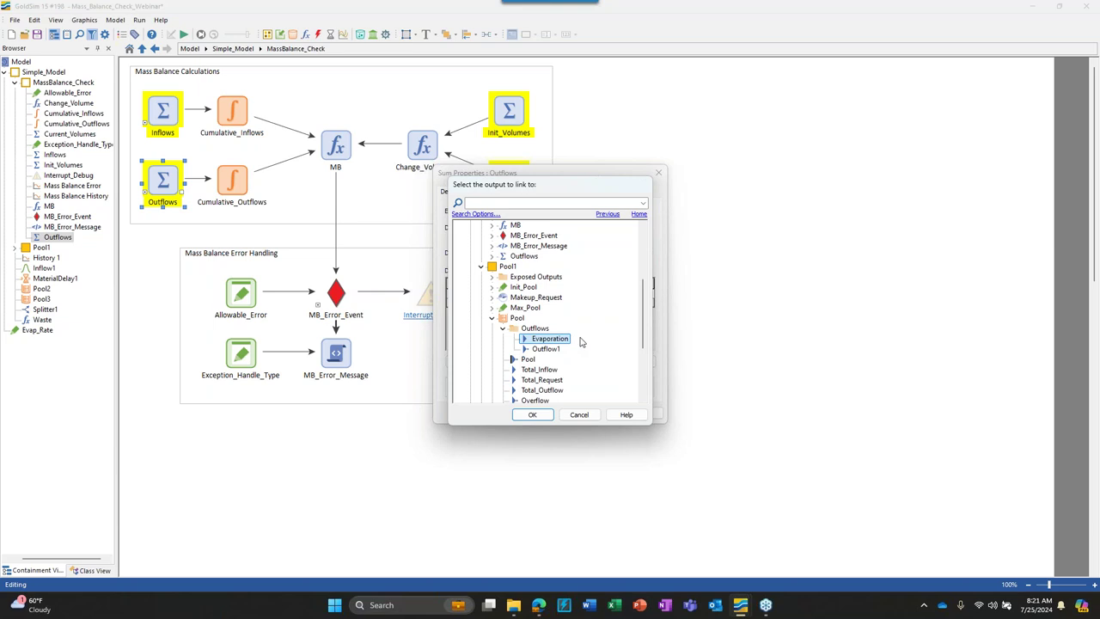
left_click(533, 415)
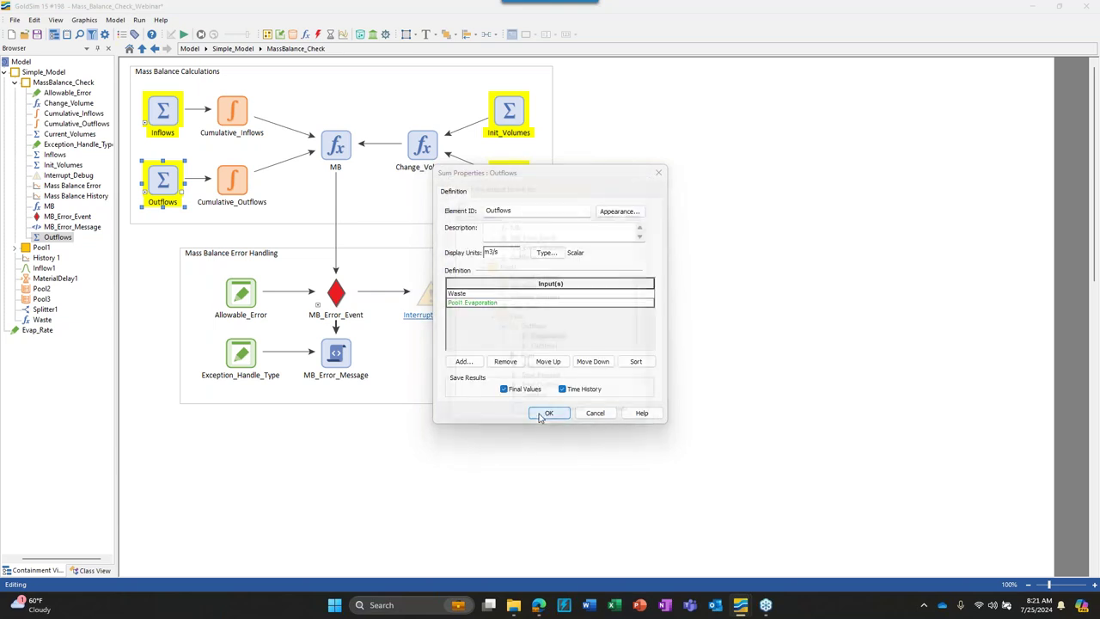
- Add Pool2's Evaporation outflow as an input to the Outflows sum
left_click(463, 362)
left_click(480, 359)
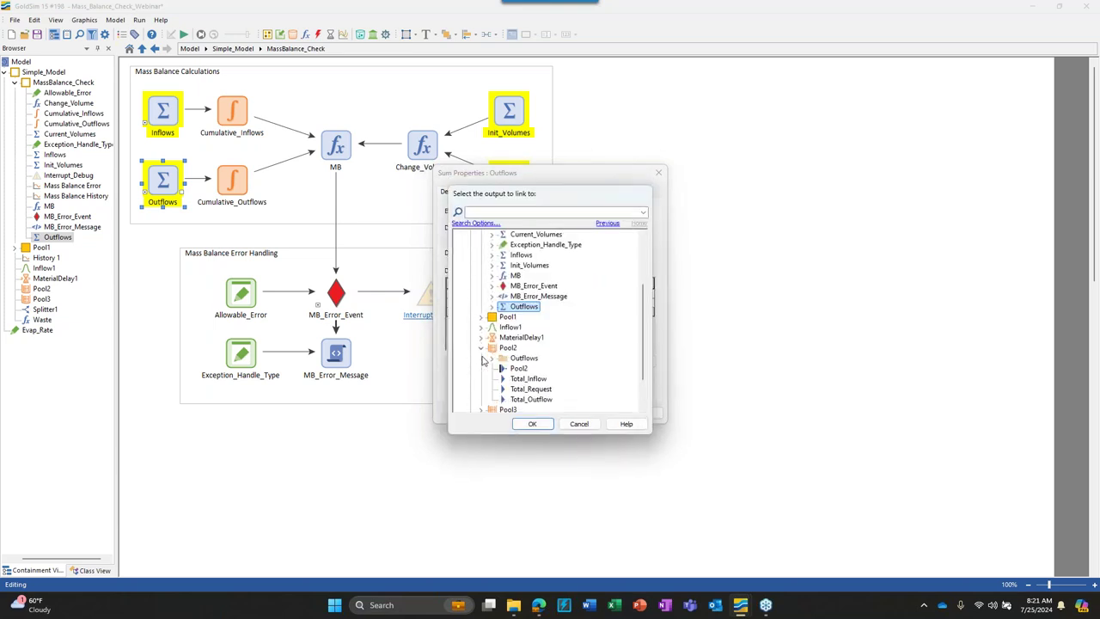
left_click(491, 358)
left_click(527, 368)
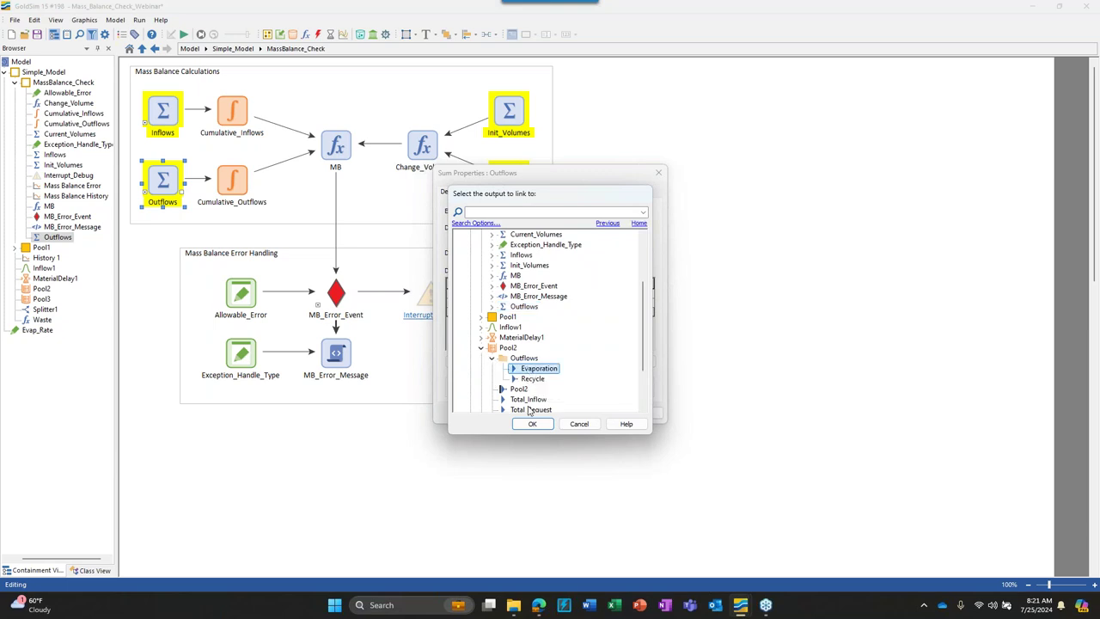
left_click(539, 425)
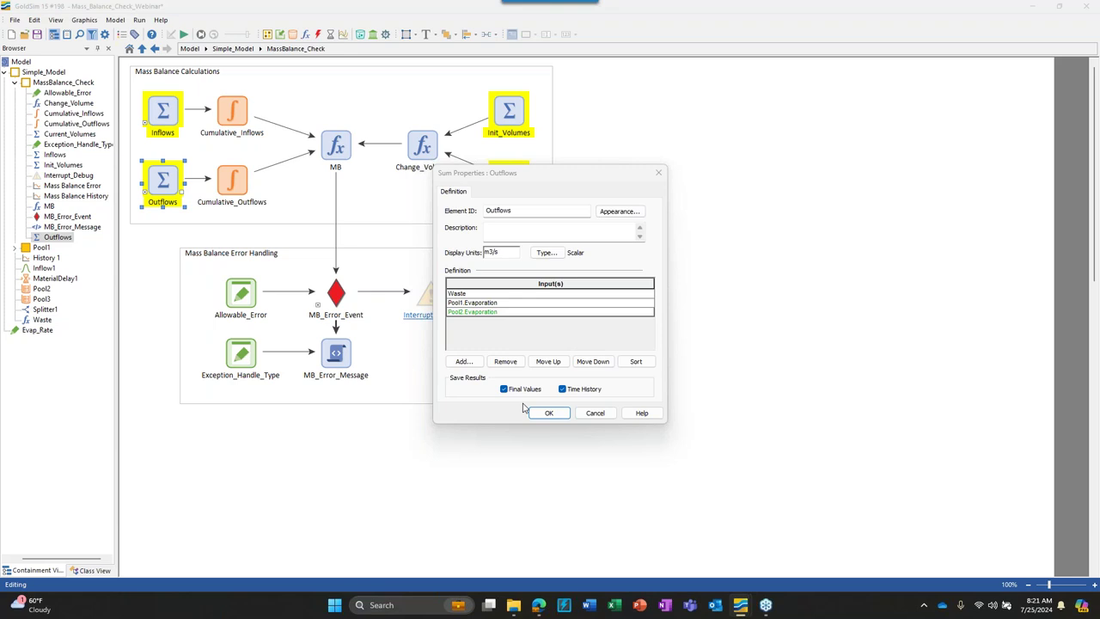
- Add Pool3's Evaporation outflow as an input to the Outflows sum and accept the element's changes
left_click(478, 361)
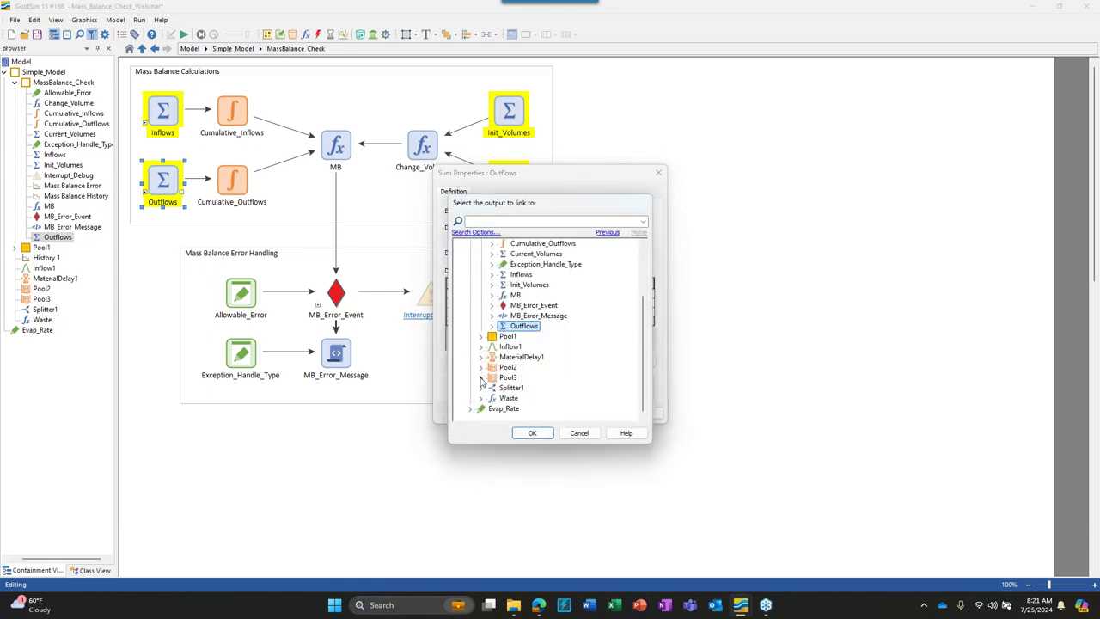
left_click(481, 378)
left_click(491, 367)
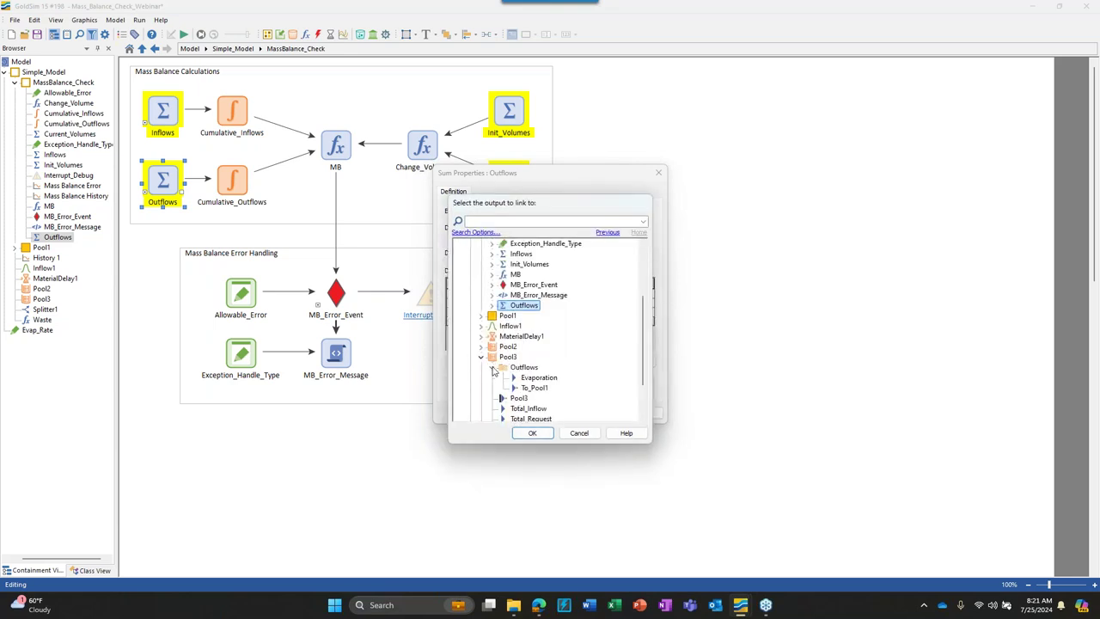
left_click(536, 379)
left_click(532, 432)
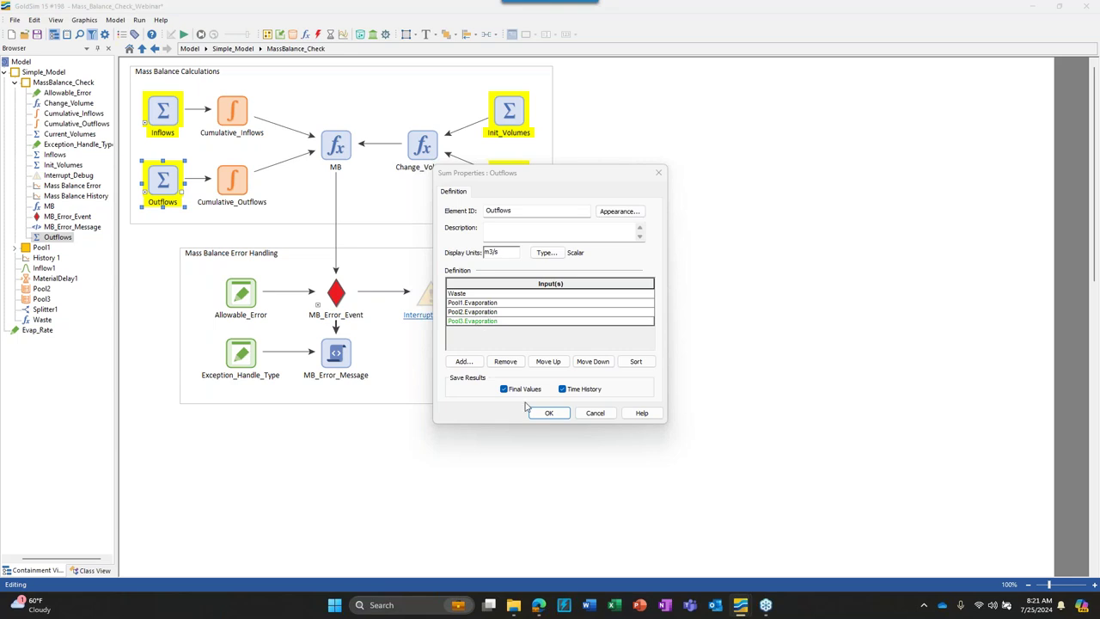
left_click(544, 413)
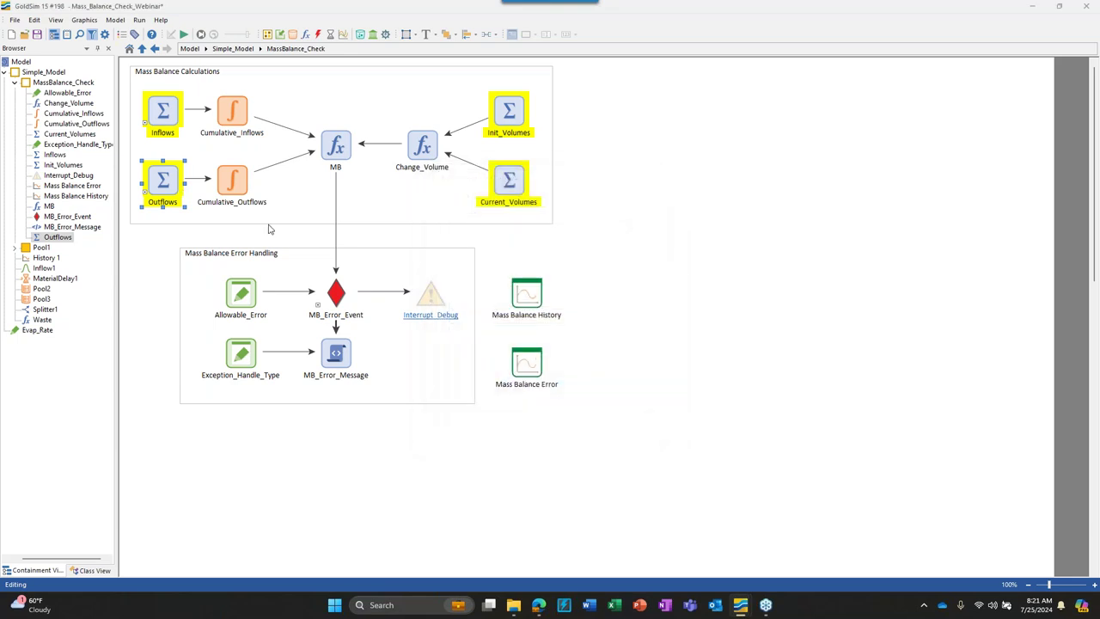
- Delete the Discrete_Withdrawal_Req discrete change from the Cumulative_Outflows integrator and check the Cumulative_Inflows definition
double_click(232, 177)
left_click_drag(498, 183, 387, 138)
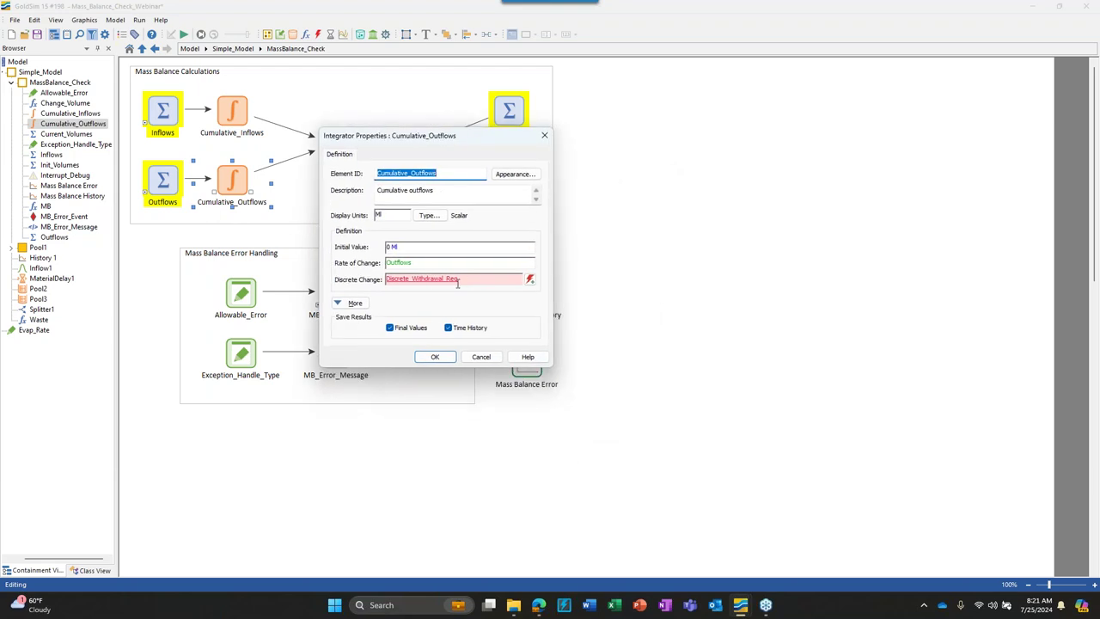
mouse_move(480, 279)
left_click(531, 282)
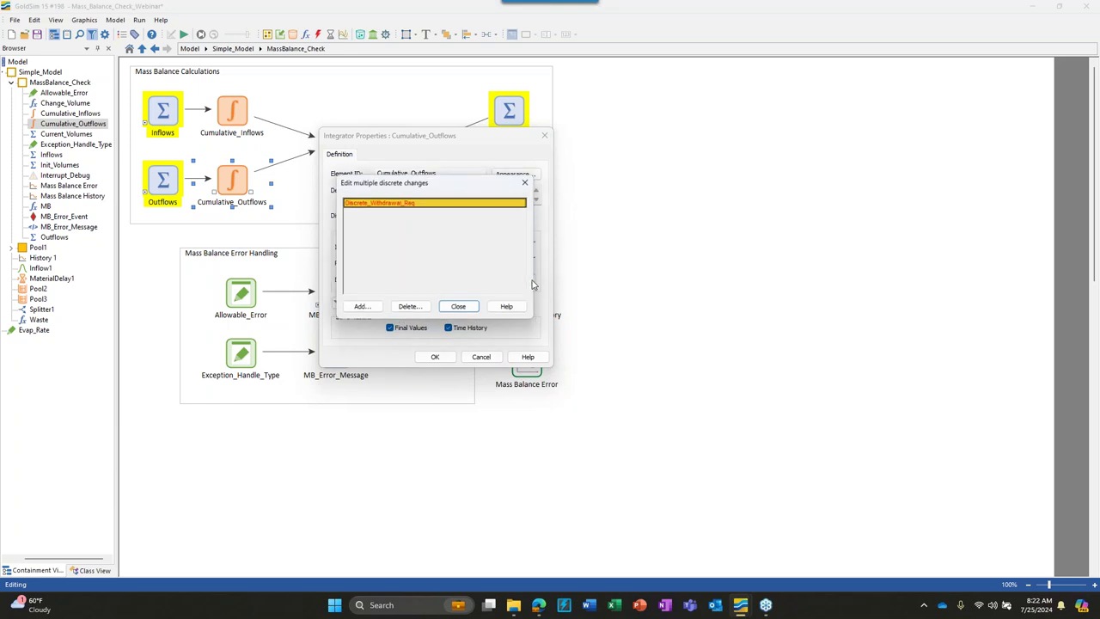
left_click_drag(483, 184, 556, 225)
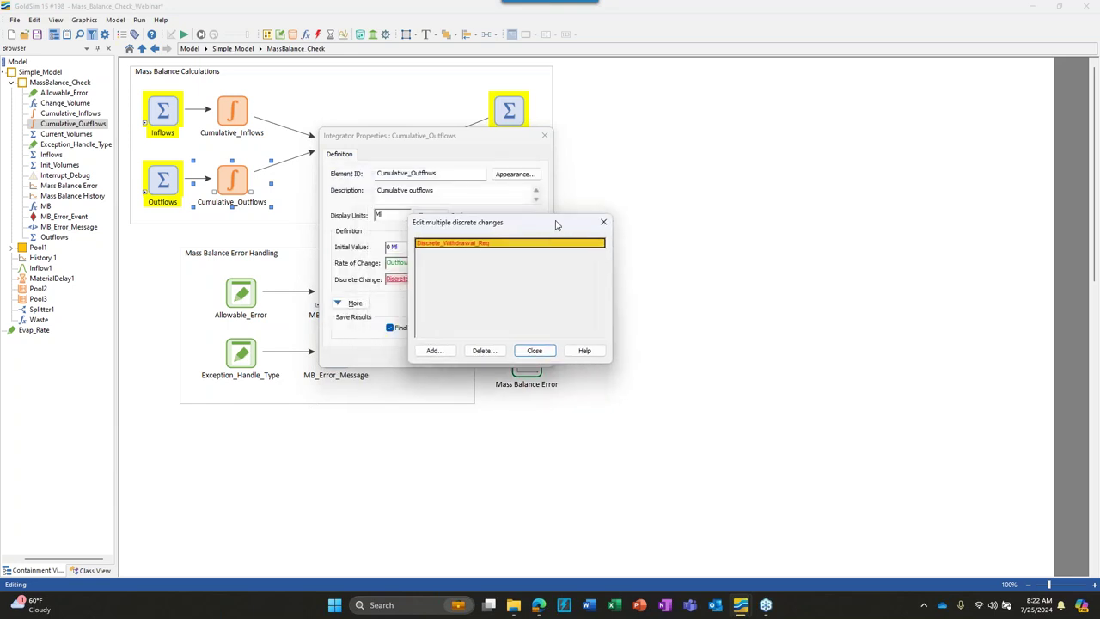
left_click(483, 350)
left_click(532, 324)
left_click(534, 352)
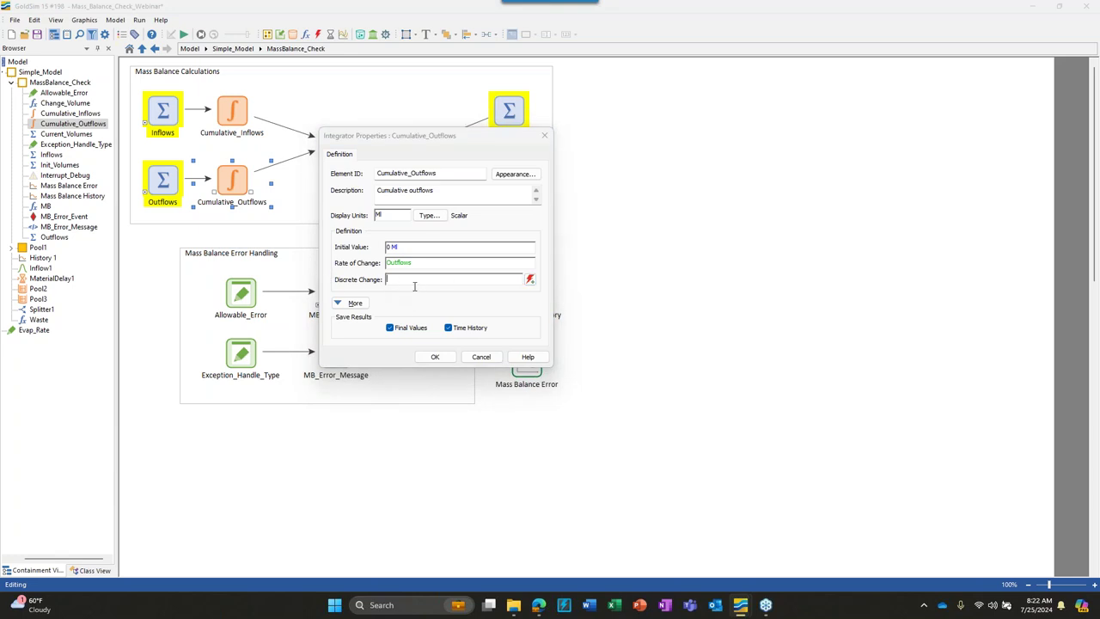
left_click(434, 357)
double_click(231, 112)
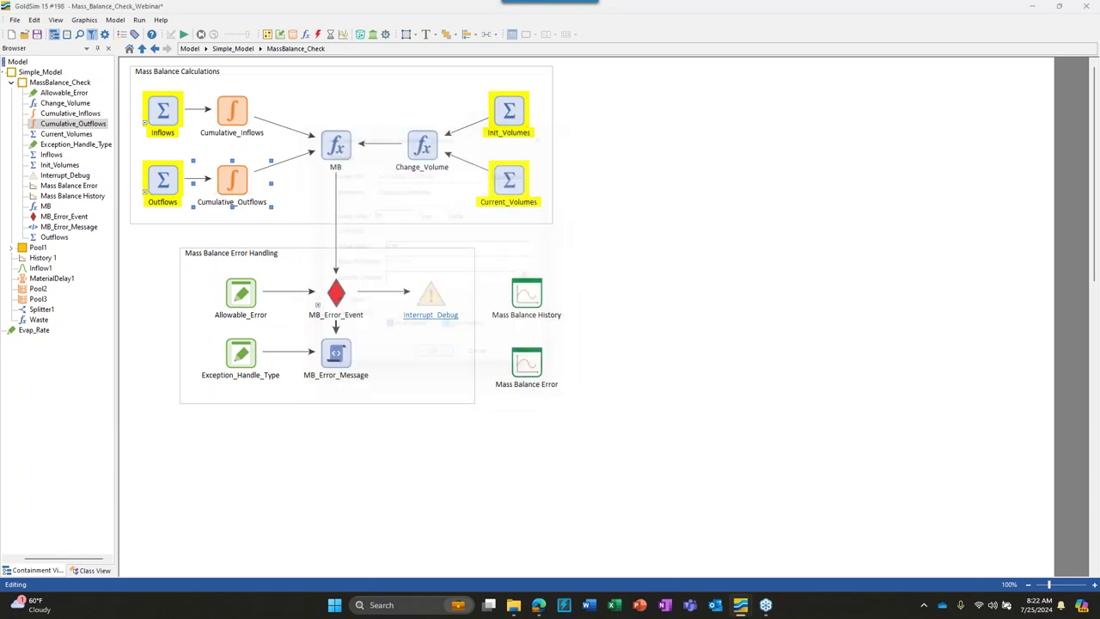
left_click(544, 403)
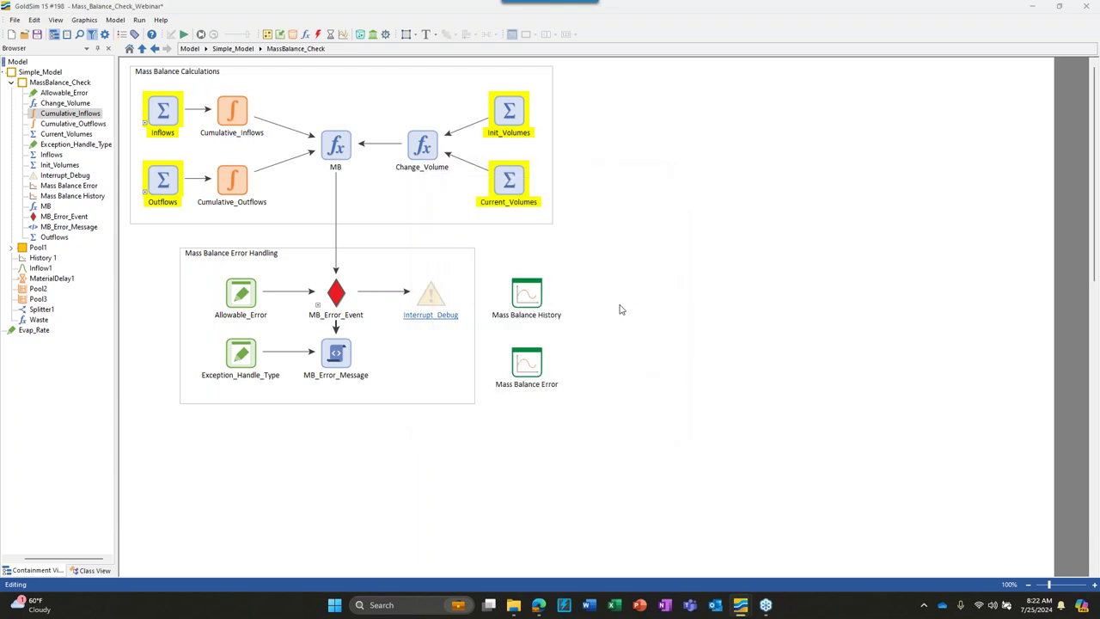
- In the Current_Volumes sum element, replace the broken reservoir input with the Pool element from the Pool1 container
left_click(508, 189)
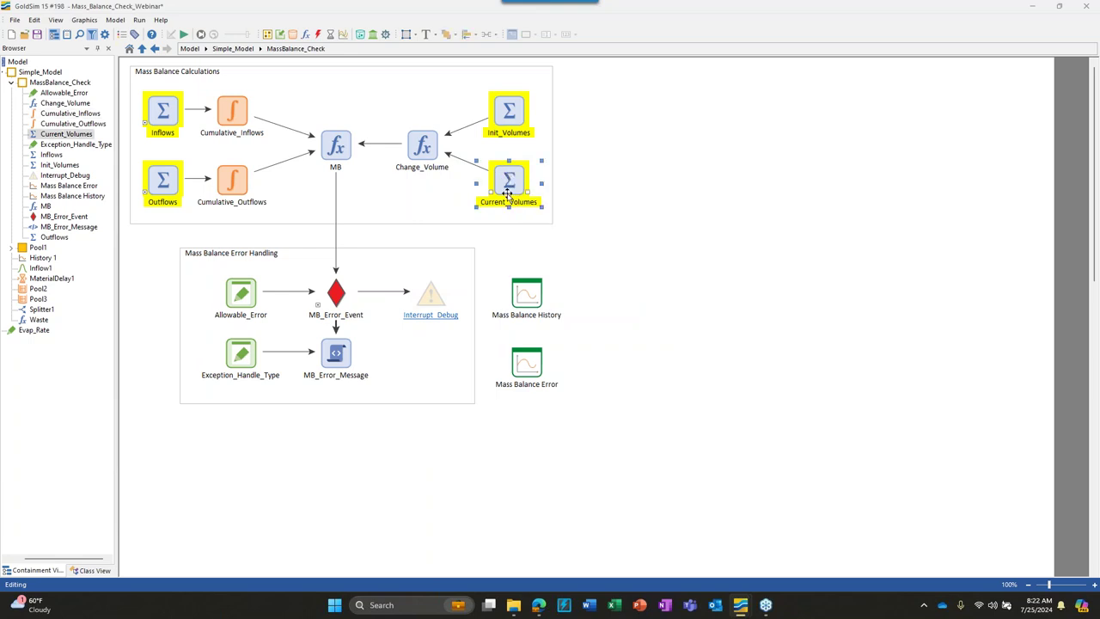
double_click(511, 178)
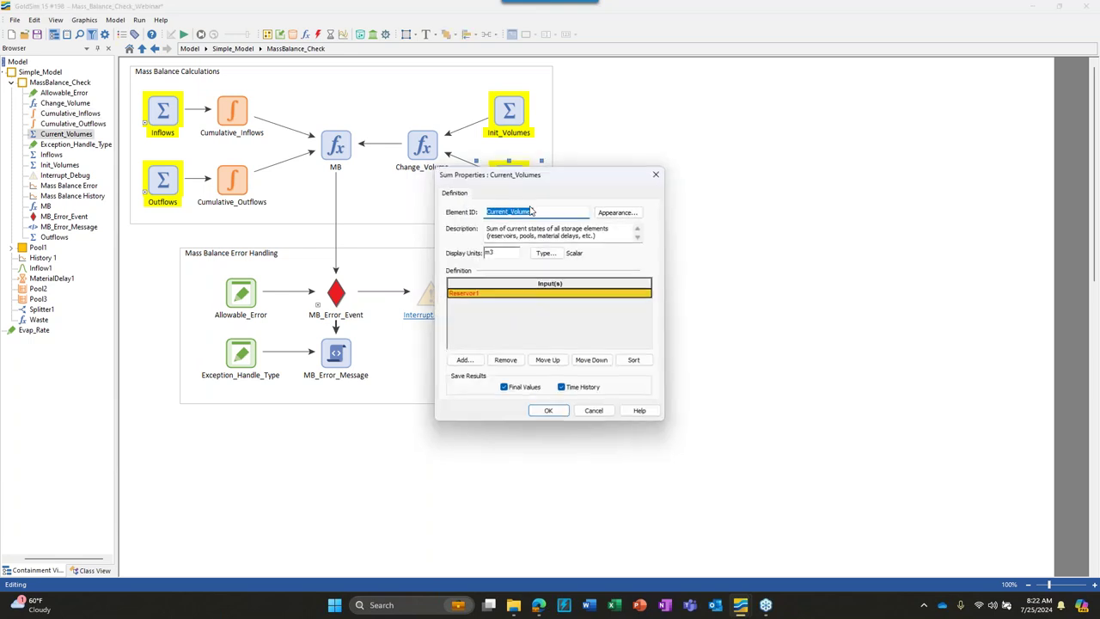
left_click(505, 361)
left_click(560, 324)
left_click(471, 360)
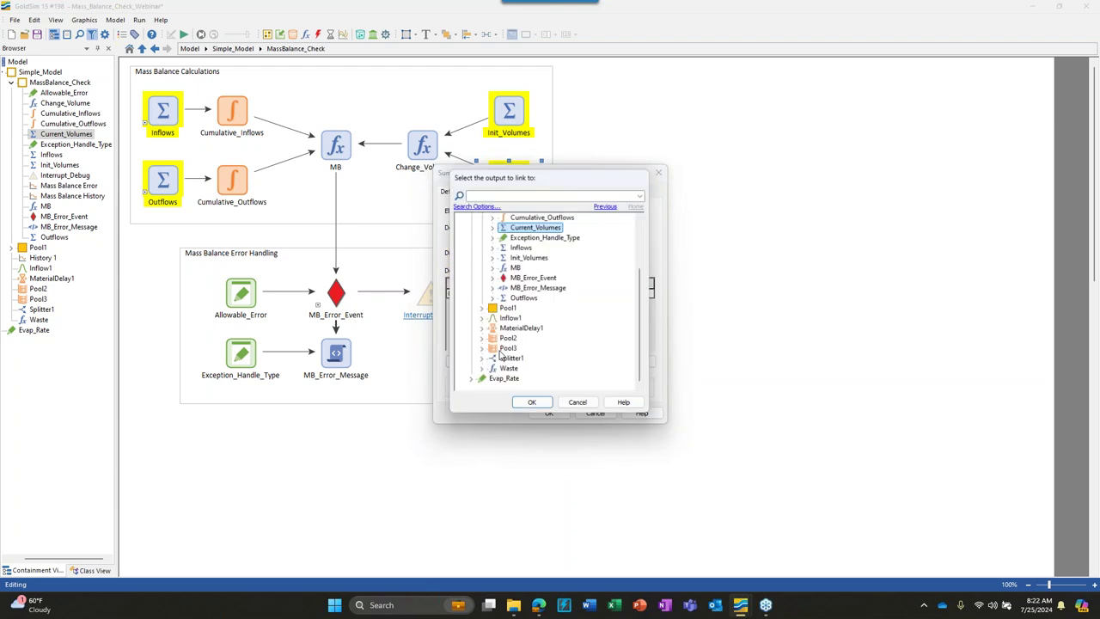
left_click(481, 309)
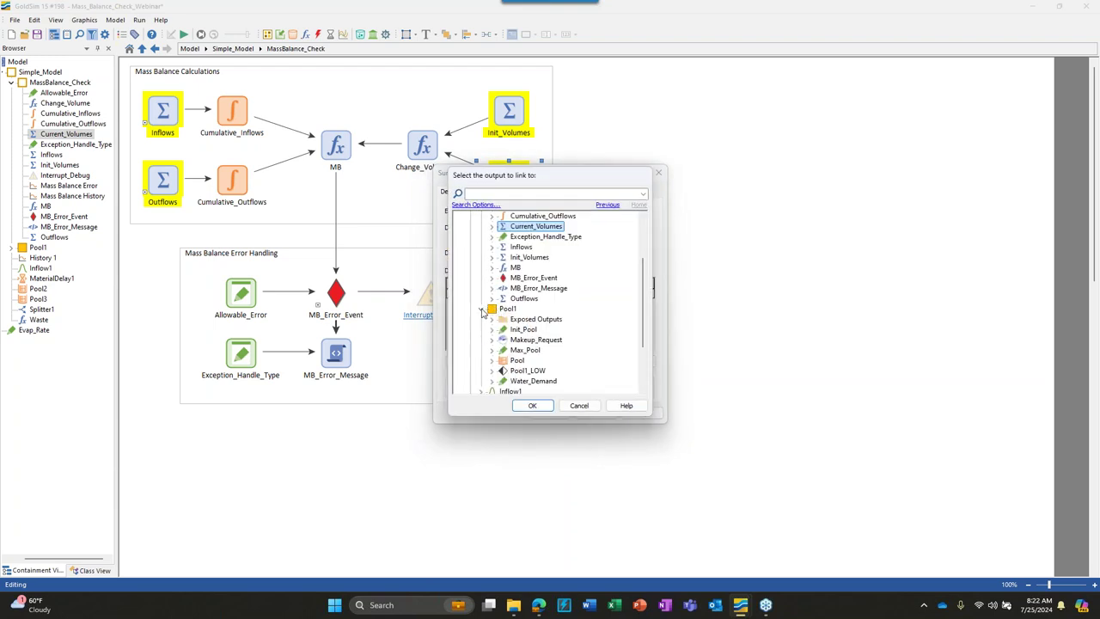
left_click(516, 360)
left_click(540, 407)
- Add Pool2 and Pool3 as inputs to the Current_Volumes sum
left_click(463, 362)
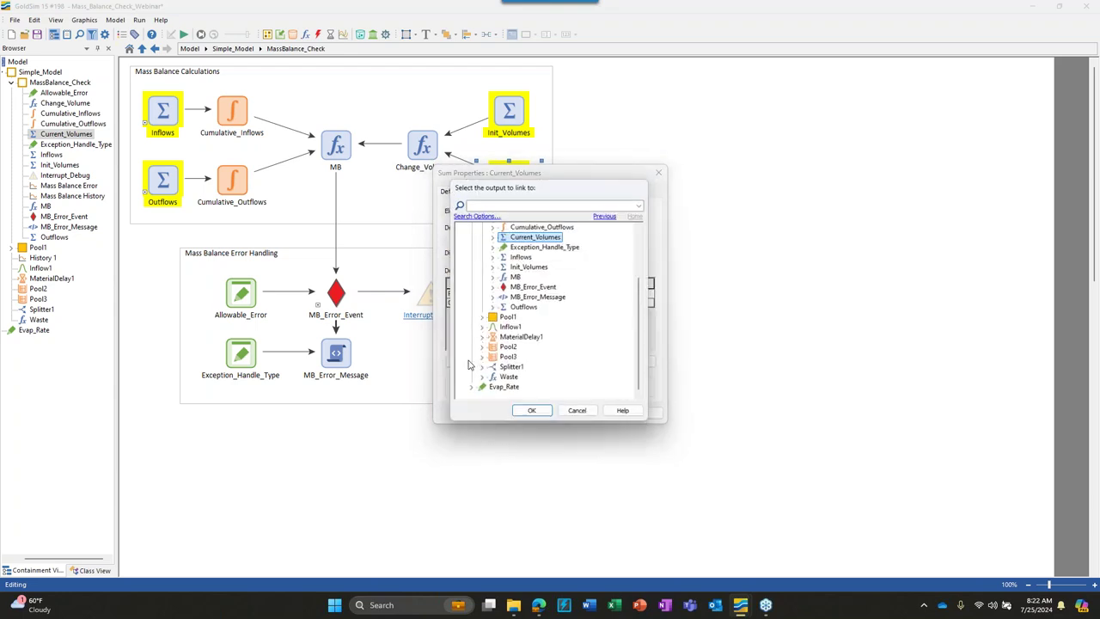
left_click(507, 350)
left_click(531, 414)
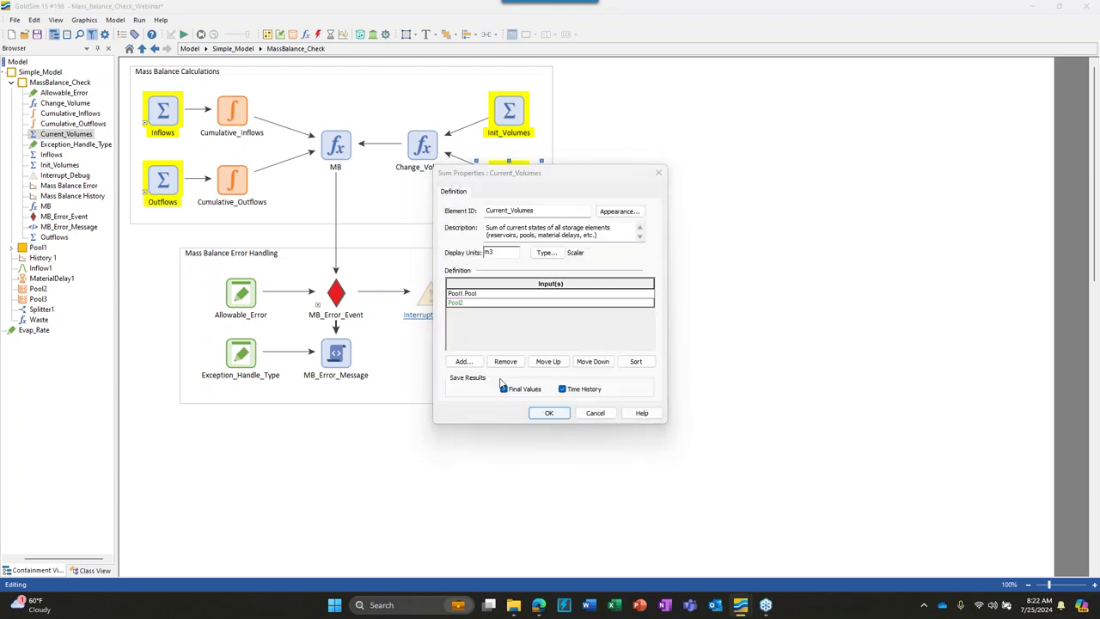
left_click(462, 361)
left_click(513, 369)
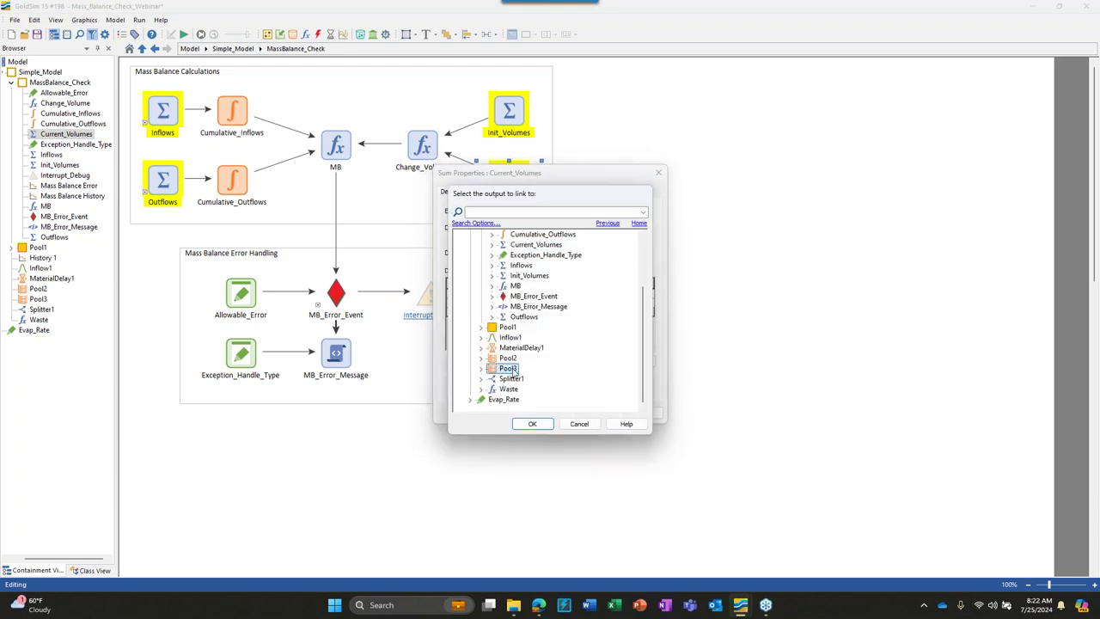
left_click(533, 424)
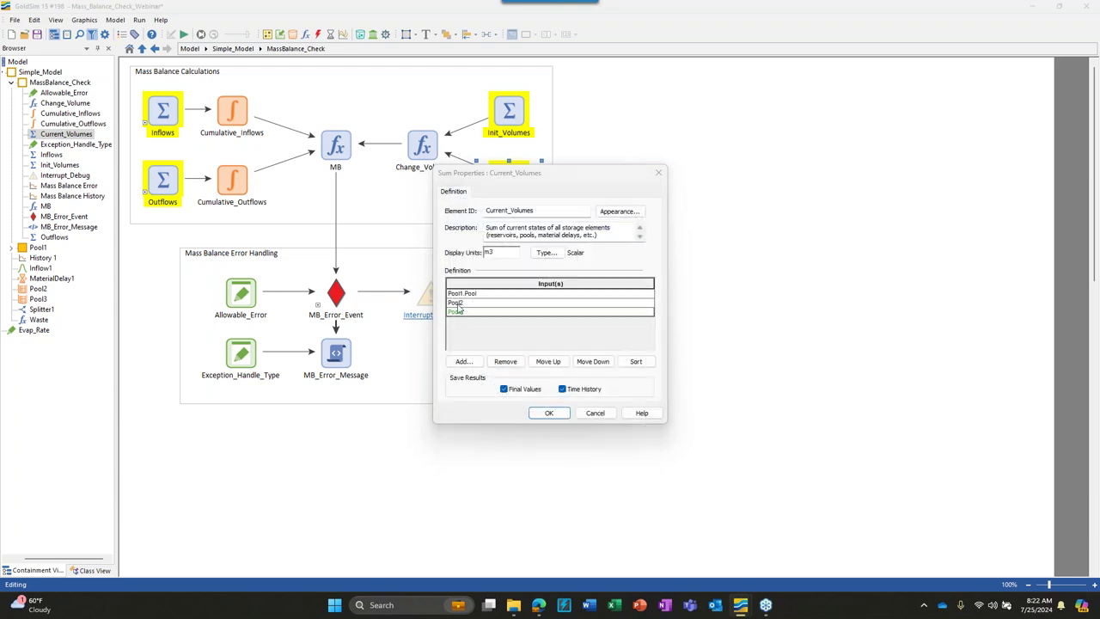
- Add MaterialDelay1's Amount_in_Transit output as an input to the Current_Volumes sum and accept the element's changes
left_click(462, 362)
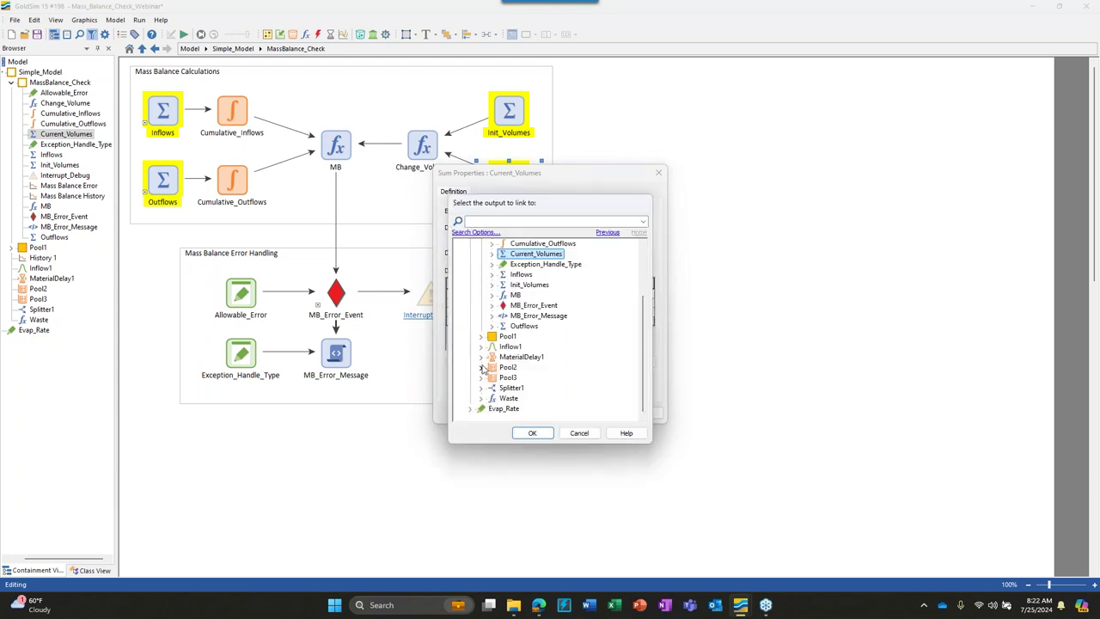
left_click(482, 359)
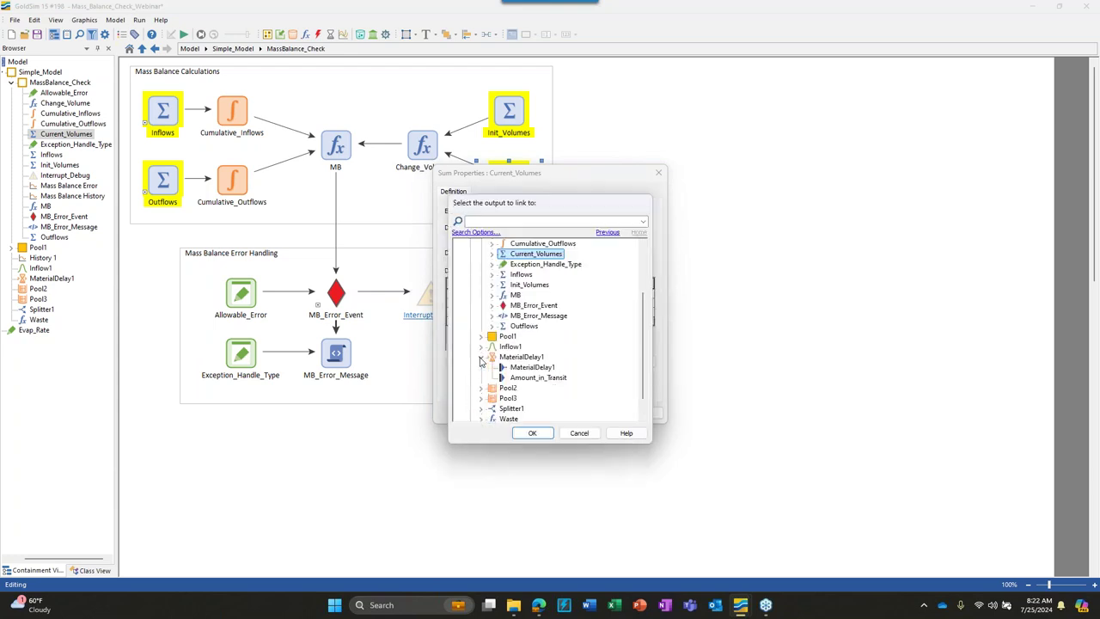
left_click(544, 358)
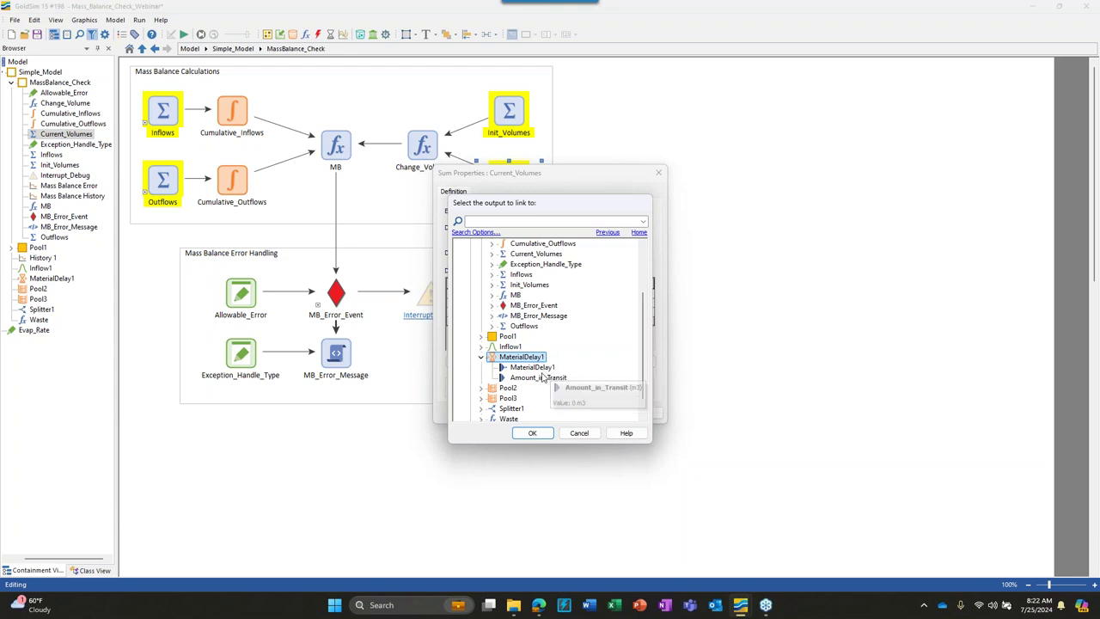
left_click(519, 379)
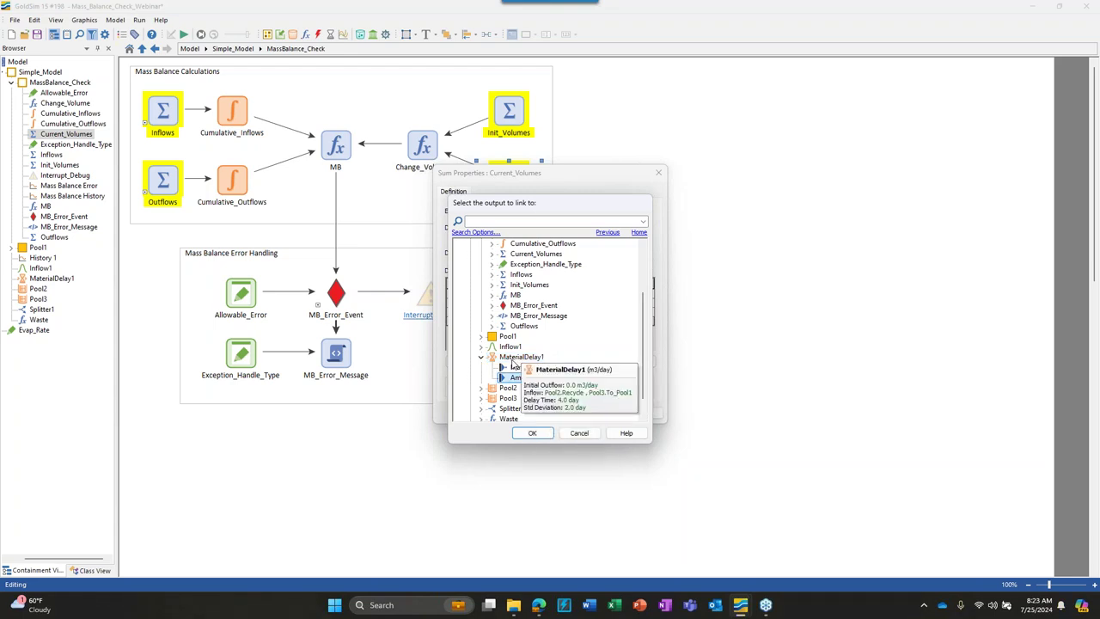
left_click(526, 433)
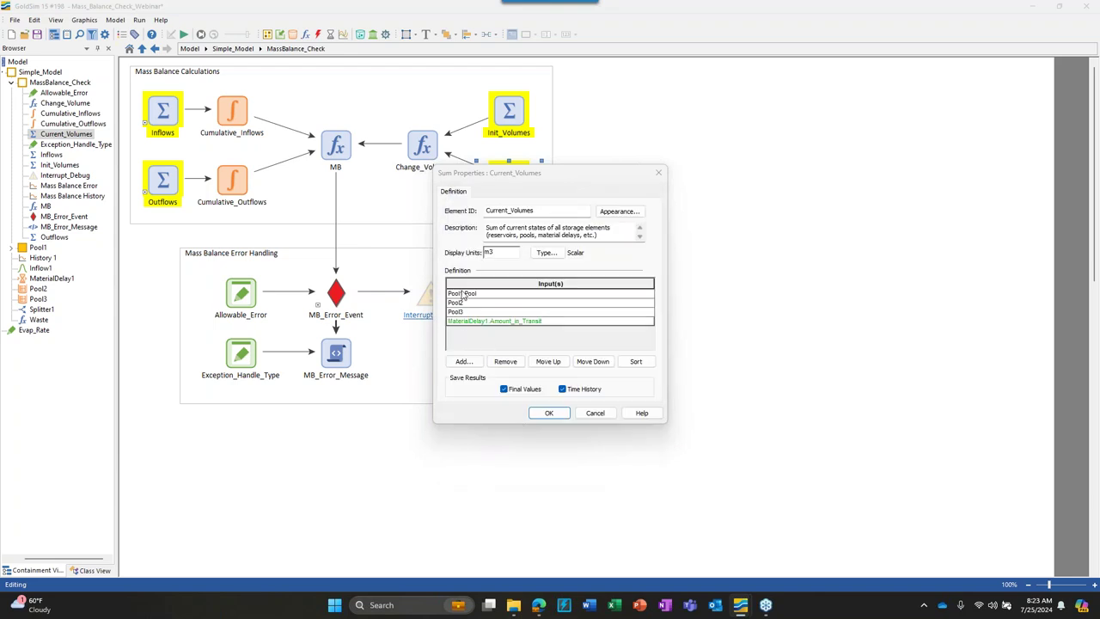
left_click(551, 413)
left_click(737, 198)
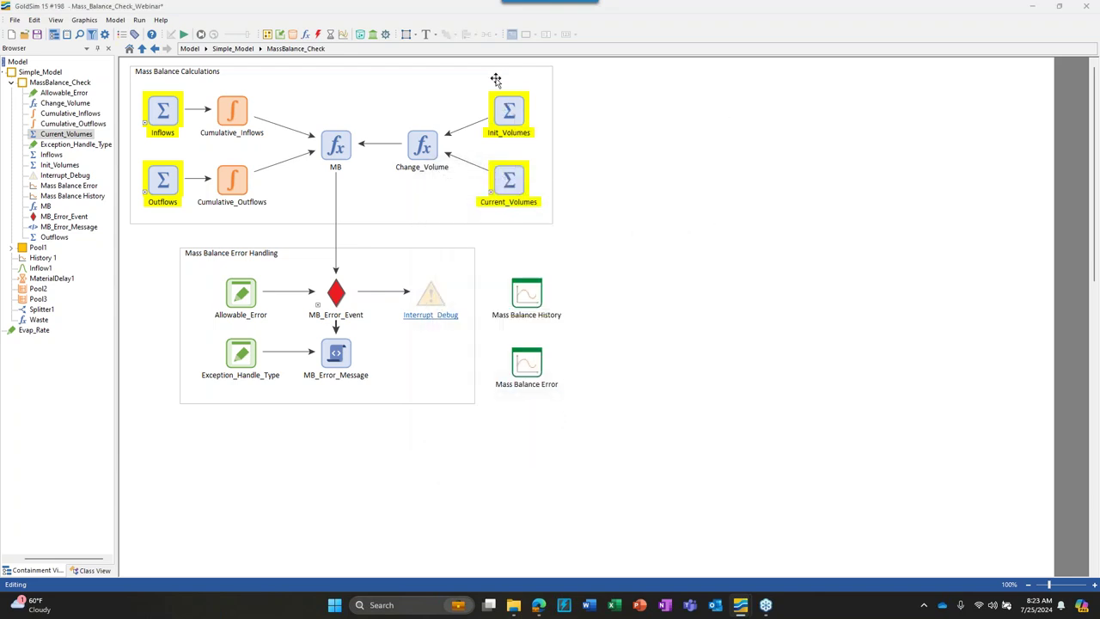
- Return to the Simple_Model container and check the initial quantity defined for Pool3
left_click(233, 48)
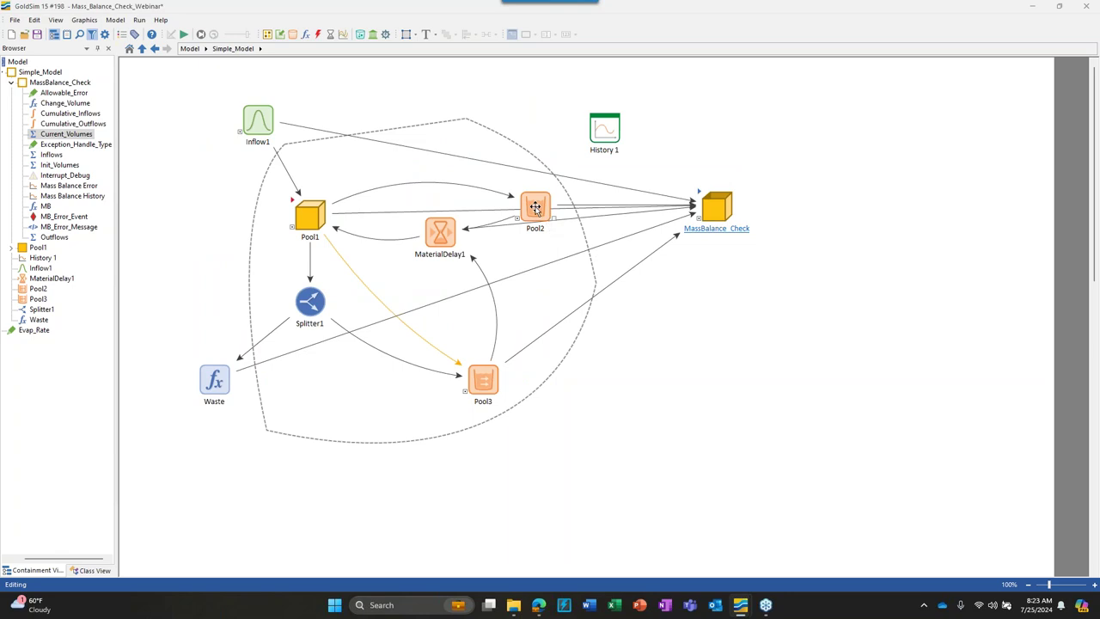
mouse_move(534, 207)
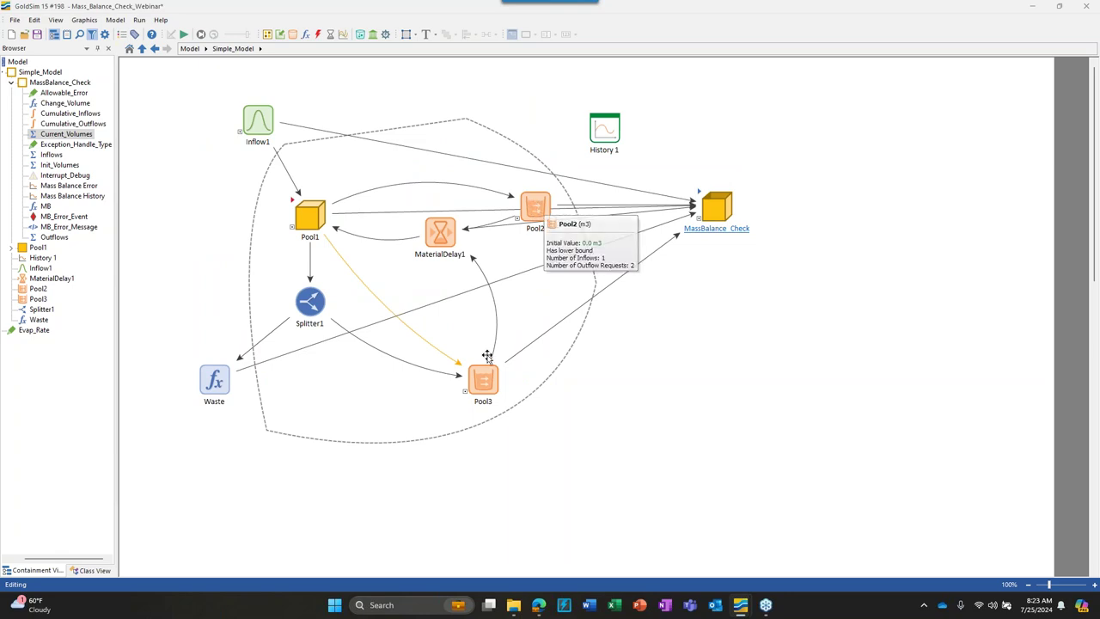
double_click(483, 374)
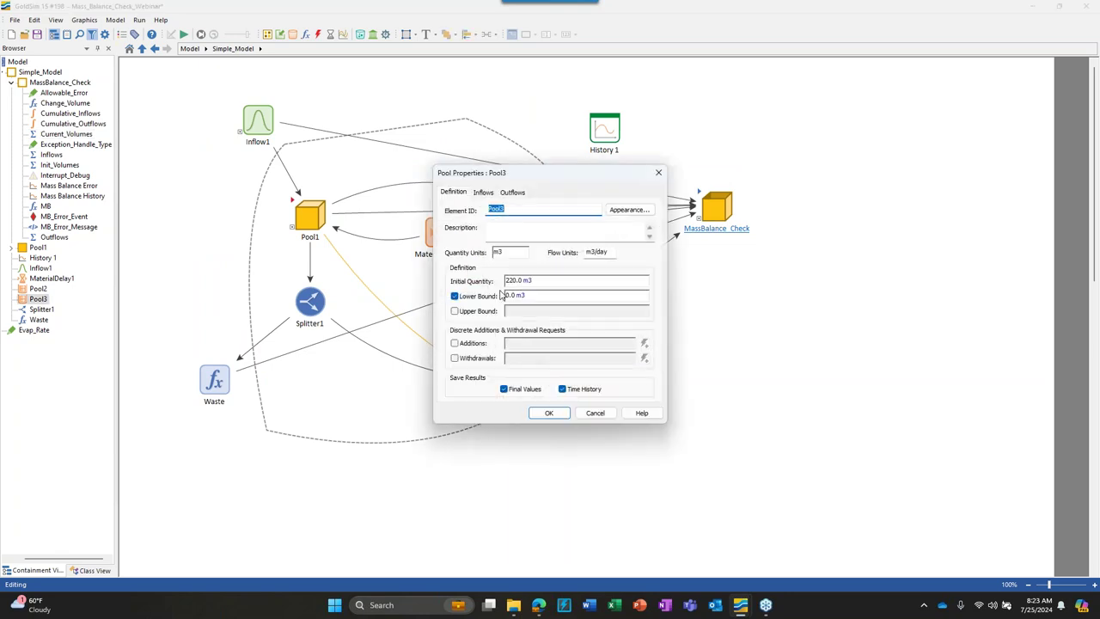
left_click_drag(539, 281, 506, 280)
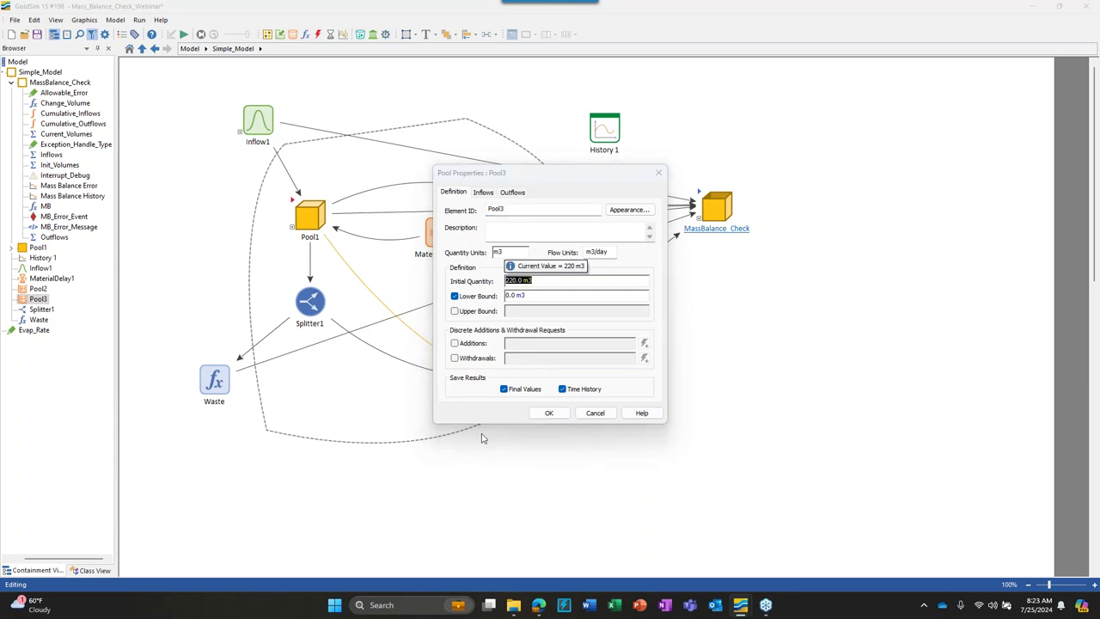
triple_click(521, 282)
left_click(548, 412)
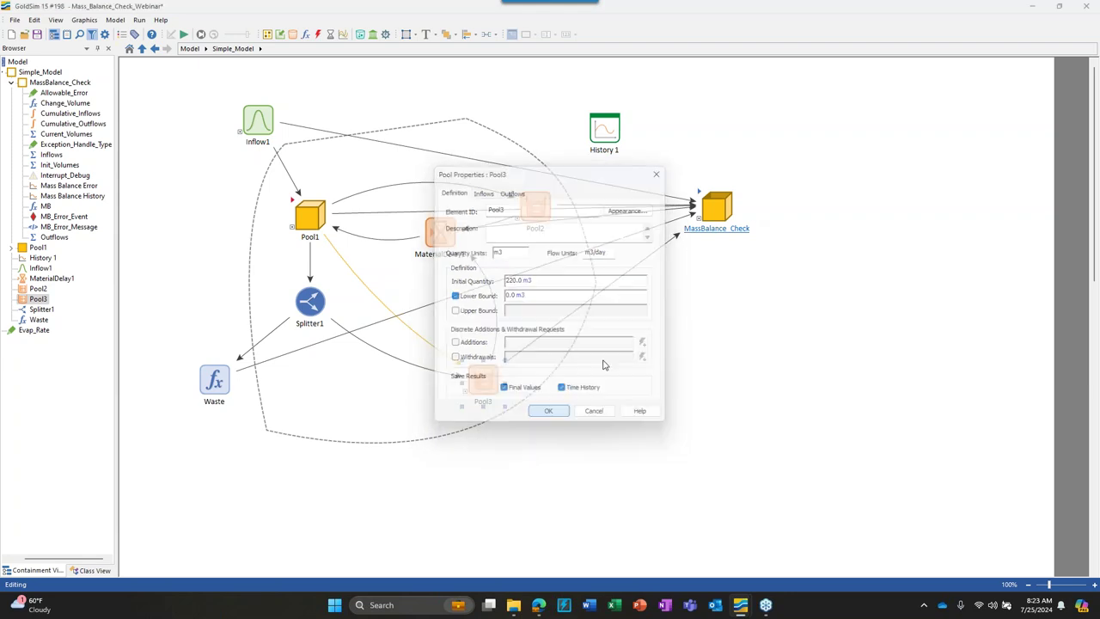
- In the Init_Volumes sum of MassBalance_Check, replace the broken Initial_Volume input with 220 m3
double_click(702, 194)
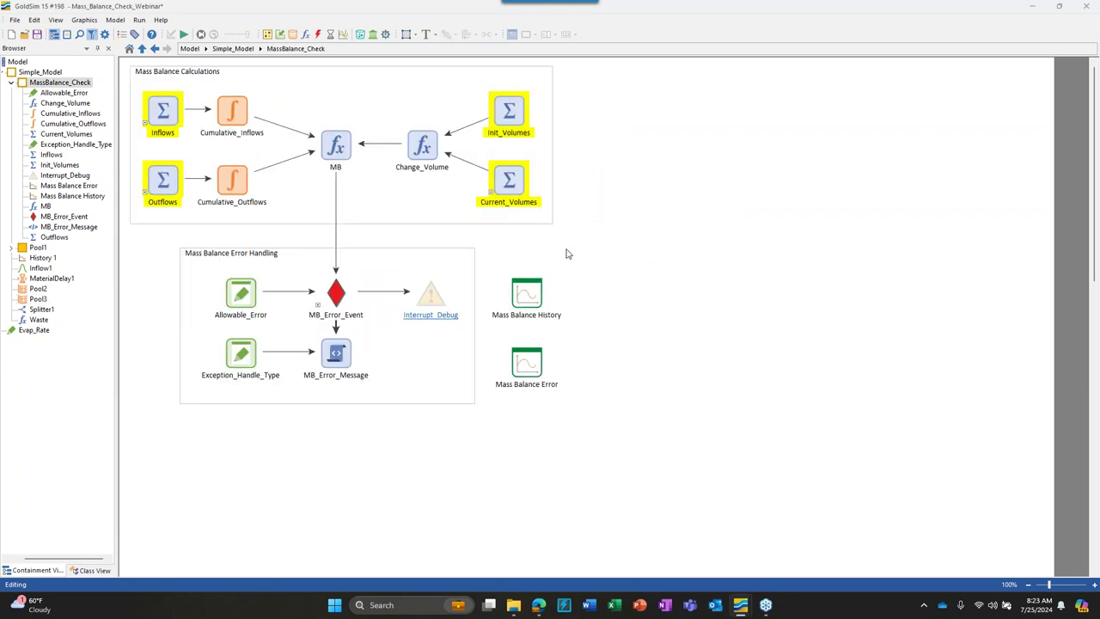
double_click(506, 109)
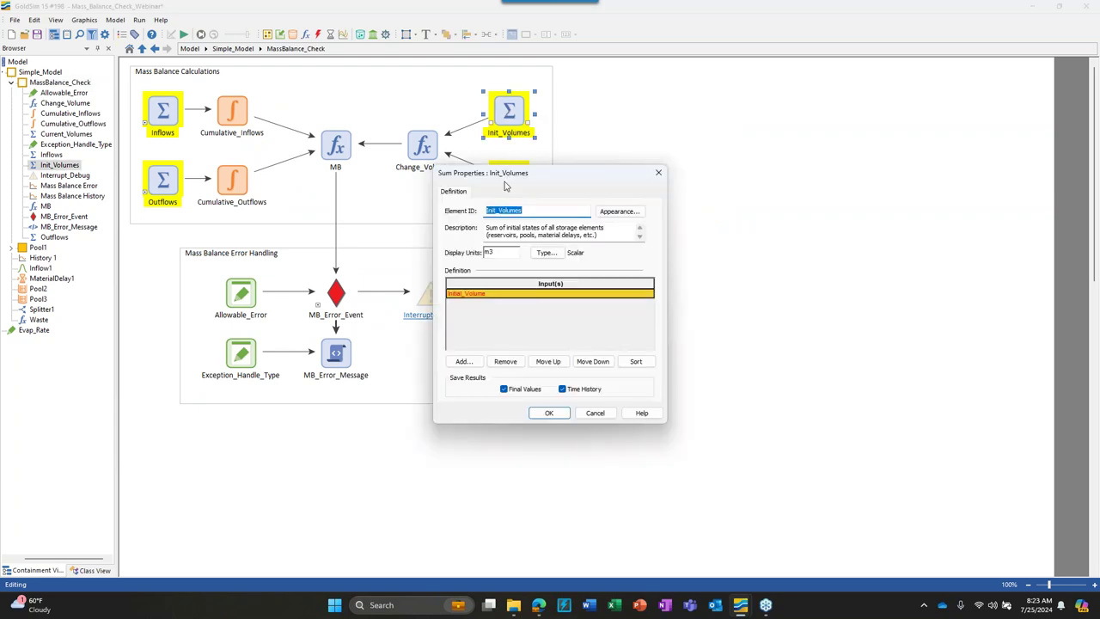
left_click_drag(509, 176, 622, 133)
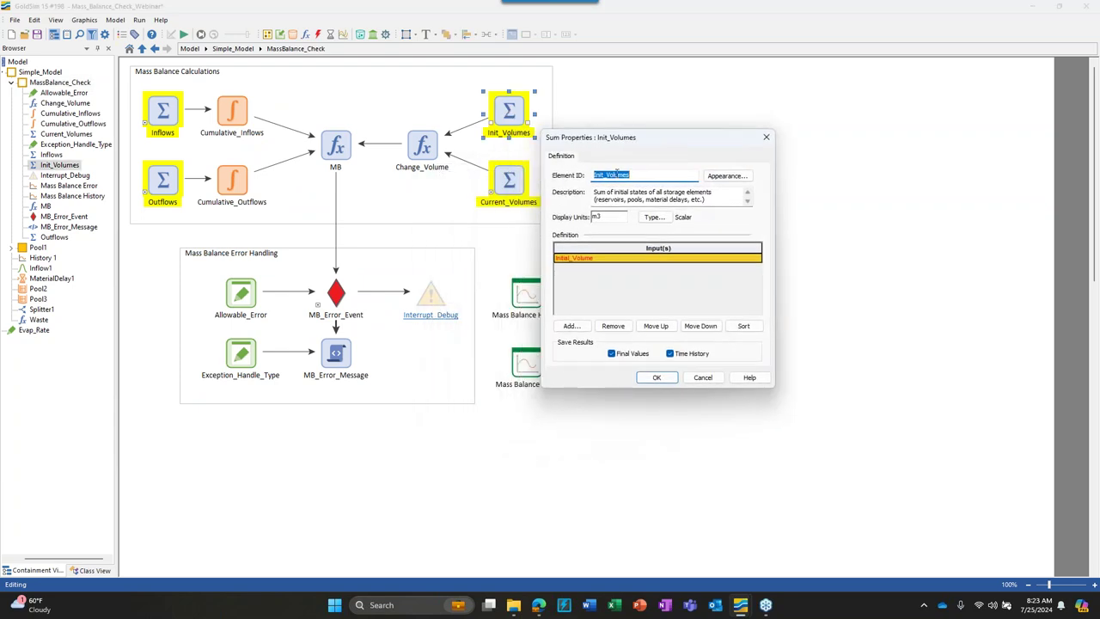
left_click(594, 260)
double_click(608, 258)
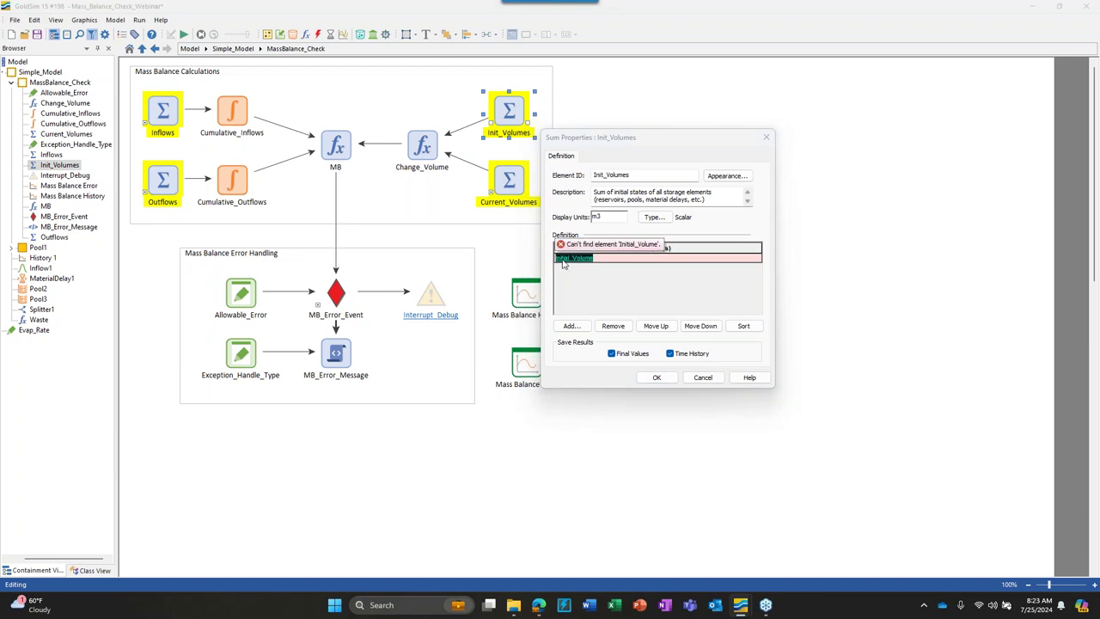
type("220 m3")
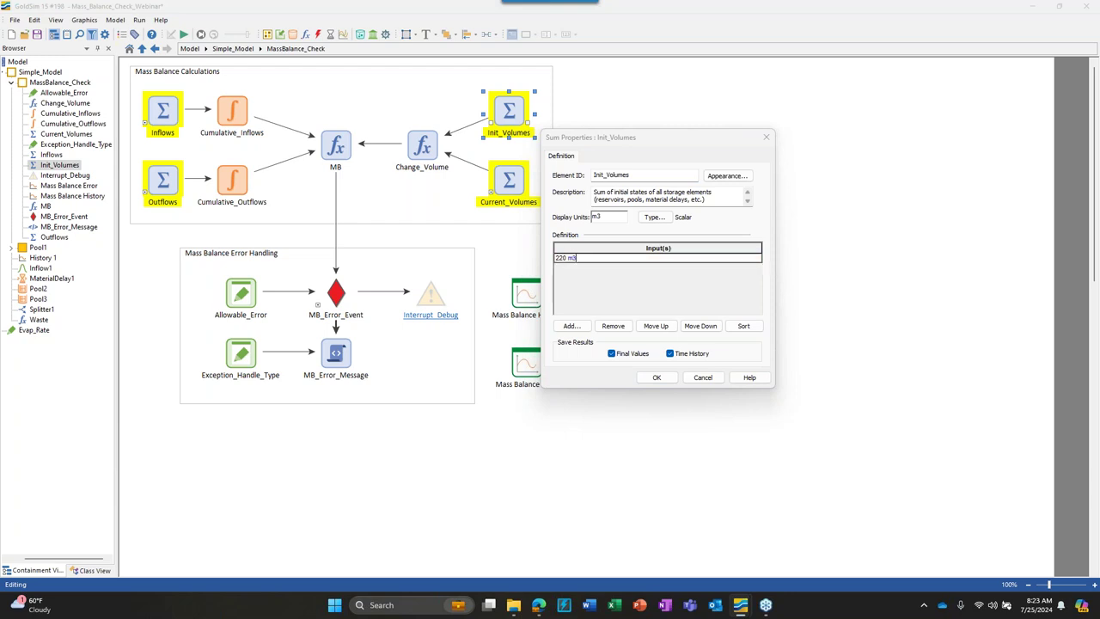
left_click(591, 302)
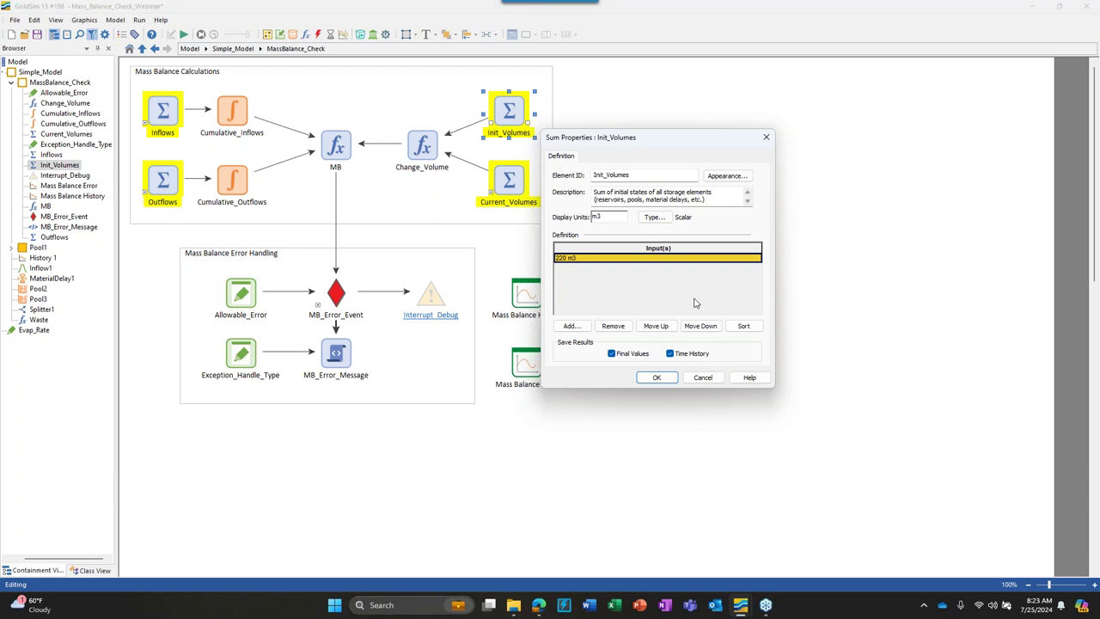
left_click(658, 378)
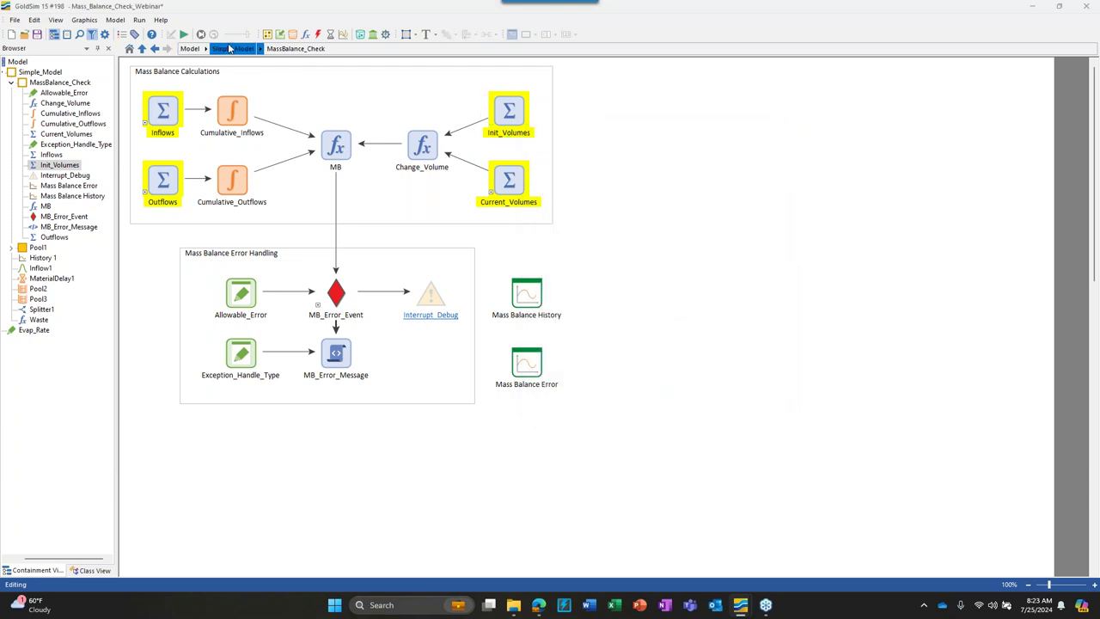
- Create a data element beside Pool3 in Simple_Model with display units of m3 and a value of 220 m3
left_click(233, 49)
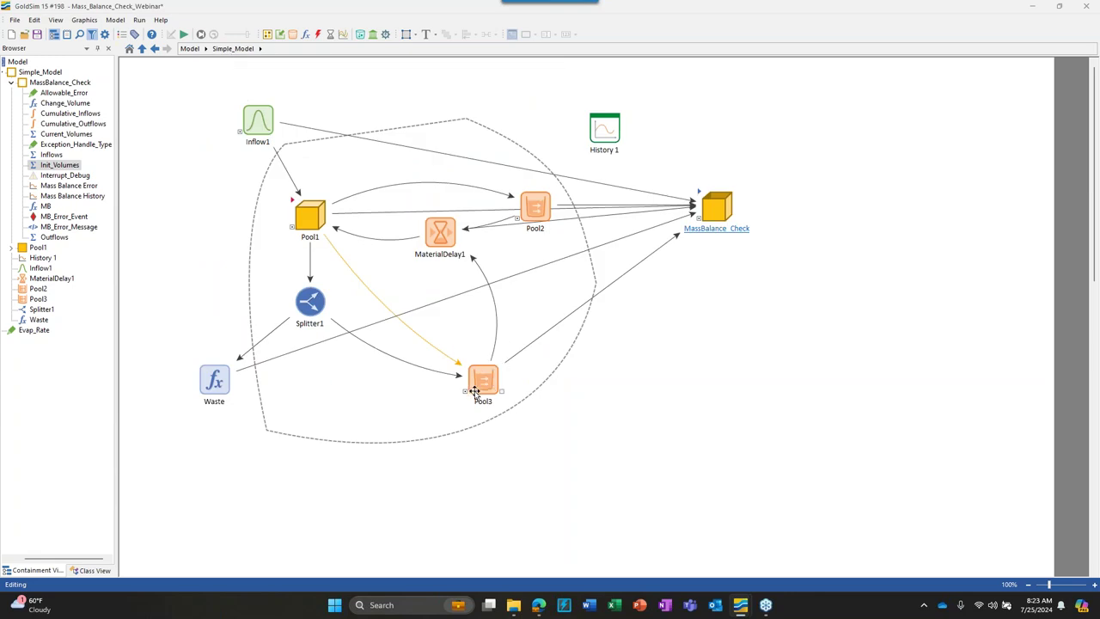
left_click(273, 33)
left_click(296, 50)
left_click(581, 395)
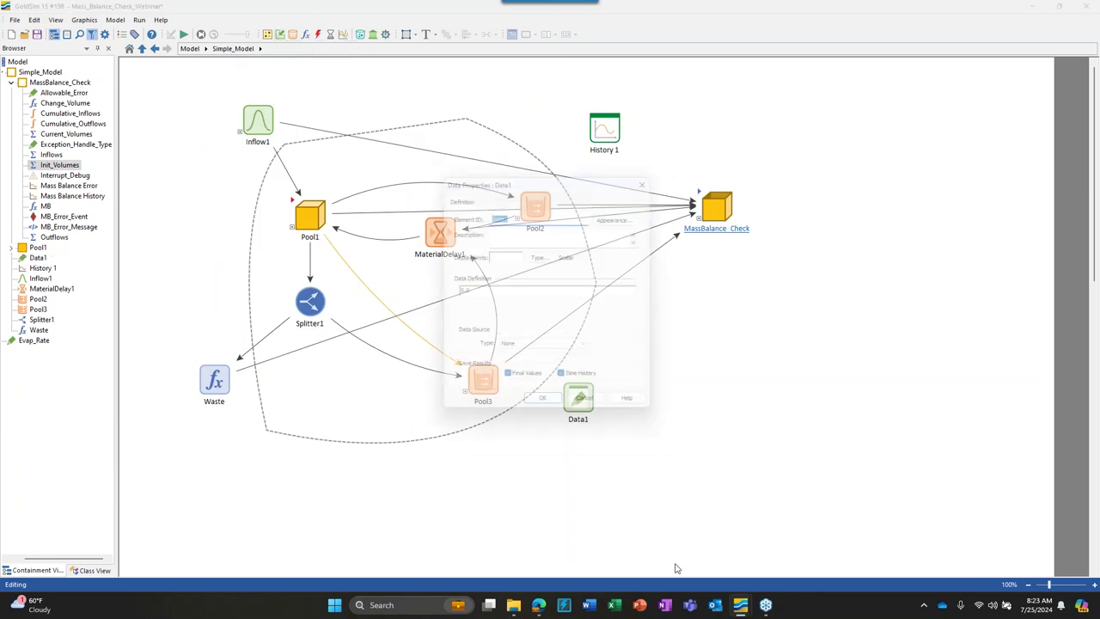
left_click(509, 255)
type("m3")
left_click(503, 297)
left_click_drag(503, 296, 400, 296)
type("220")
left_click(545, 410)
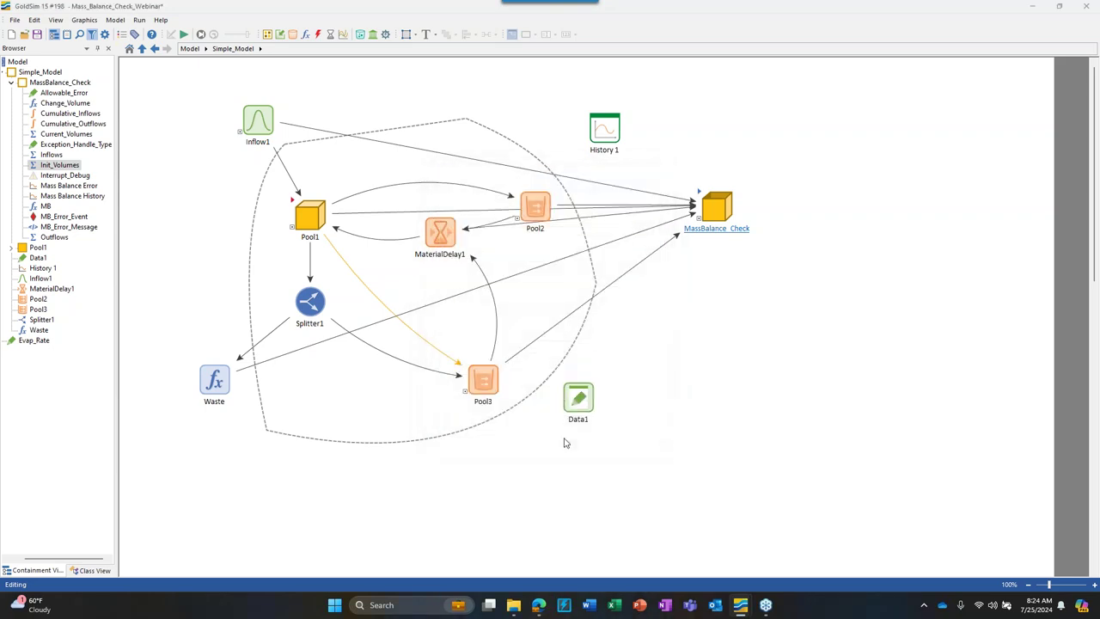
- Rename the new data element beside Pool3 as Init_Vol
double_click(574, 397)
type("In")
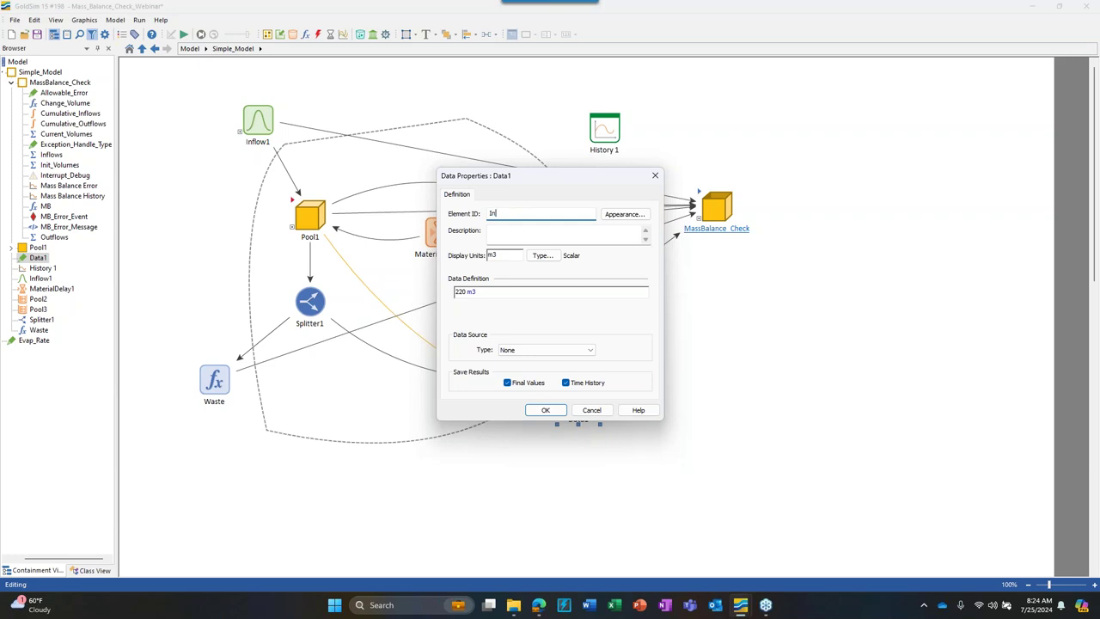
type("it_Vol")
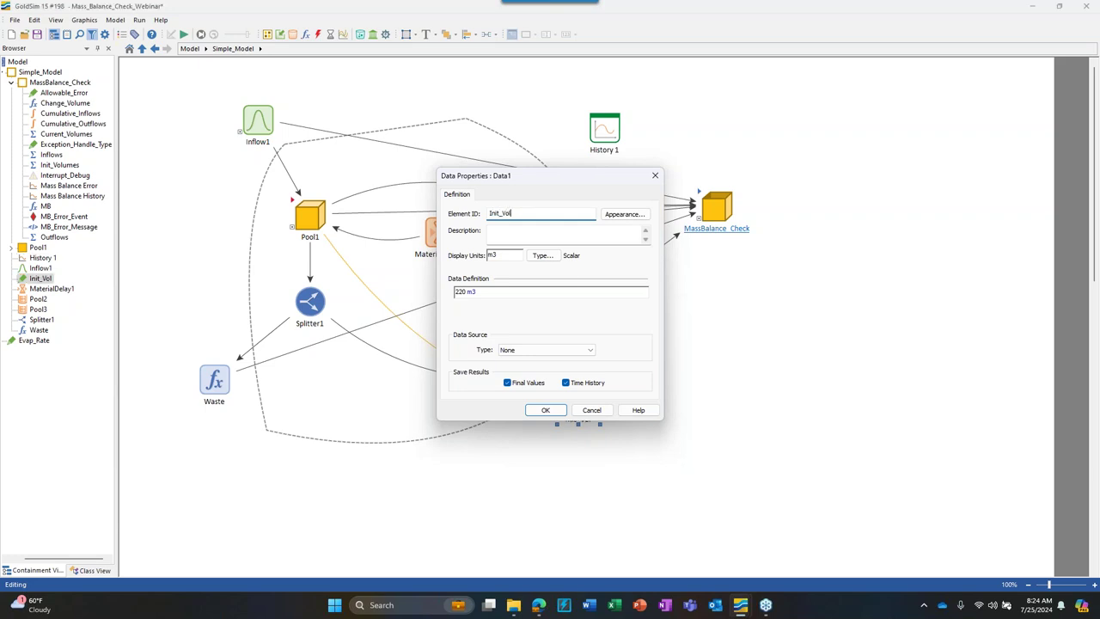
key("Return")
- Check Pool3's initial quantity without changing it, and delete the Init_Vol data element
double_click(482, 383)
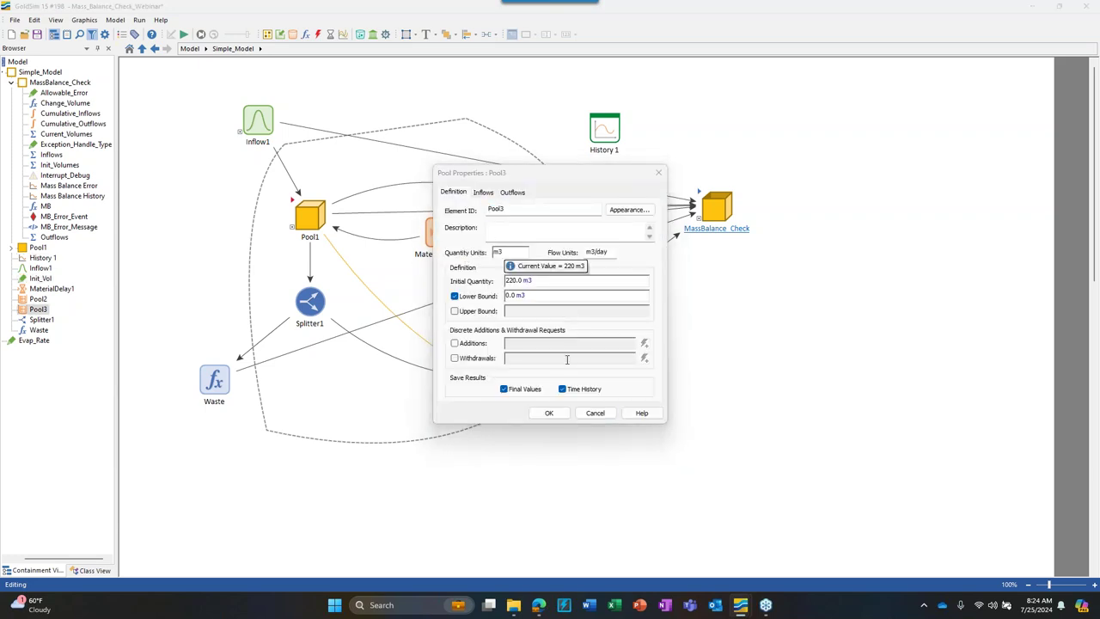
left_click(592, 412)
left_click(585, 397)
key("Delete")
key("Return")
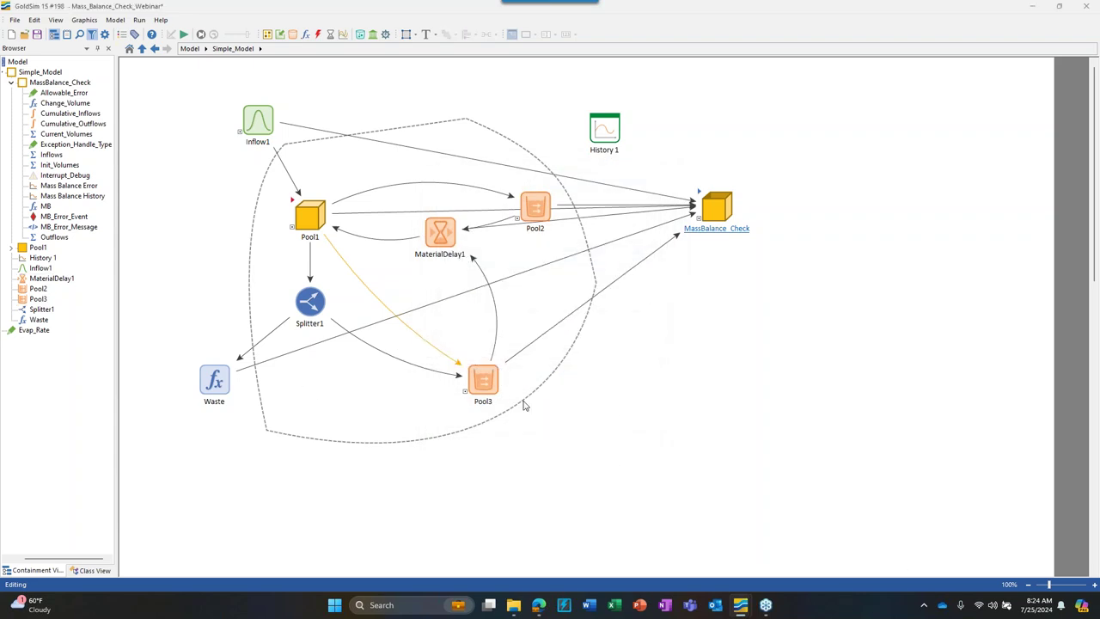
- Inspect the elements inside the Pool1 container and check the initial quantity defined for Pool2
mouse_move(487, 383)
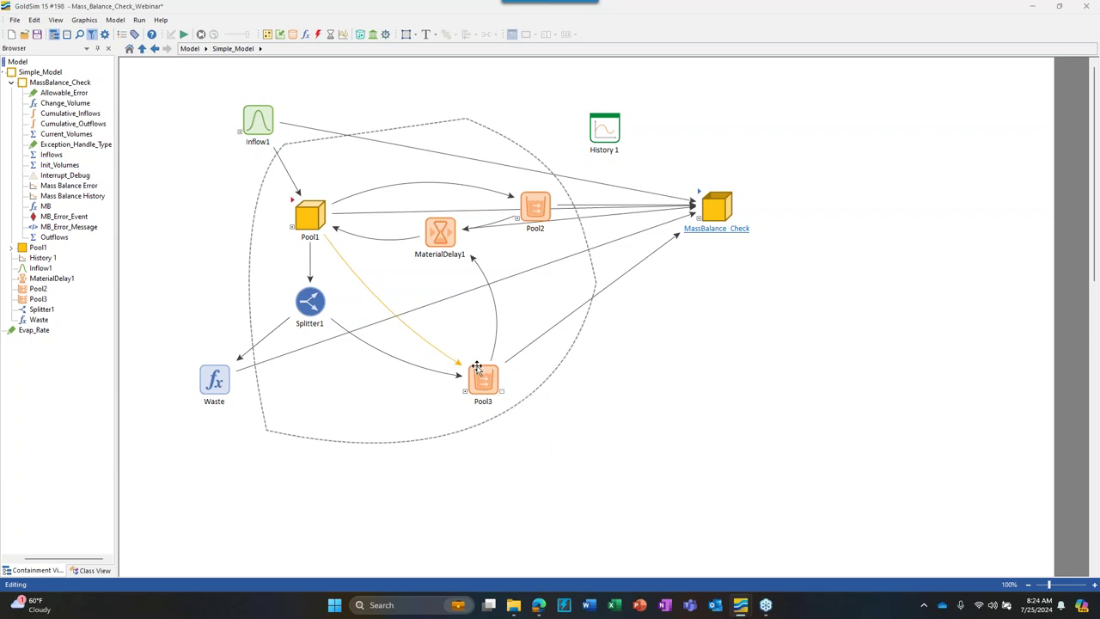
double_click(300, 213)
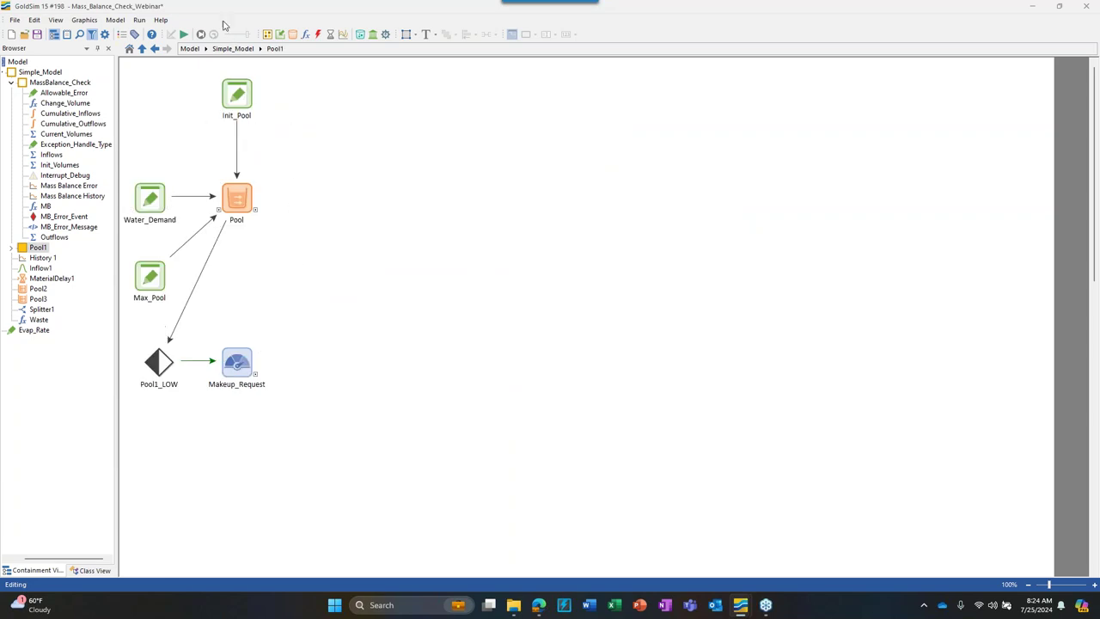
left_click(233, 49)
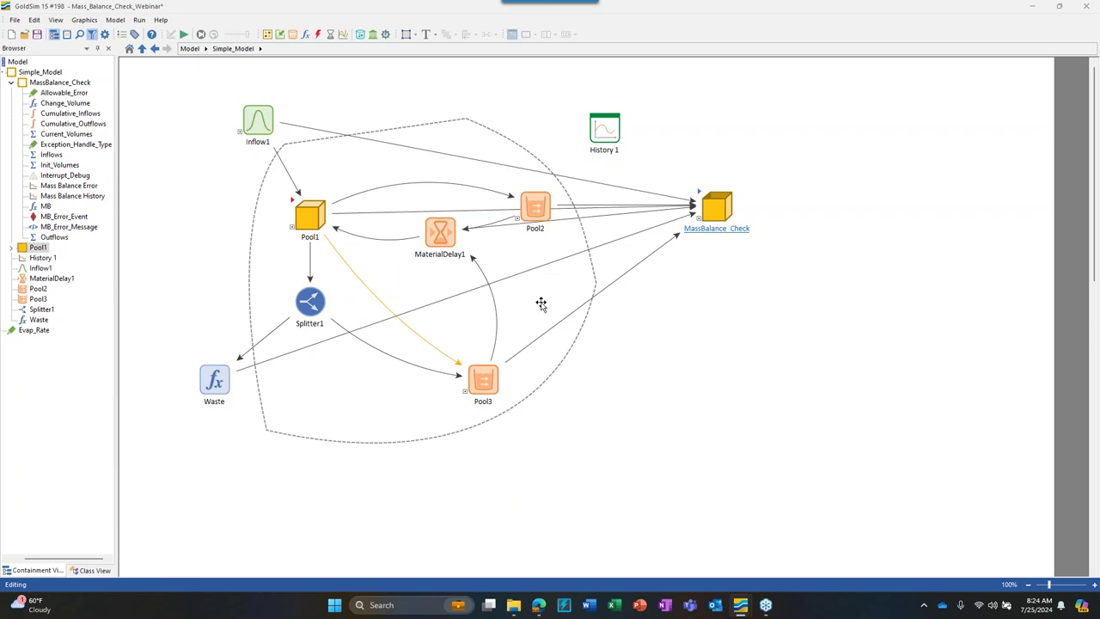
double_click(536, 200)
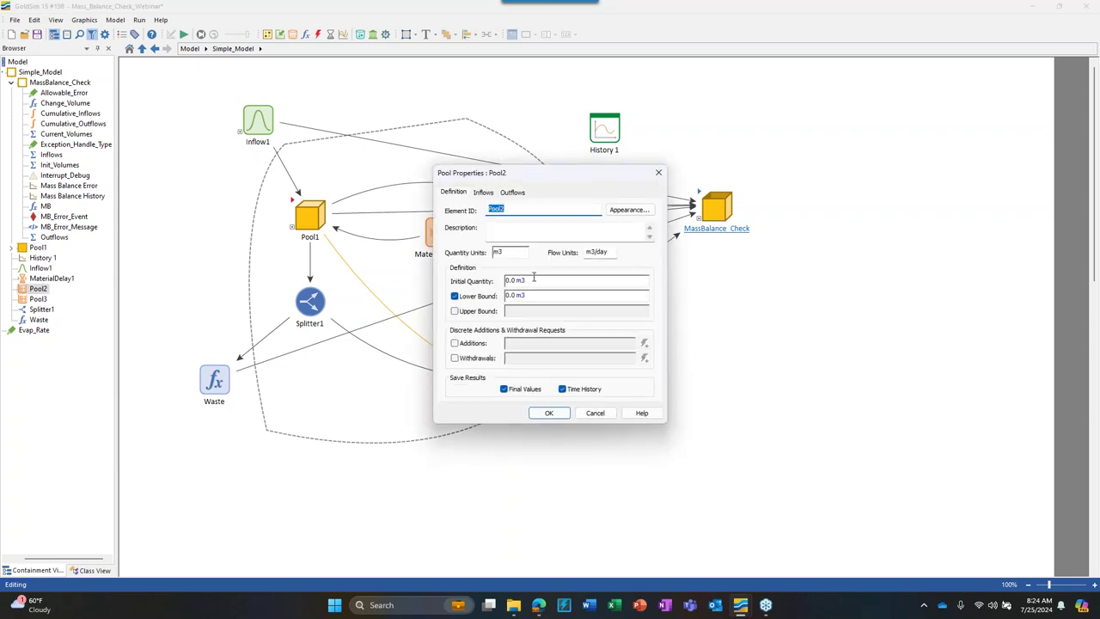
left_click(555, 413)
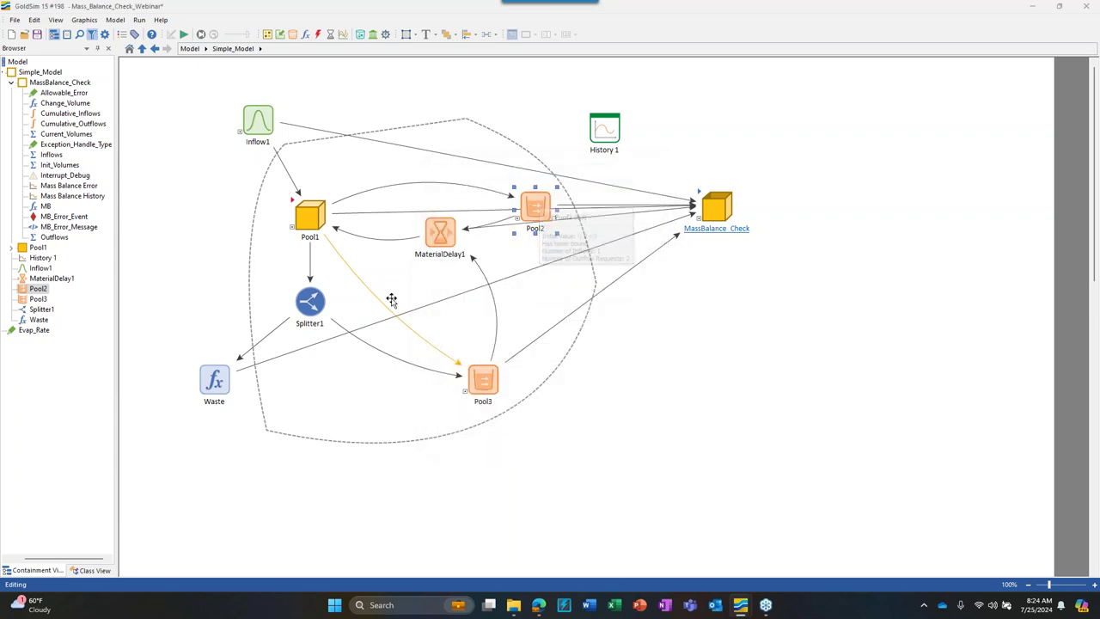
- Review MaterialDelay1's material inflows, delay time, dispersion and initial outflow settings
left_click_drag(437, 230, 436, 222)
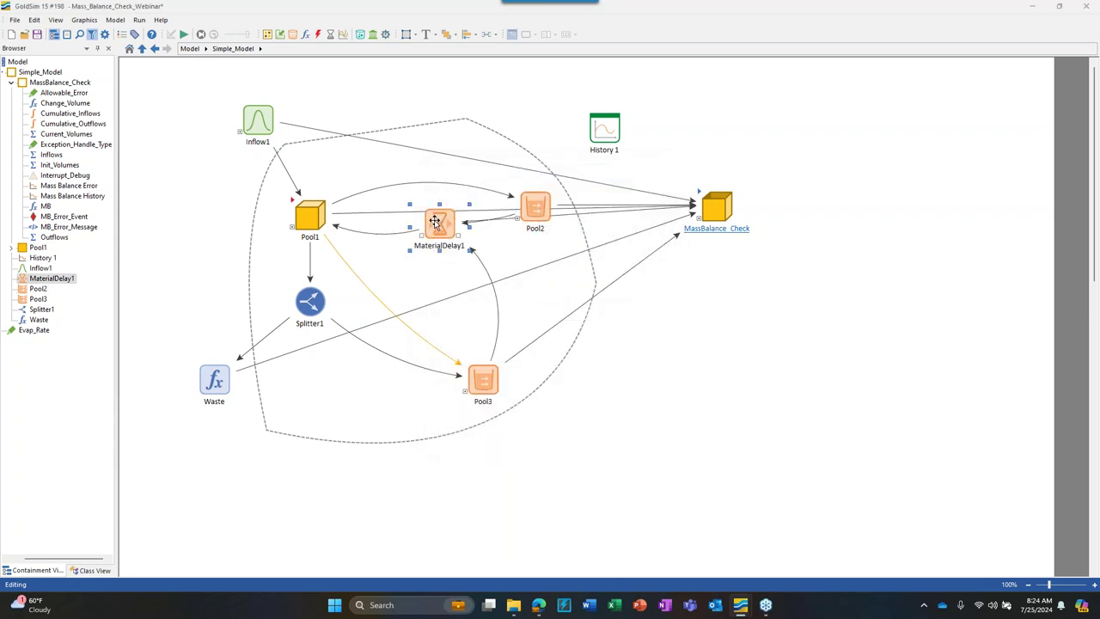
double_click(436, 222)
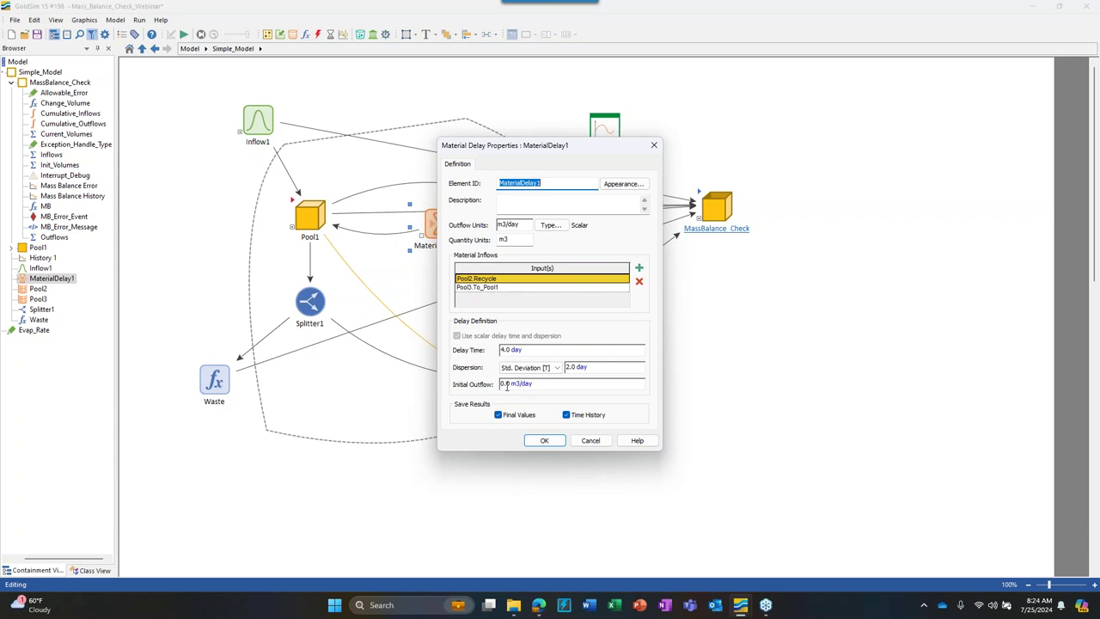
left_click_drag(537, 148, 636, 172)
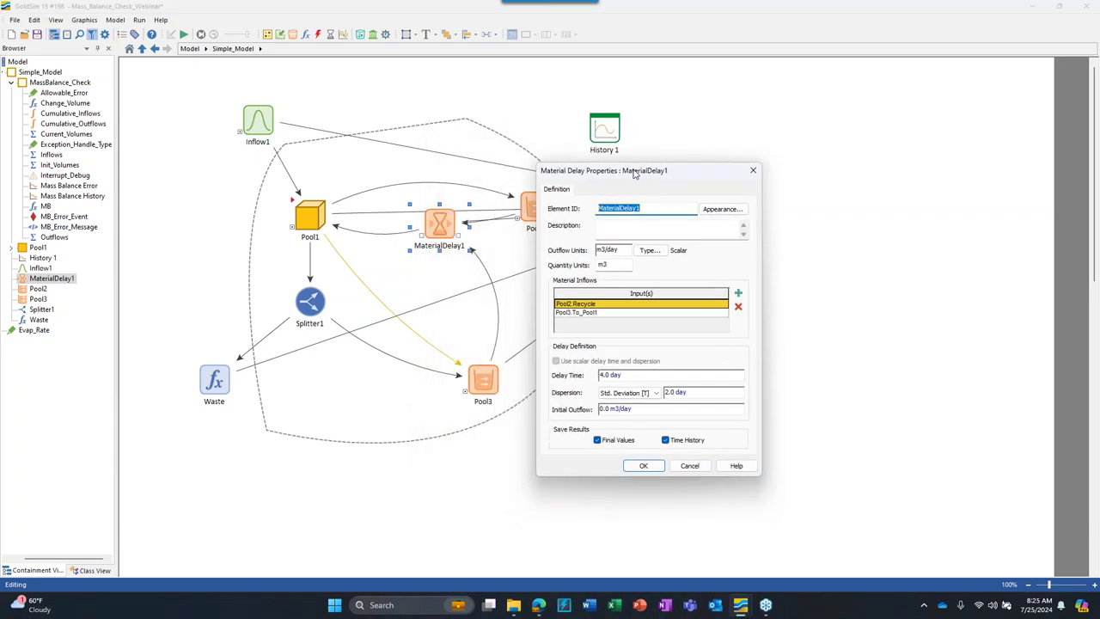
left_click(627, 393)
left_click_drag(585, 175, 563, 161)
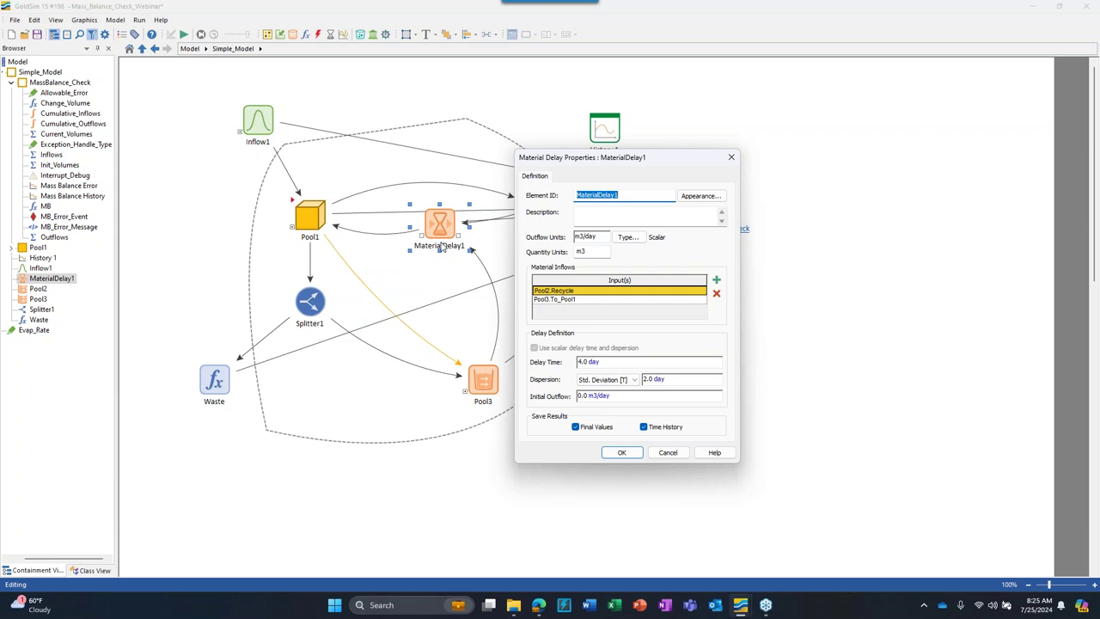
left_click(621, 452)
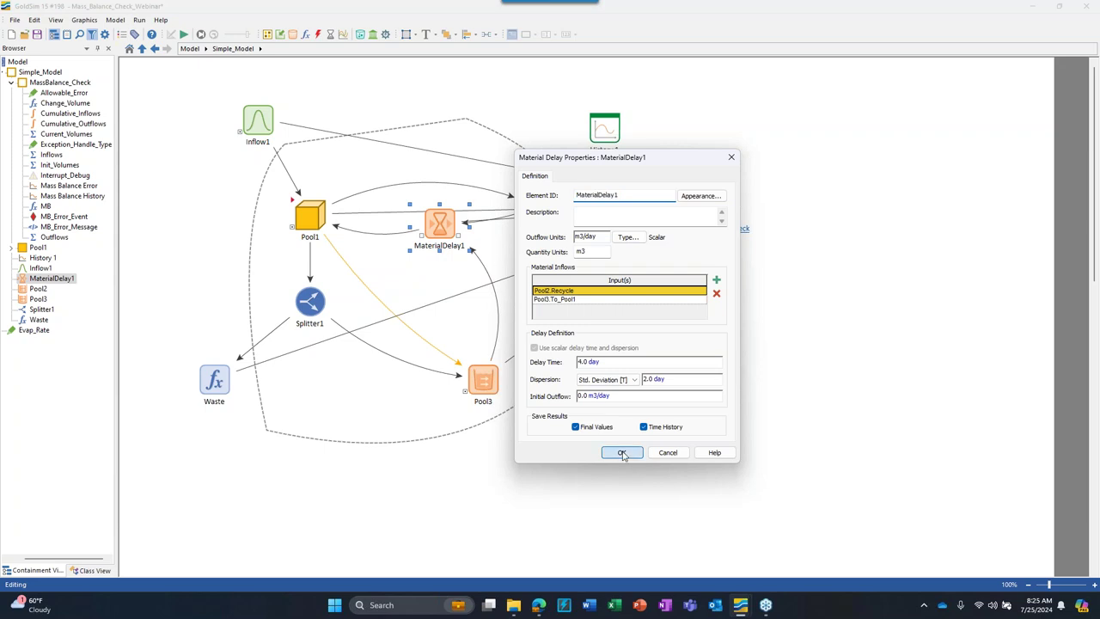
- Move MaterialDelay1 slightly lower on the Simple_Model canvas and raise the curve of the link from Pool1 to Pool2
left_click_drag(428, 198, 428, 216)
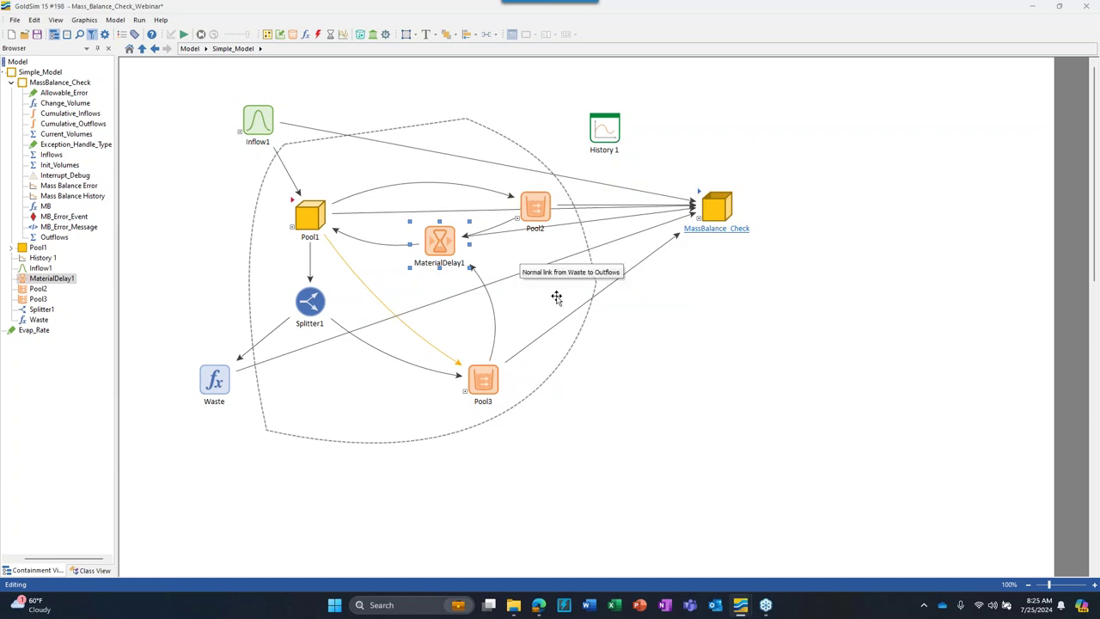
mouse_move(437, 264)
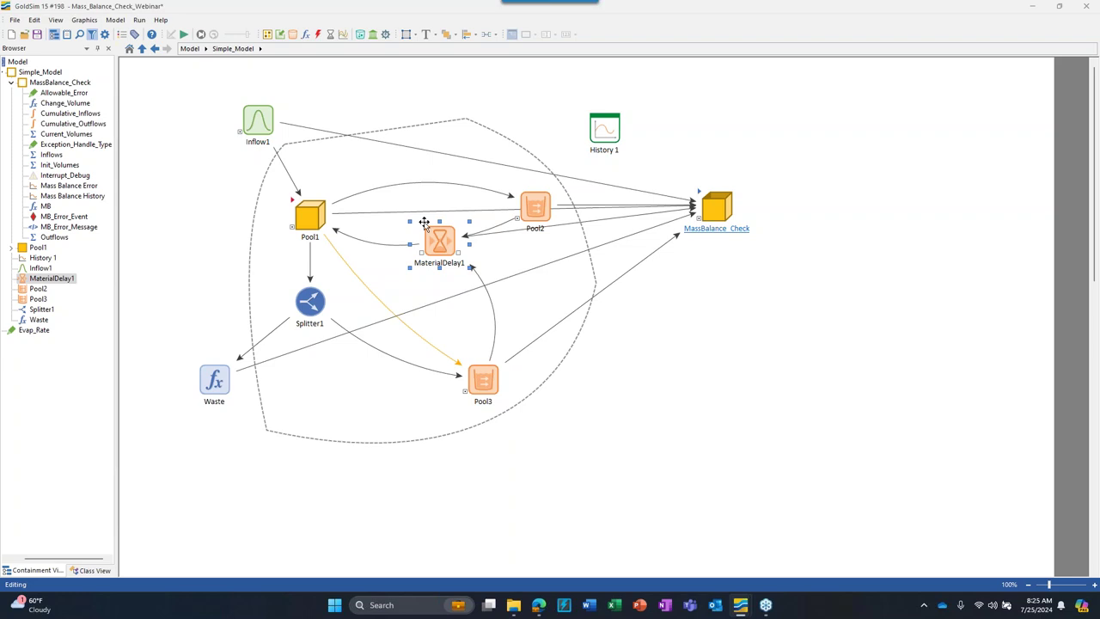
left_click(413, 183)
left_click_drag(421, 180, 421, 170)
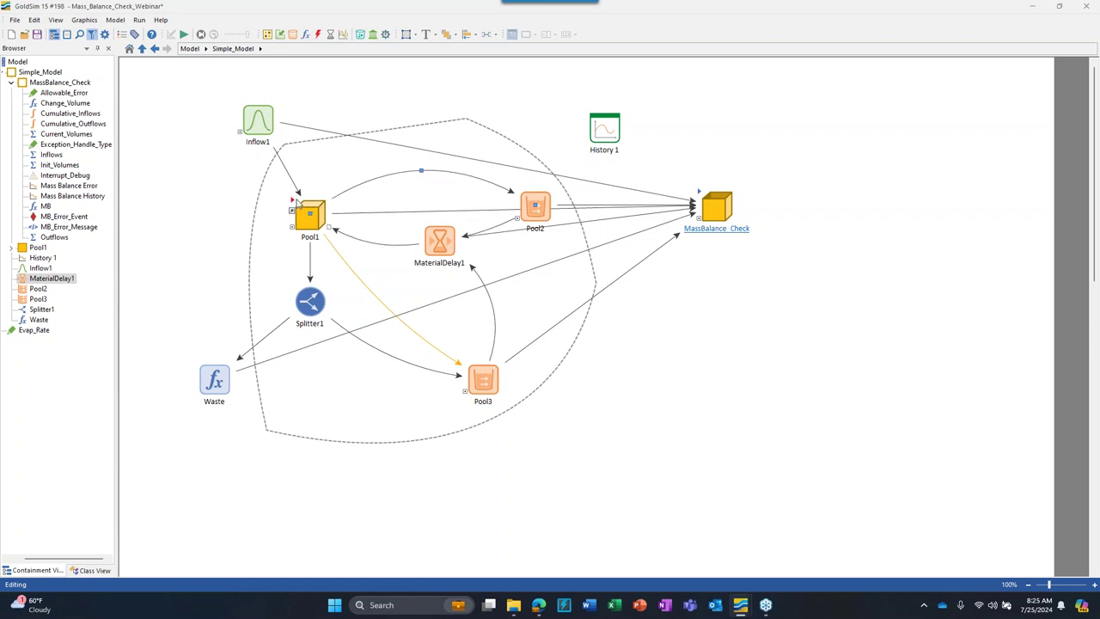
mouse_move(529, 201)
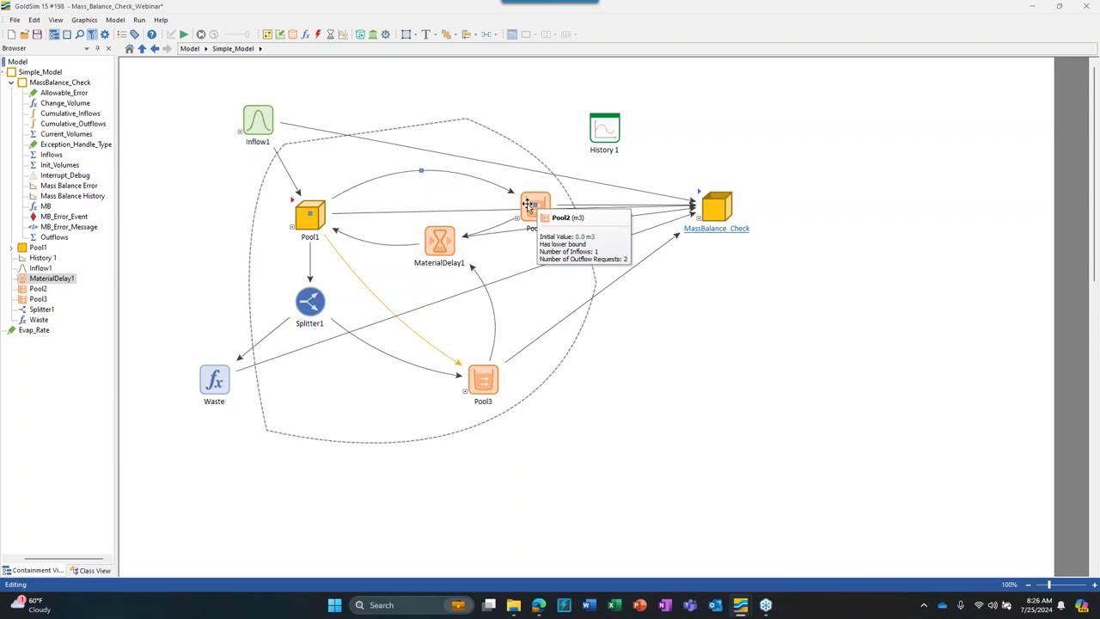
mouse_move(311, 224)
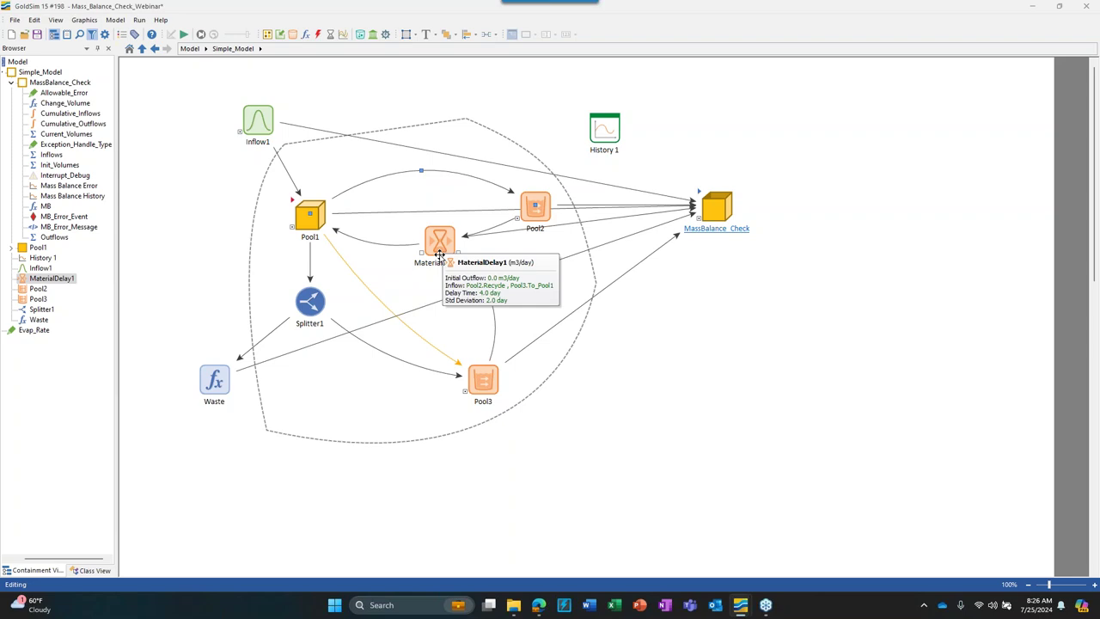
left_click(306, 34)
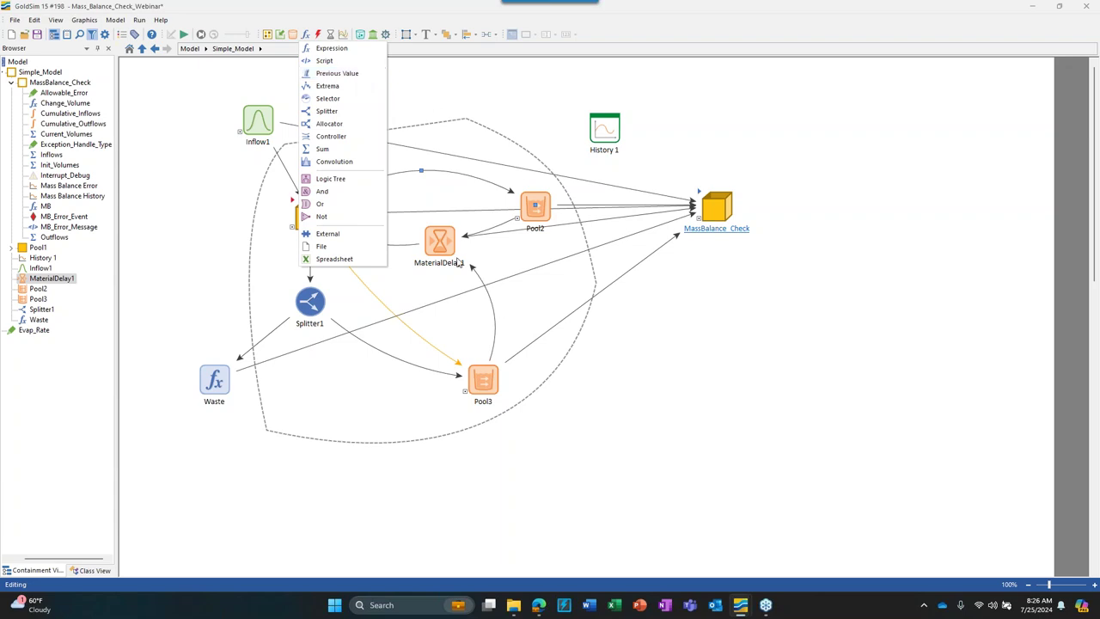
left_click(647, 324)
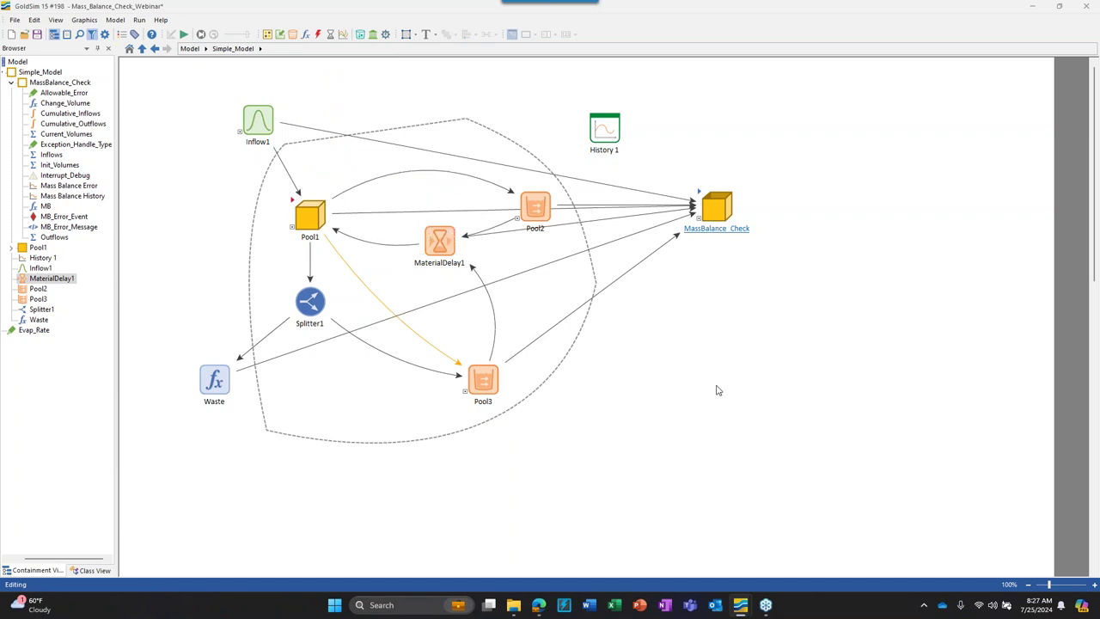
- Check MaterialDelay1's initial outflow and the Init_Pool initial quantity used by the Pool element inside the Pool1 container
double_click(439, 243)
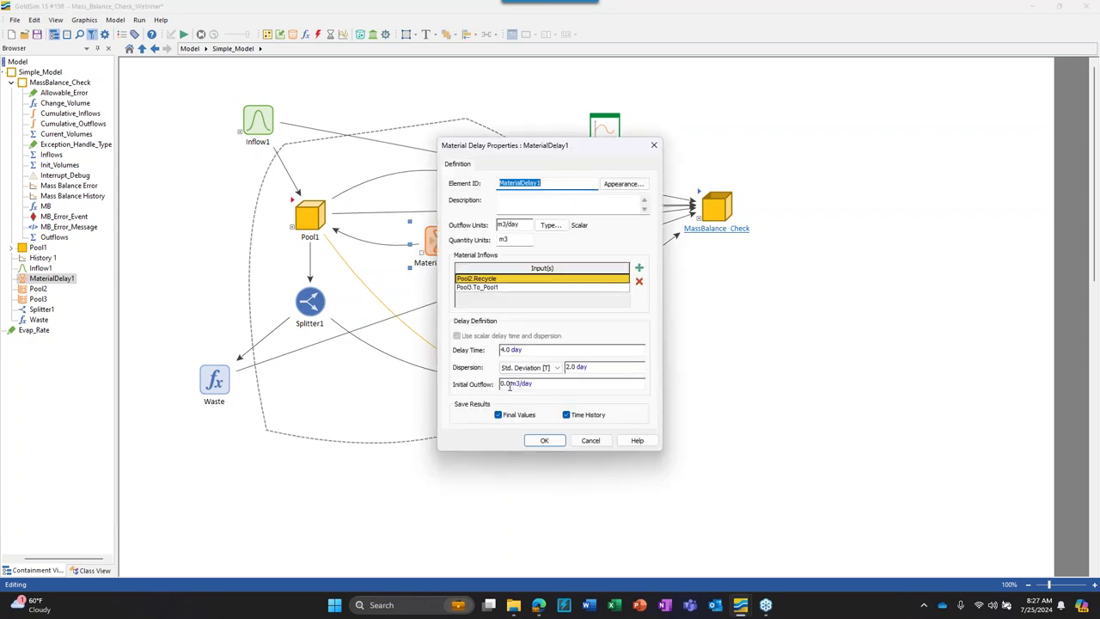
left_click(544, 440)
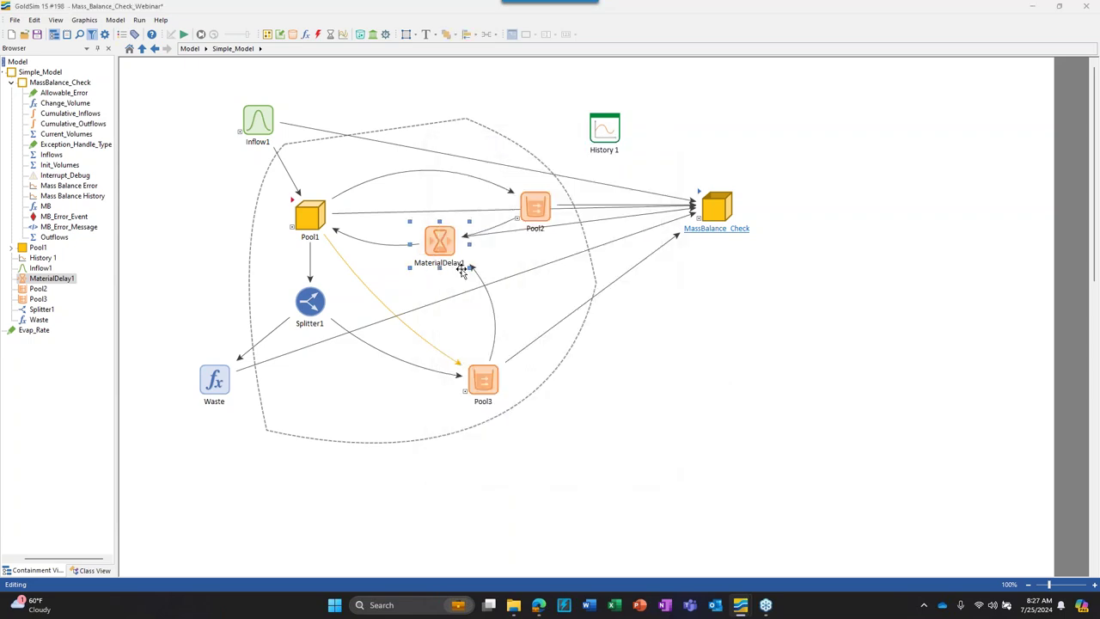
double_click(293, 204)
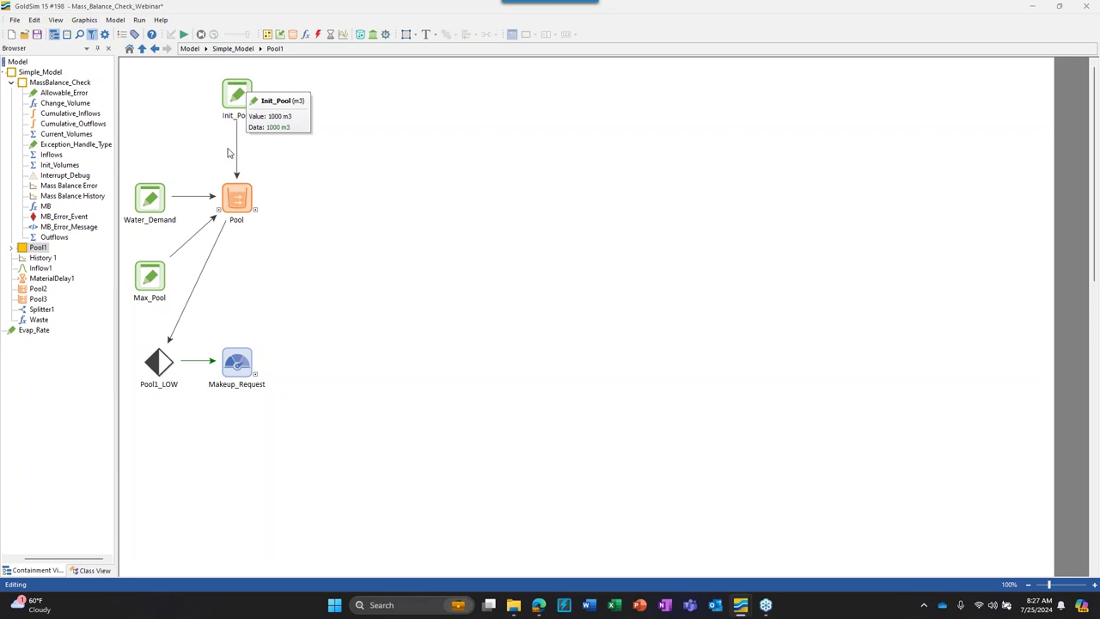
double_click(236, 197)
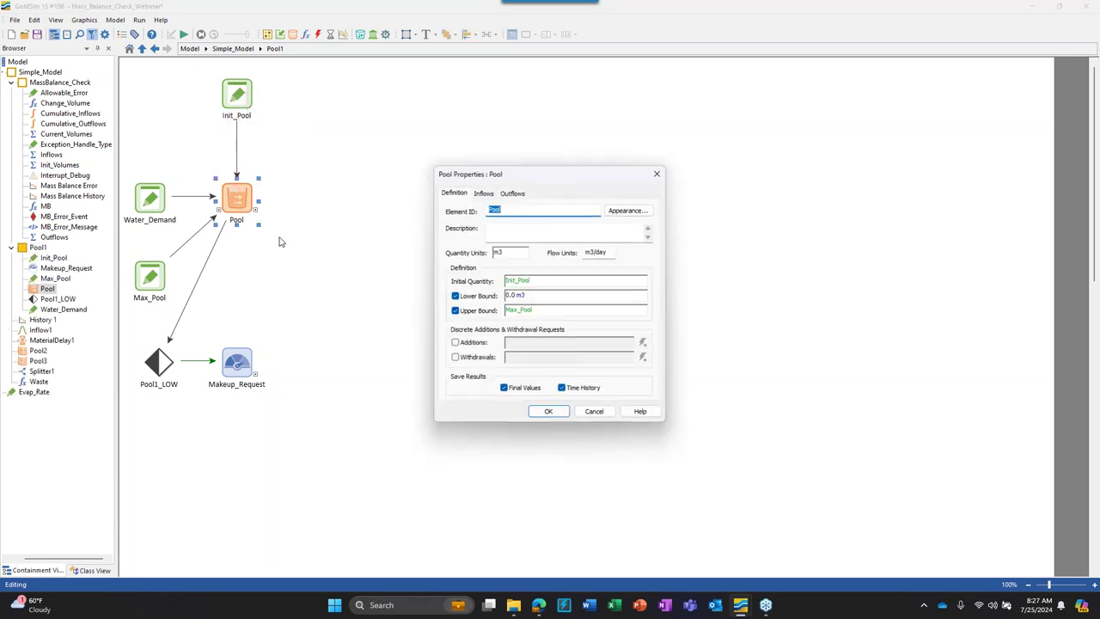
left_click(548, 412)
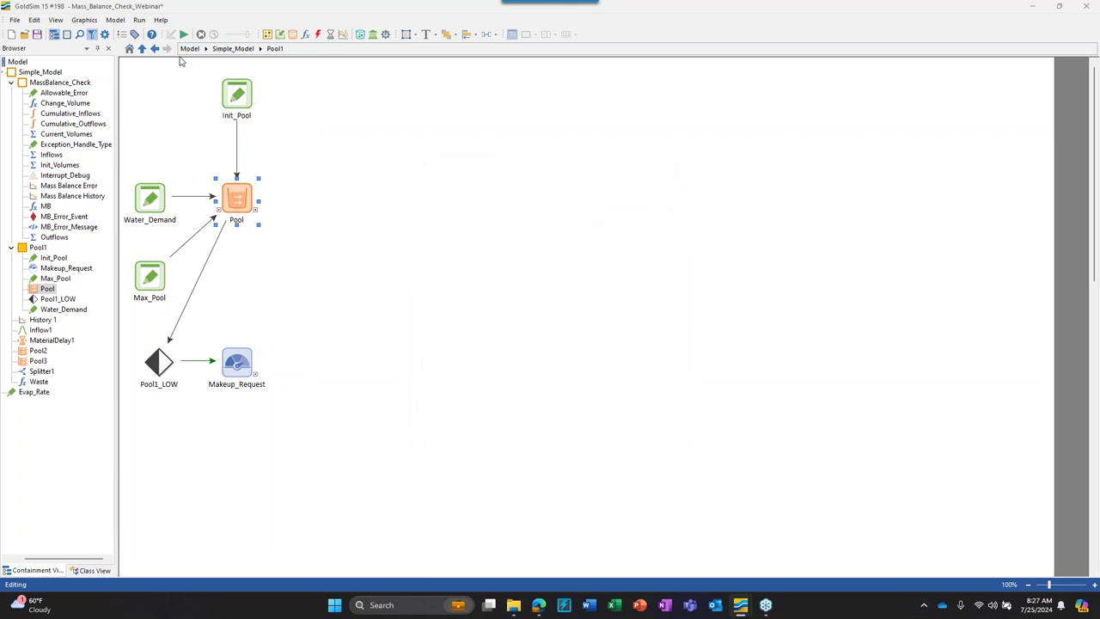
mouse_move(224, 94)
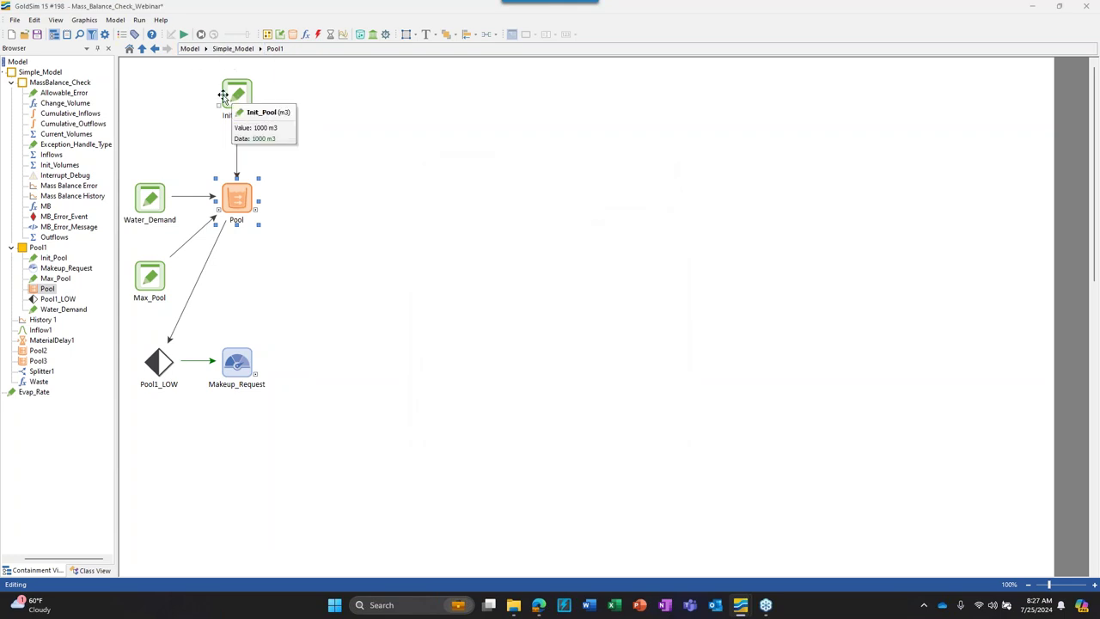
- Add Pool1's Init_Pool output as an input of the Init_Volumes sum in the MassBalance_Check container
left_click(220, 49)
double_click(713, 205)
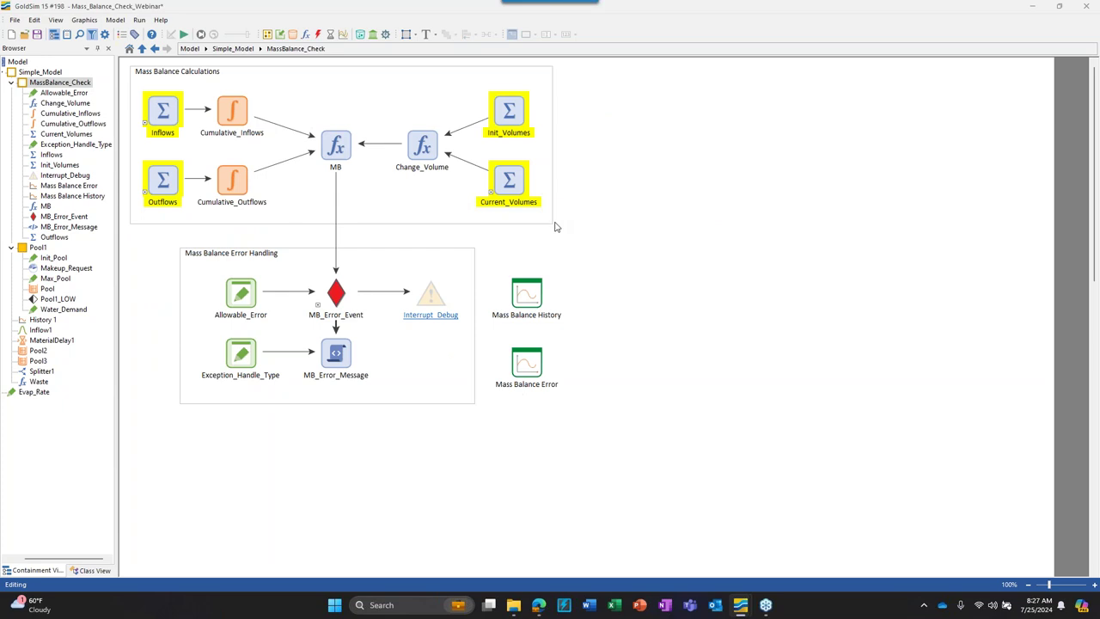
double_click(507, 112)
left_click(464, 360)
left_click(482, 319)
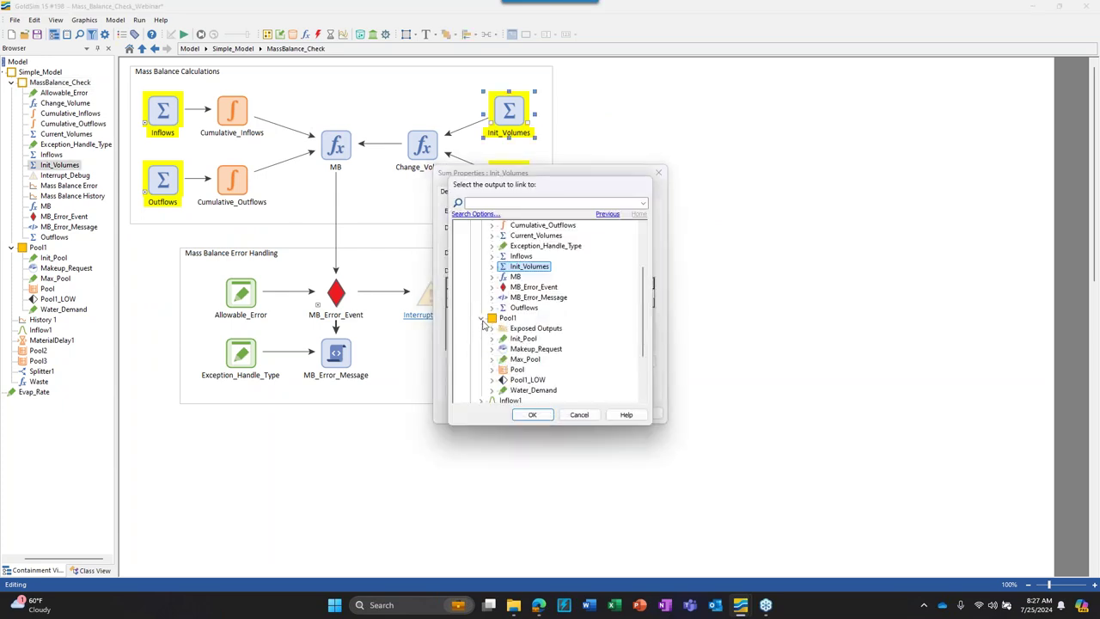
left_click(520, 339)
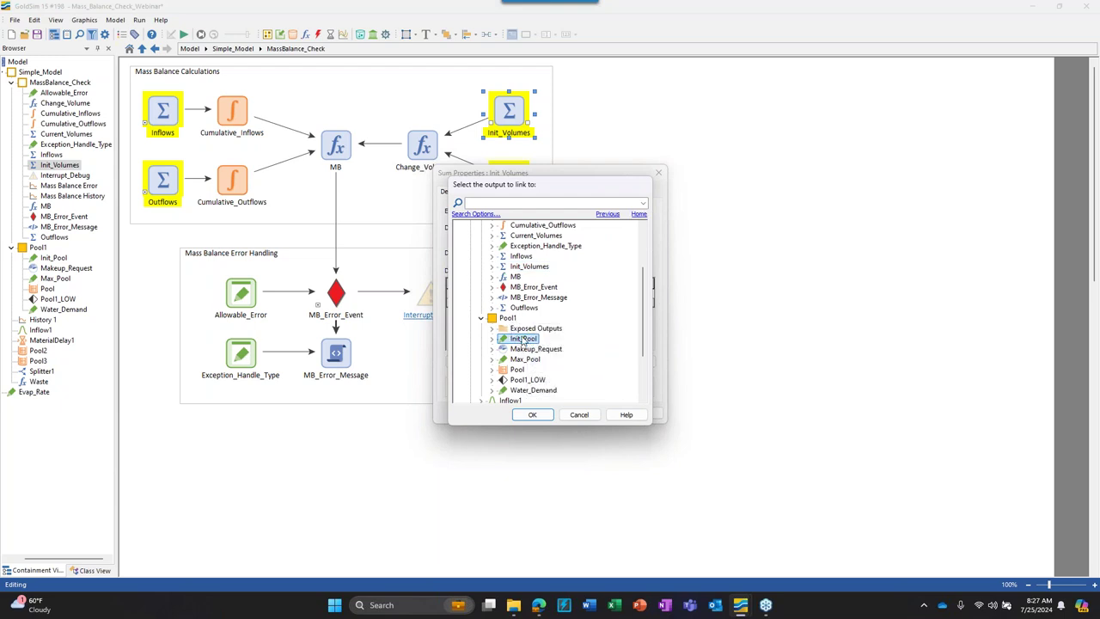
left_click(532, 416)
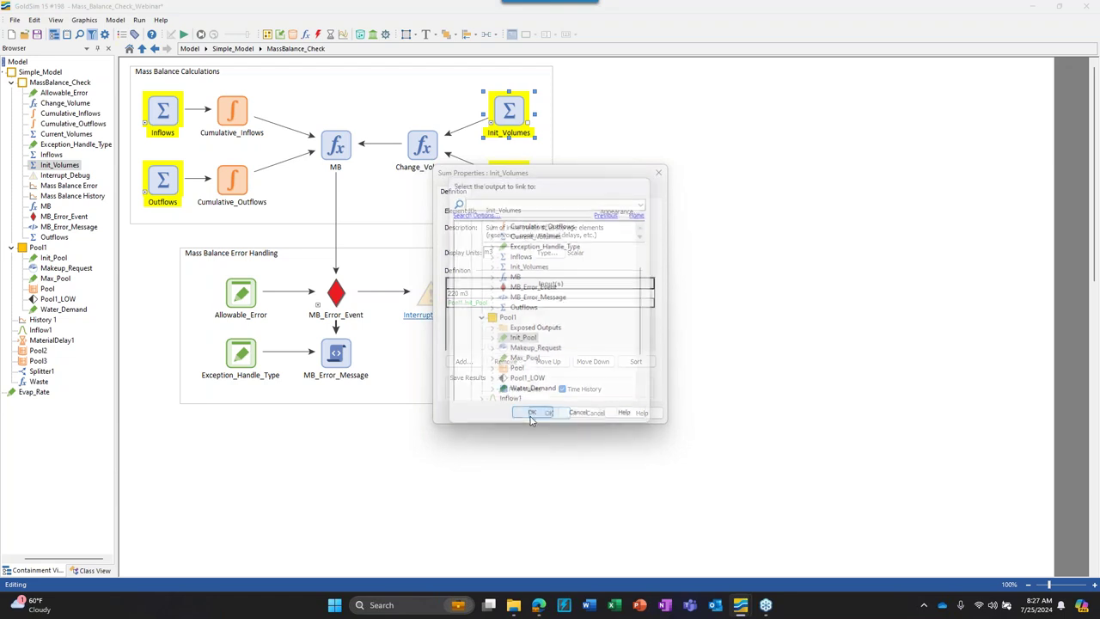
left_click(548, 414)
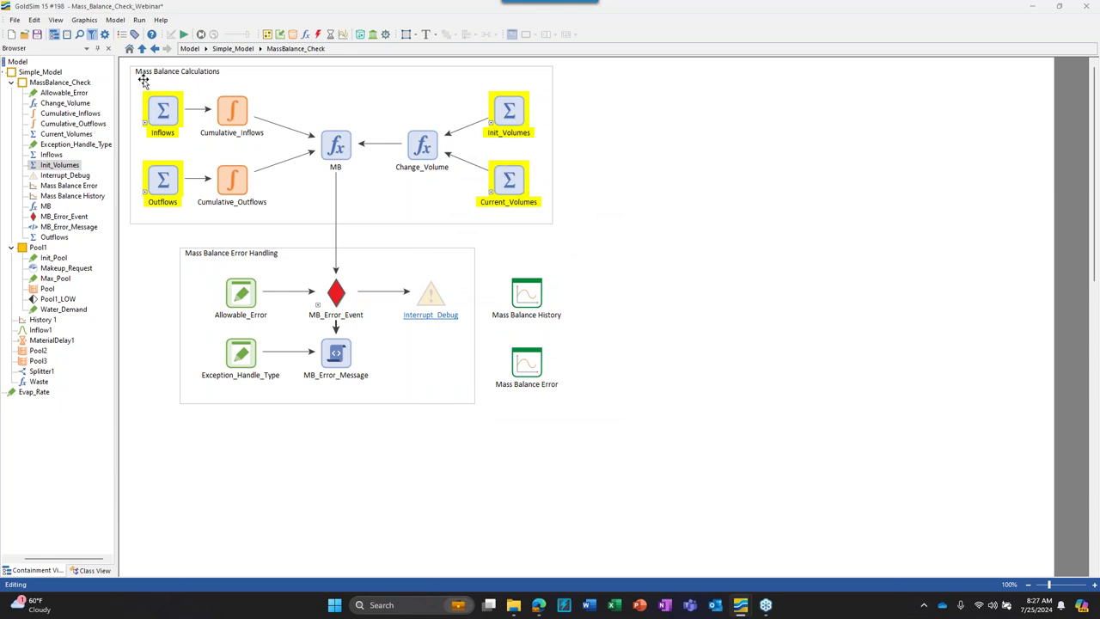
- Run the simulation and display the Mass Balance History and Mass Balance Error charts without overlap
left_click(184, 34)
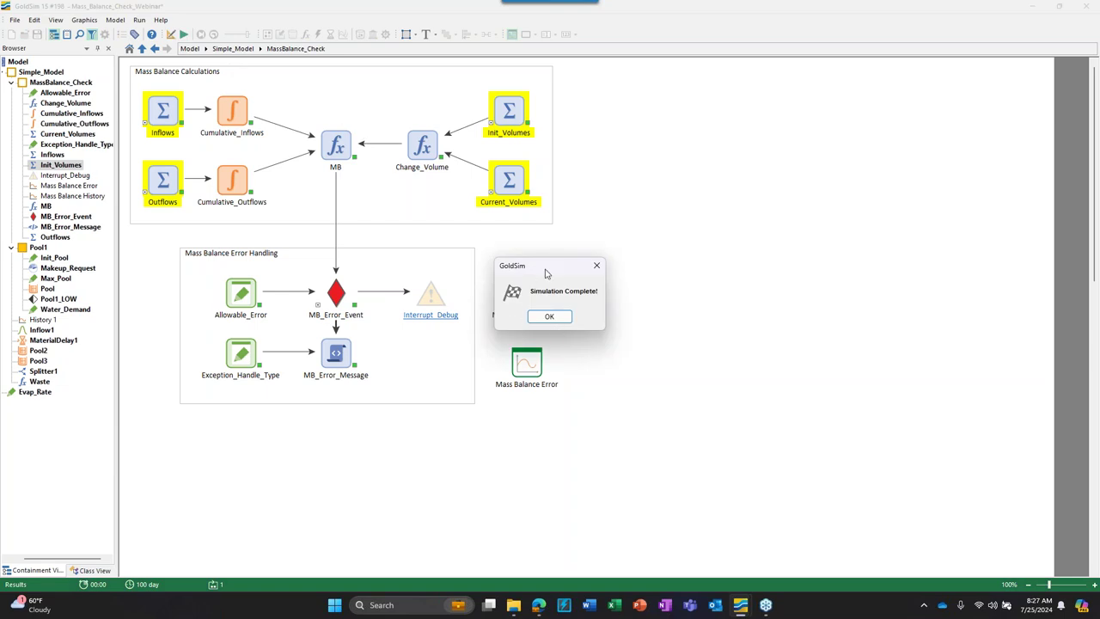
left_click(552, 317)
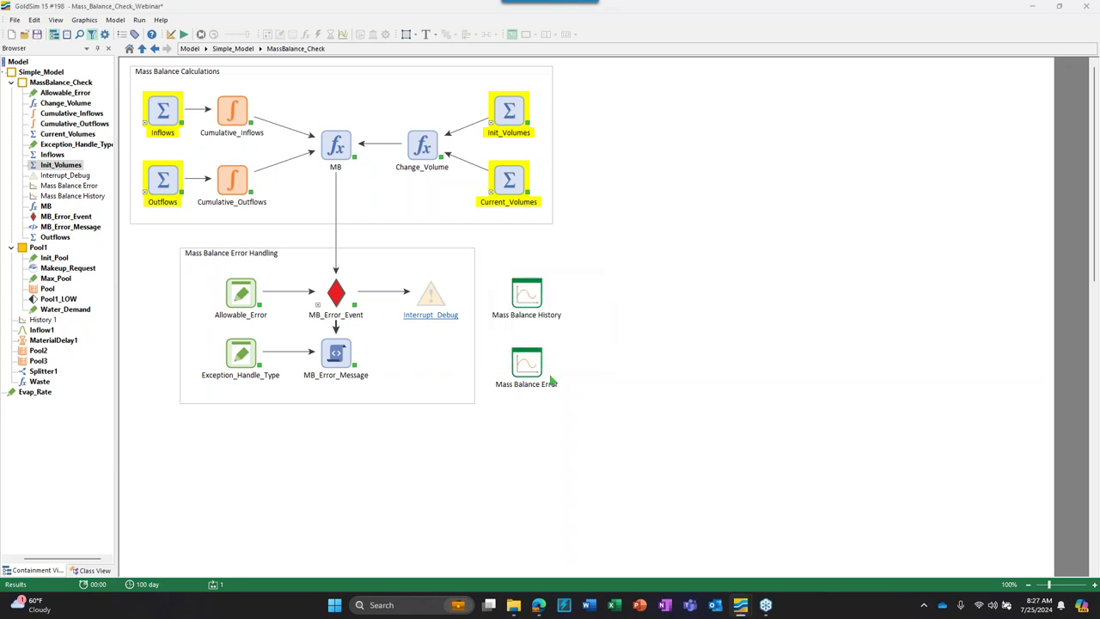
double_click(525, 294)
left_click_drag(543, 186, 791, 79)
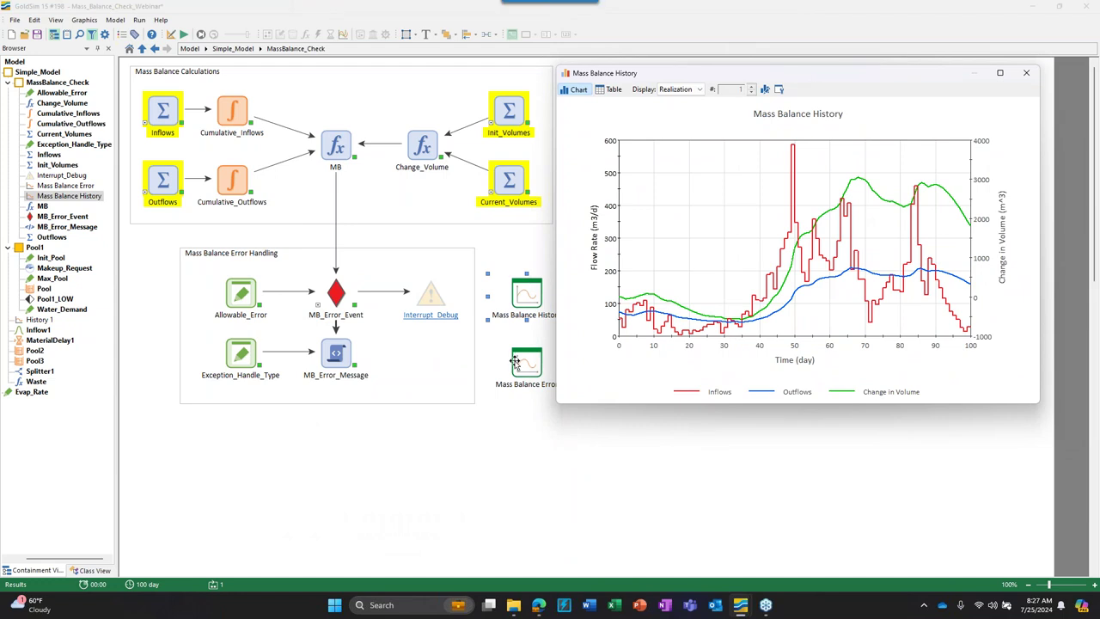
double_click(514, 360)
left_click_drag(594, 178, 354, 227)
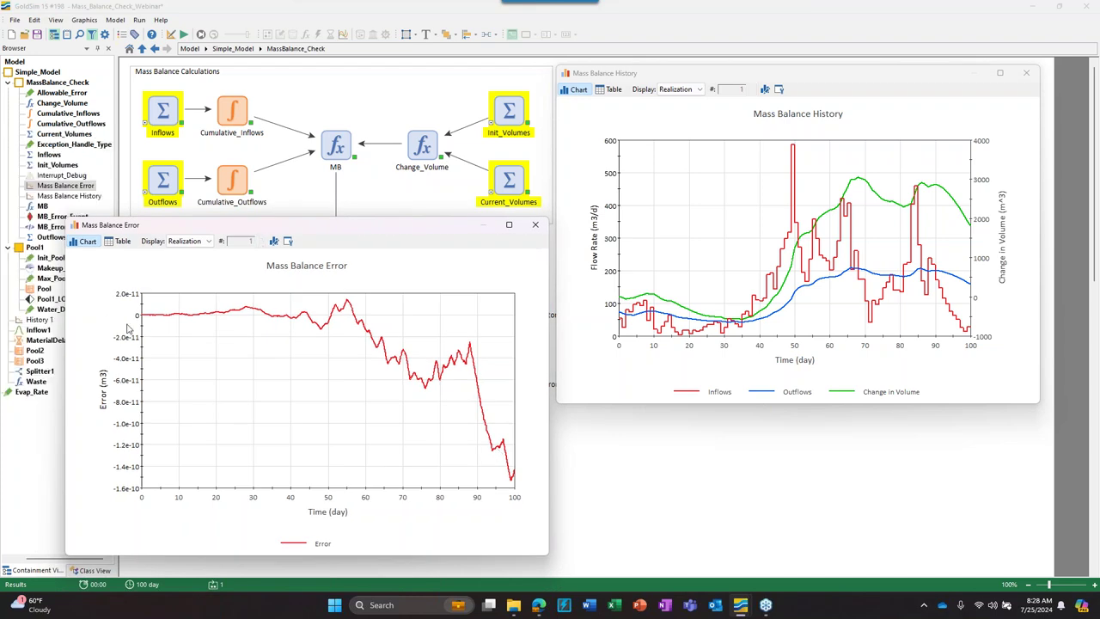
- Review the MB expression's equation against the mass balance results and close both charts
double_click(337, 146)
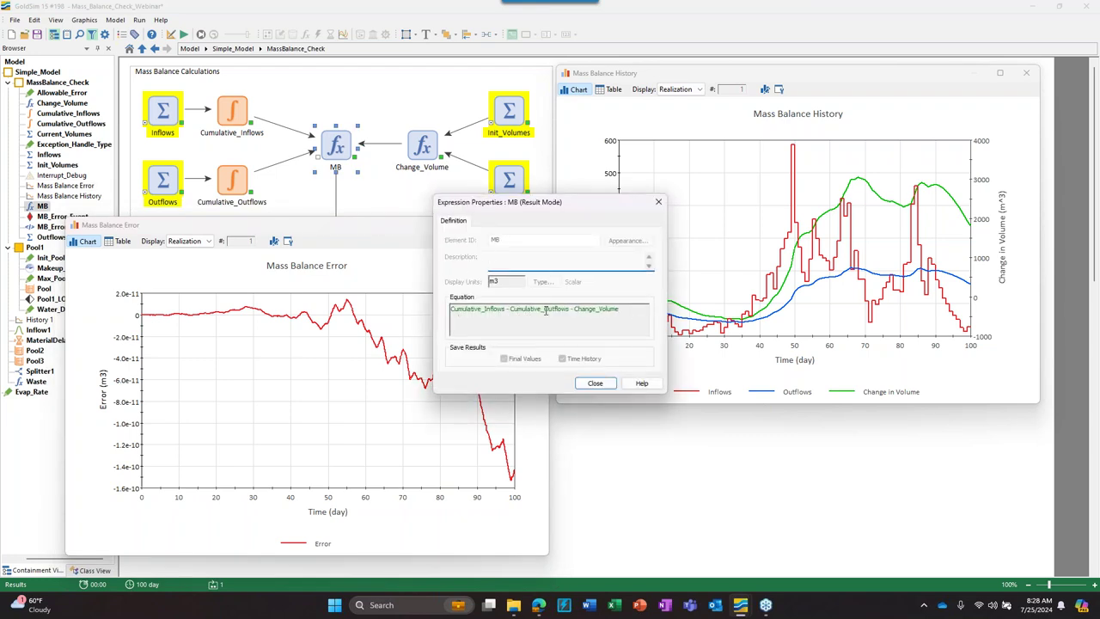
left_click(595, 383)
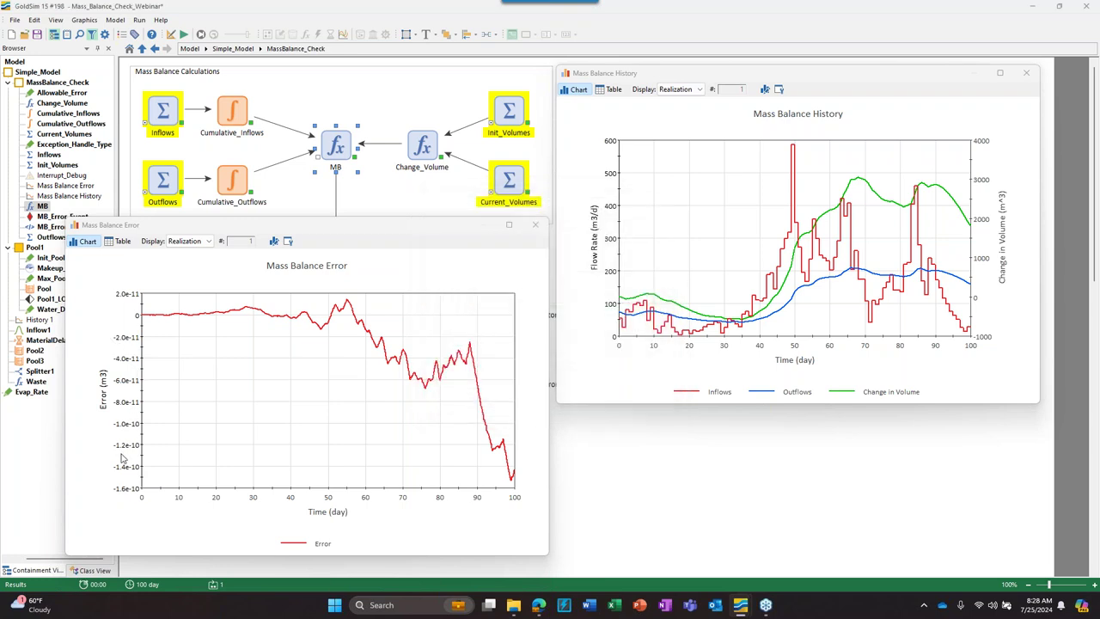
left_click(535, 226)
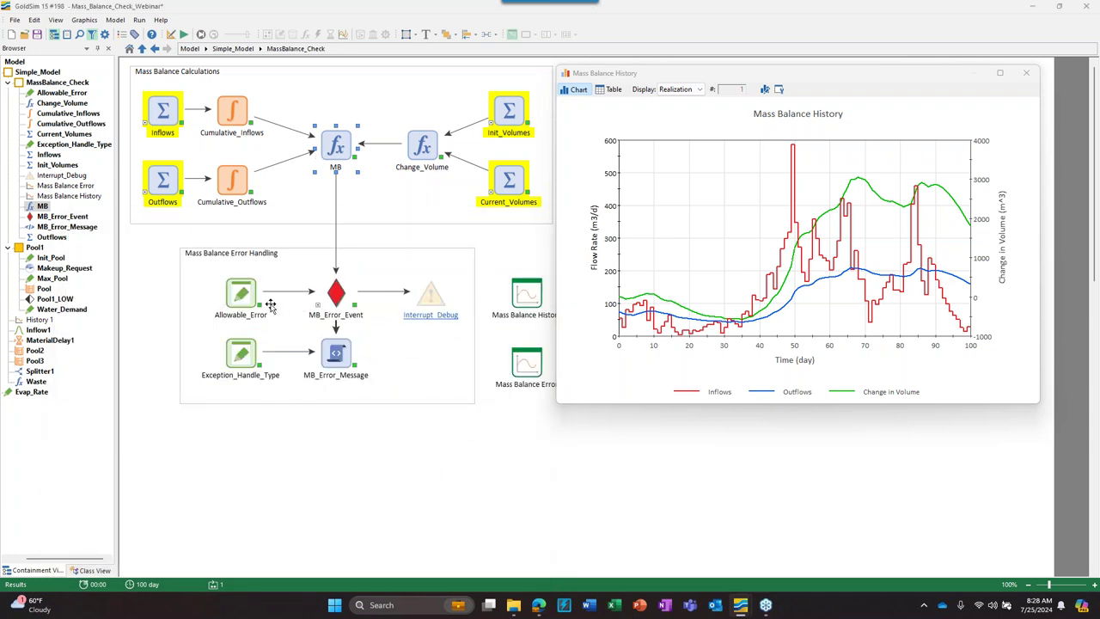
left_click(354, 307)
mouse_move(405, 346)
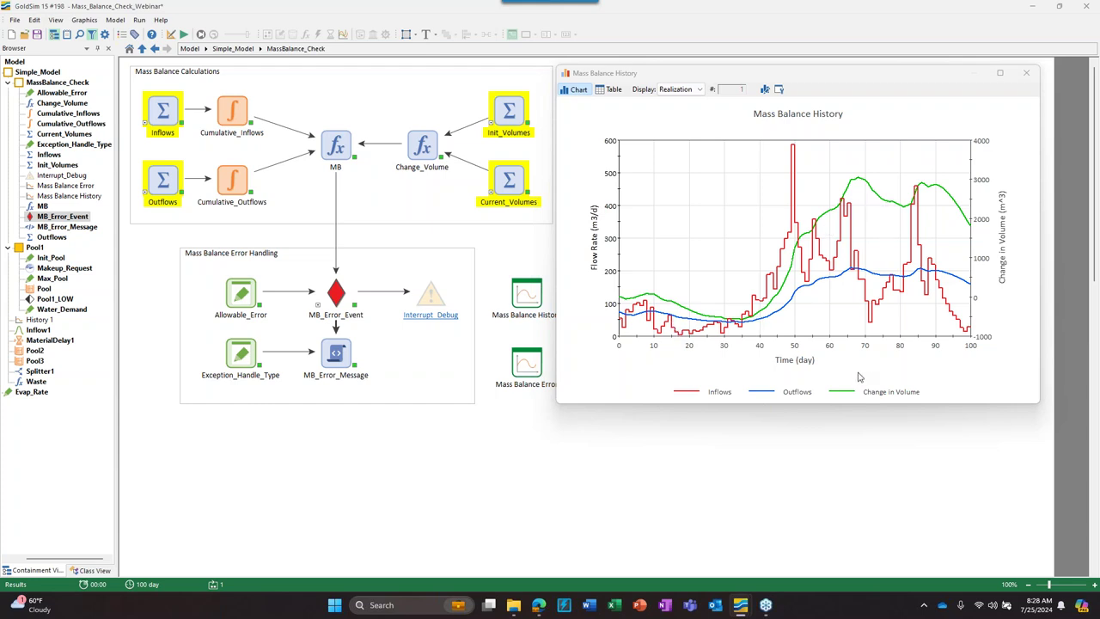
left_click(1026, 73)
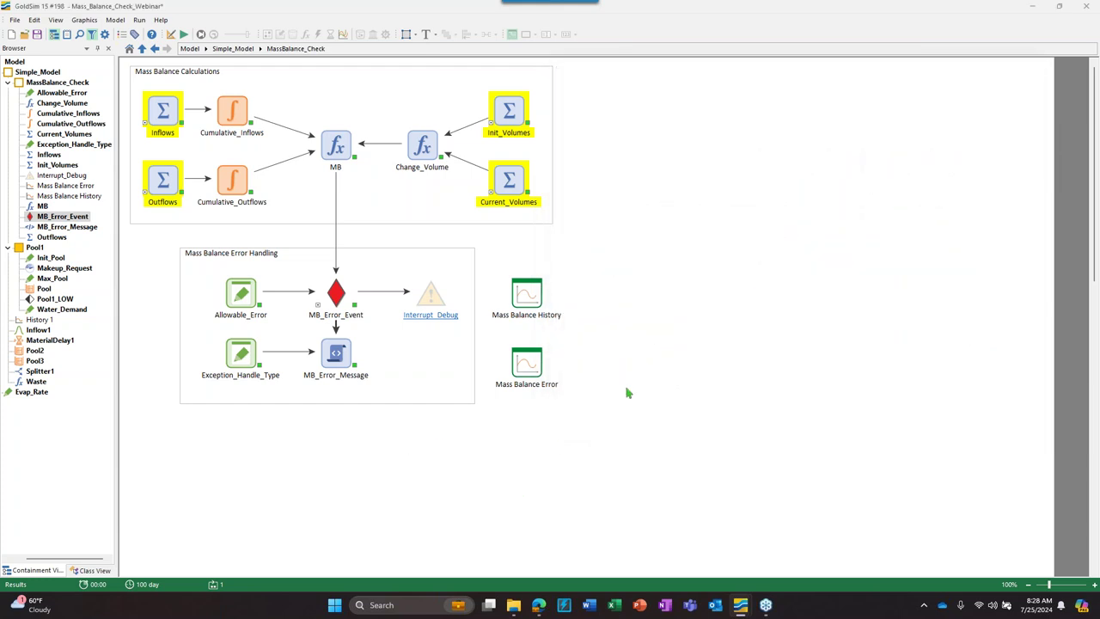
- Return the model to edit mode and check Pool2's initial quantity in Simple_Model
key("F4")
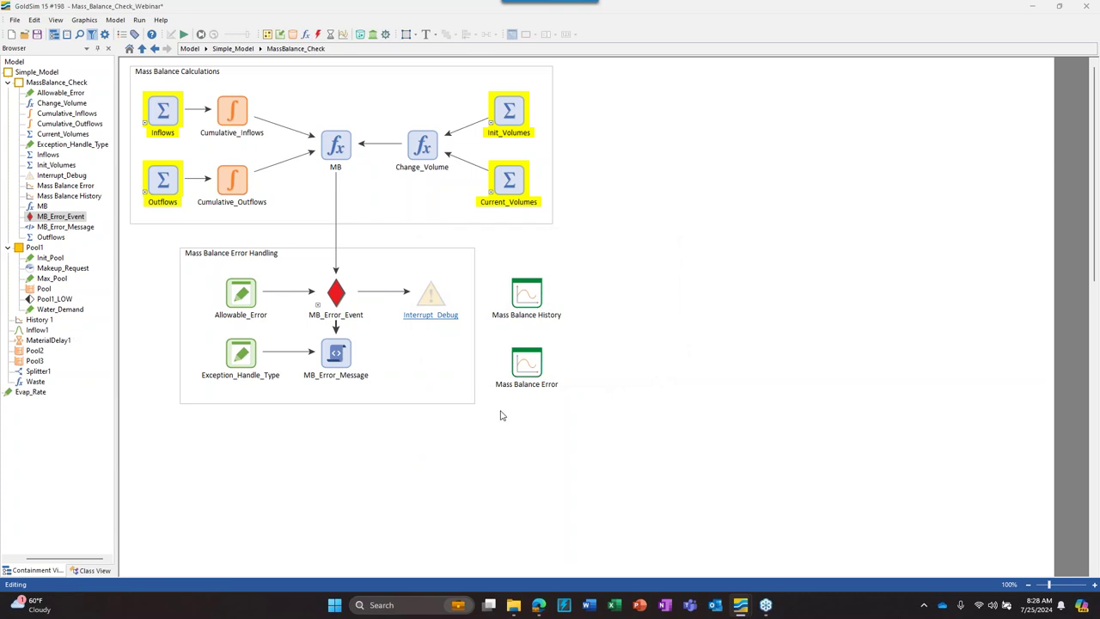
left_click(229, 48)
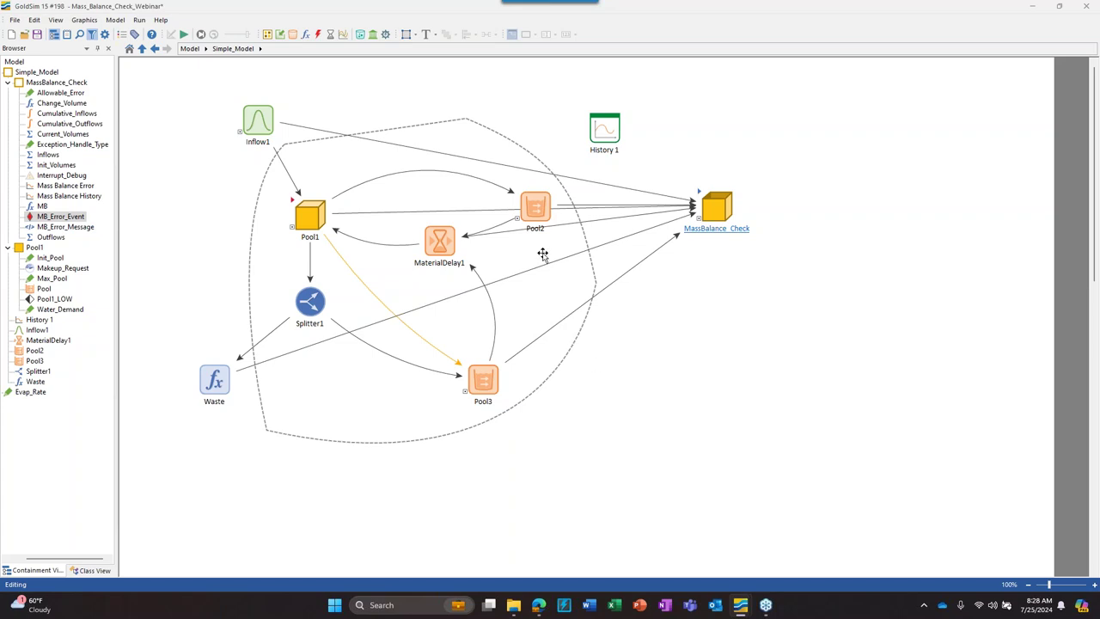
mouse_move(534, 203)
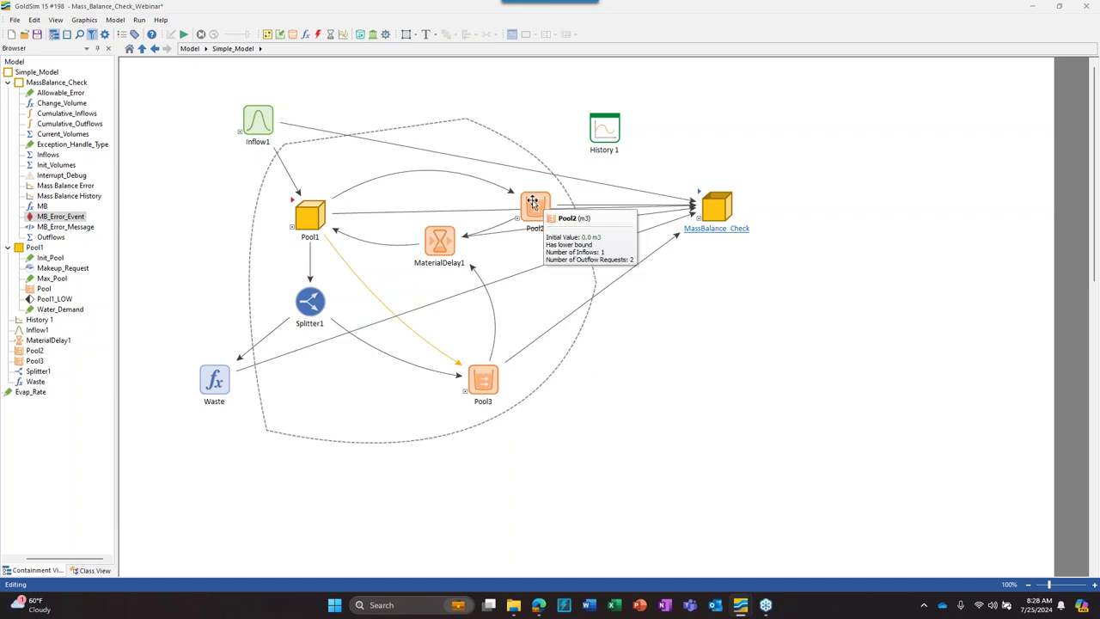
left_click(527, 213)
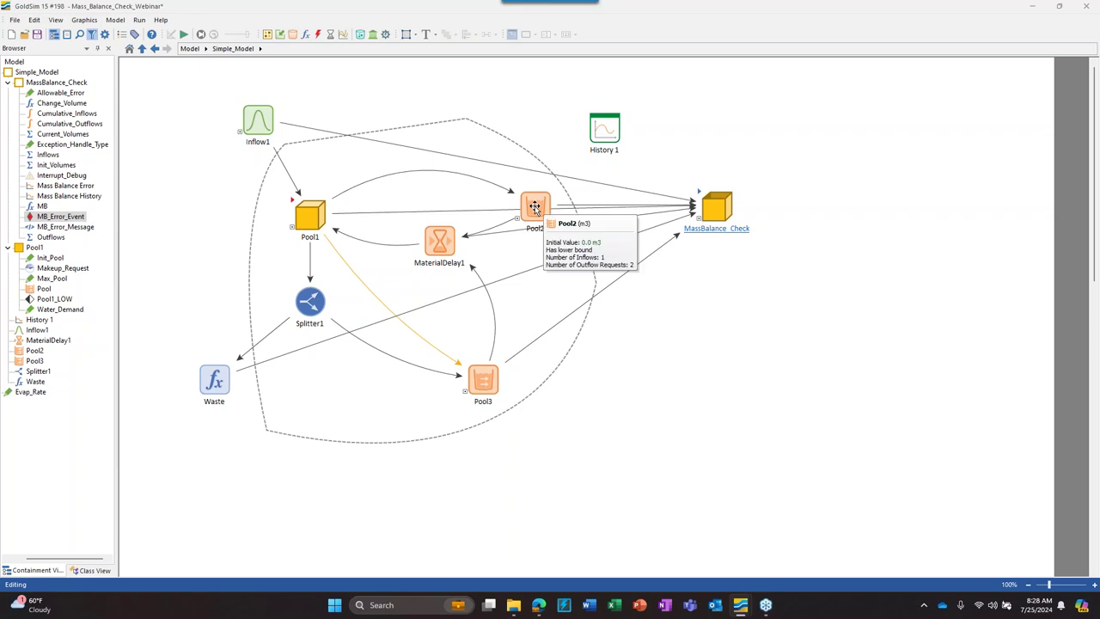
double_click(528, 213)
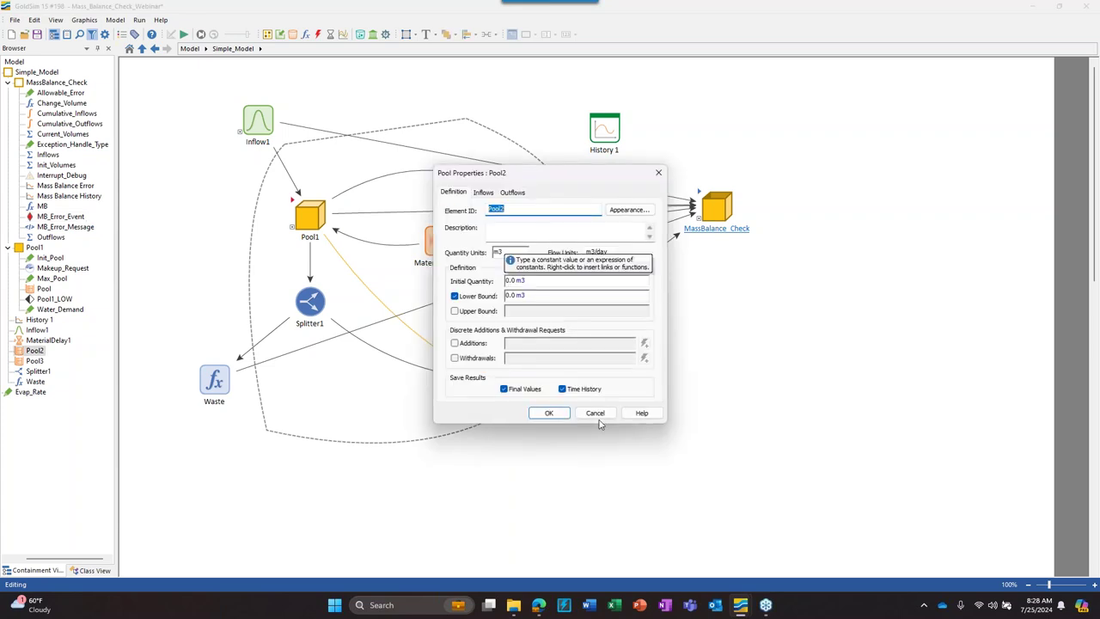
left_click(534, 411)
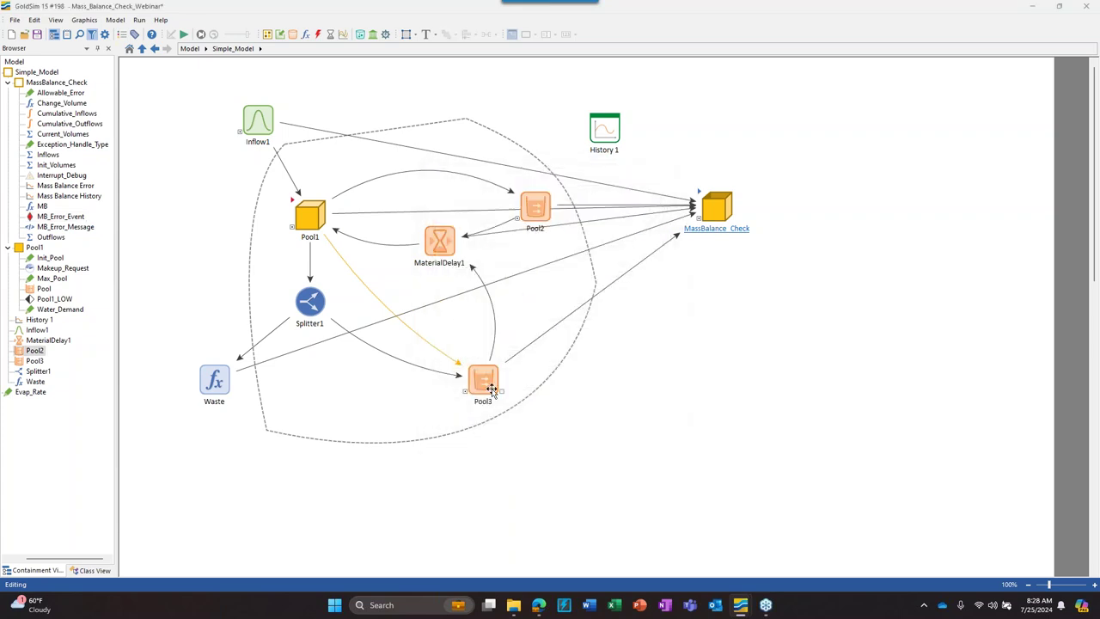
- Move the MassBalance_Check container out of Simple_Model to the top-level Model container
right_click(720, 203)
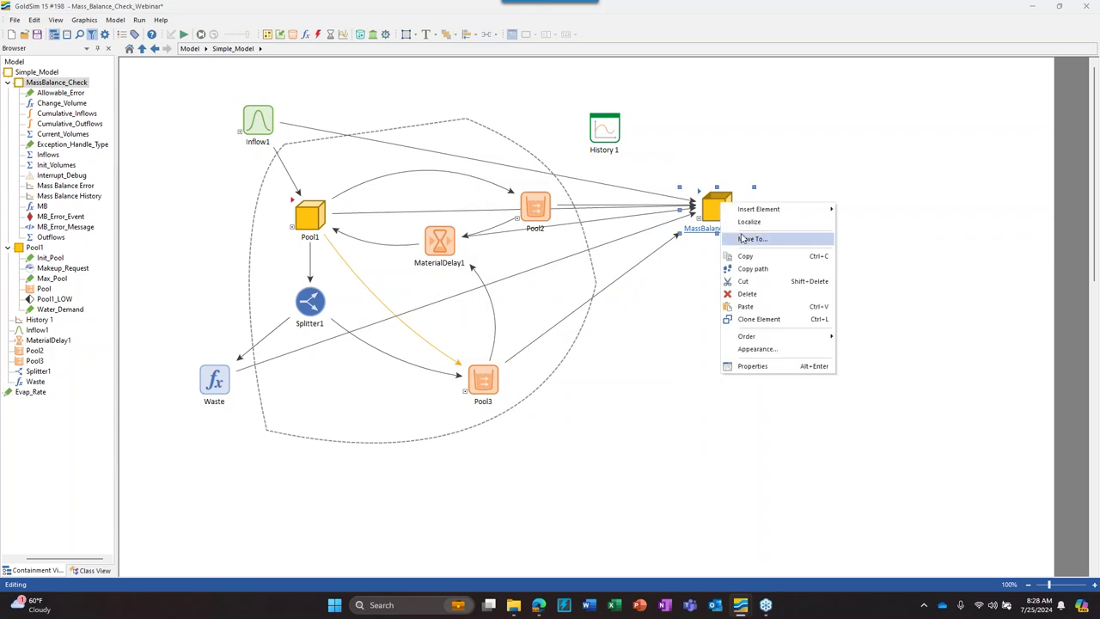
left_click(746, 238)
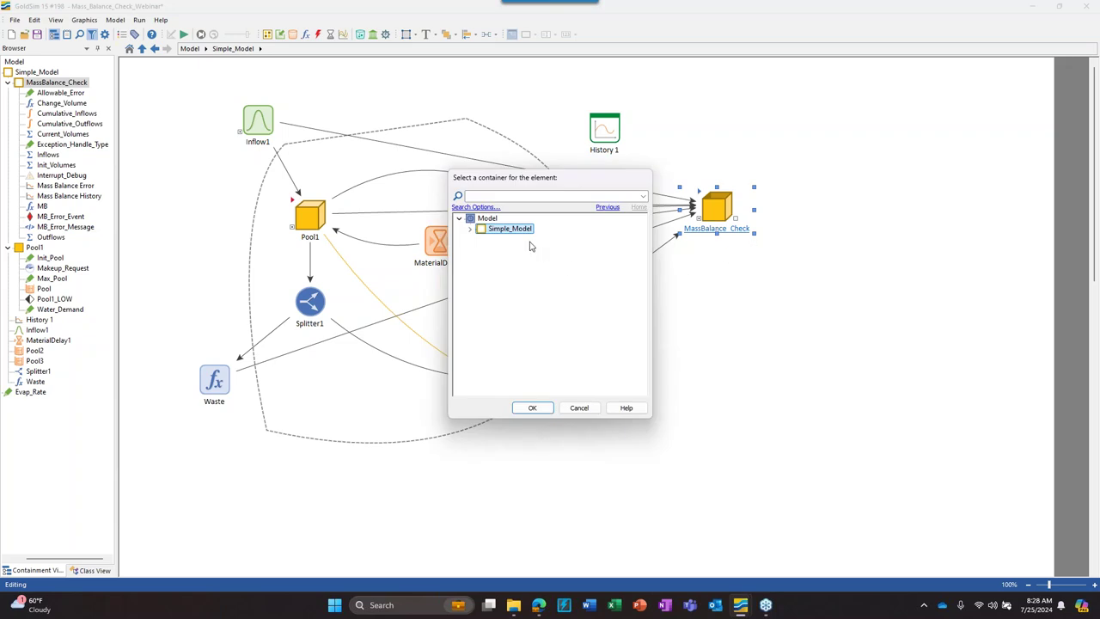
left_click(487, 218)
left_click(537, 409)
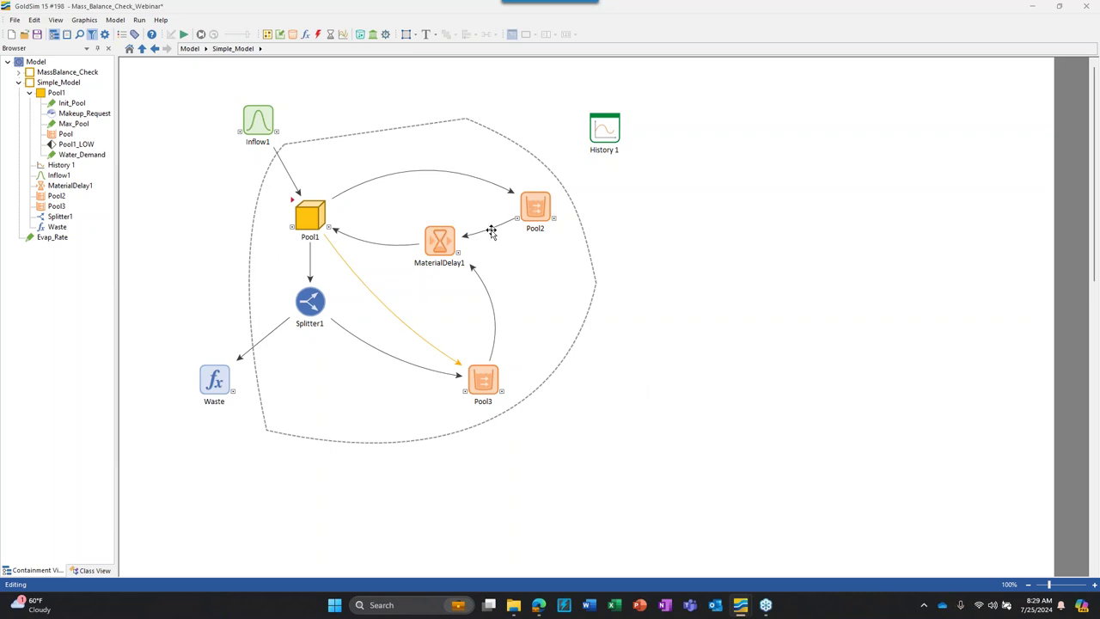
- At the model's top level, place MassBalance_Check beside Simple_Model on its right and Evap_Rate just below Simple_Model
mouse_move(554, 226)
left_click(188, 49)
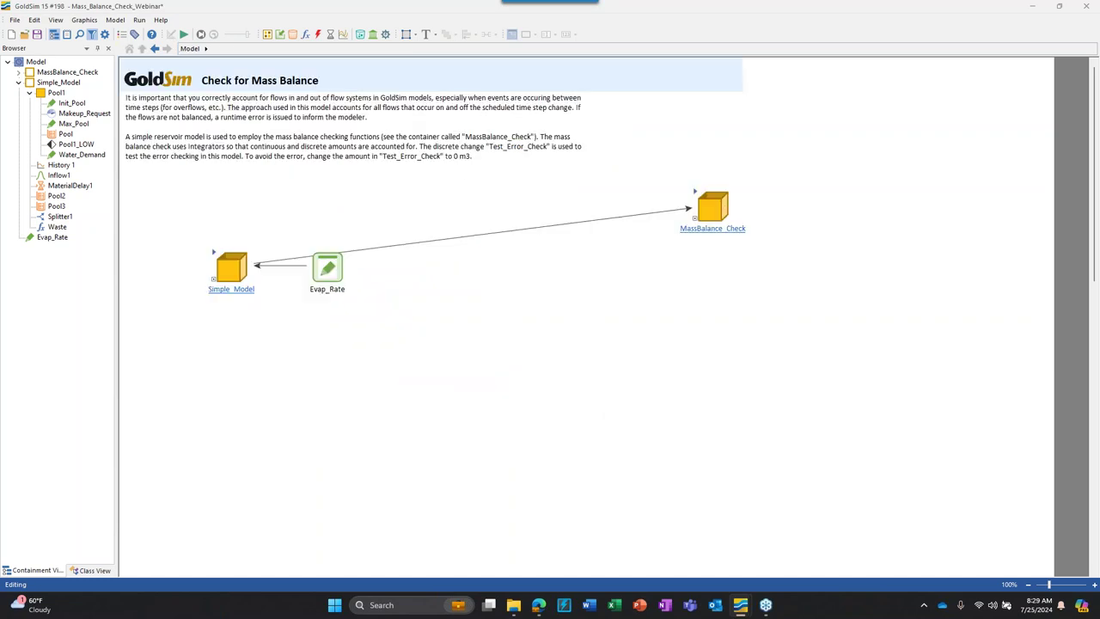
left_click_drag(726, 209, 401, 323)
left_click_drag(321, 259, 232, 332)
left_click_drag(387, 320, 379, 275)
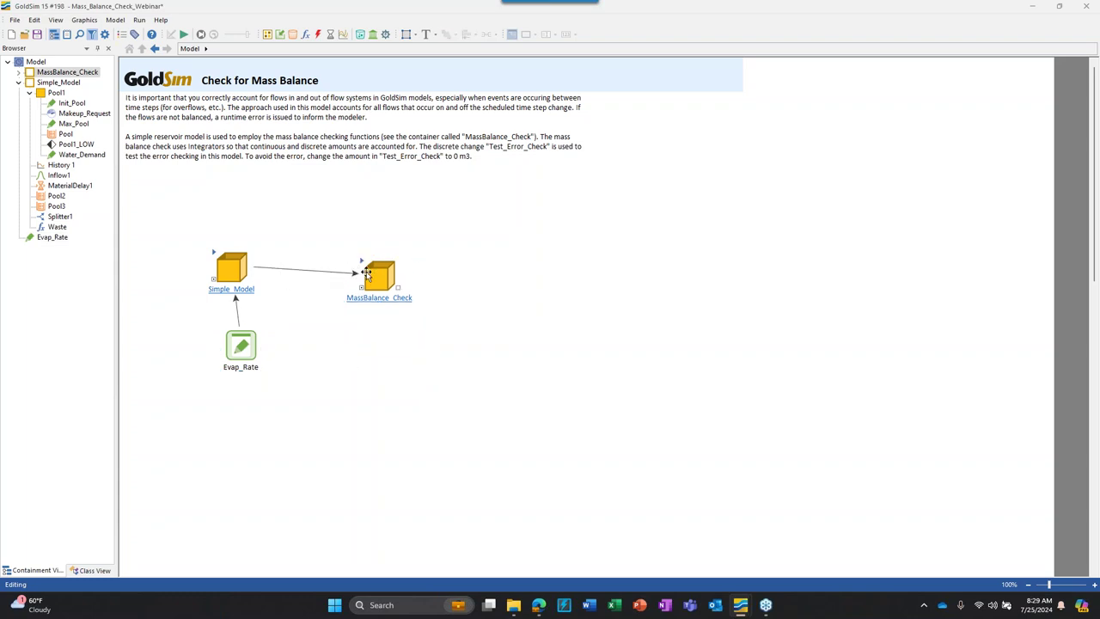
- Set the initial quantity of Pool2 in Simple_Model to 10.0 m3
left_click(226, 258)
double_click(226, 258)
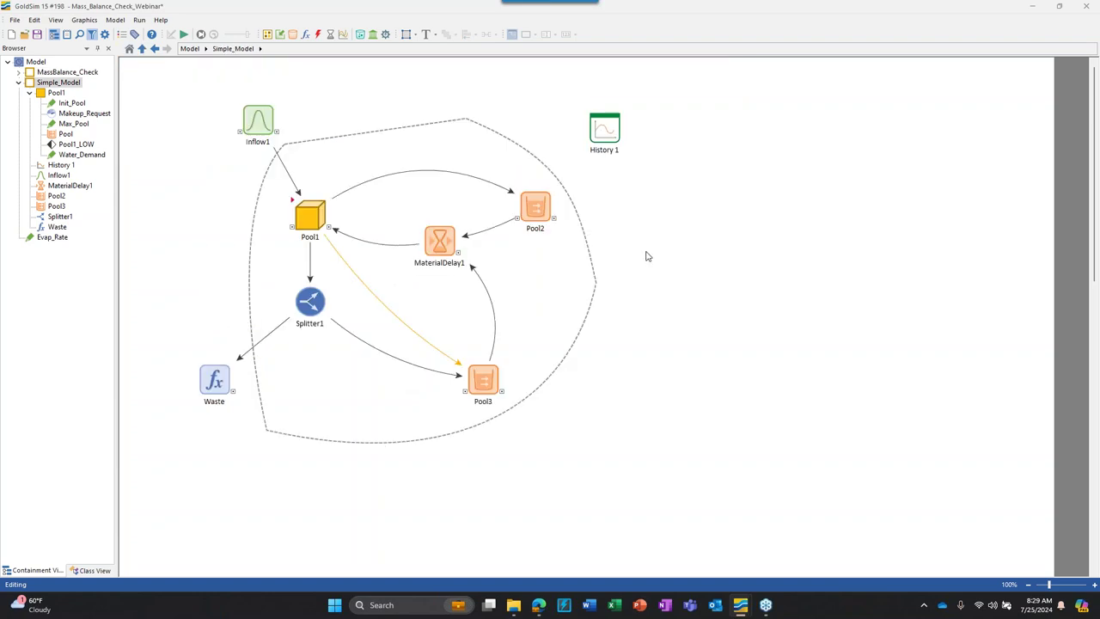
double_click(534, 206)
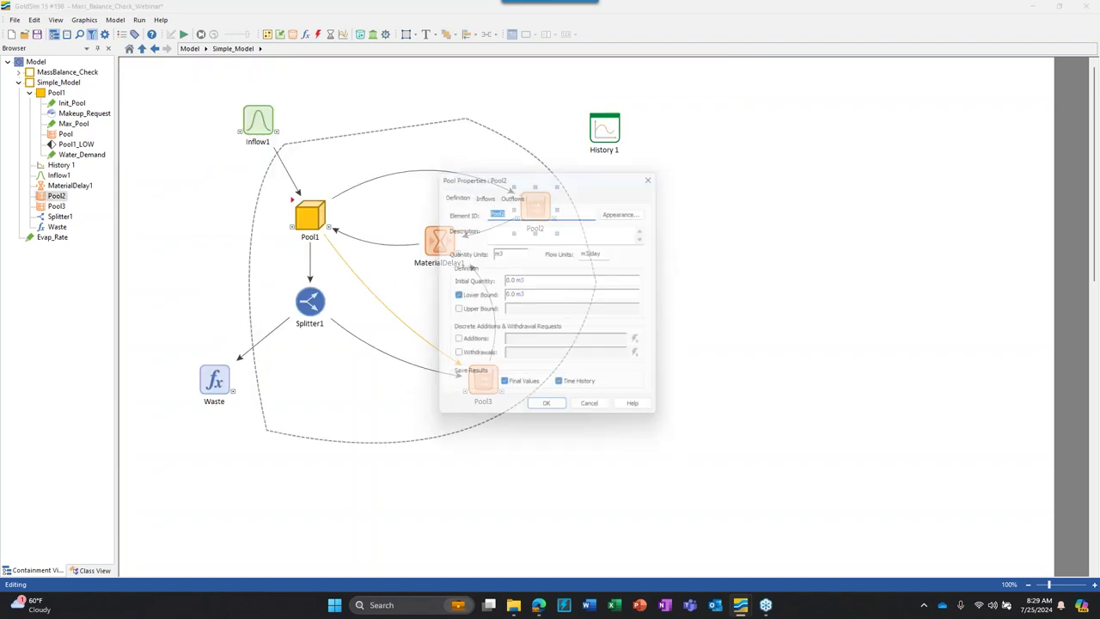
left_click(507, 282)
type("1")
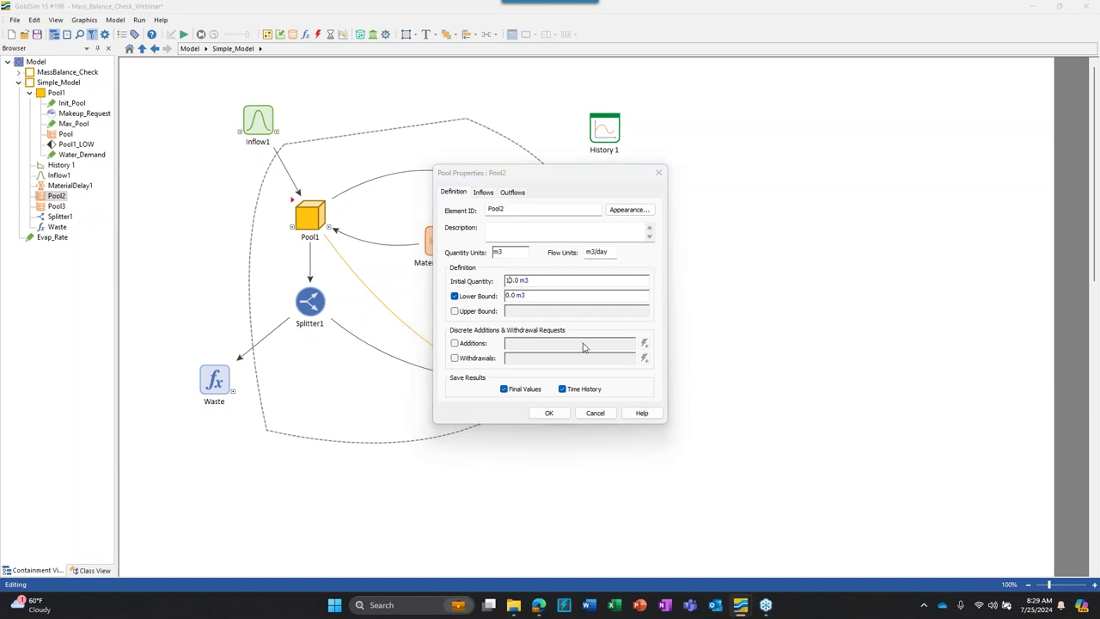
left_click(550, 413)
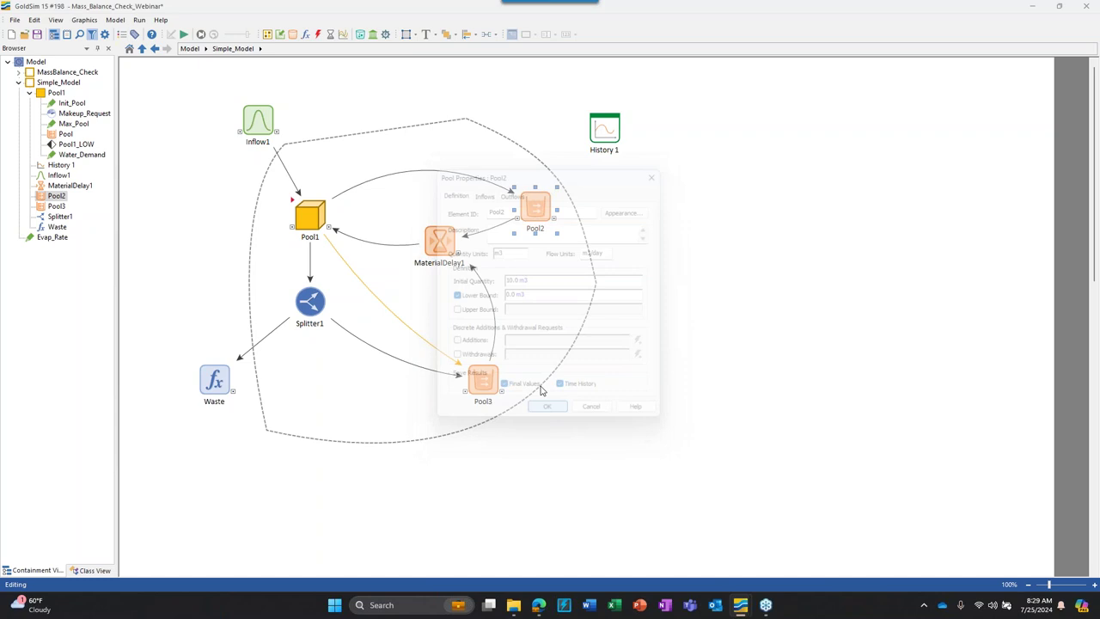
- Run the simulation, acknowledge the mass balance error message and decline to show the run log
left_click(182, 34)
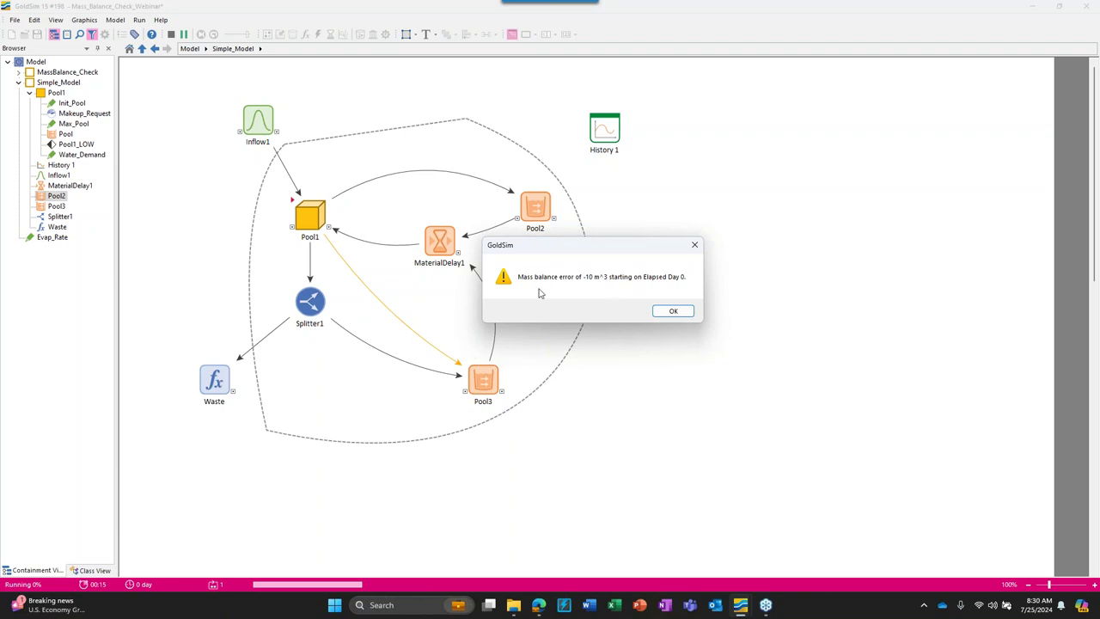
left_click_drag(572, 245, 588, 275)
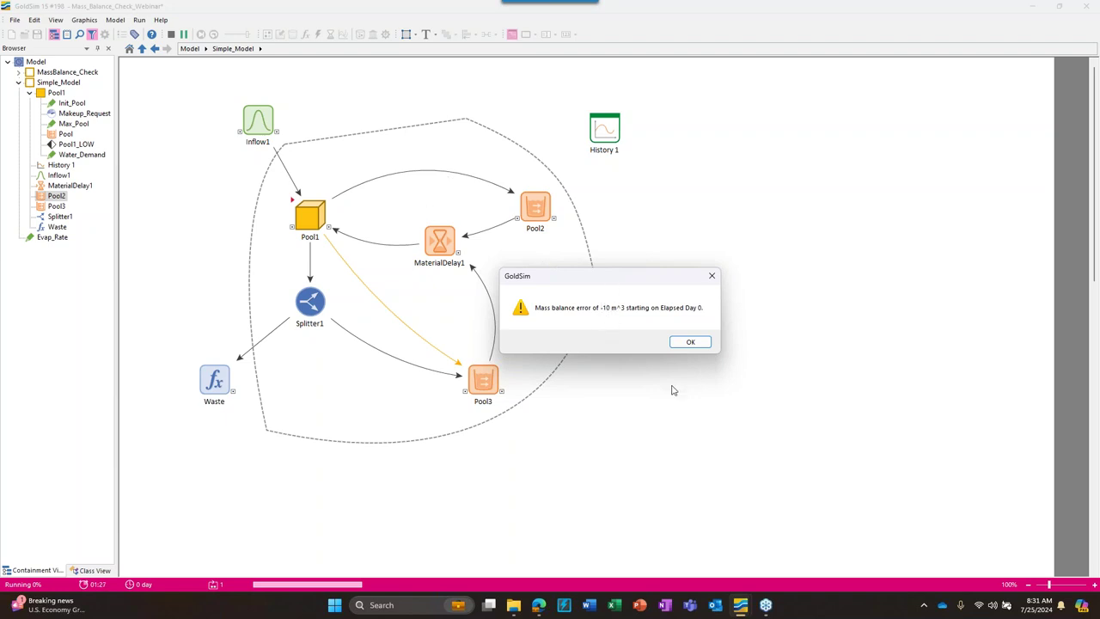
left_click(697, 343)
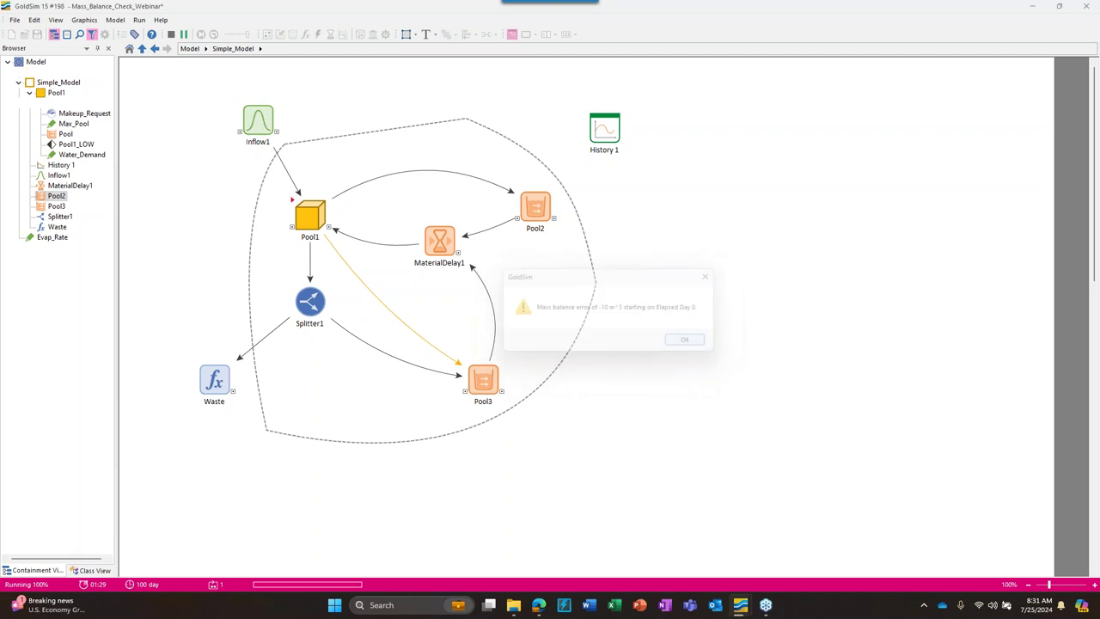
left_click(633, 325)
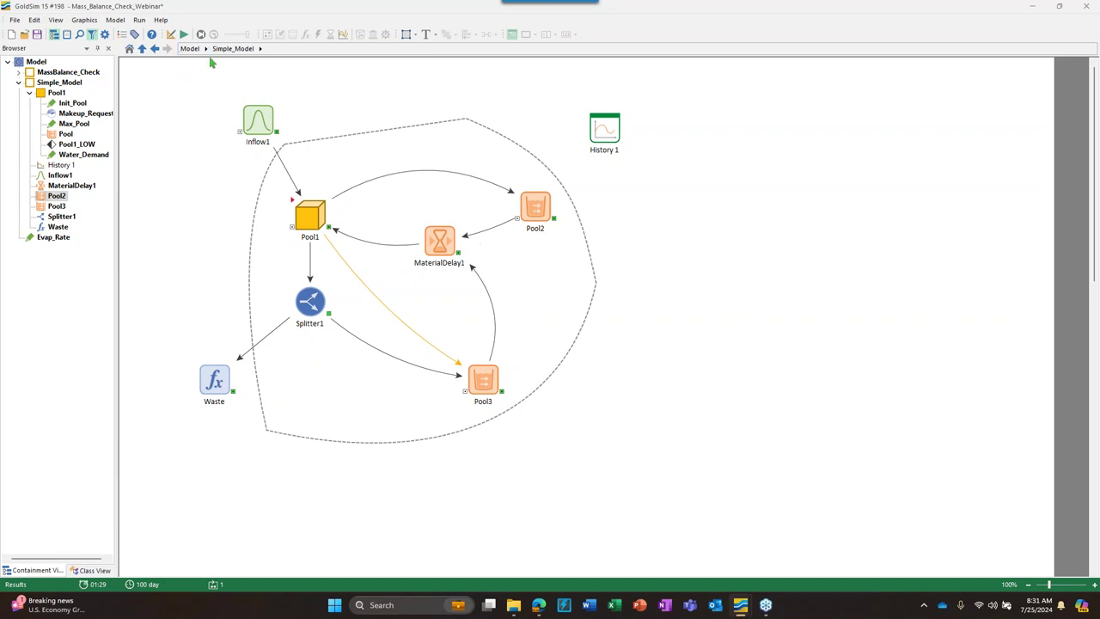
- Return the model to edit mode, deleting all results, and open the MassBalance_Check container
left_click(190, 49)
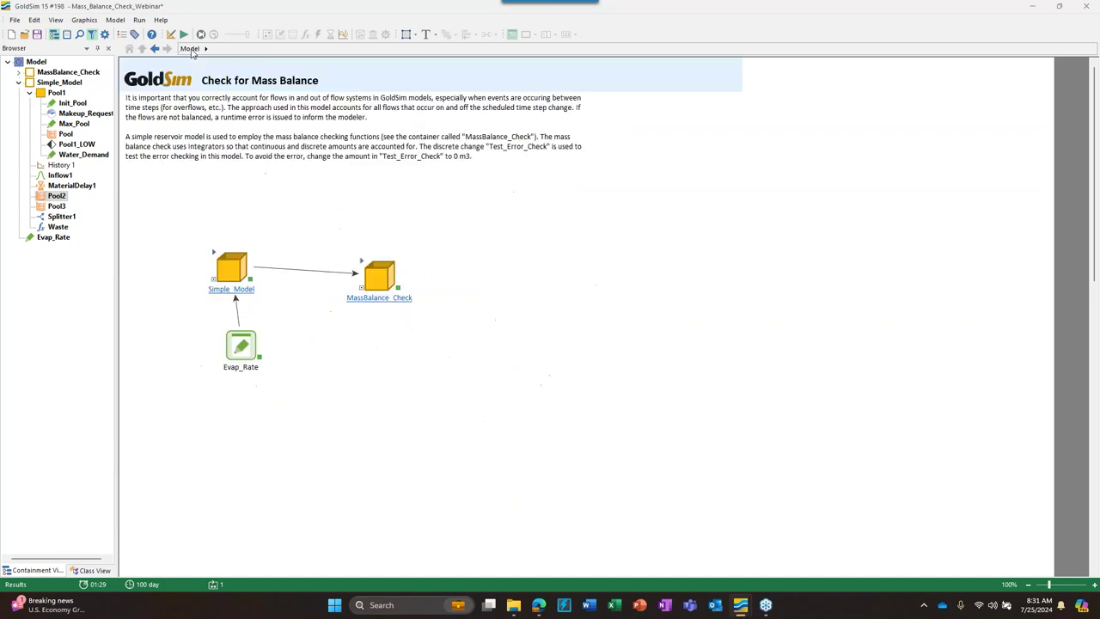
left_click(171, 34)
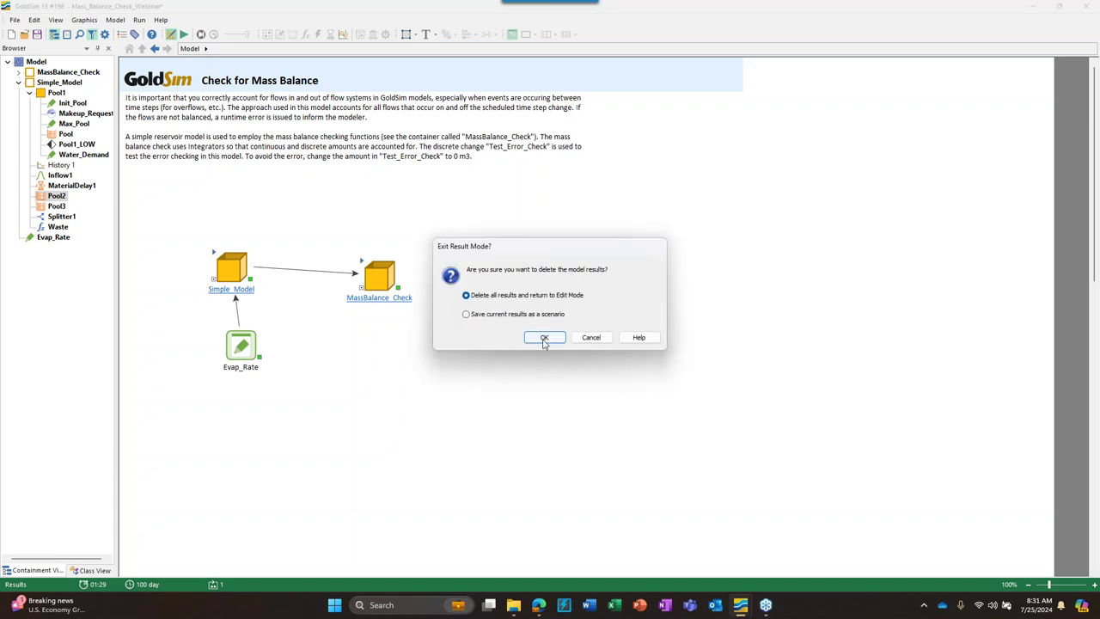
left_click(543, 336)
double_click(367, 263)
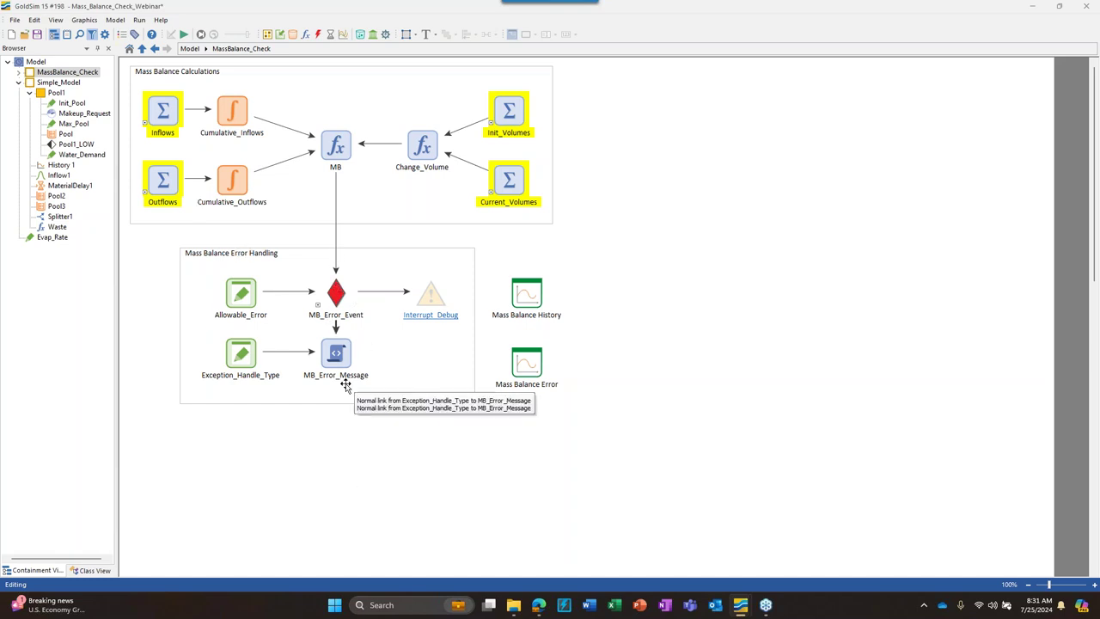
- Review the MB_Error_Event milestone's activation settings and check its Completion_Status output before a run
mouse_move(335, 296)
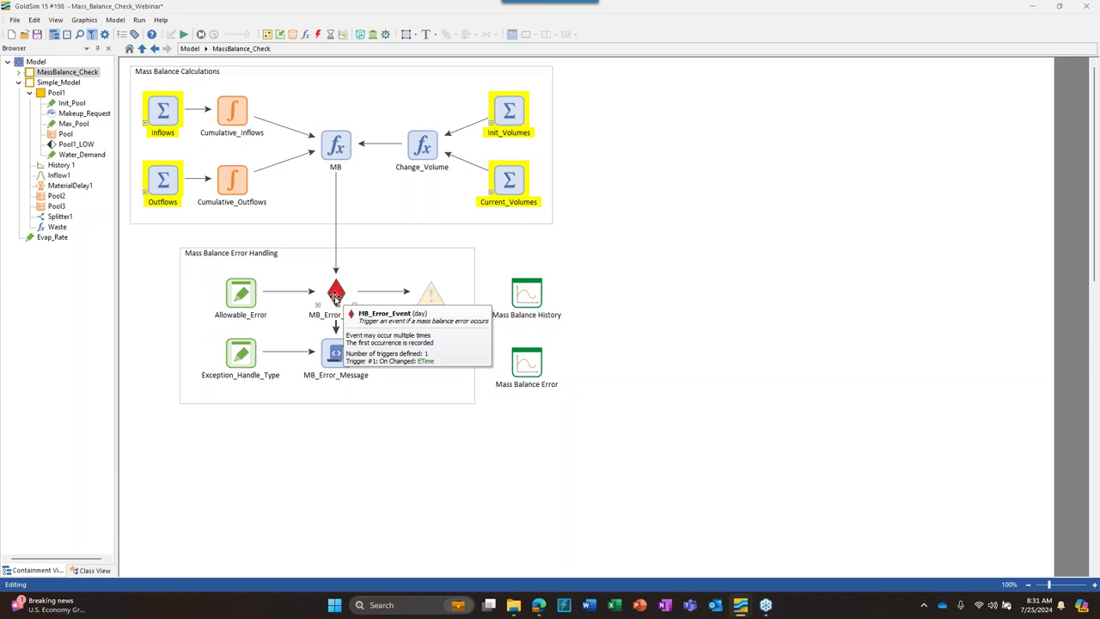
double_click(335, 296)
mouse_move(543, 187)
left_mouse_down()
mouse_move(563, 189)
mouse_move(554, 182)
left_mouse_up()
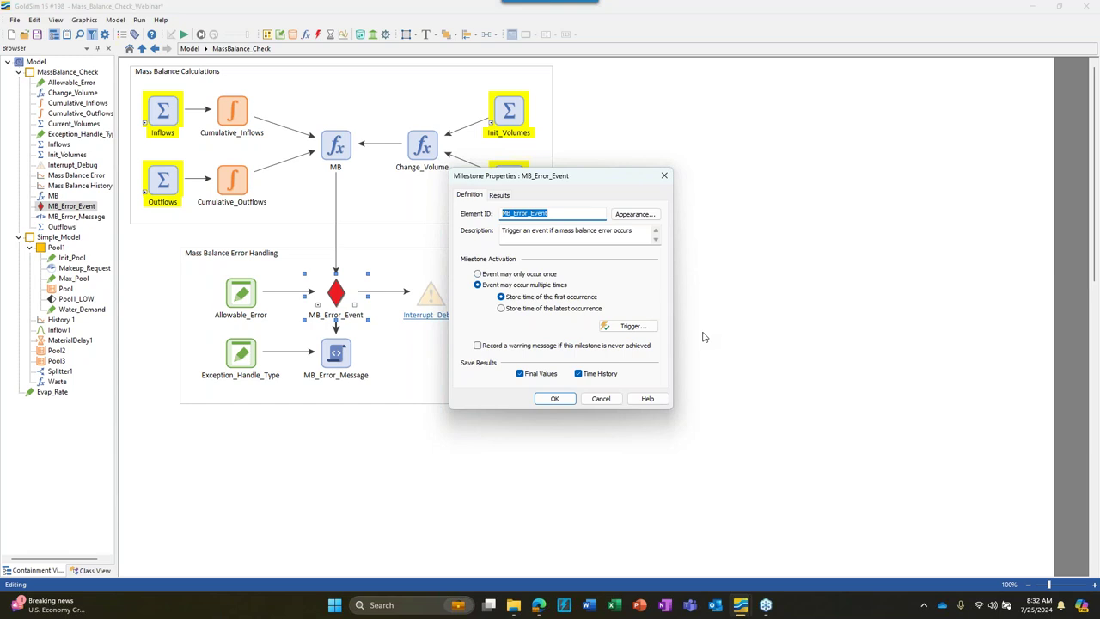
left_click(554, 398)
left_click(352, 307)
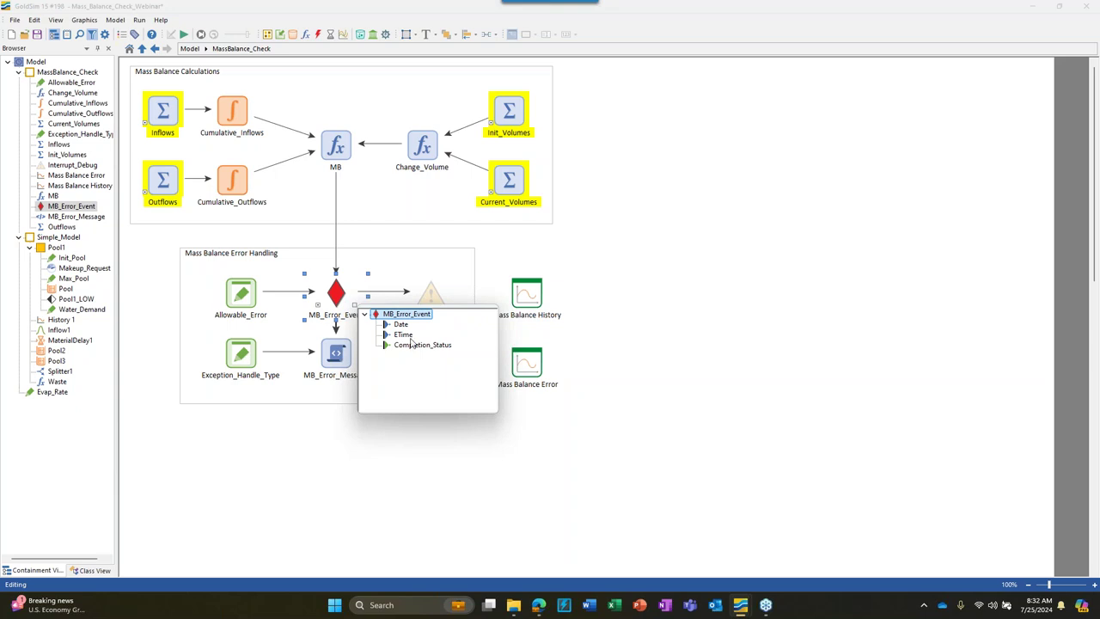
mouse_move(438, 348)
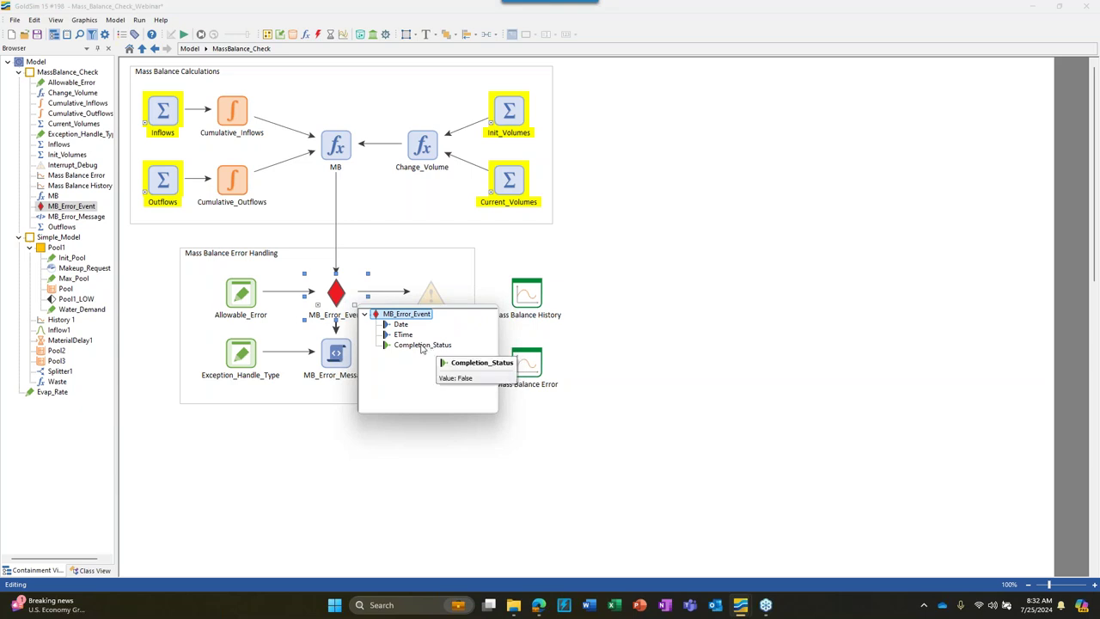
left_click(422, 346)
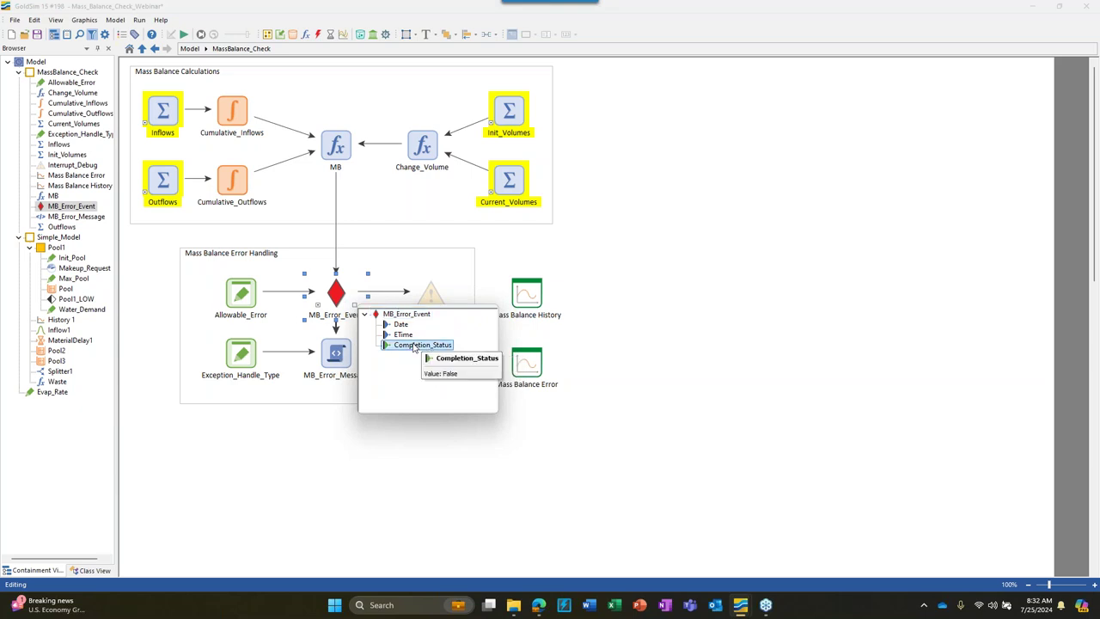
- Rerun the simulation without showing the run log, and inspect MB_Error_Event's Completion_Status, Date and ETime outputs
key("F5")
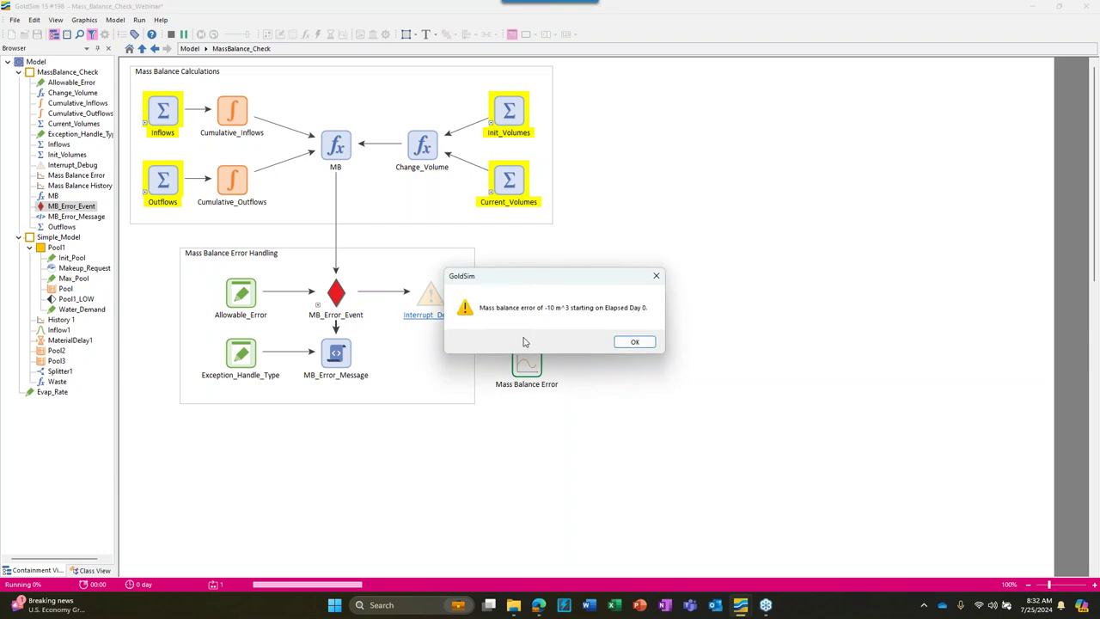
left_click(634, 343)
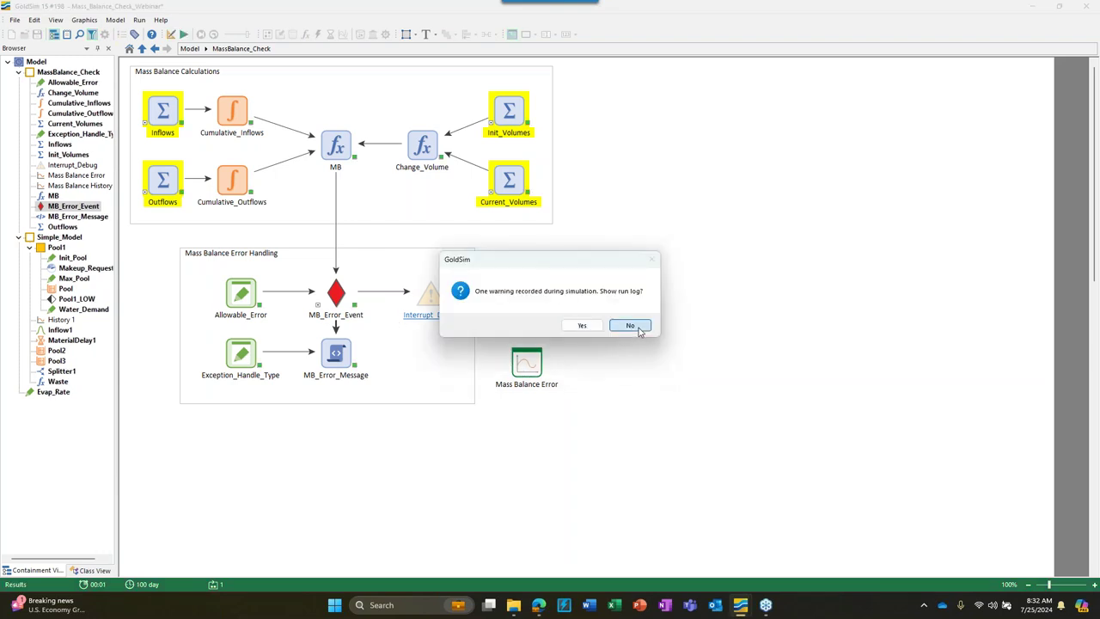
left_click(636, 326)
left_click(355, 306)
mouse_move(408, 347)
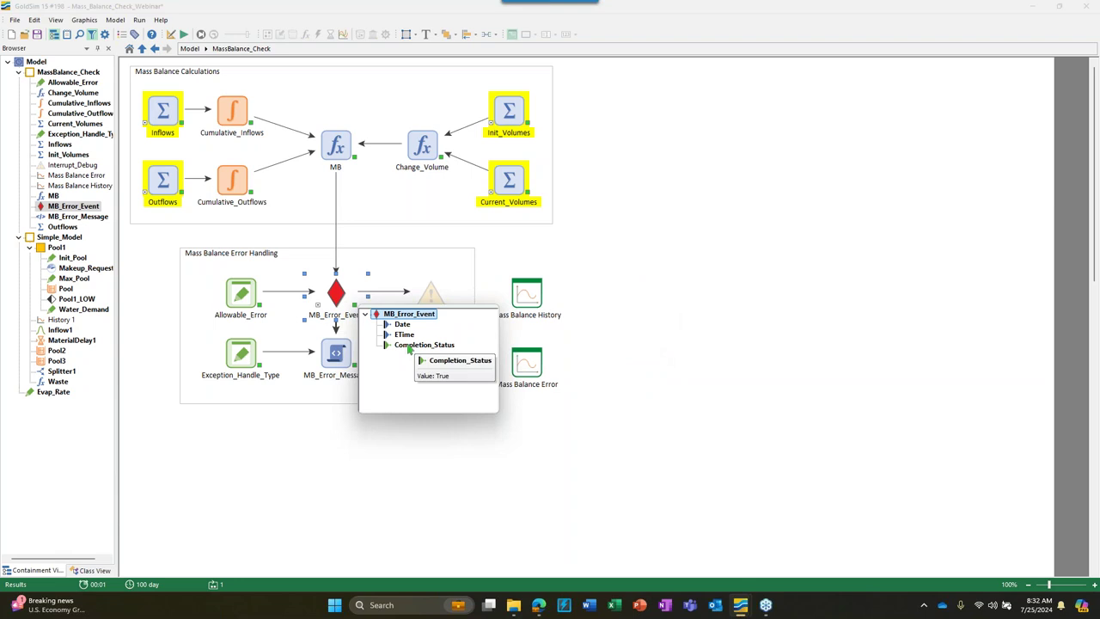
mouse_move(404, 326)
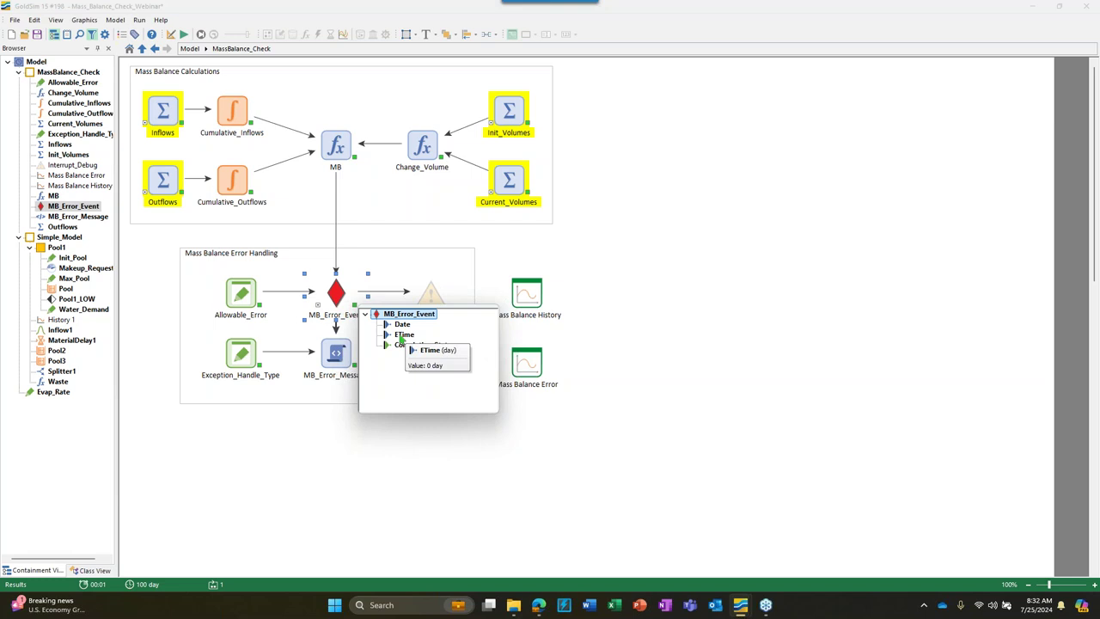
left_click(767, 351)
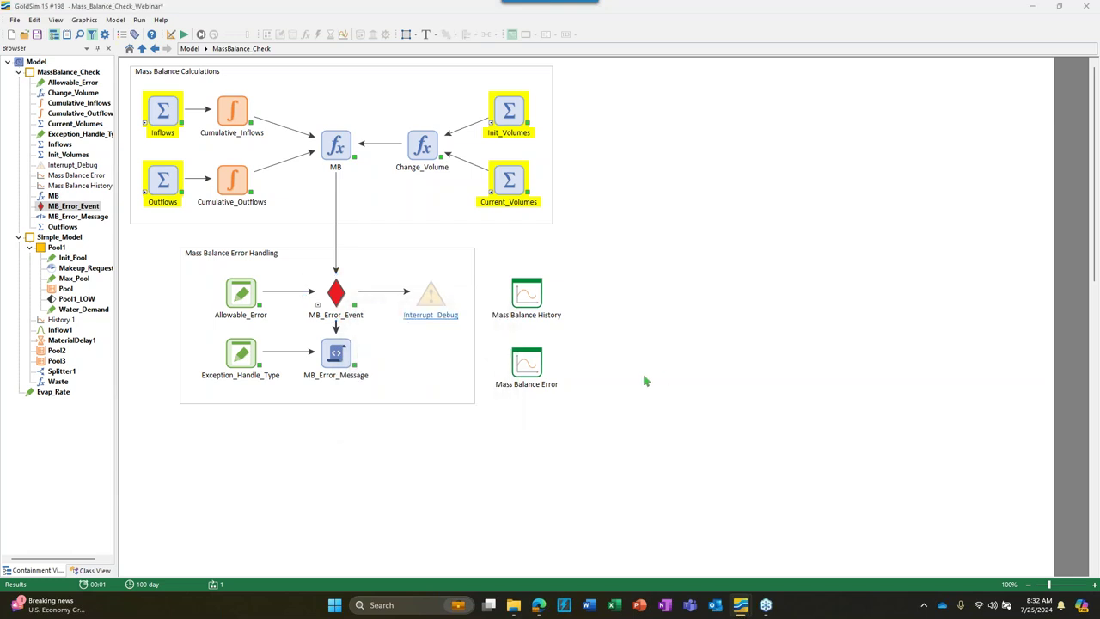
- Examine MB_Error_Event's trigger definition and its required condition comparing the absolute MB value with Allowable_Error
double_click(336, 295)
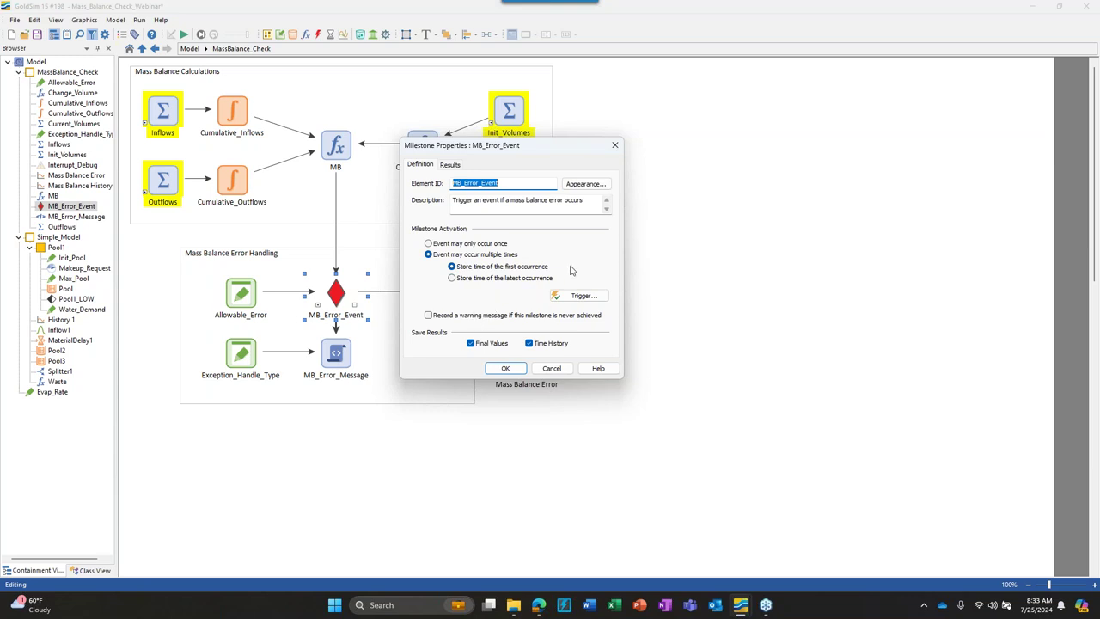
left_click(505, 368)
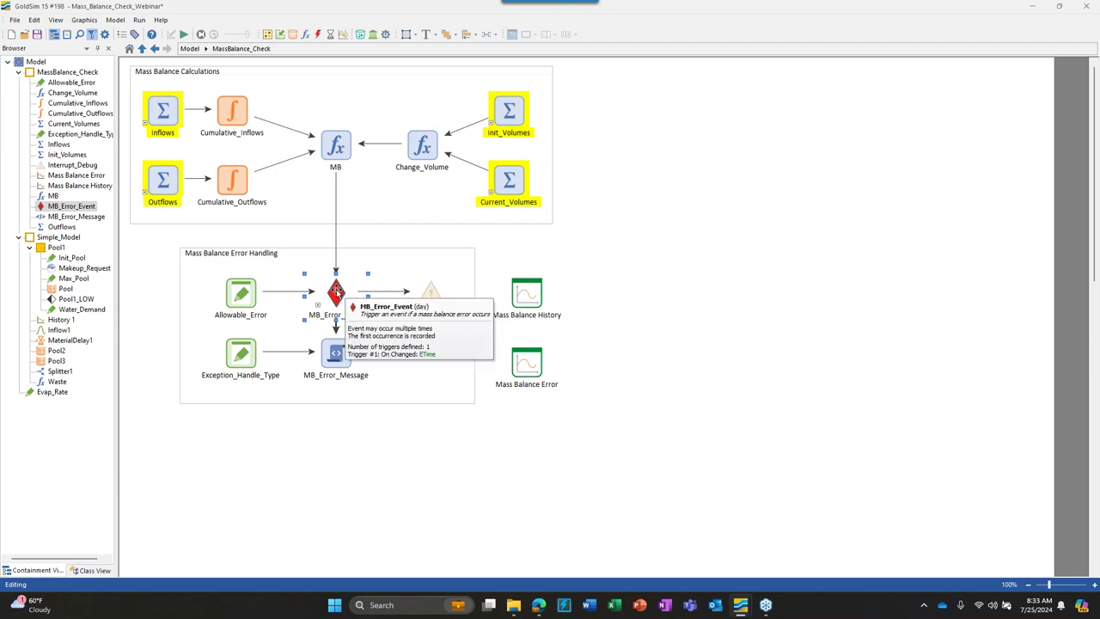
double_click(335, 291)
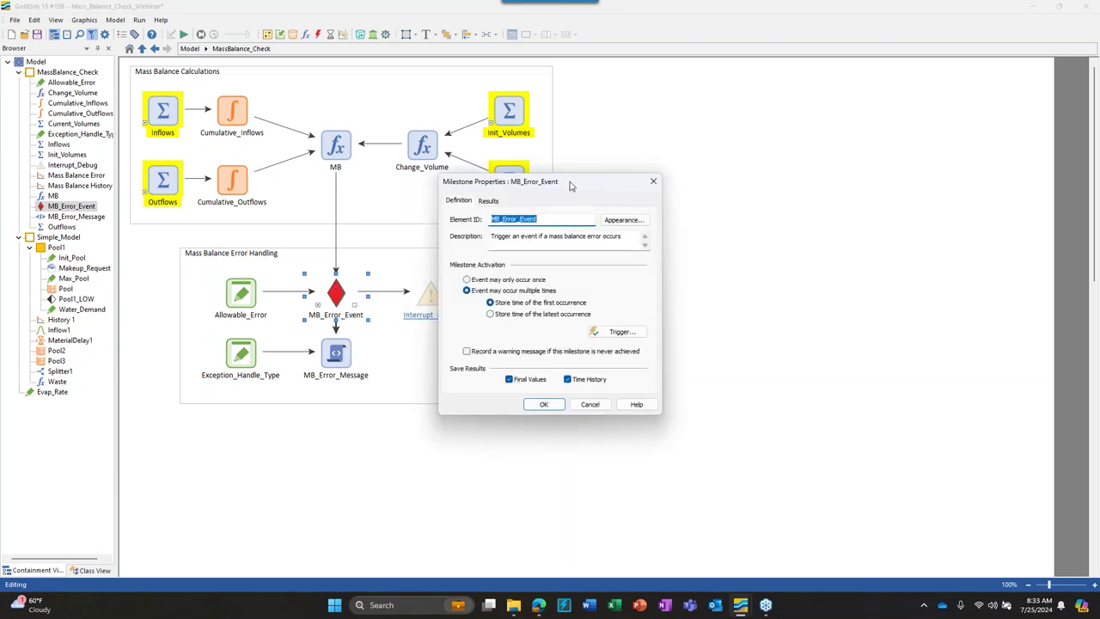
left_click_drag(571, 186, 705, 174)
left_click(580, 288)
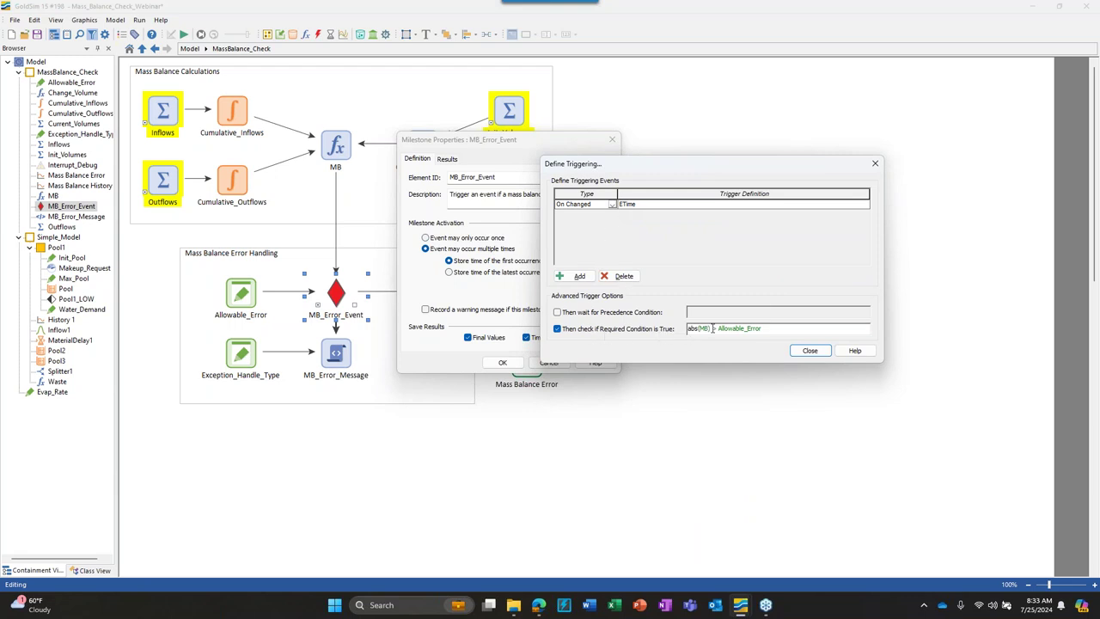
left_click_drag(713, 329, 687, 328)
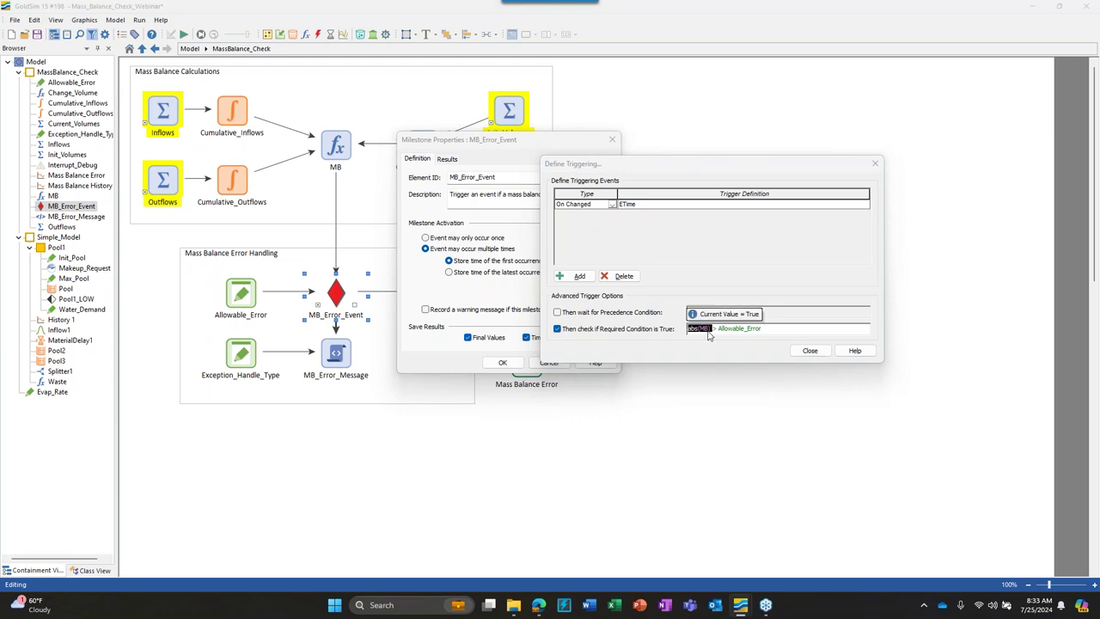
left_click(726, 330)
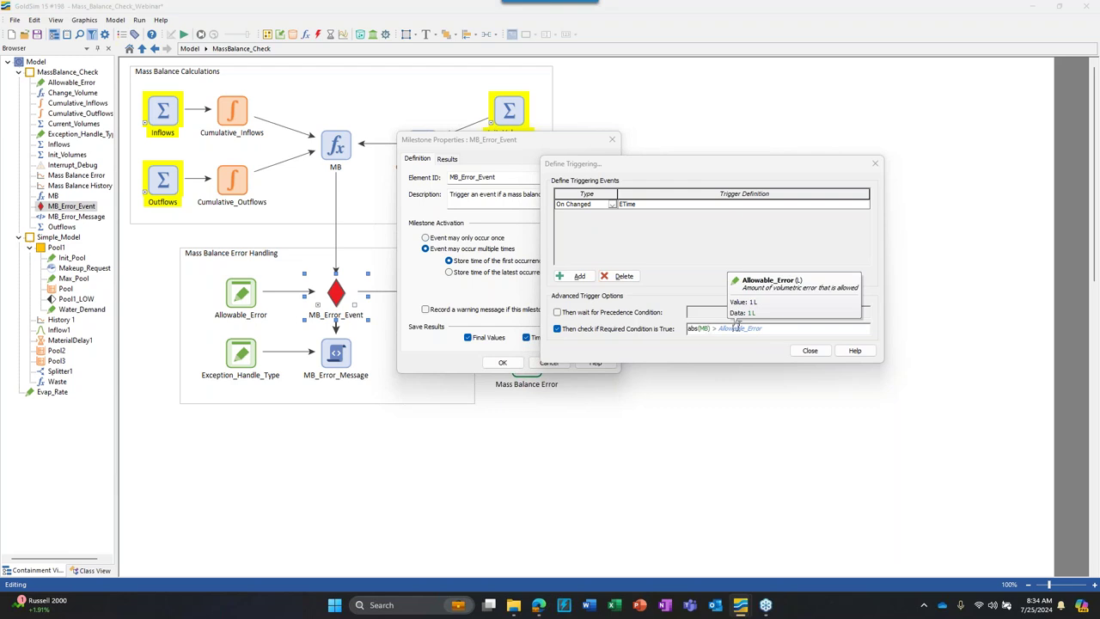
left_click(814, 350)
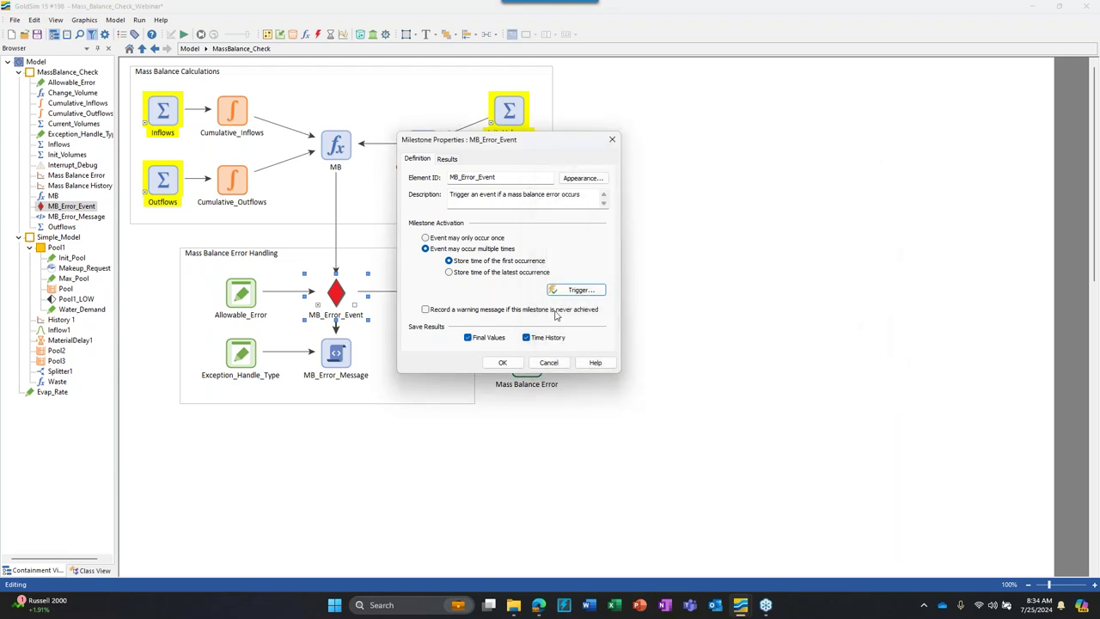
left_click(503, 361)
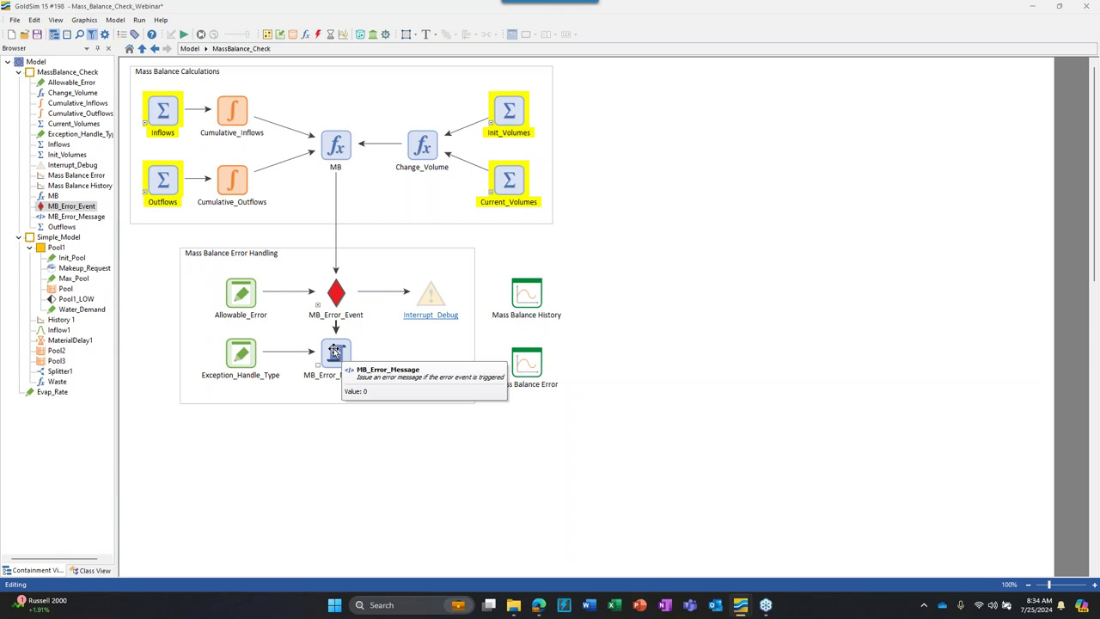
- Run the simulation, acknowledge the mass balance error message and open the run log
key("F5")
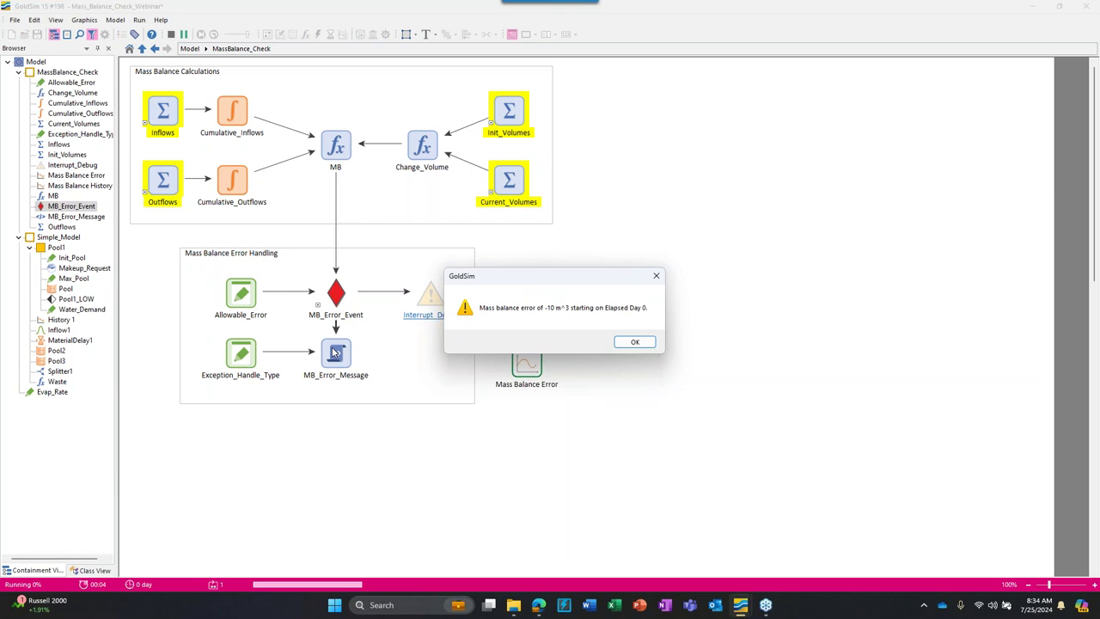
left_click(635, 342)
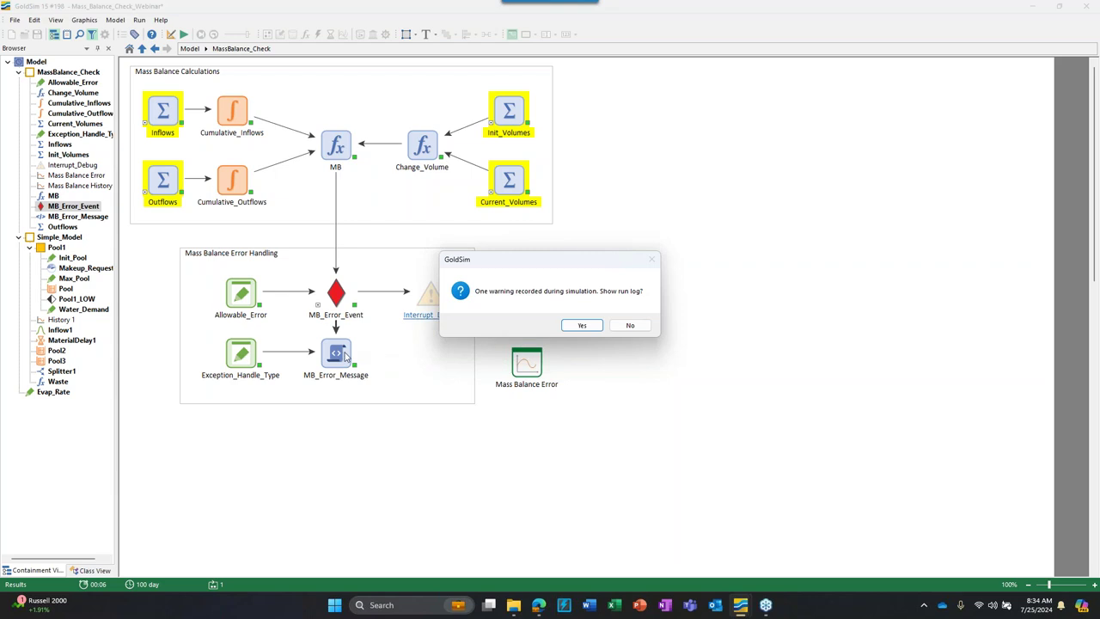
left_click(581, 325)
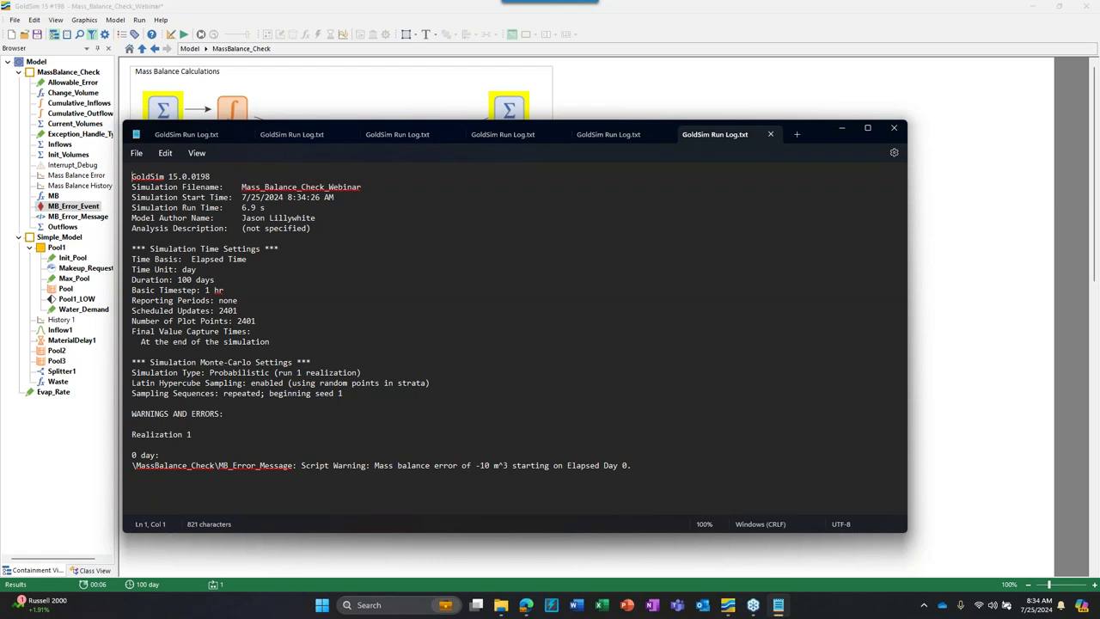
- Examine the warnings and errors section of the run log for the MB_Error_Message script entry and close the log
left_click_drag(129, 414, 225, 477)
left_click(249, 465)
double_click(308, 465)
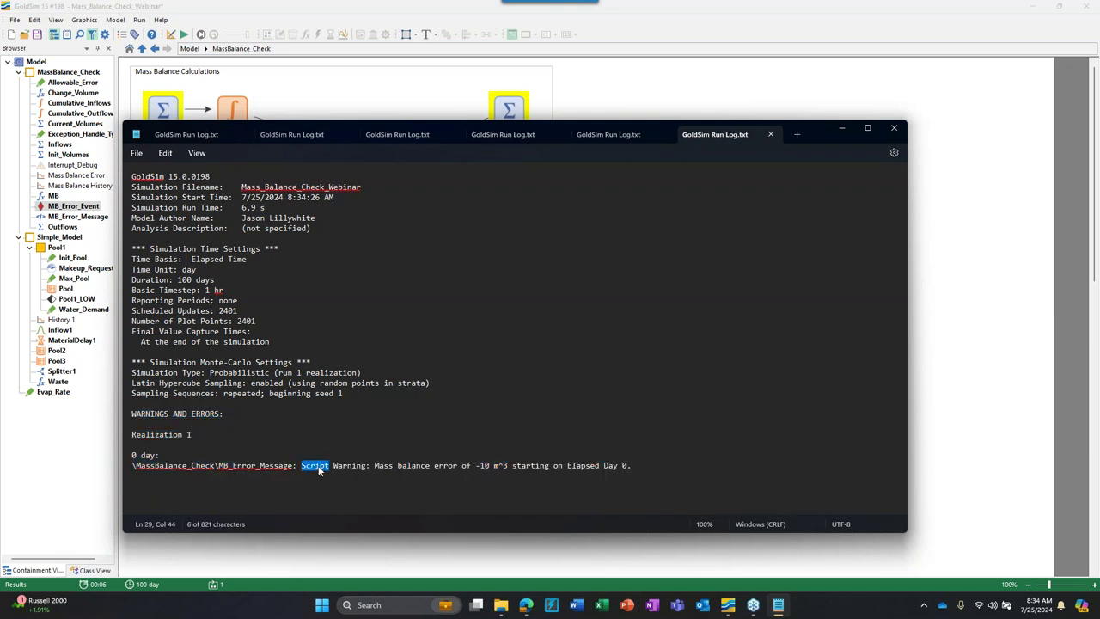
double_click(349, 465)
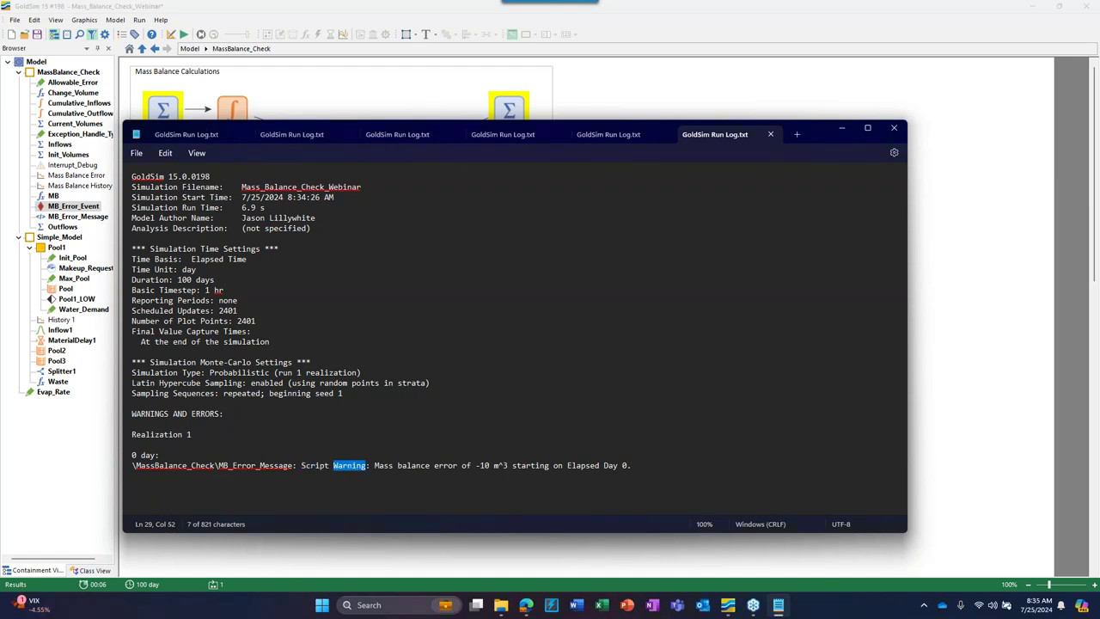
left_click_drag(376, 465, 628, 465)
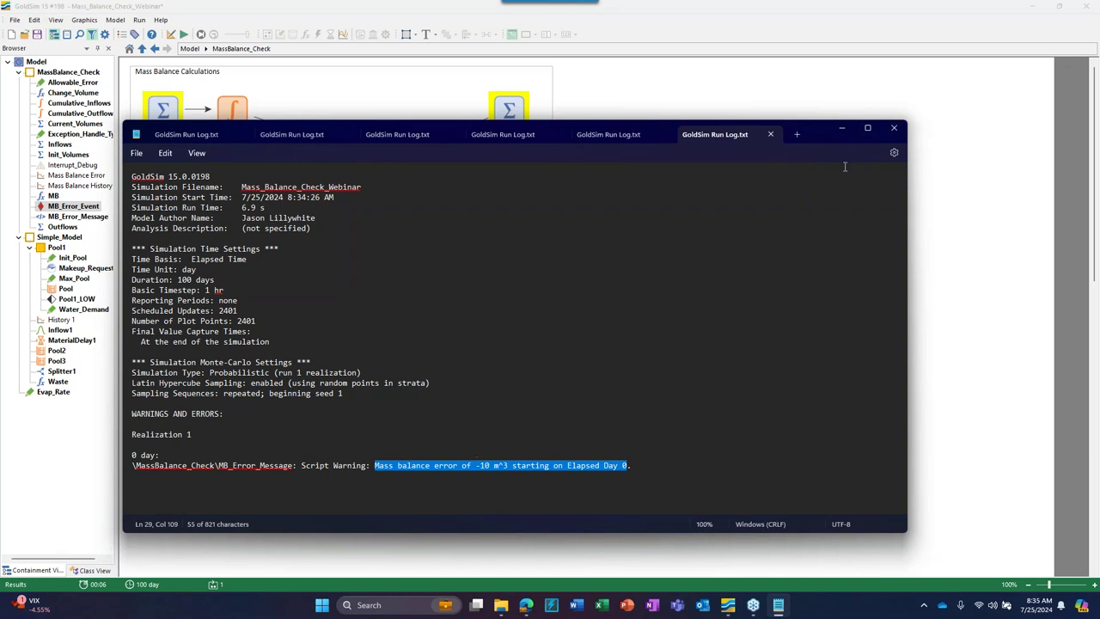
left_click(894, 127)
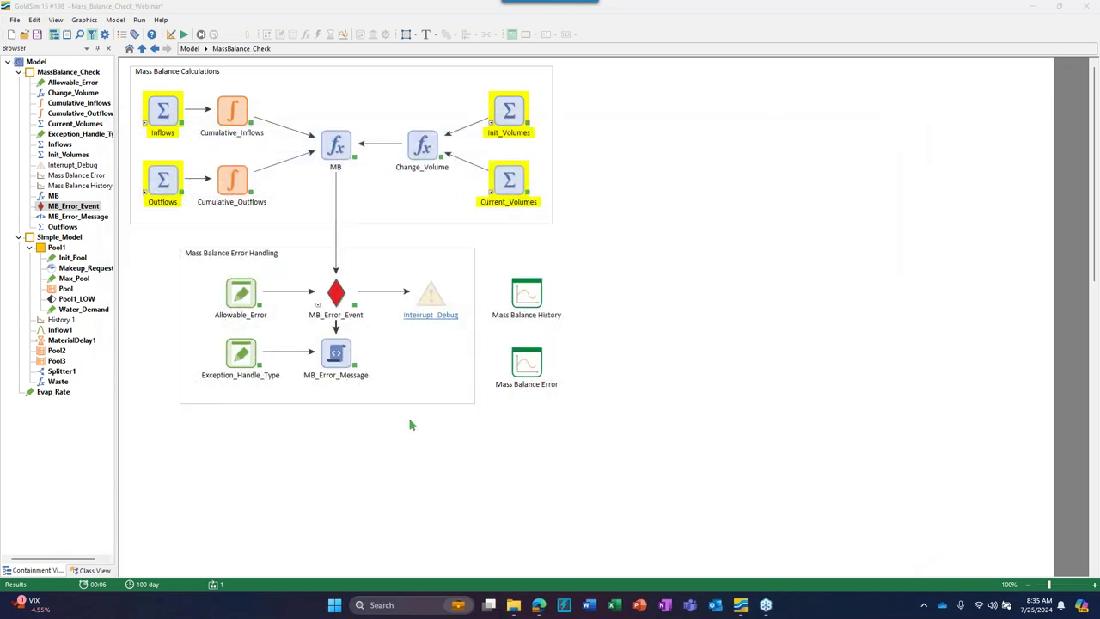
- Return the model to edit mode, deleting all results, and review the option codes of the Exception_Handle_Type element
left_click(171, 36)
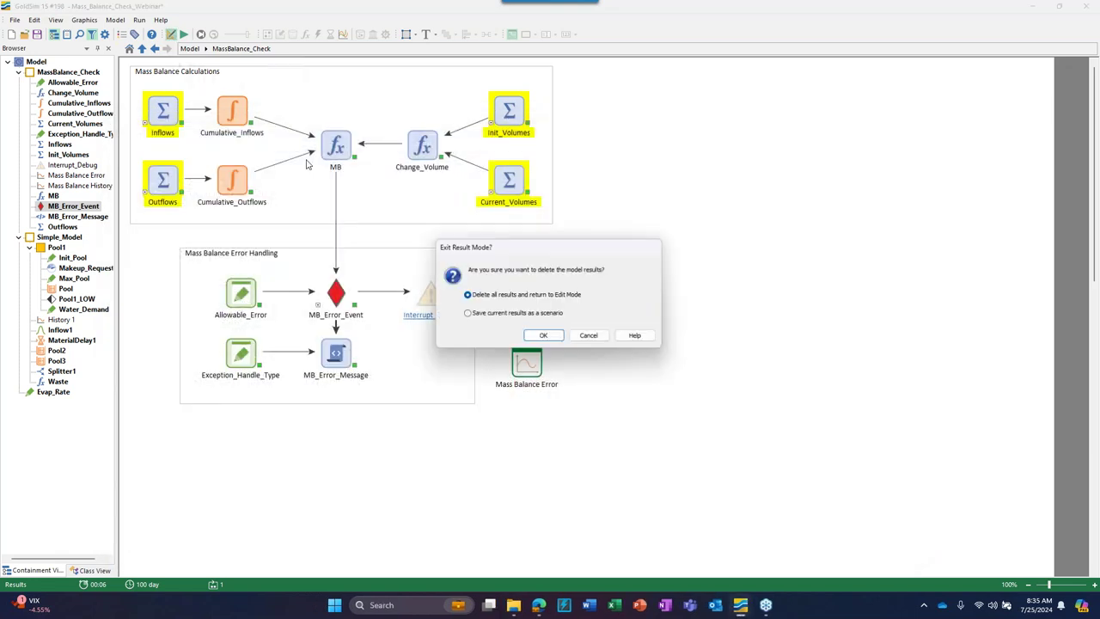
left_click(541, 338)
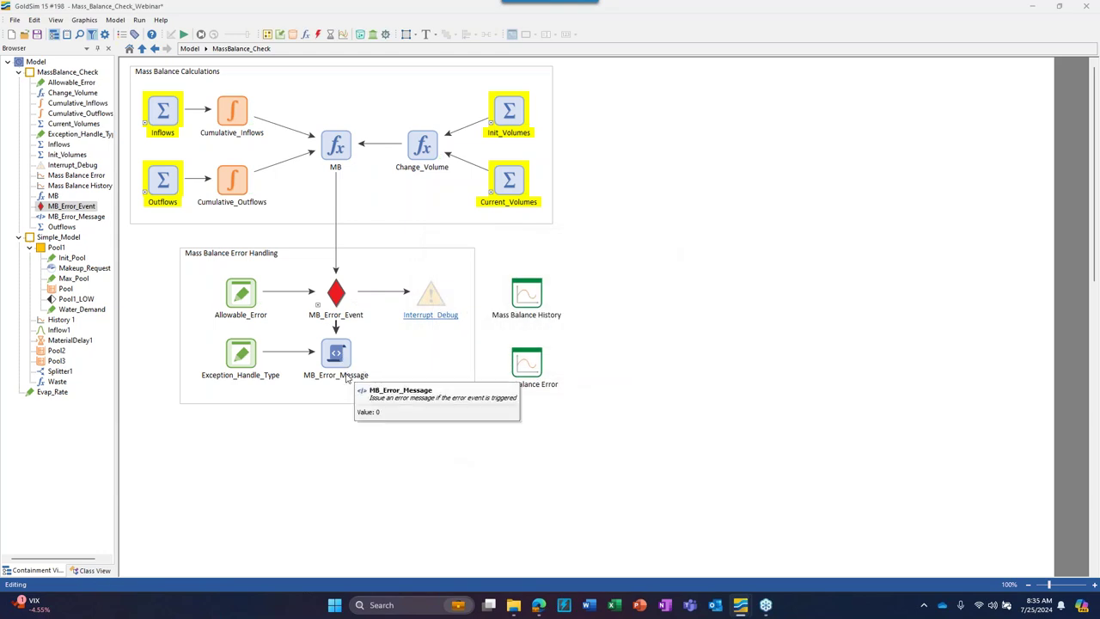
left_click(337, 350)
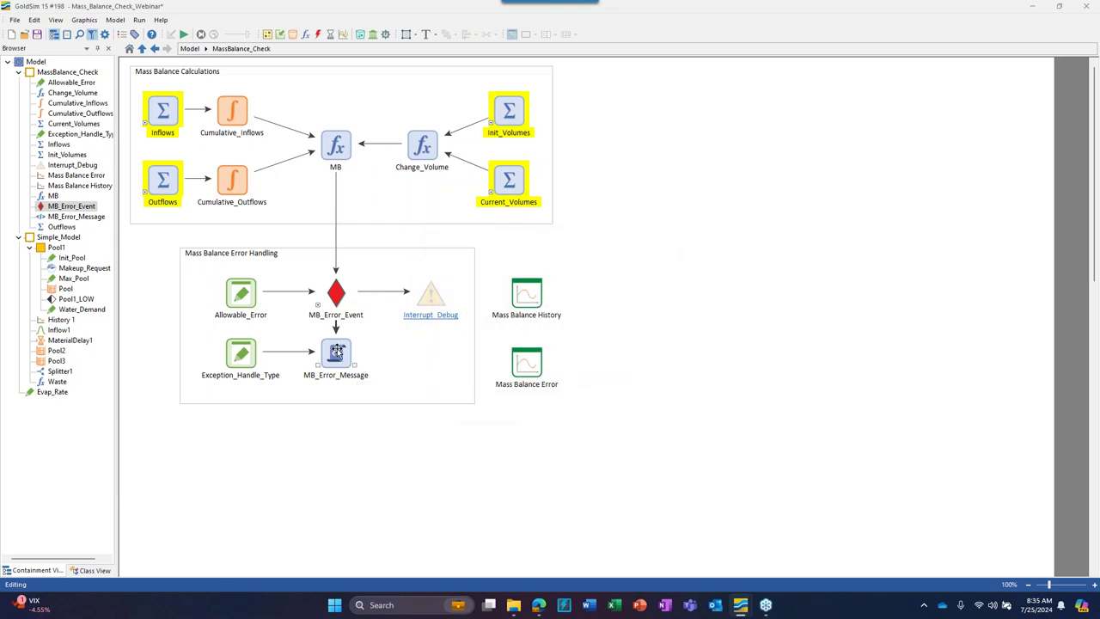
double_click(239, 356)
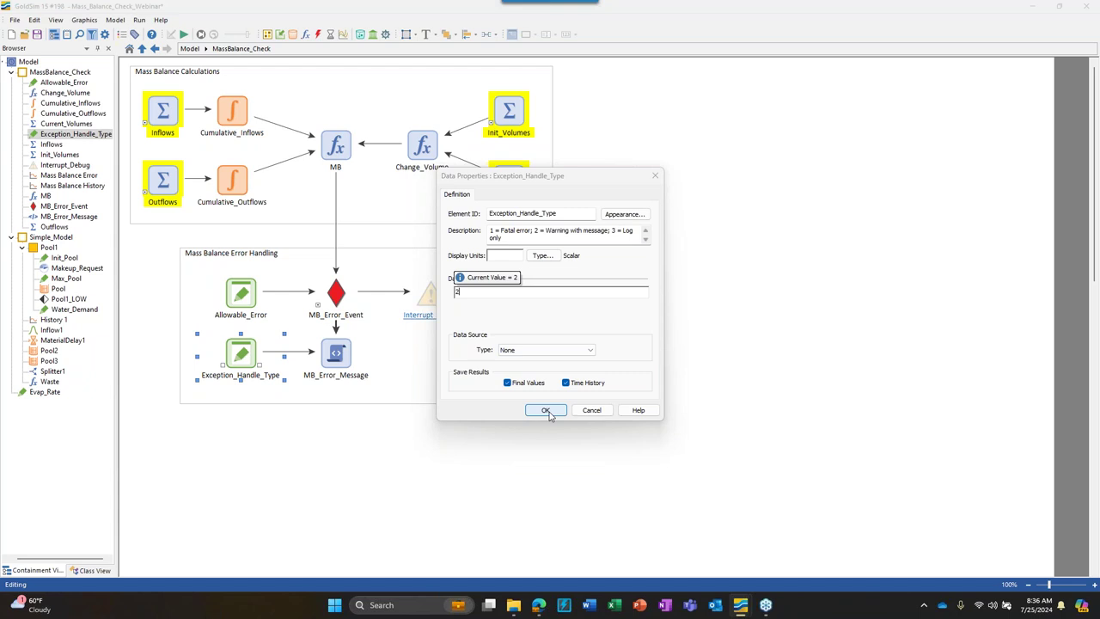
left_click(547, 410)
- Open the MB_Error_Message script and examine the statements that define the first error date, month, day and year
double_click(335, 354)
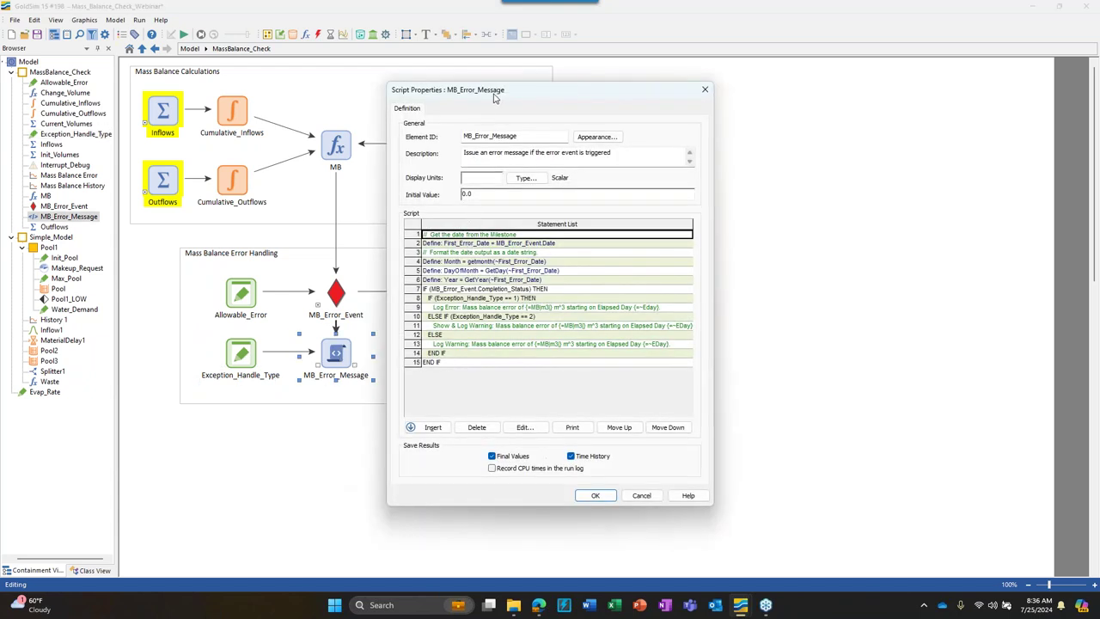
left_click_drag(495, 99, 549, 94)
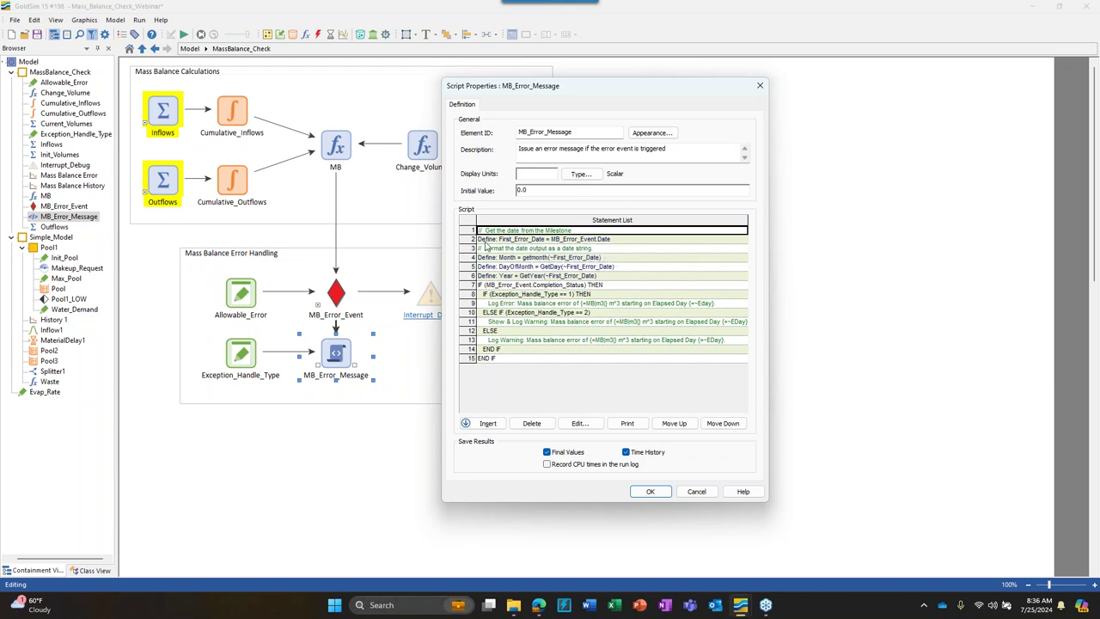
left_click_drag(467, 239, 469, 268)
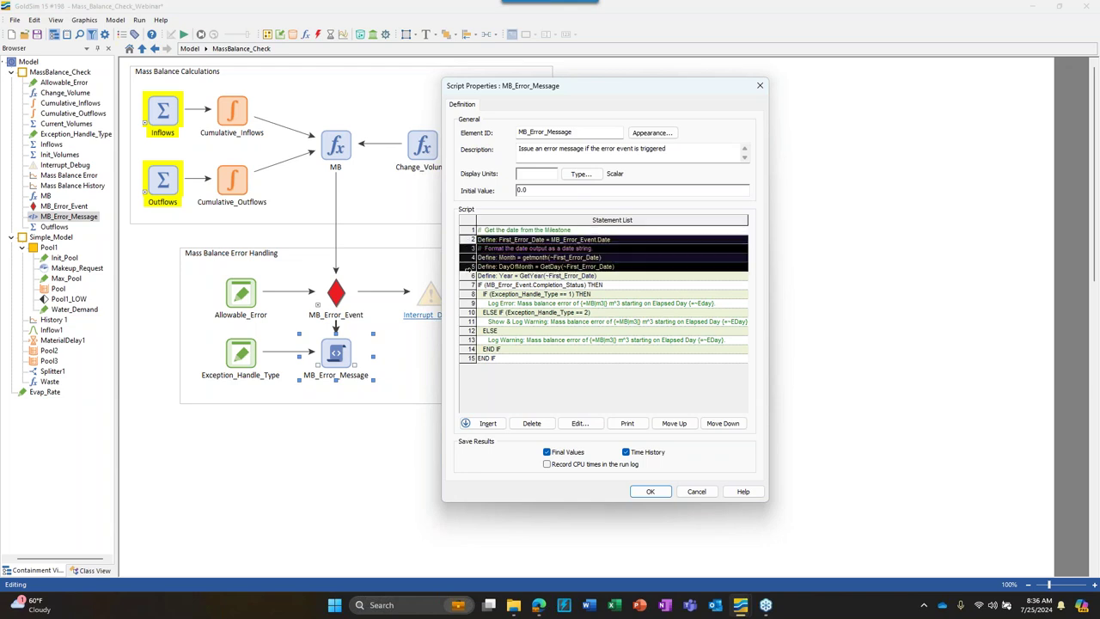
left_click(611, 241)
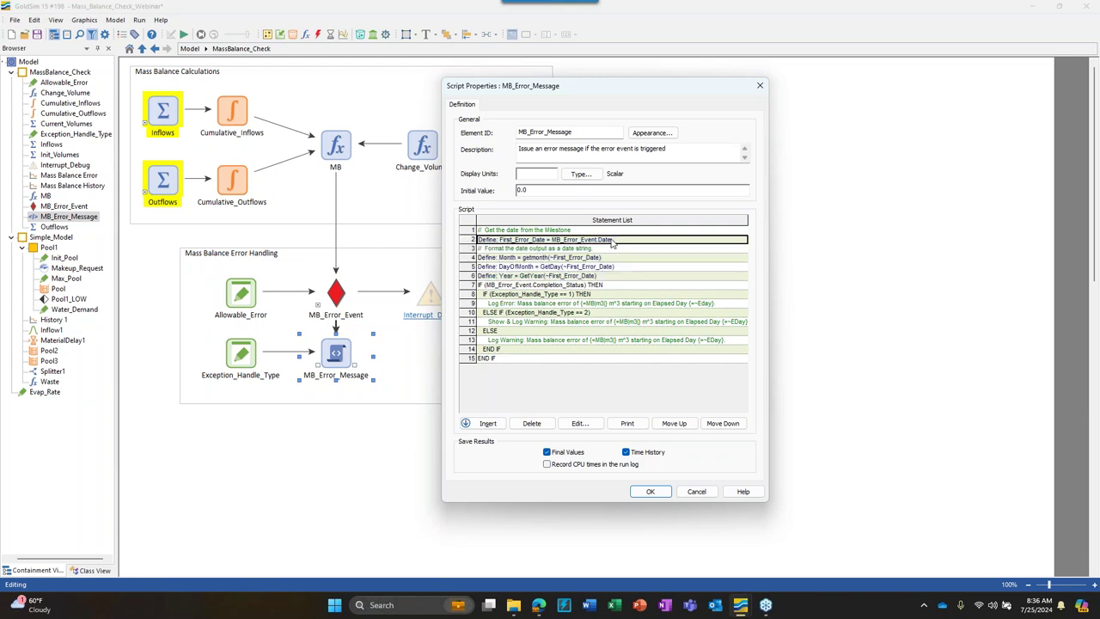
left_click_drag(470, 230, 469, 271)
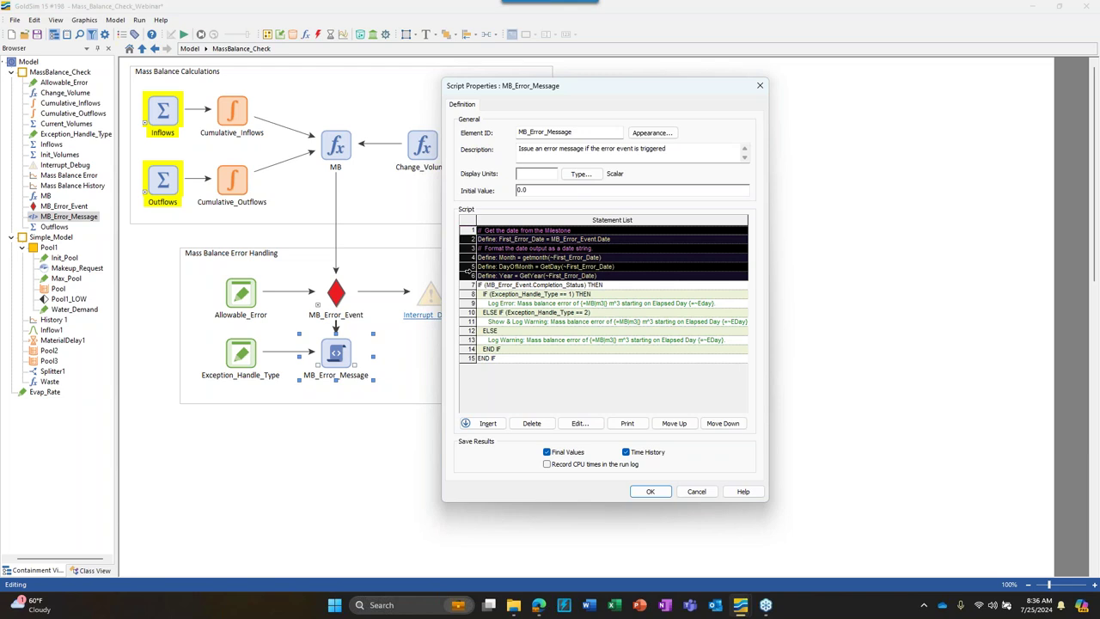
mouse_move(529, 275)
mouse_move(605, 280)
mouse_move(504, 271)
- Examine the script's IF conditions on MB_Error_Event.Completion_Status and on Exception_Handle_Type values 1 and 2
left_click(481, 285)
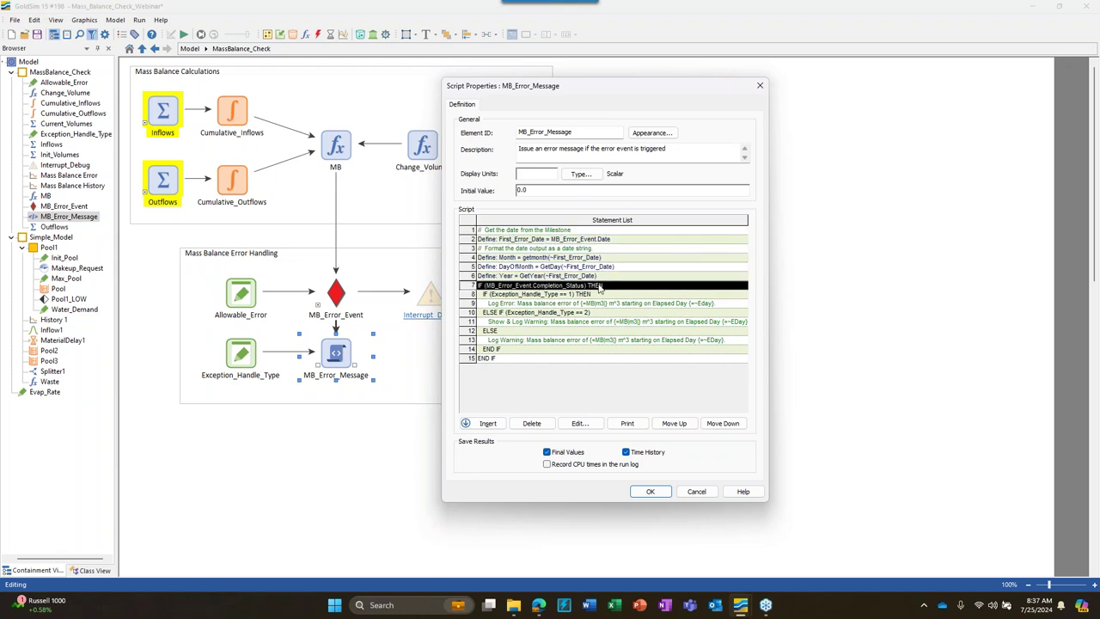
left_click(487, 296)
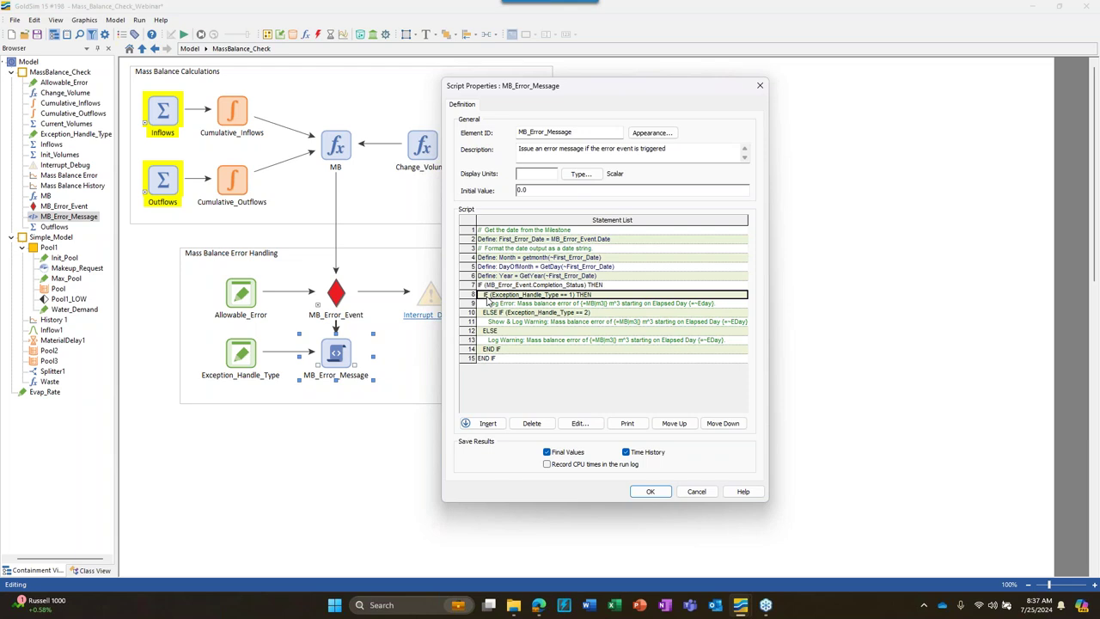
left_click(488, 314)
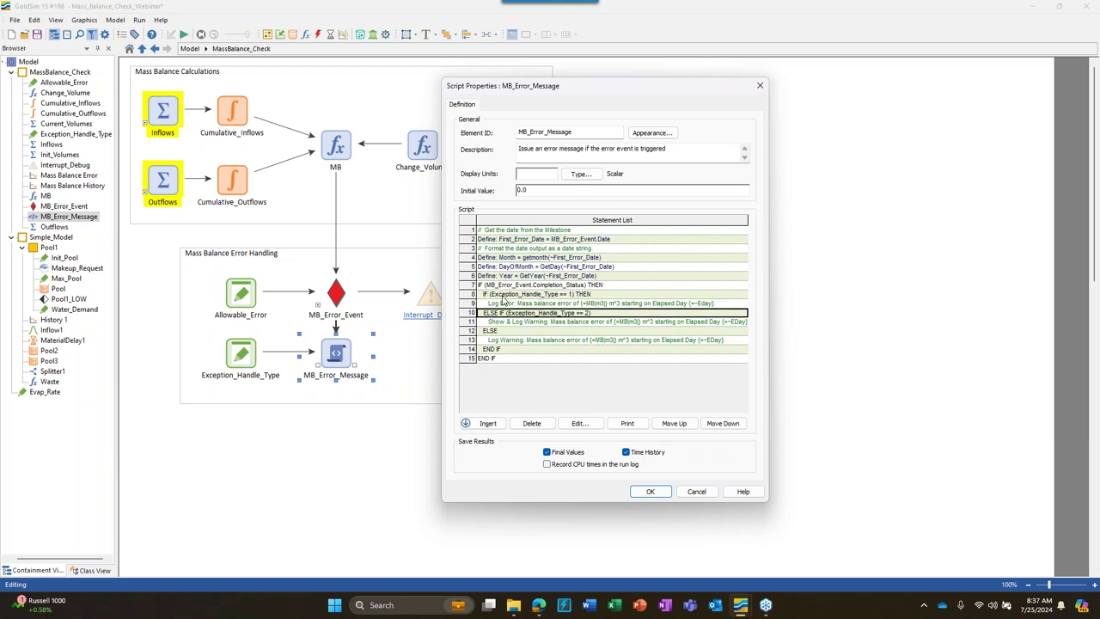
left_click(503, 295)
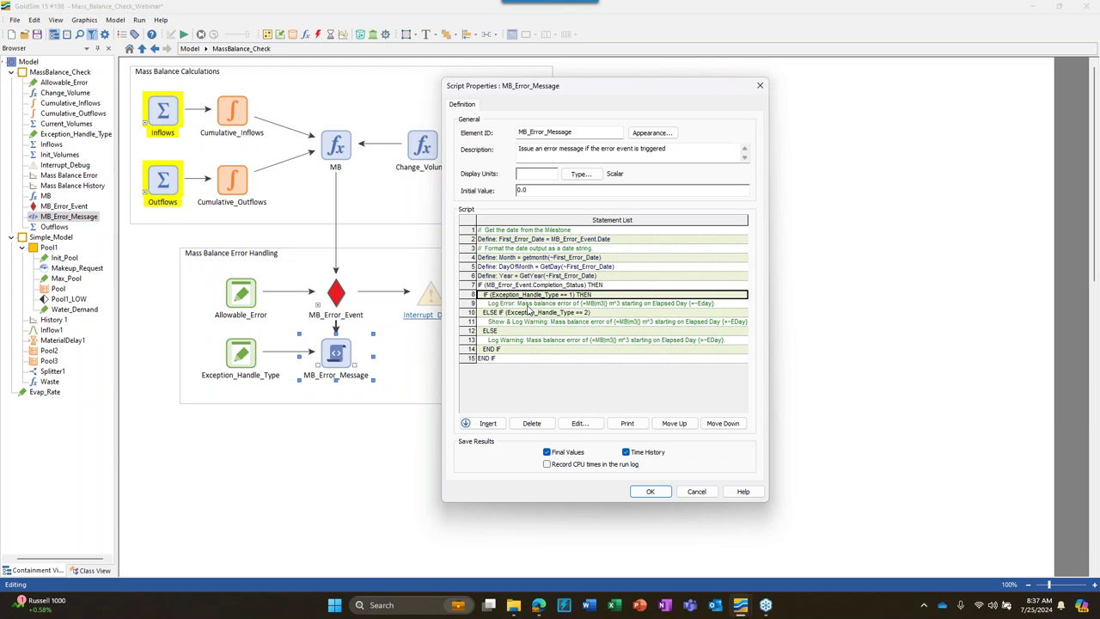
- Open the Log Error statement for exception type 1 and examine the opening text of its custom message
double_click(530, 305)
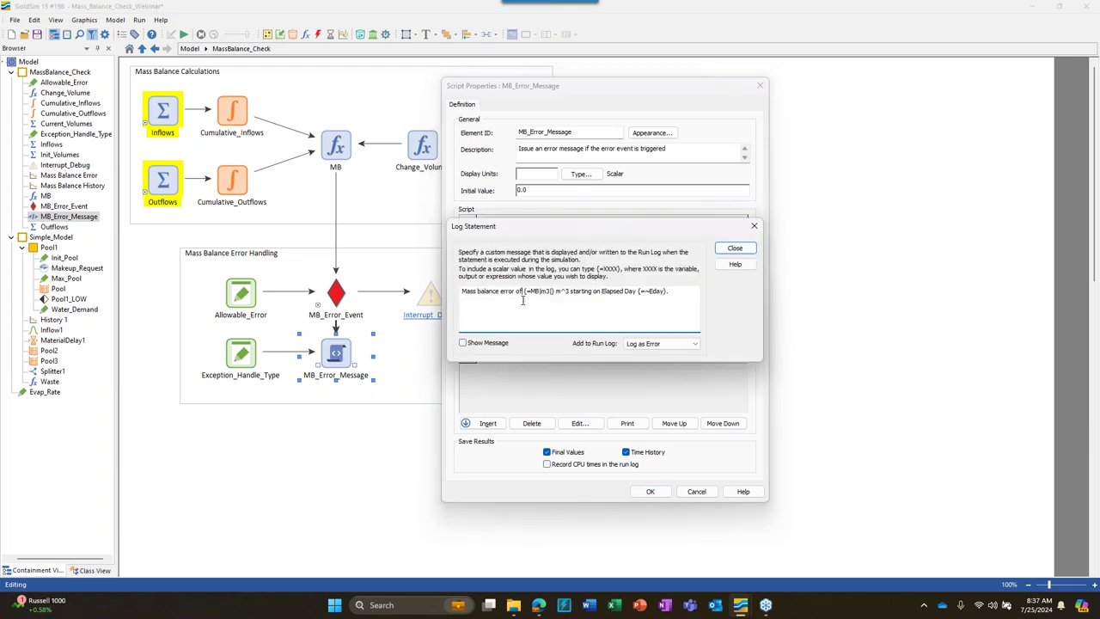
left_click_drag(524, 292, 529, 293)
left_click(528, 292)
left_click_drag(462, 290, 524, 291)
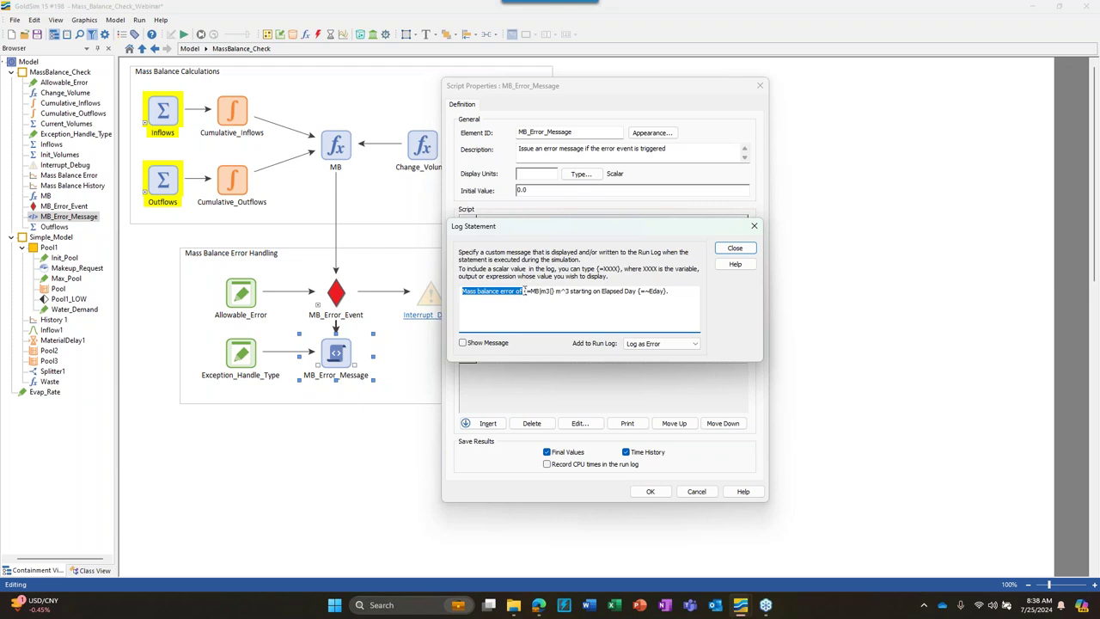
left_click(526, 290)
- Try a different display unit for the MB value in the log message and restore m3
left_click_drag(525, 291, 555, 291)
left_click(546, 292)
left_click_drag(550, 292, 540, 292)
type("GL")
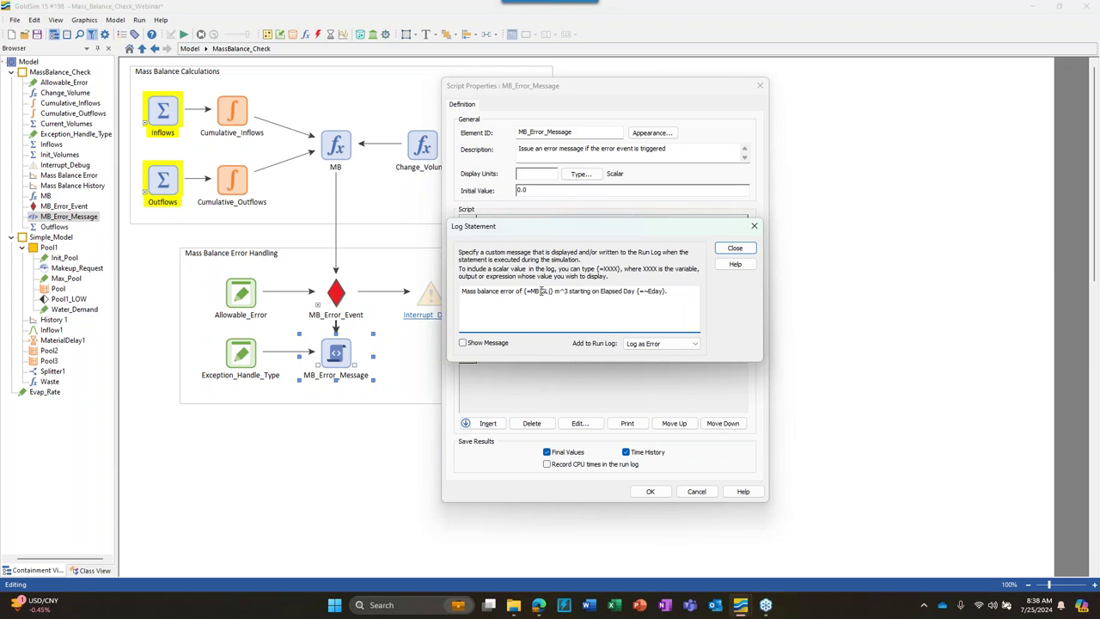
left_click_drag(540, 292, 550, 292)
double_click(533, 290)
left_click_drag(551, 291, 565, 291)
key("BackSpace")
key("BackSpace")
type("m3}")
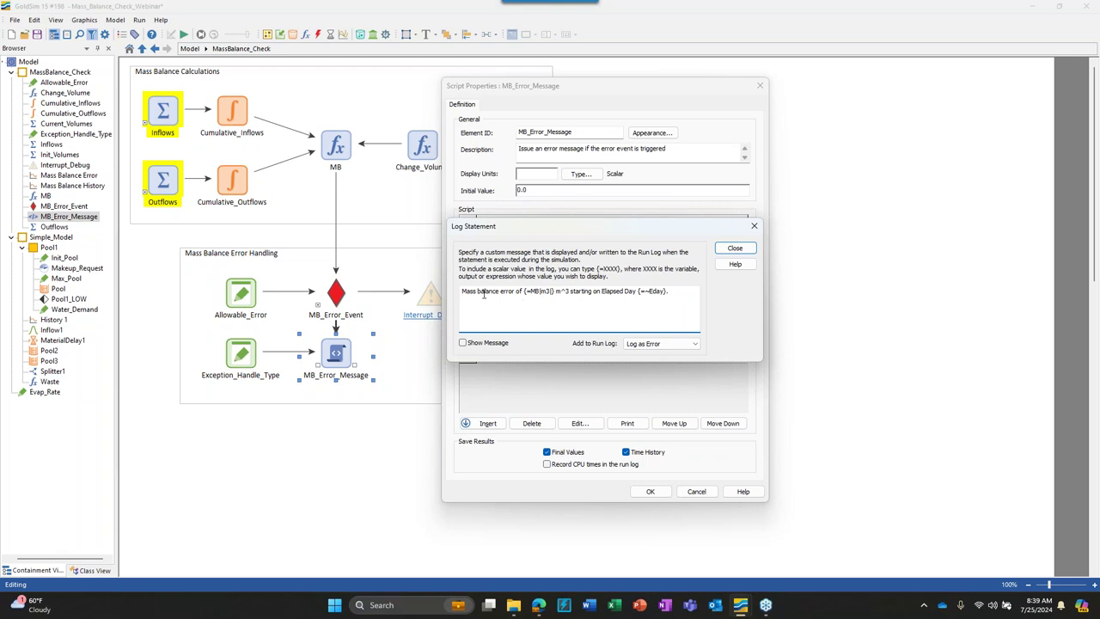
- Examine the log message's embedded MB expression, its m^3 unit text and the wording about the starting day
left_click_drag(530, 292, 571, 295)
left_click(580, 297)
left_click(552, 291)
left_click(569, 291, "shift")
left_click(577, 291)
left_click_drag(578, 291, 668, 292)
- Examine the Elapsed Day text and the {=~Eday} expression in the log message, and close the log statement
left_click_drag(646, 231, 671, 306)
left_click(660, 373)
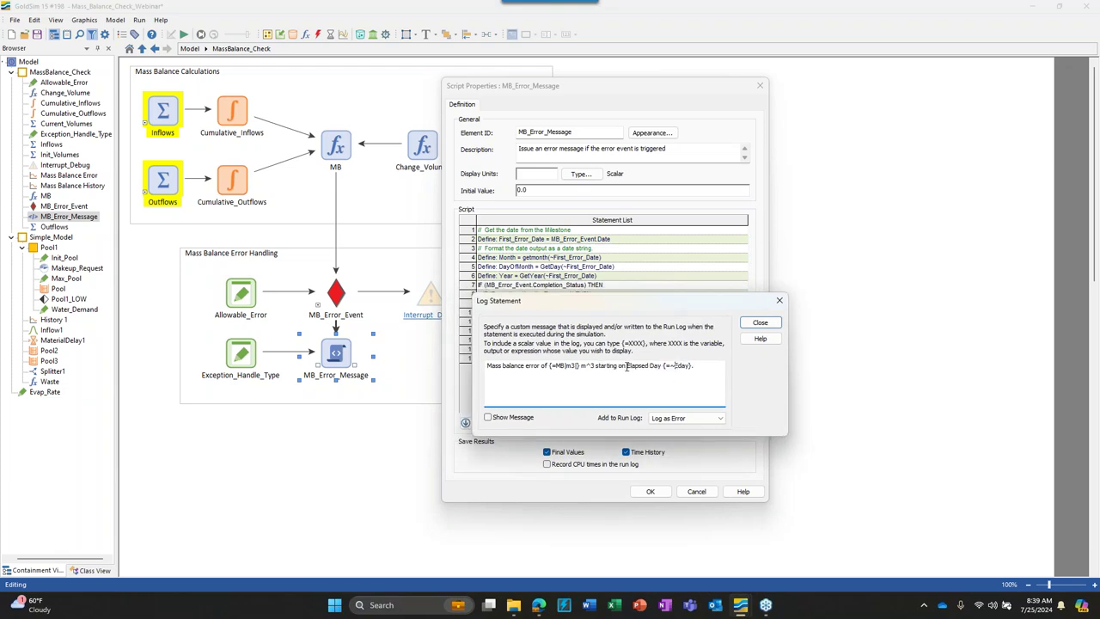
left_click_drag(627, 365, 691, 367)
left_click_drag(551, 365, 562, 365)
left_click_drag(668, 365, 679, 366)
left_click(758, 322)
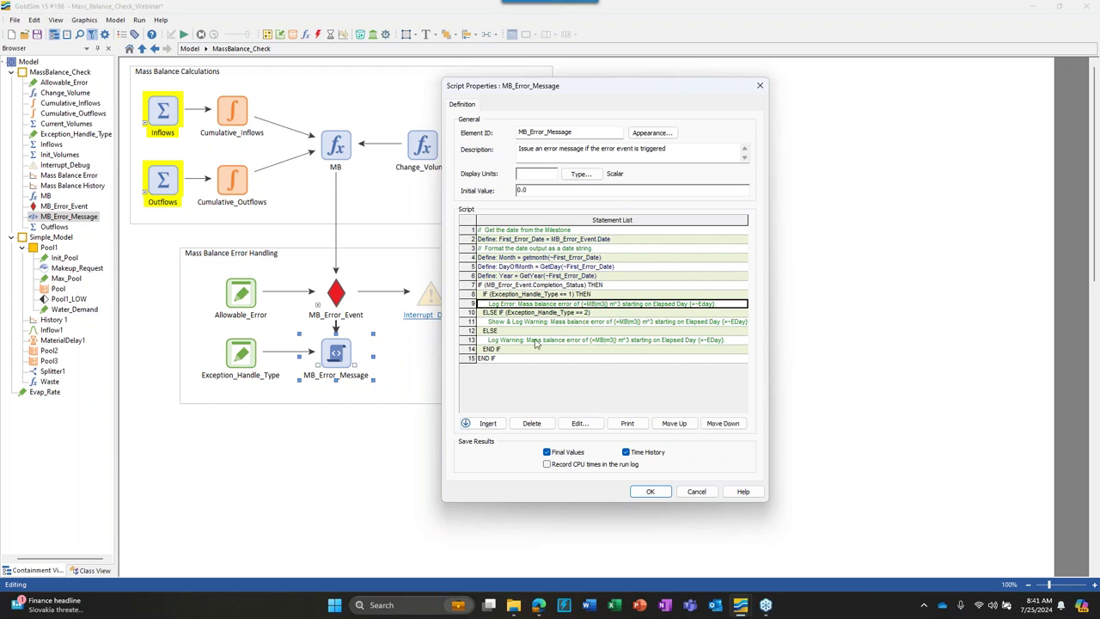
- Review the statement types that can be inserted into the script, including log messages, and close the MB_Error_Message properties
left_click(487, 424)
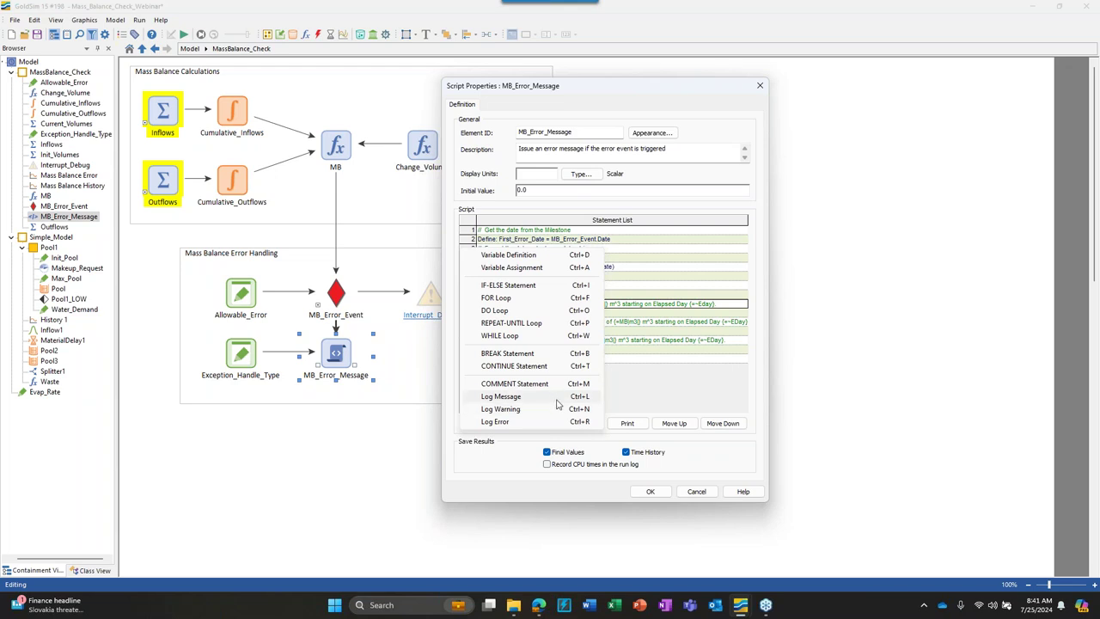
left_click(713, 342)
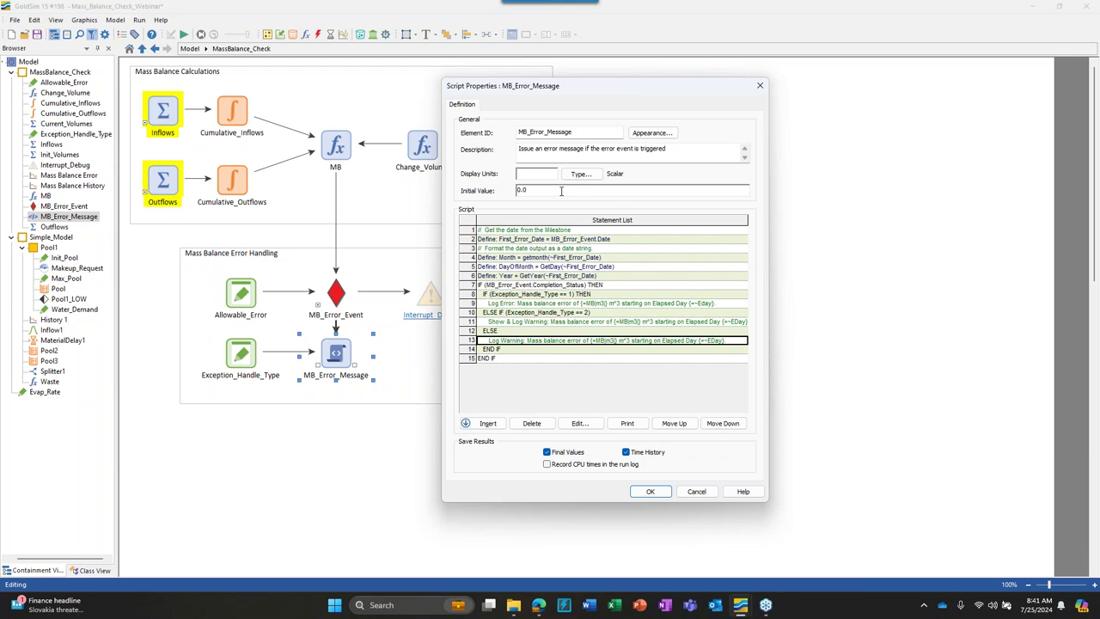
left_click(649, 491)
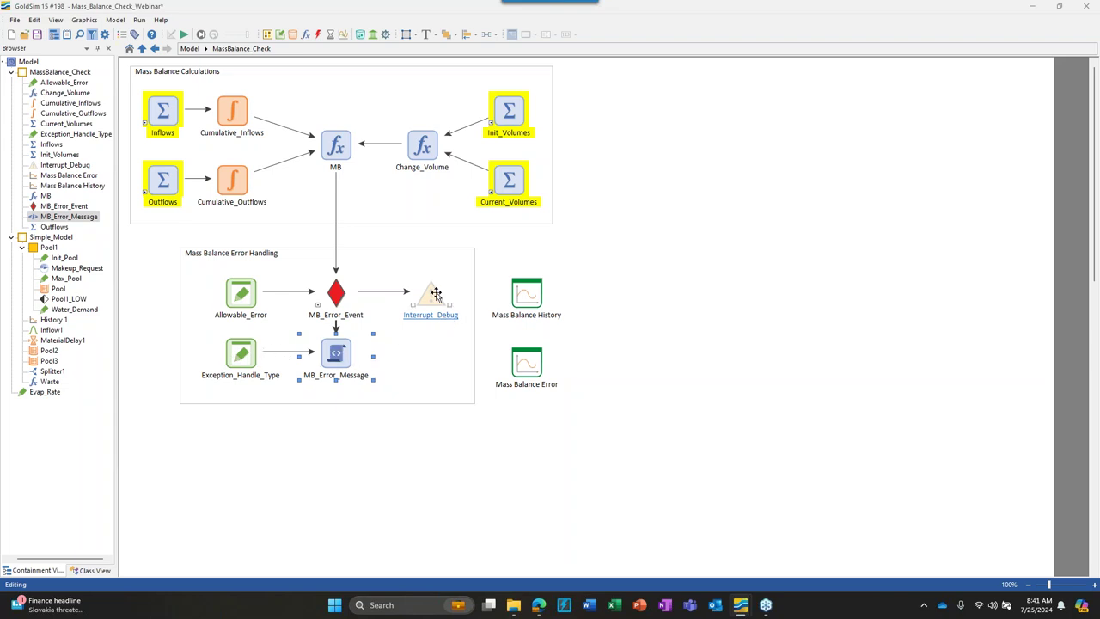
- Open the Interrupt_Debug element's properties and review its trigger definition based on MB_Error_Event.ETime
left_click(436, 294)
double_click(434, 313)
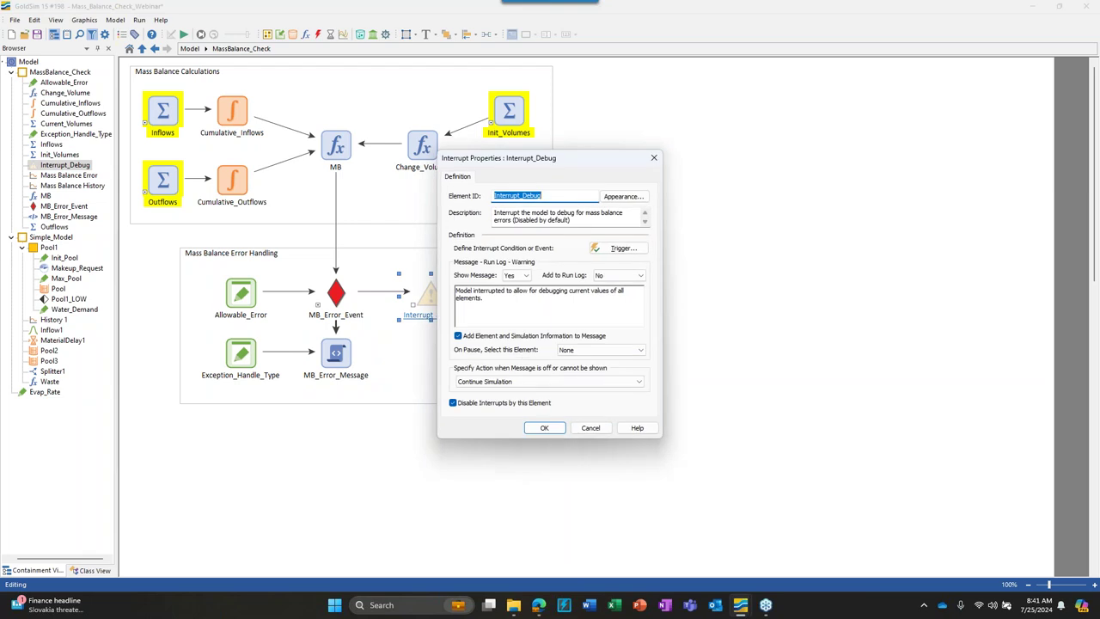
left_click_drag(544, 154, 585, 145)
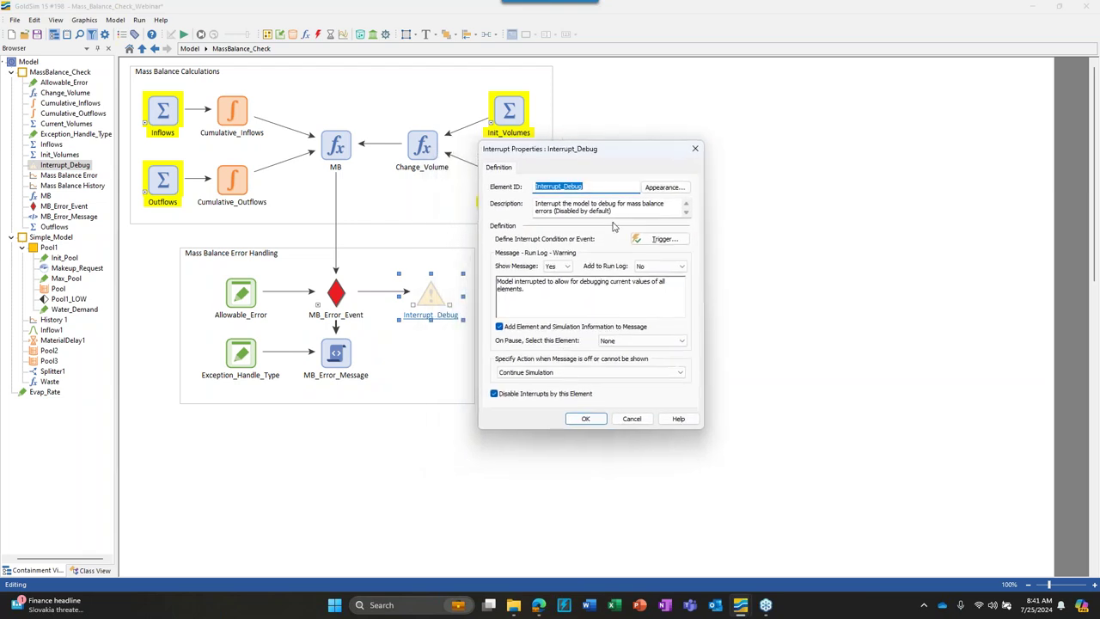
left_click(655, 242)
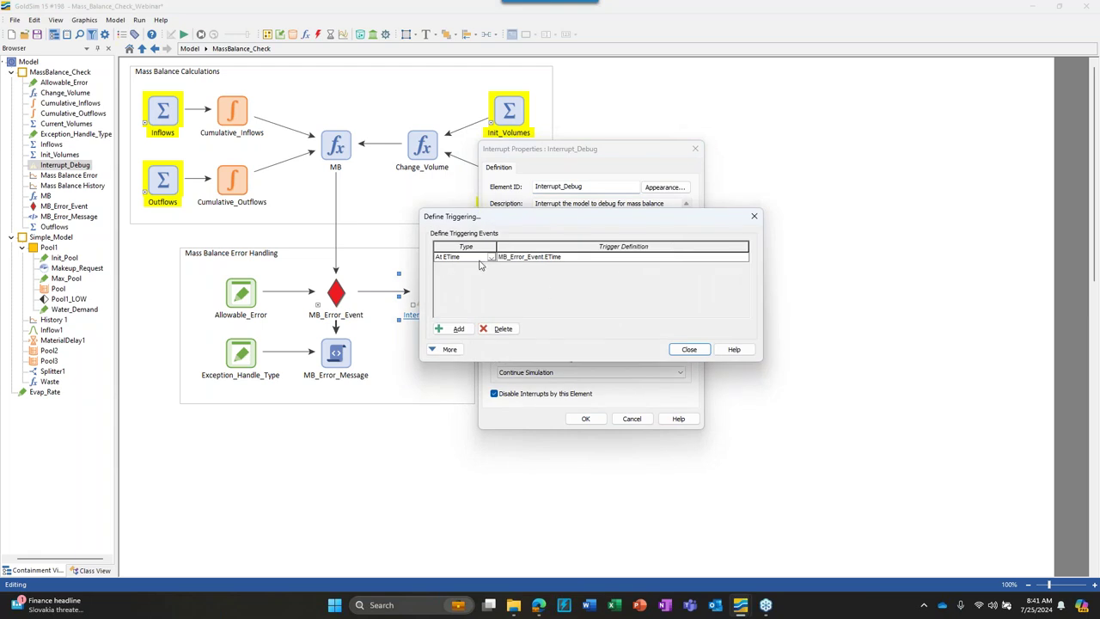
left_click(688, 349)
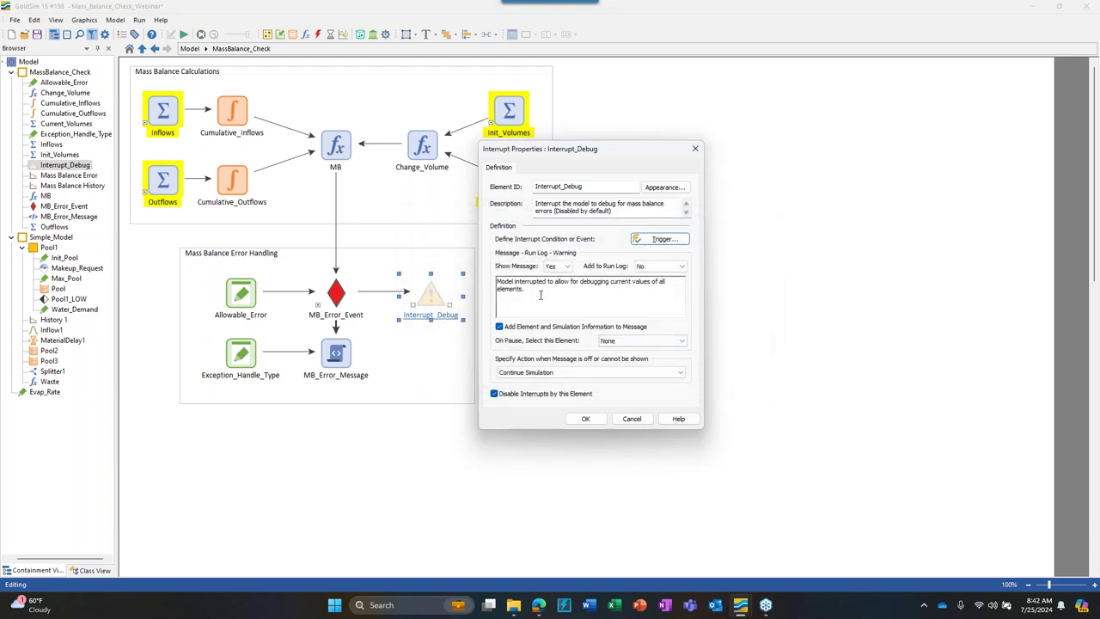
- Try adding an {=XX} expression to the end of the Interrupt_Debug message and remove it
left_click_drag(540, 296, 497, 281)
left_click(533, 294)
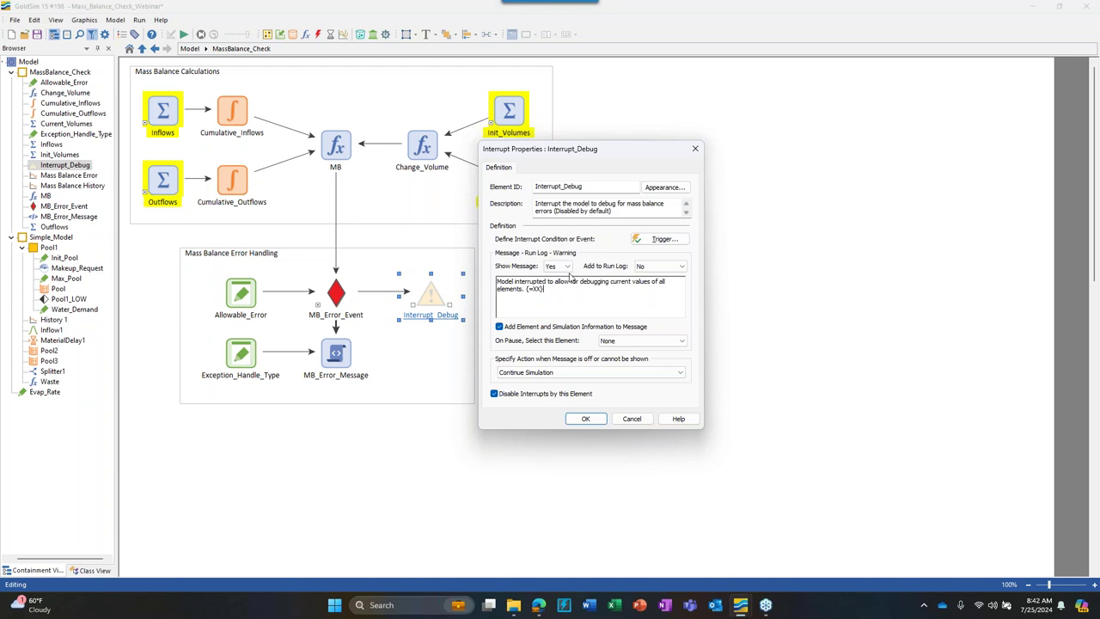
key("BackSpace")
key("BackSpace")
key("BackSpace")
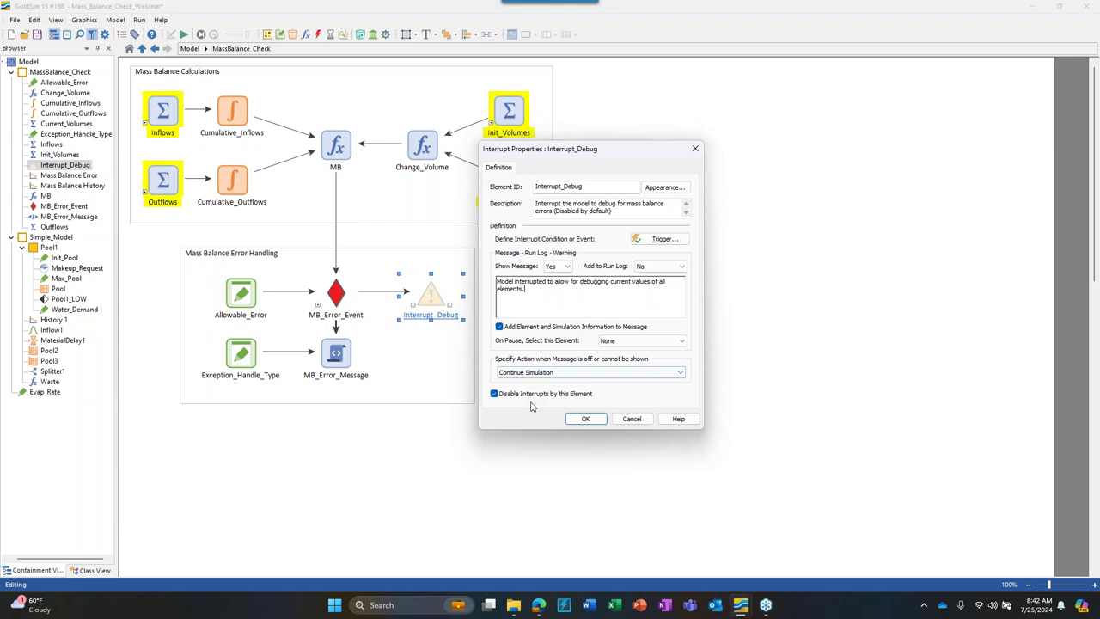
- Accept and close the Interrupt_Debug properties and return to the top level of the model
left_click(585, 419)
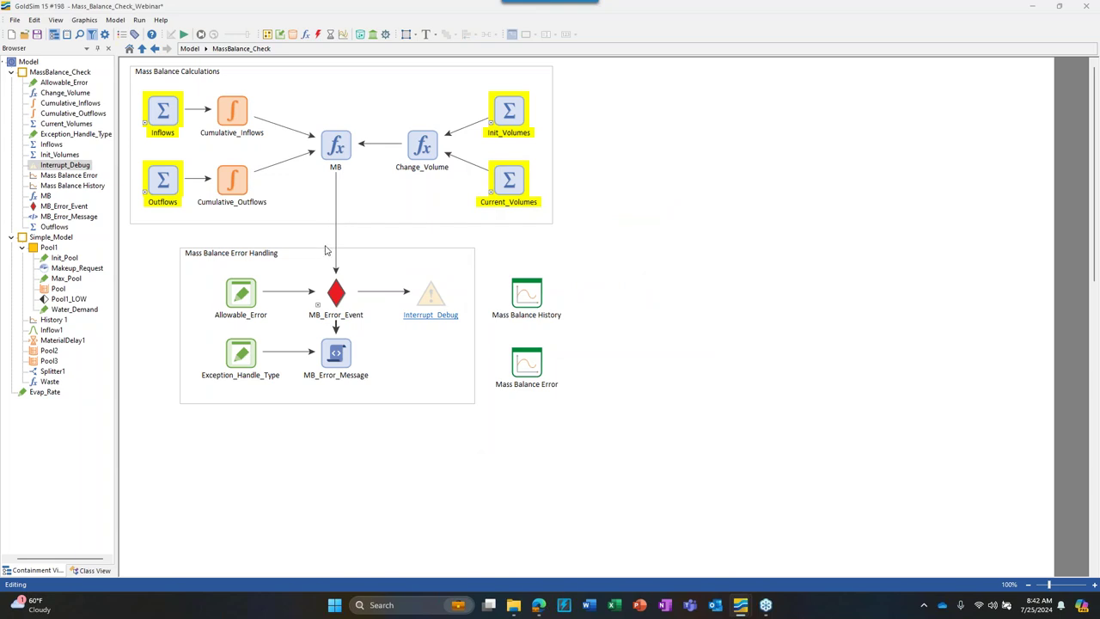
left_click(189, 49)
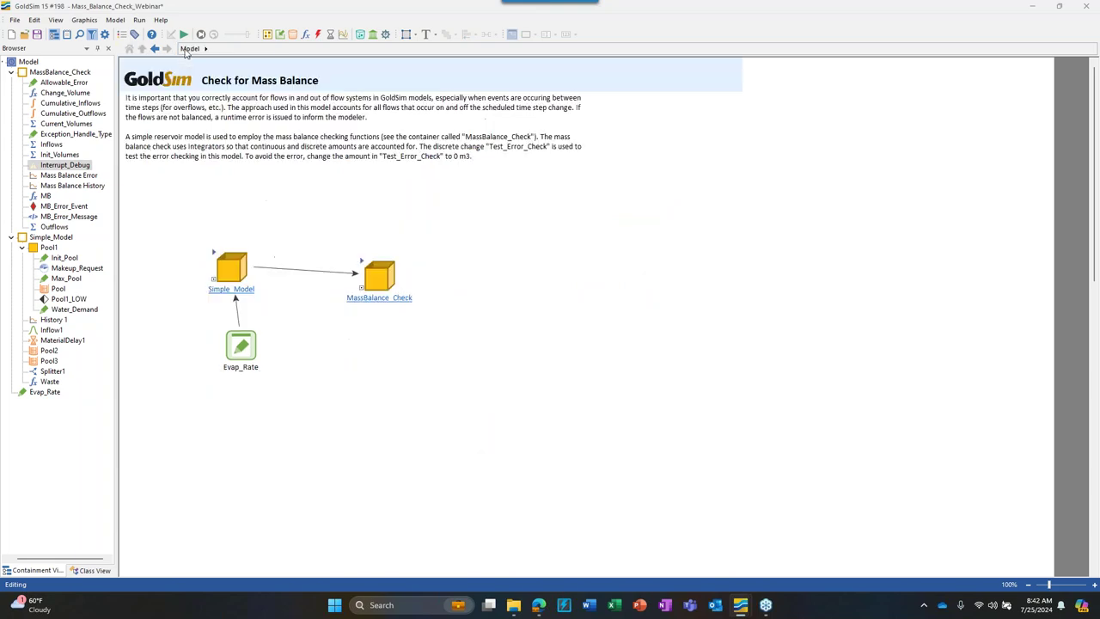
double_click(367, 271)
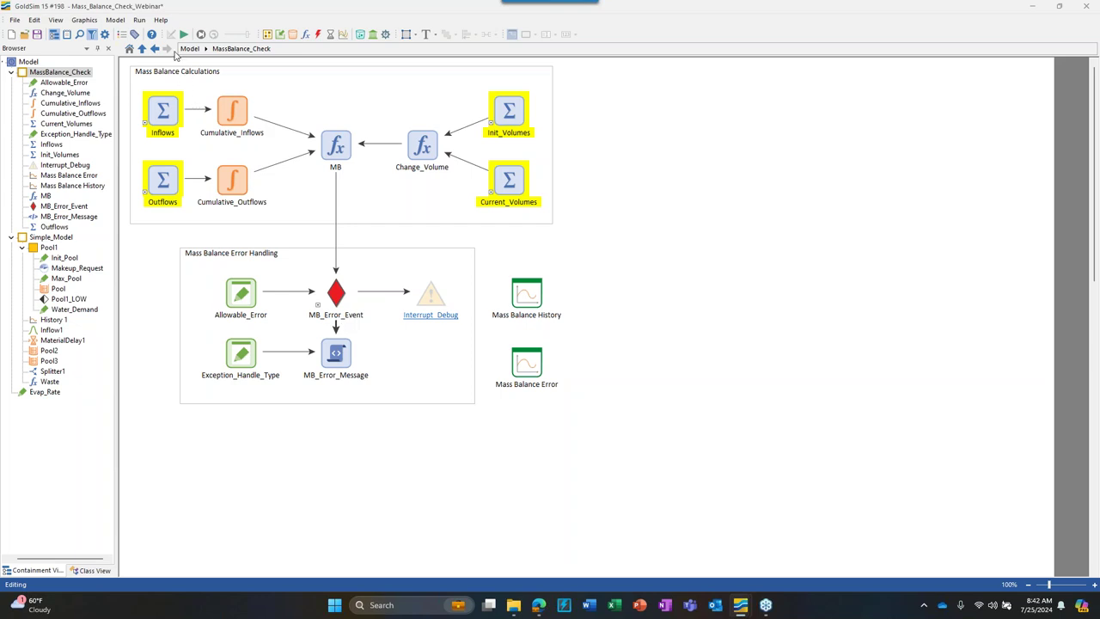
left_click(187, 49)
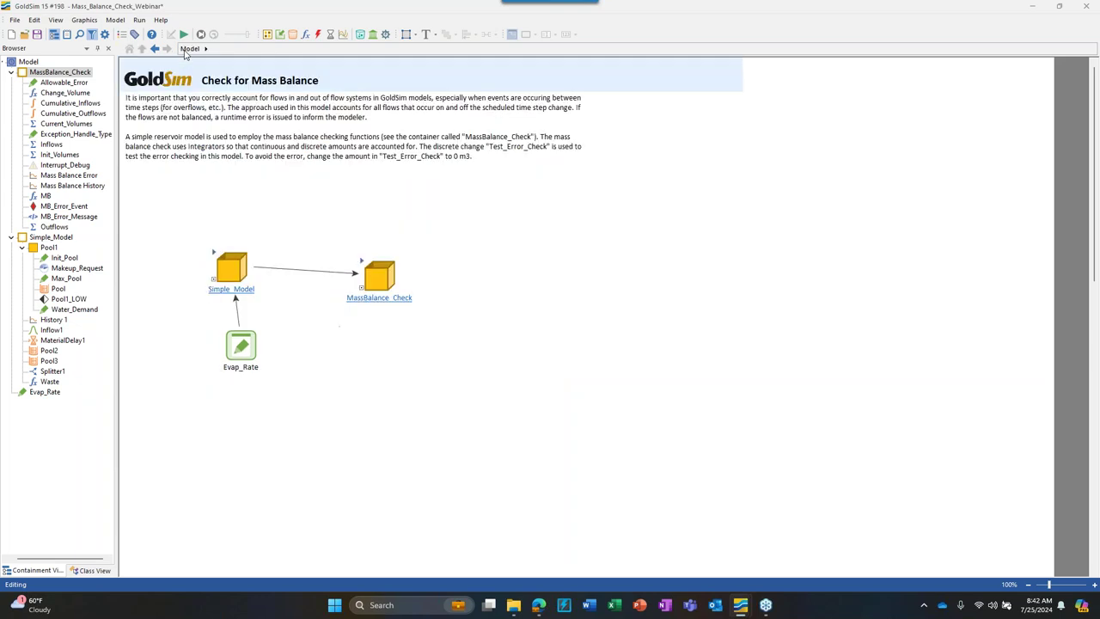
- Open the Pool2 properties in the Simple_Model container, review the Initial Quantity definition, and close them
double_click(215, 255)
double_click(538, 210)
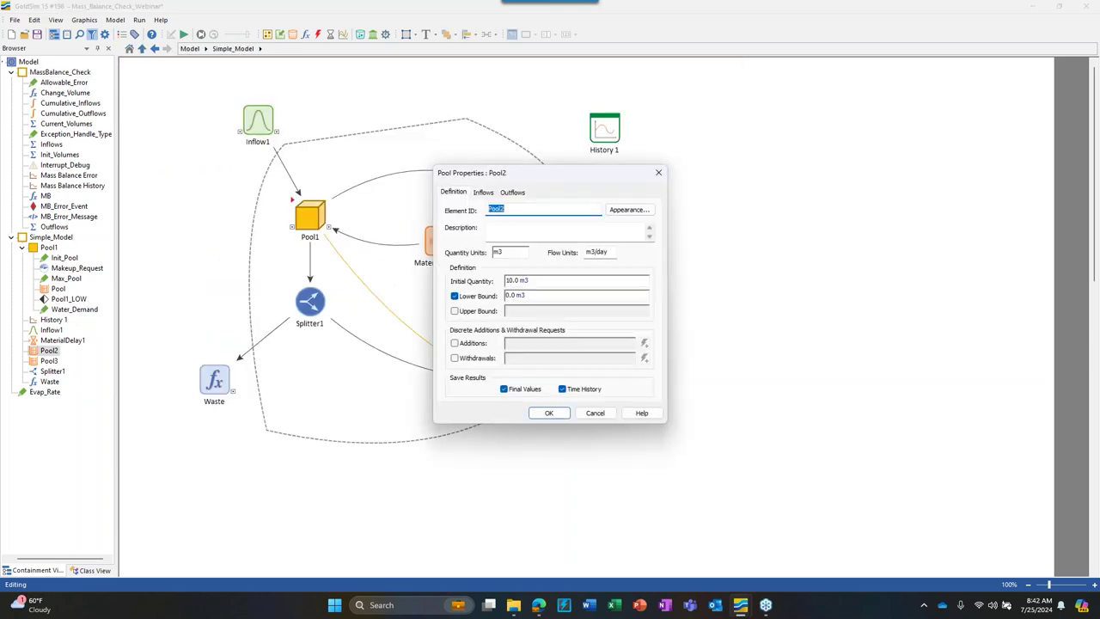
mouse_move(511, 280)
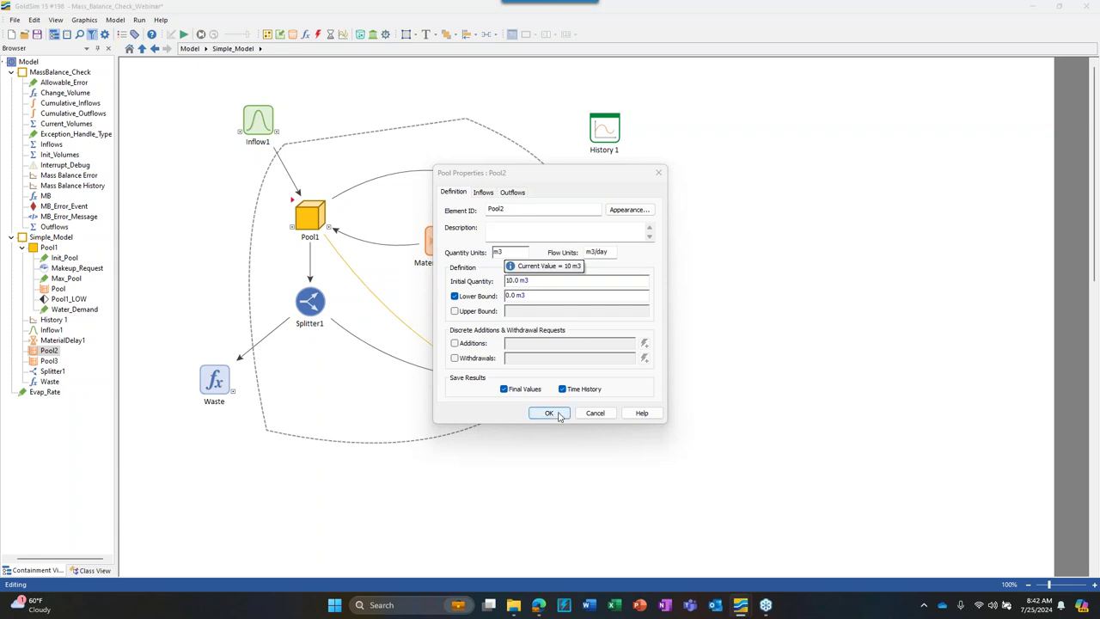
left_click_drag(547, 174, 687, 131)
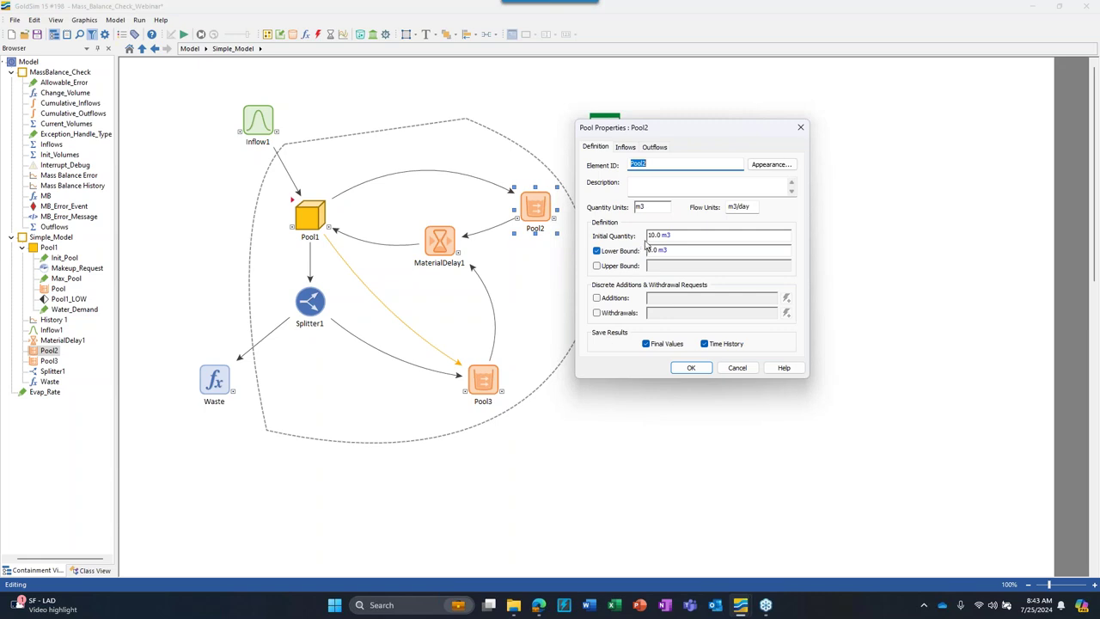
mouse_move(681, 236)
left_click_drag(681, 236, 636, 239)
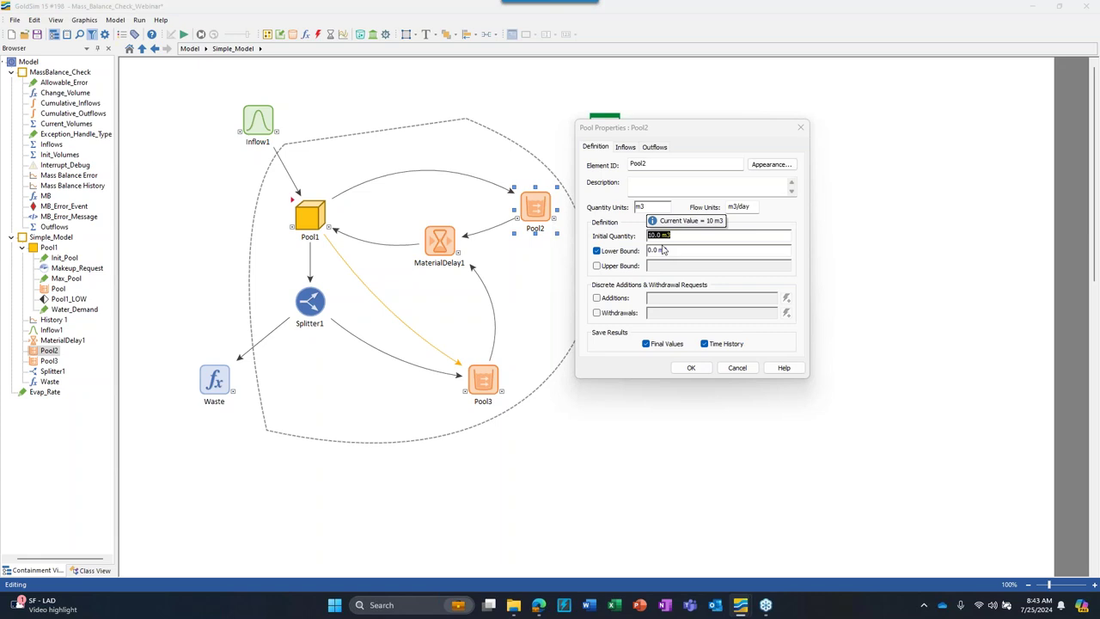
left_click(690, 367)
- Add a third input with the value 1 to the Init_Volumes sum in MassBalance_Check, without linking it to an output
left_click(207, 49)
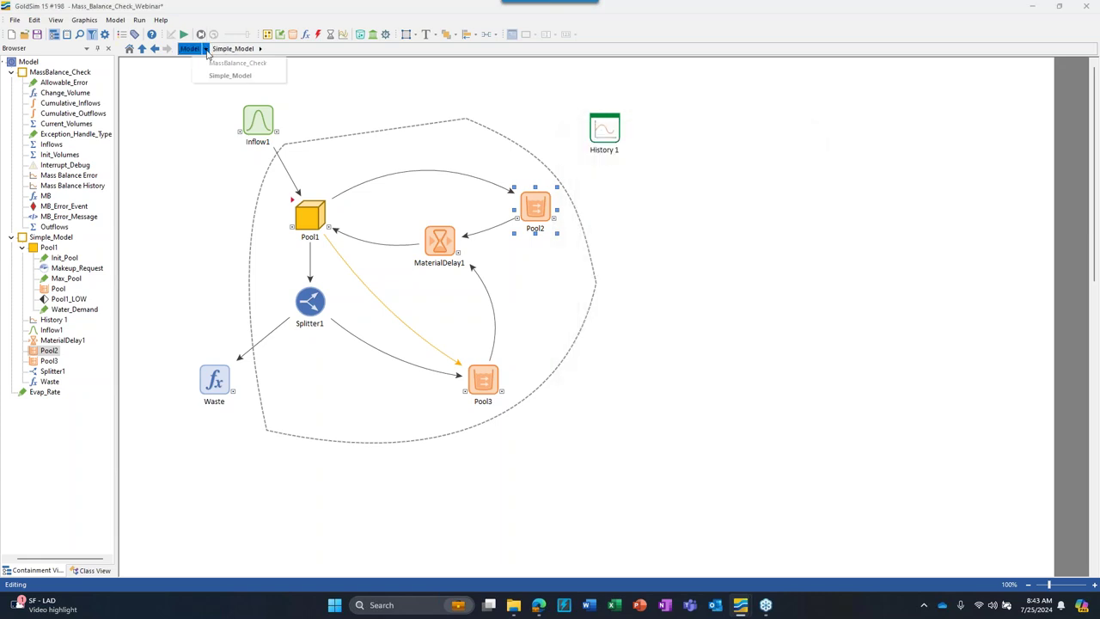
left_click(226, 67)
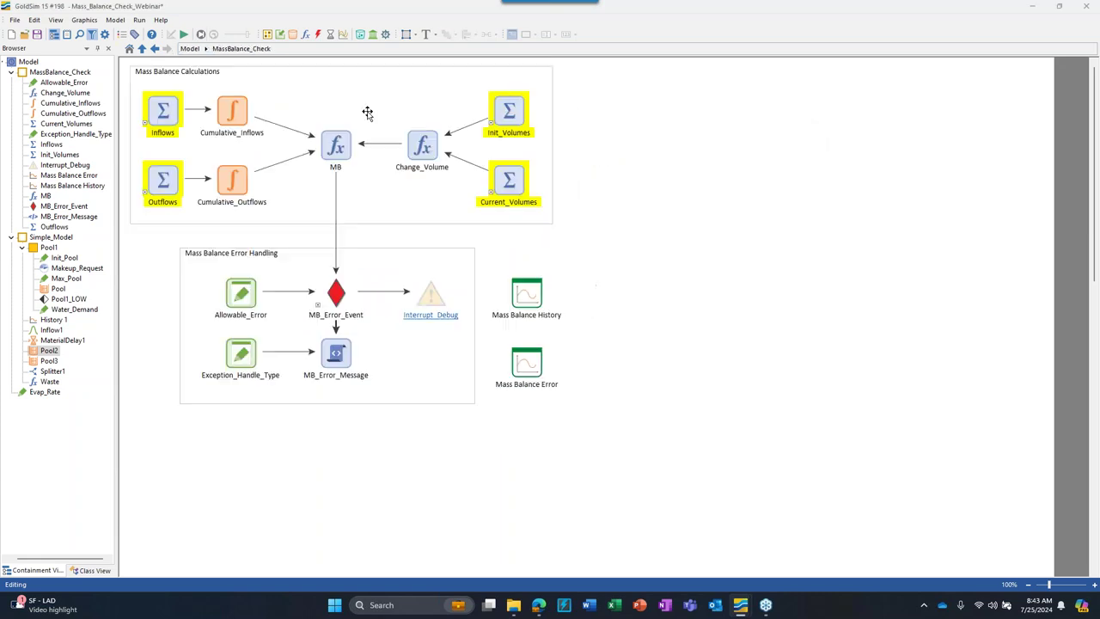
double_click(506, 111)
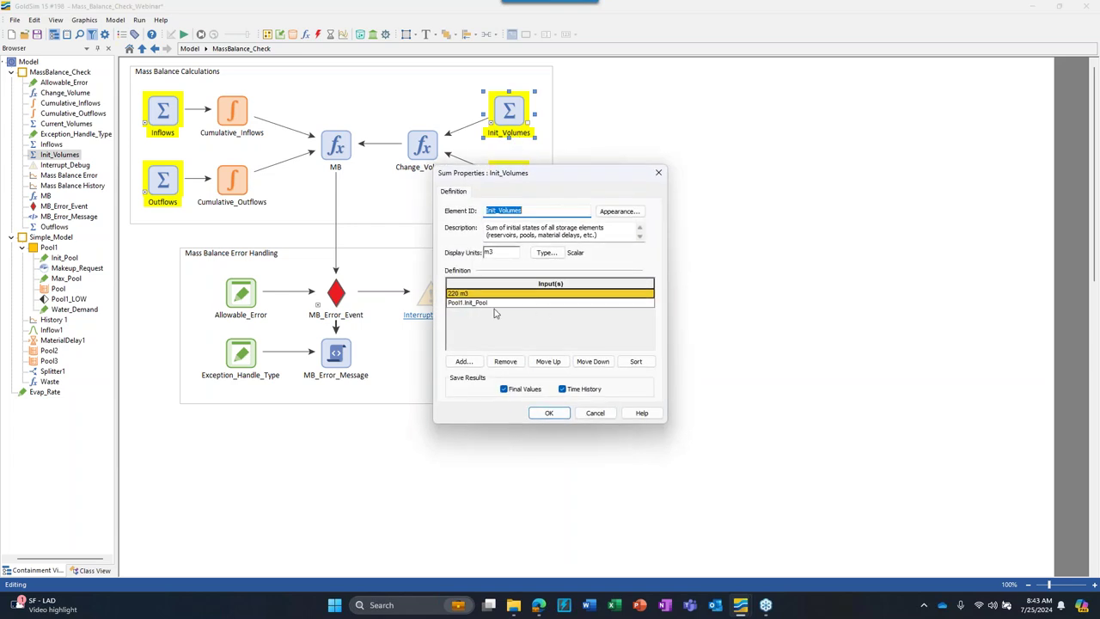
mouse_move(457, 310)
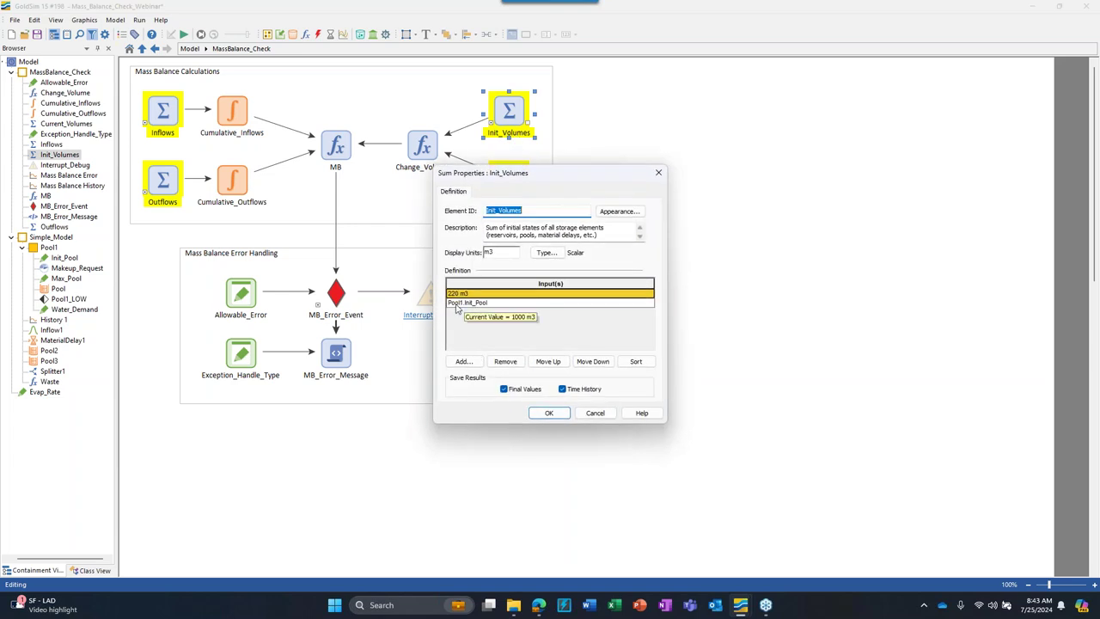
left_click(463, 361)
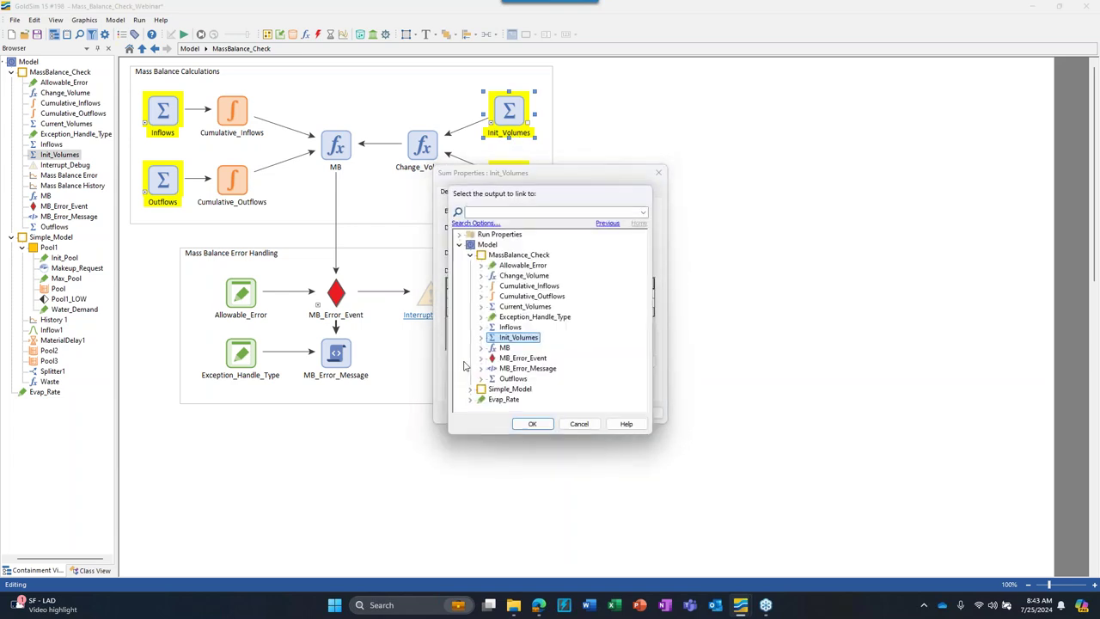
left_click(576, 424)
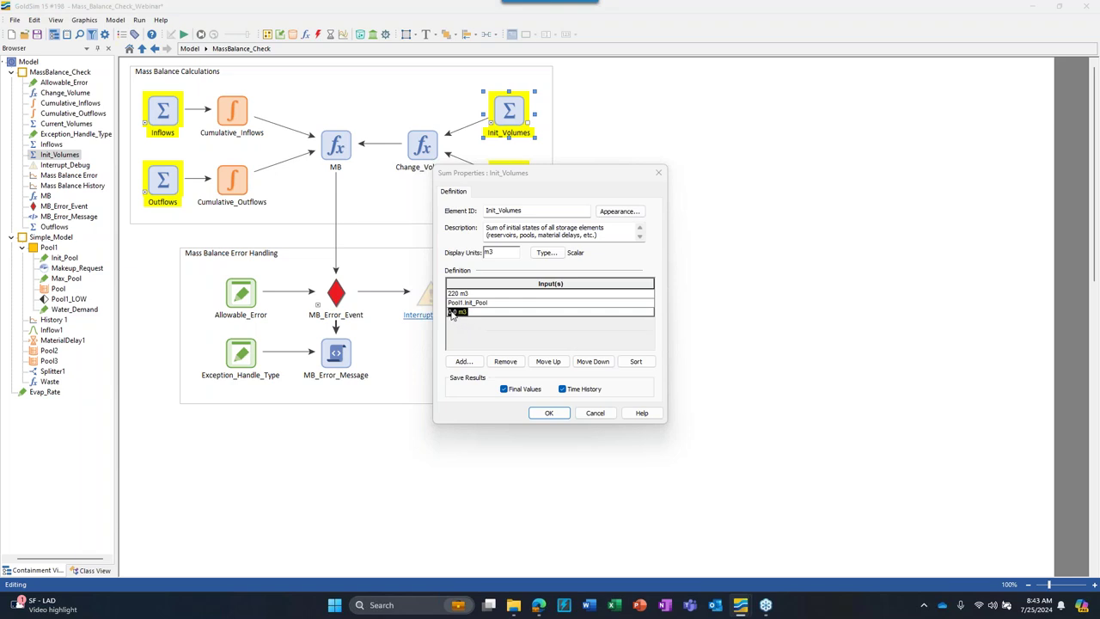
type("1")
left_click(560, 413)
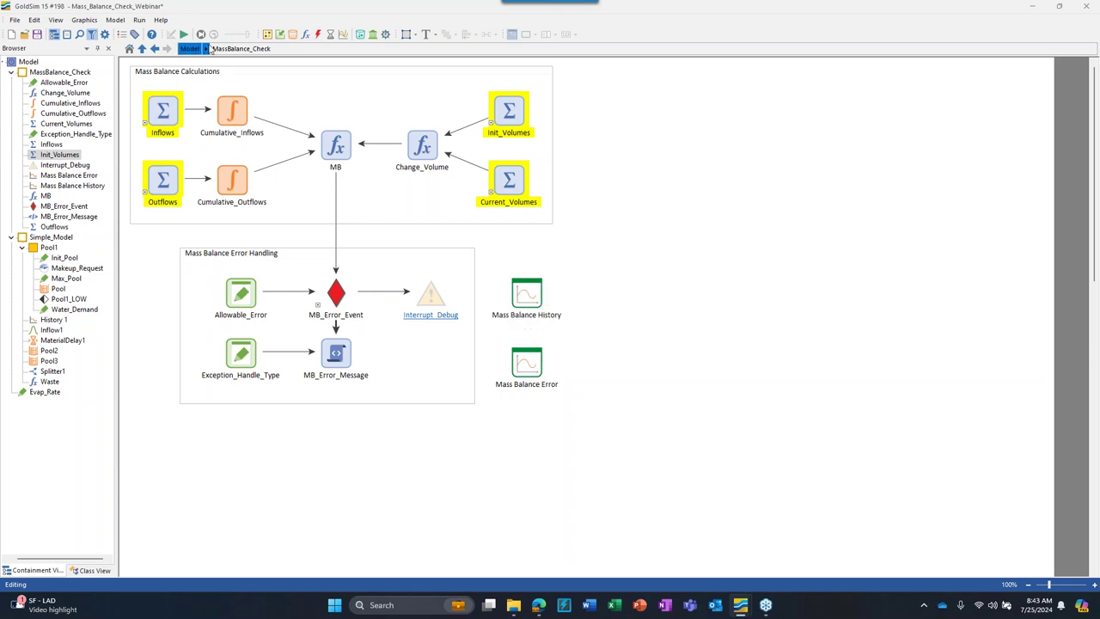
- Add a third outflow request of 1.0 m3/day to Pool2 in the Simple_Model container
left_click(206, 49)
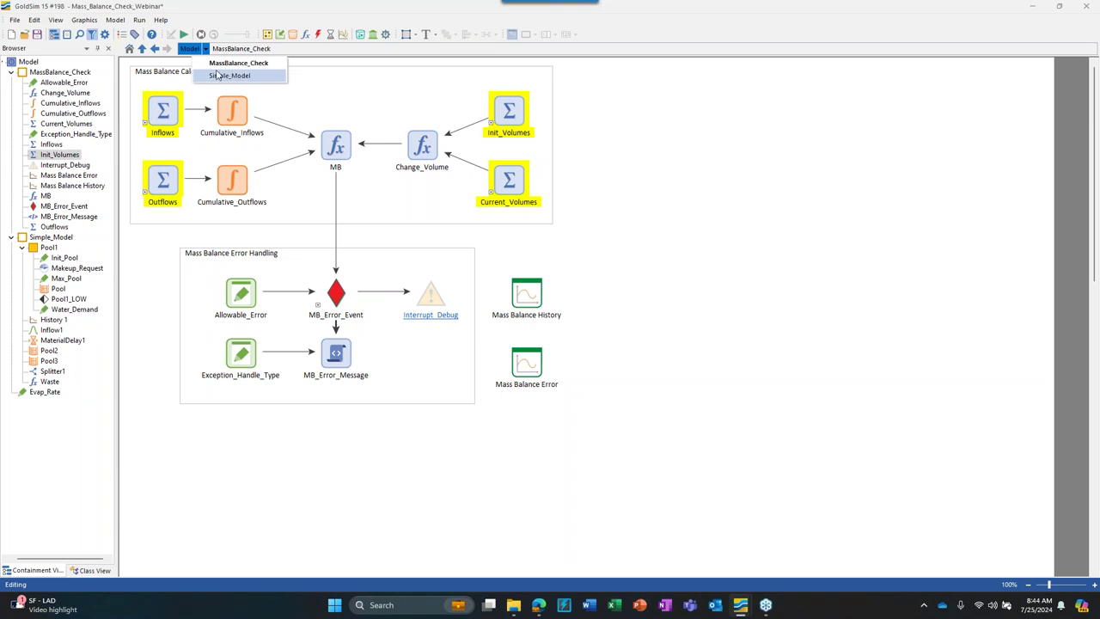
left_click(233, 76)
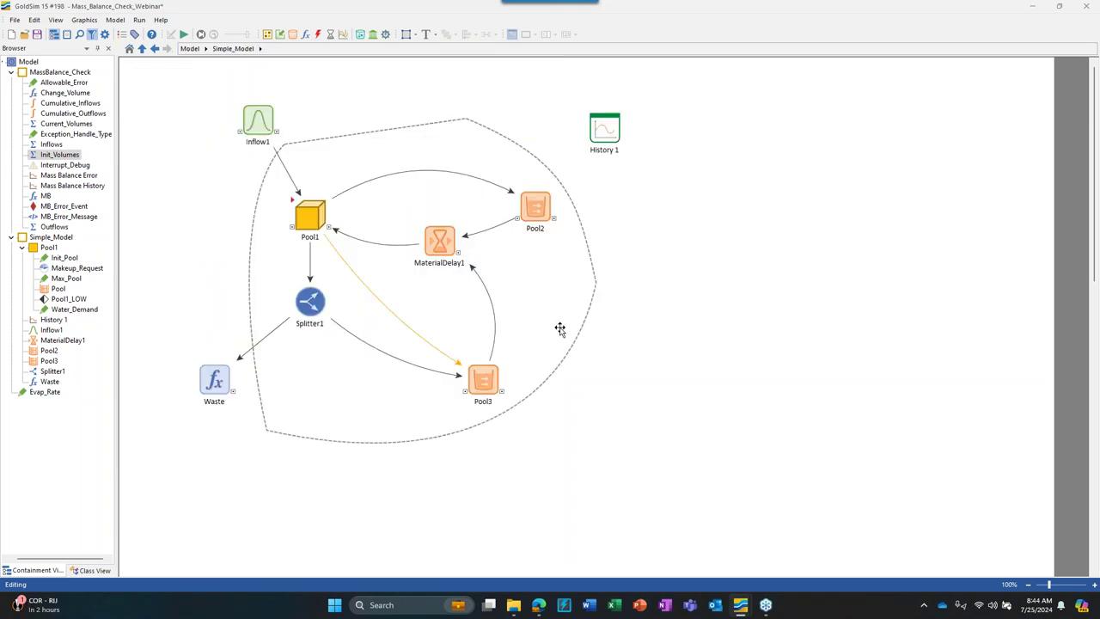
mouse_move(528, 198)
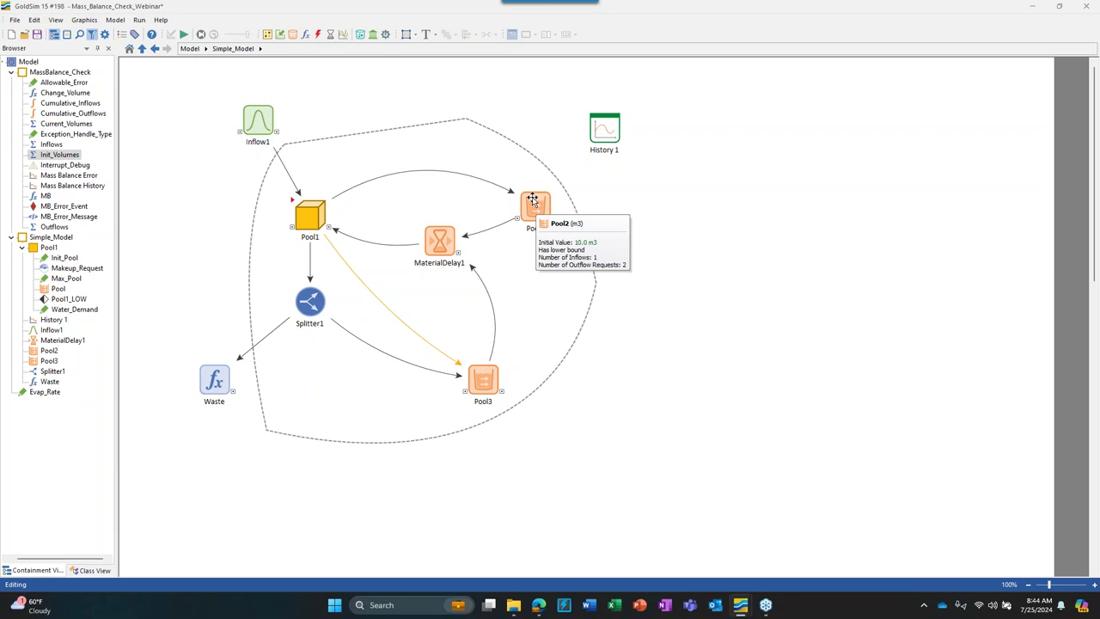
double_click(532, 200)
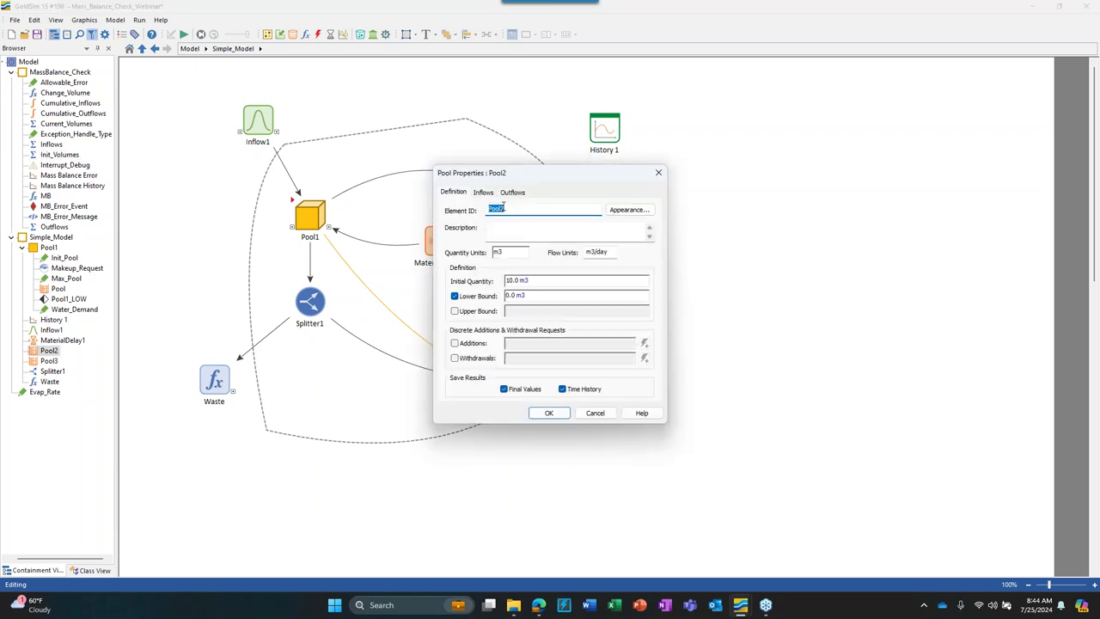
left_click(512, 191)
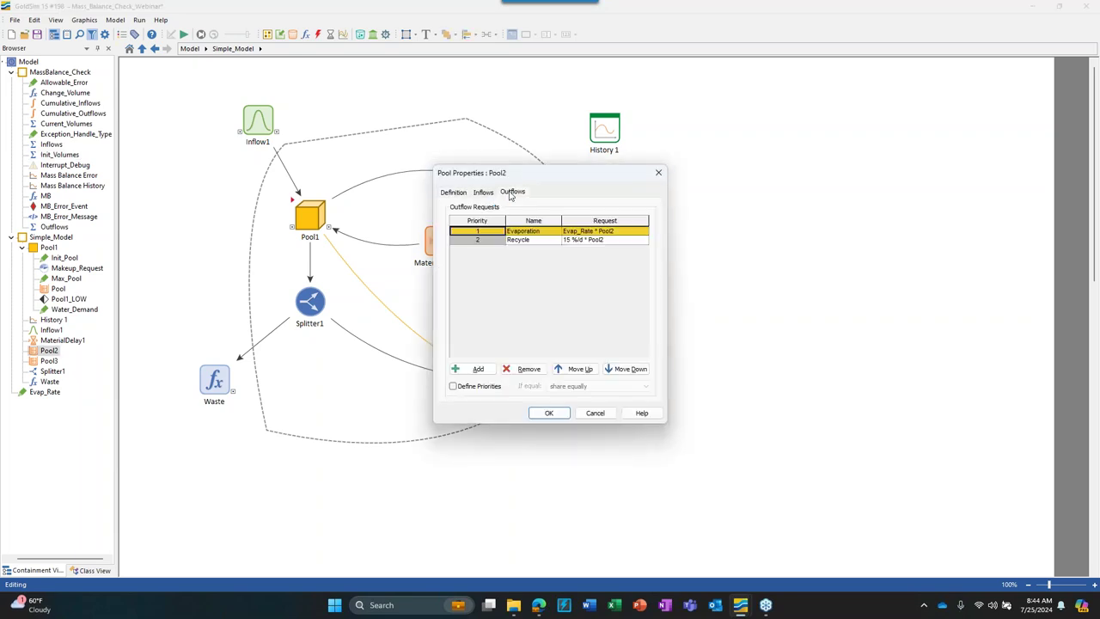
left_click(492, 240)
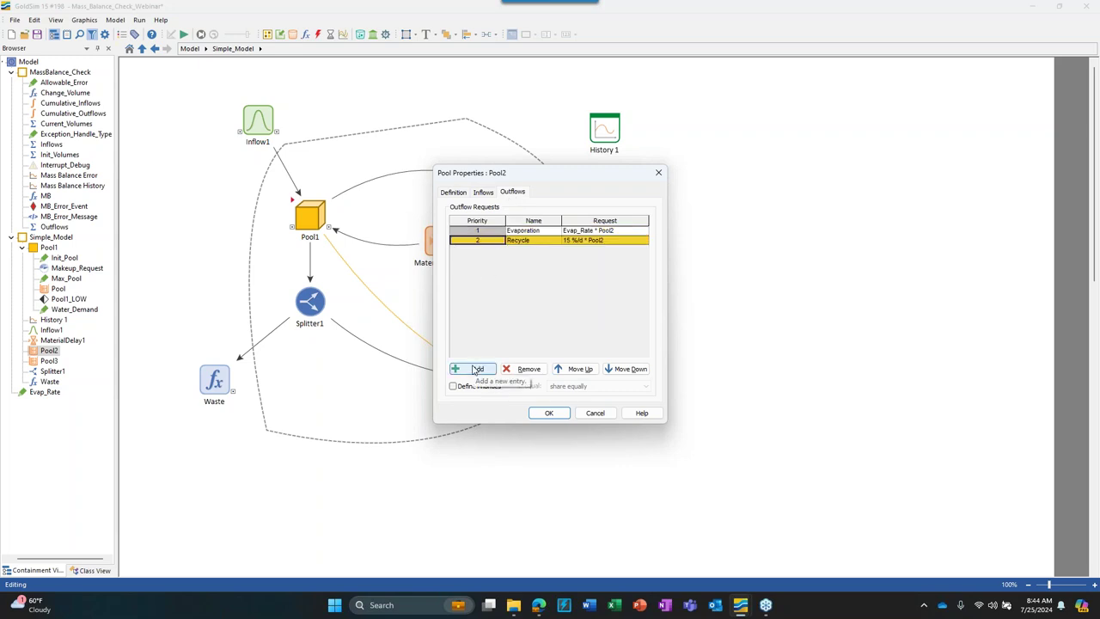
left_click_drag(537, 176, 713, 138)
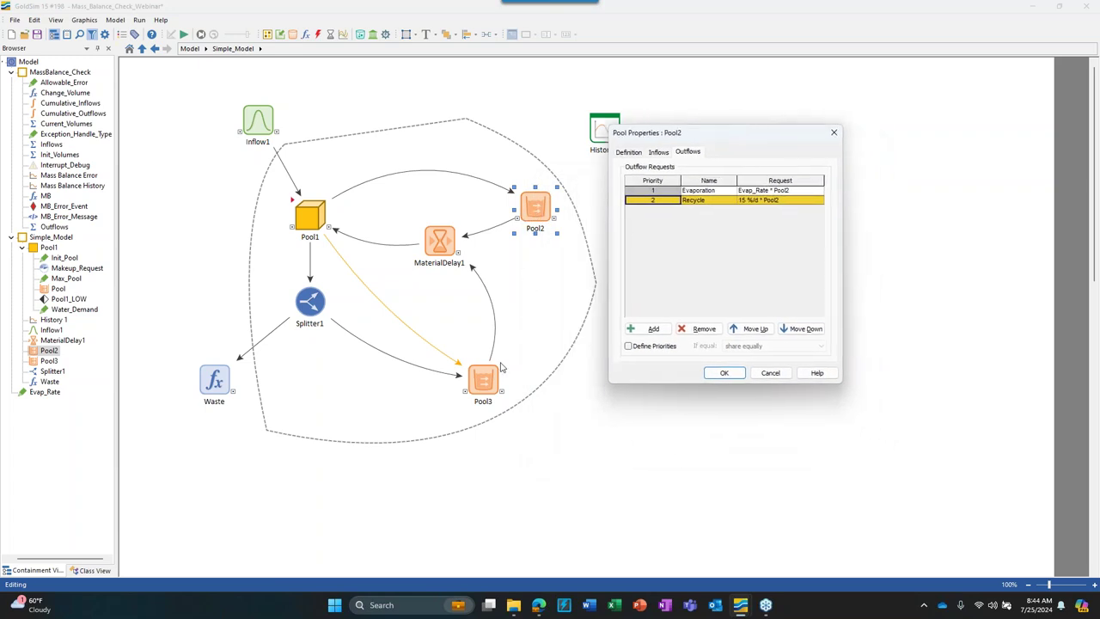
left_click(650, 328)
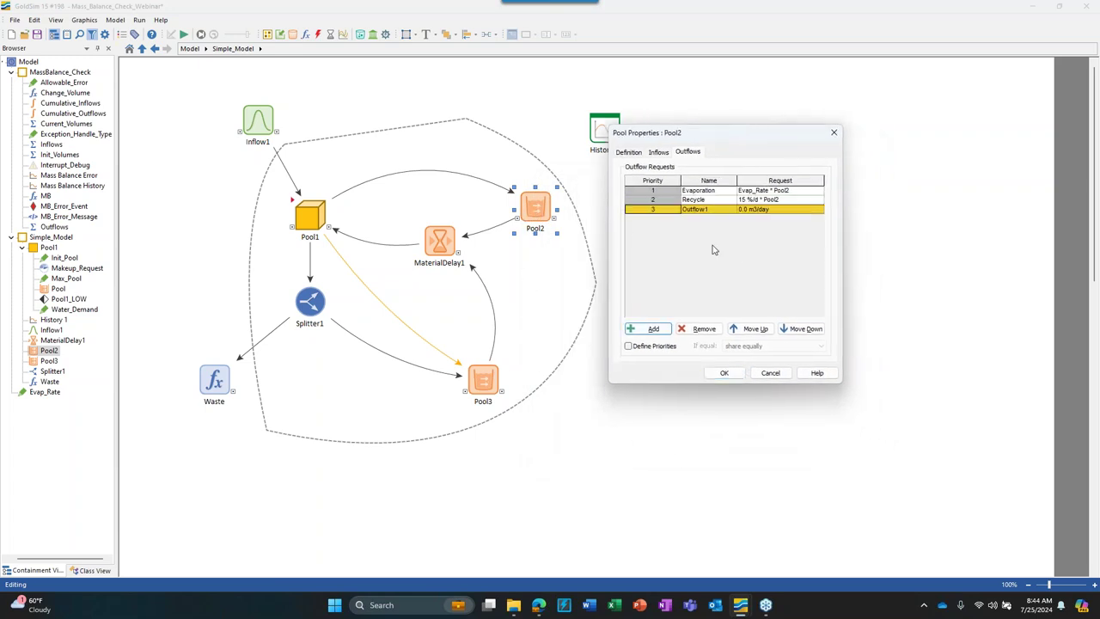
left_click(746, 210)
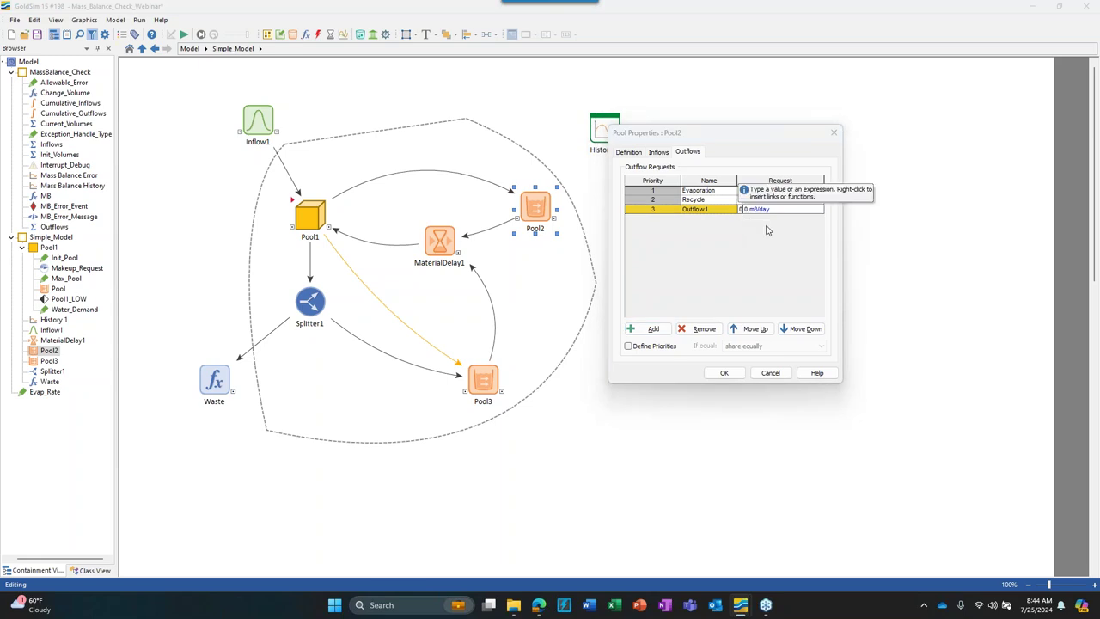
type("1")
left_click(733, 372)
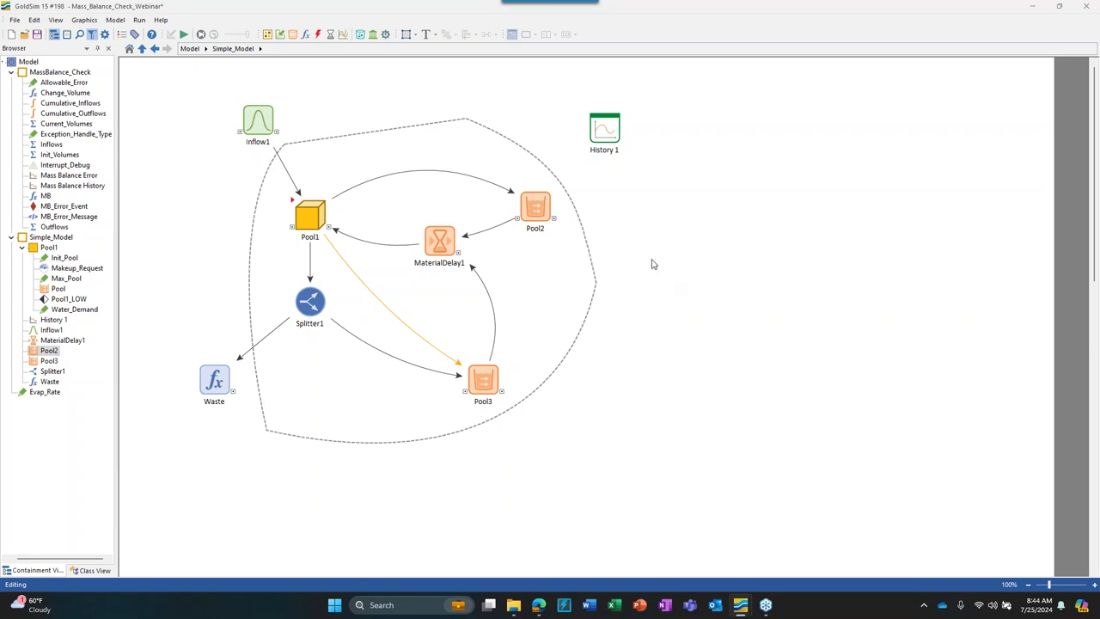
- Expand the outflows among Pool2's outputs to check the available flows, and close the list
left_click(555, 220)
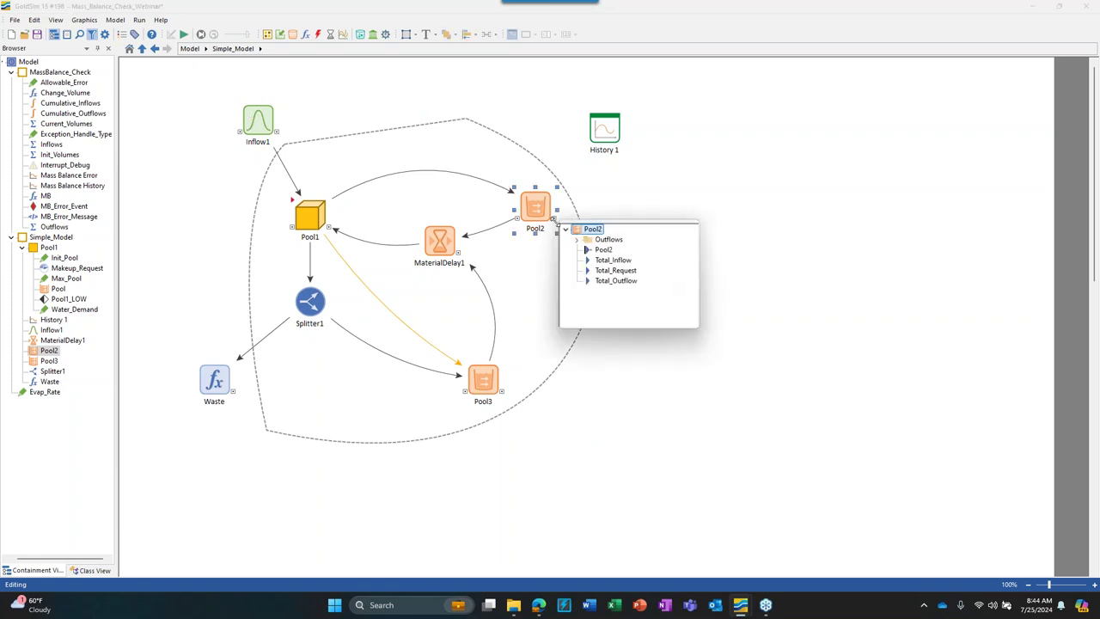
left_click(578, 239)
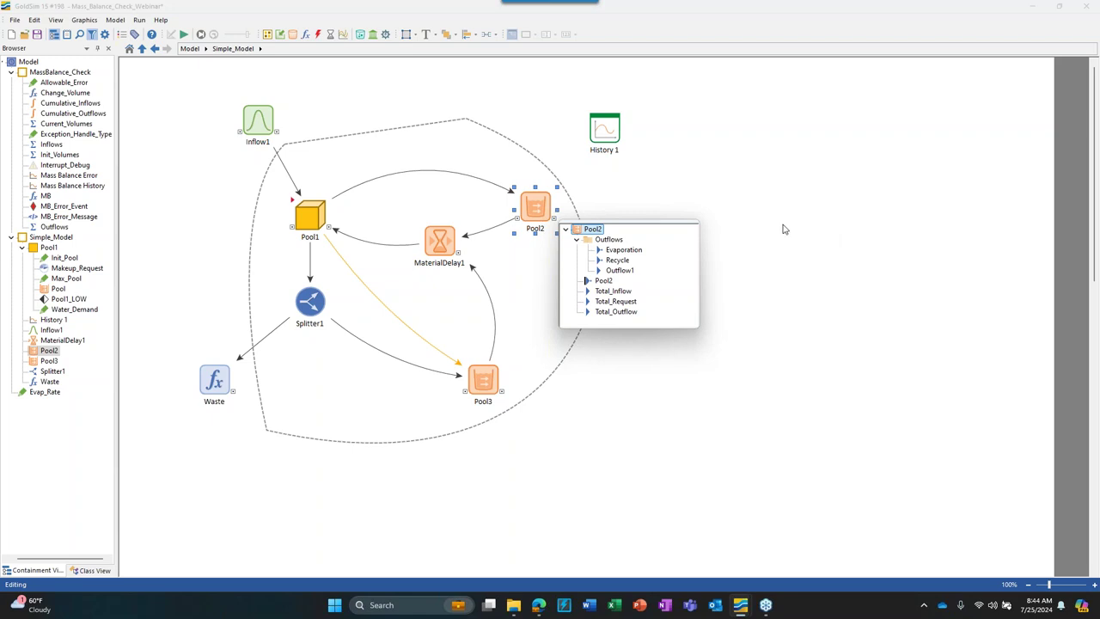
left_click(756, 197)
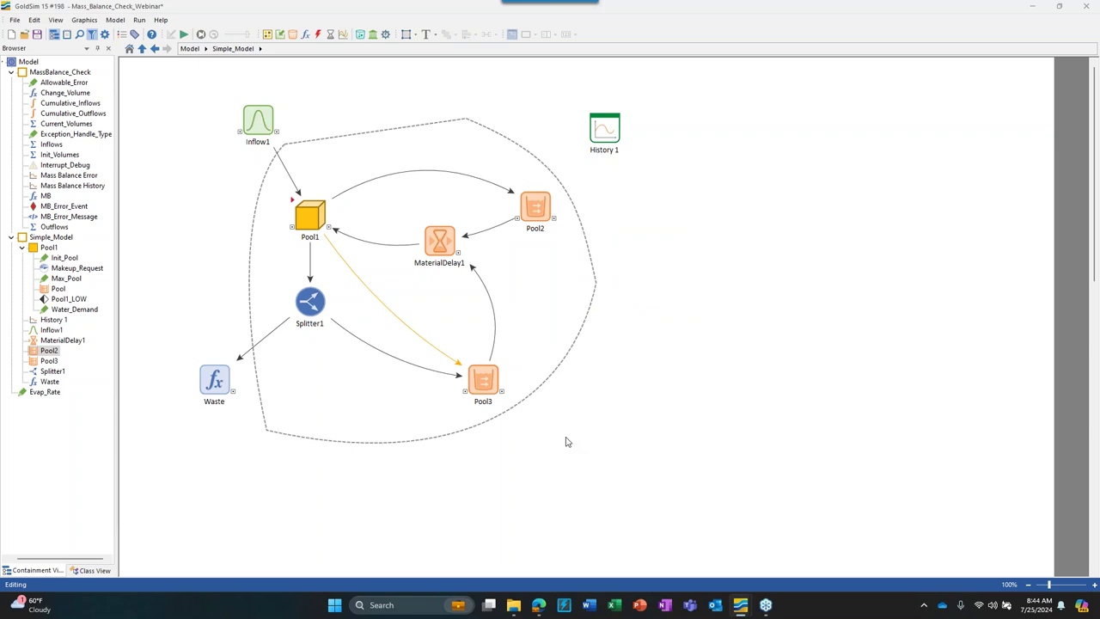
- Run the simulation, dismiss the run messages, and delete all results to return to Edit Mode
left_click(183, 35)
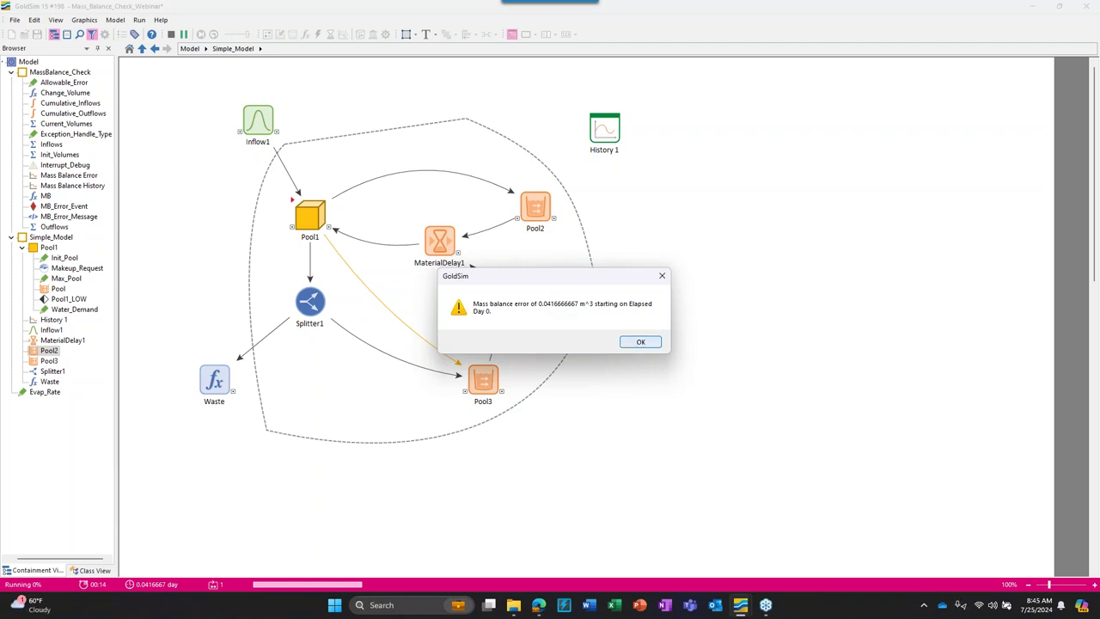
left_click(640, 341)
left_click(628, 324)
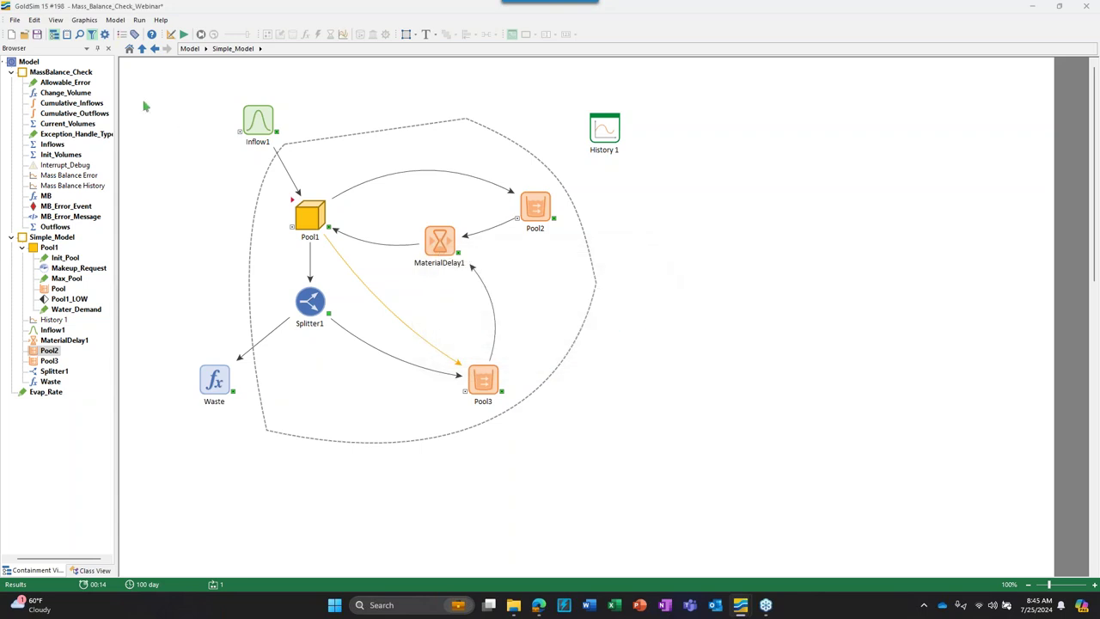
left_click(171, 34)
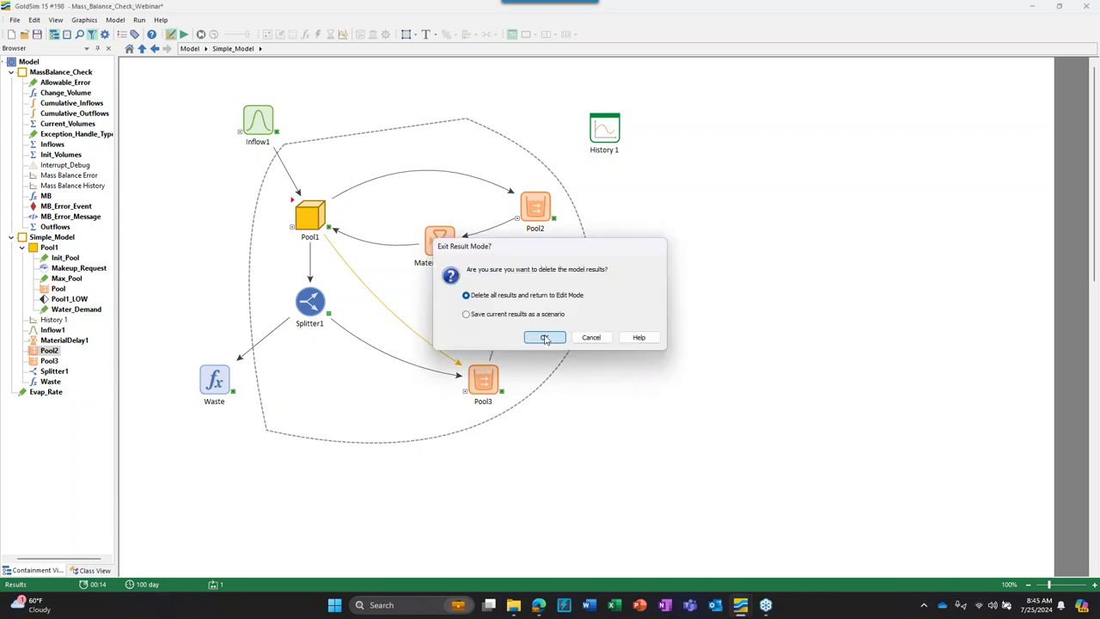
left_click(543, 339)
- Review the outflow requests in Pool2's properties, including Outflow1, and close the properties
double_click(534, 208)
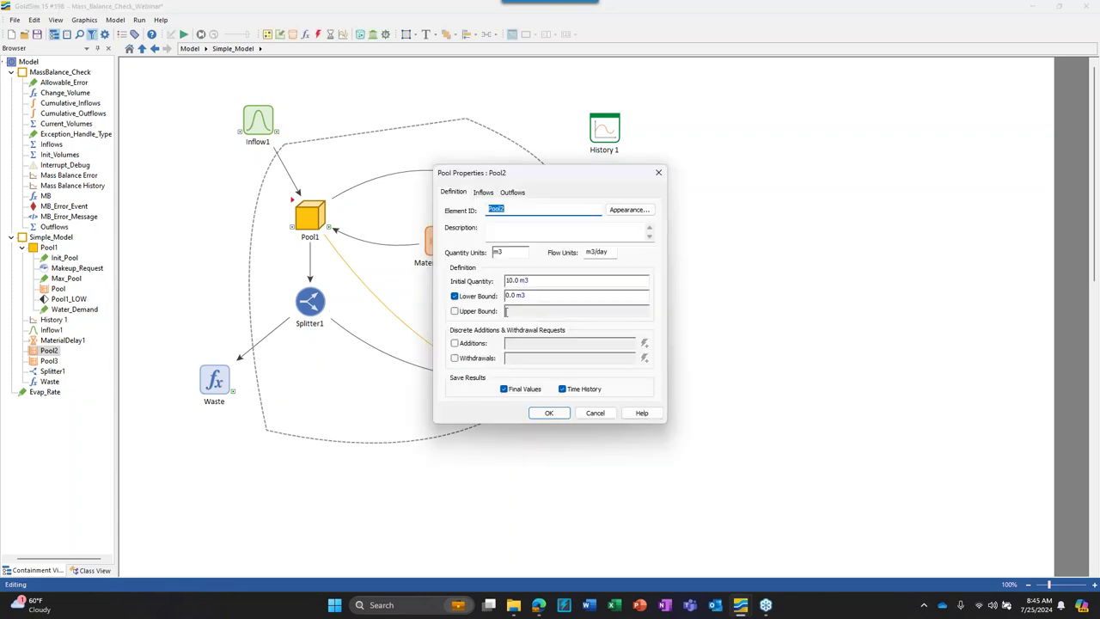
left_click(509, 194)
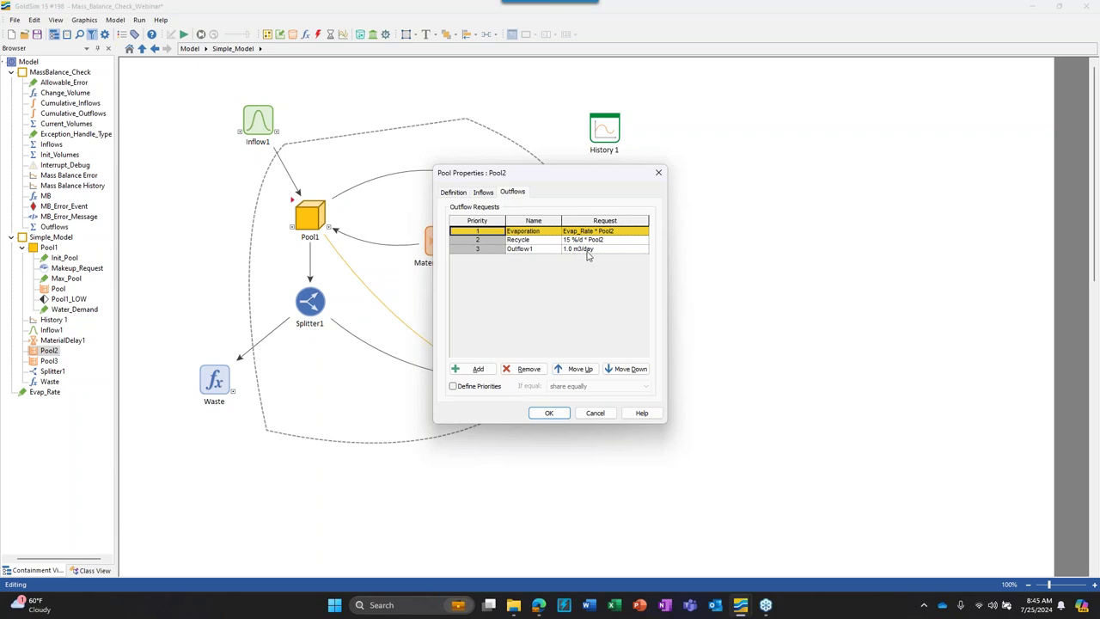
left_click(548, 413)
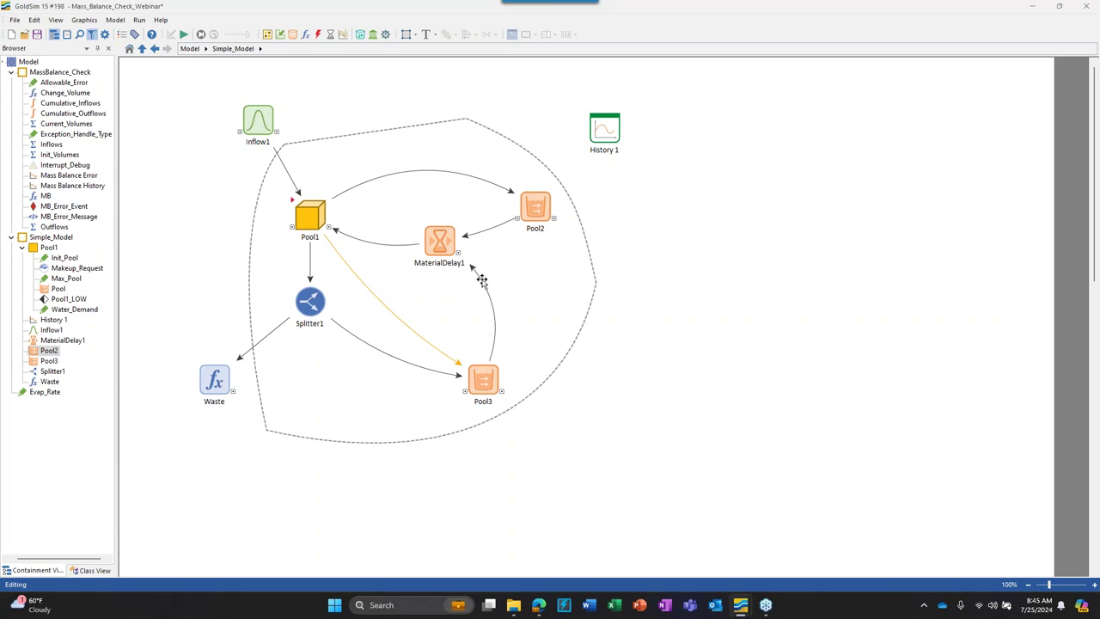
mouse_move(537, 209)
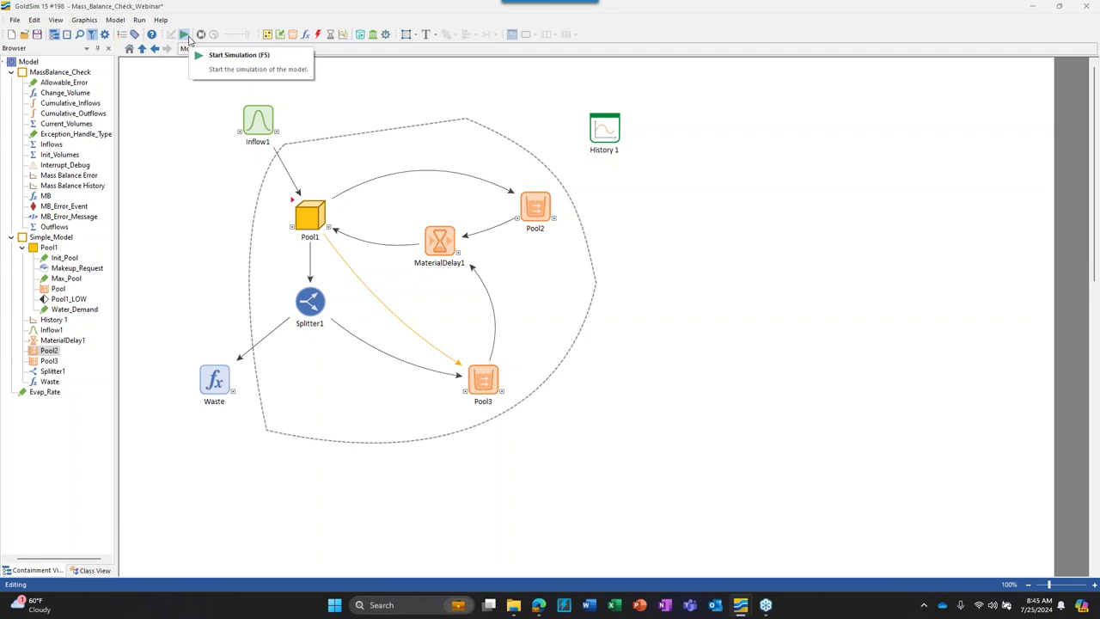
- Set the Exception_Handle_Type data element in the MassBalance_Check container to 3, the log-only option
left_click(205, 49)
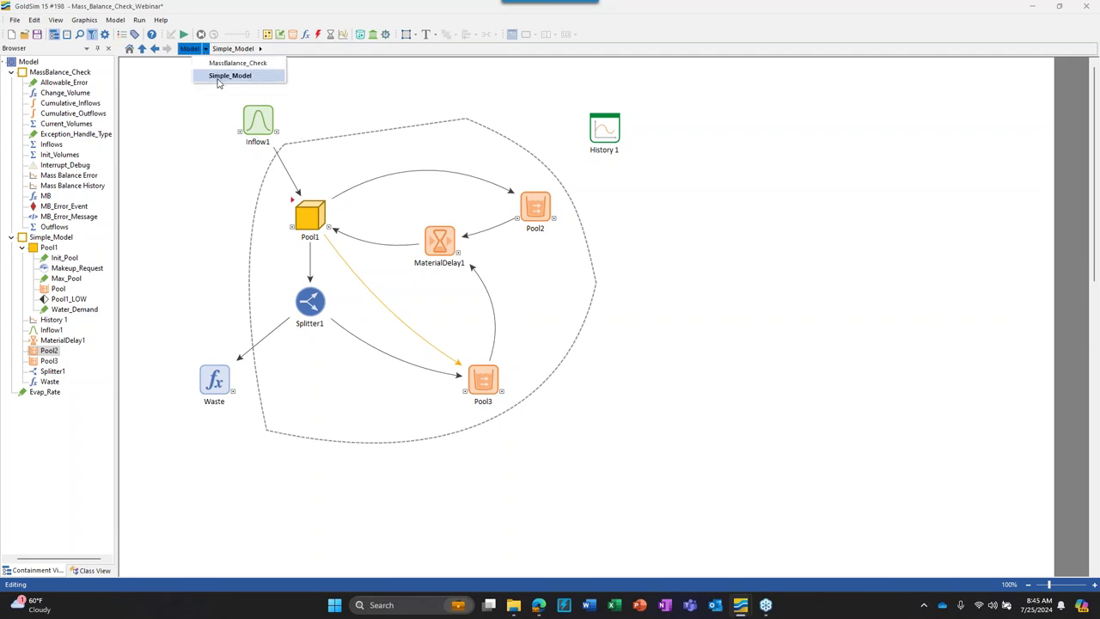
left_click(226, 77)
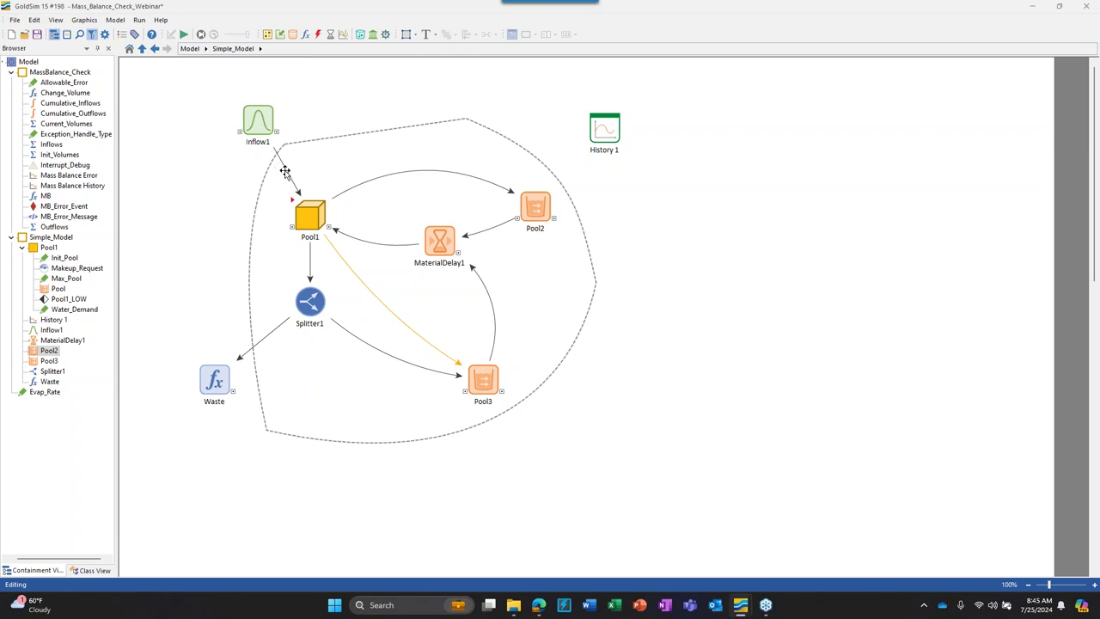
left_click(205, 49)
left_click(224, 63)
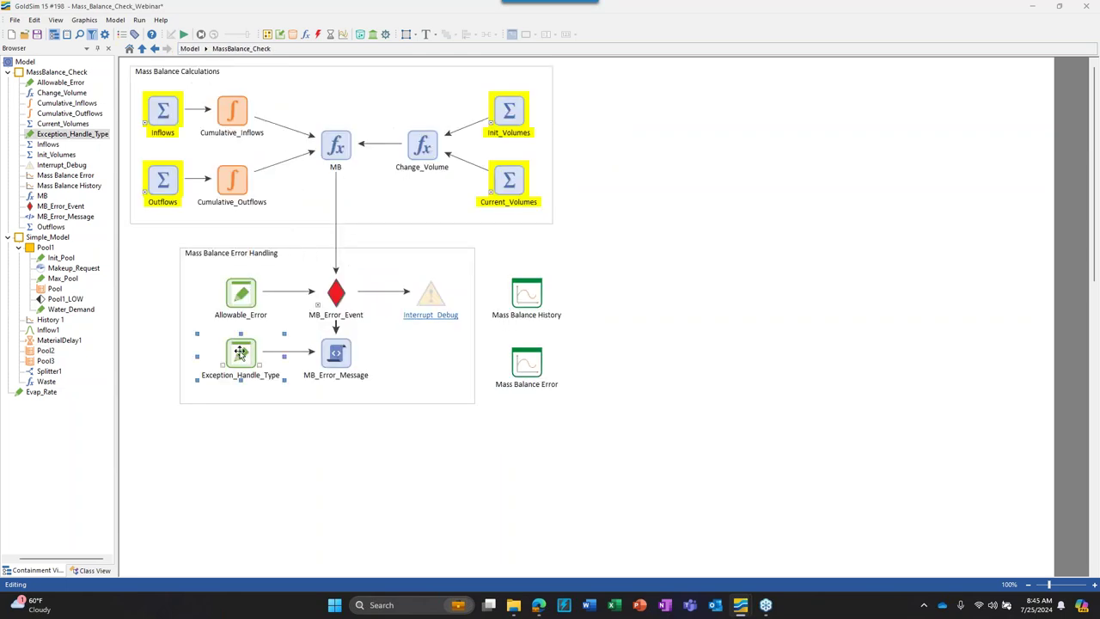
double_click(243, 353)
left_click(464, 292)
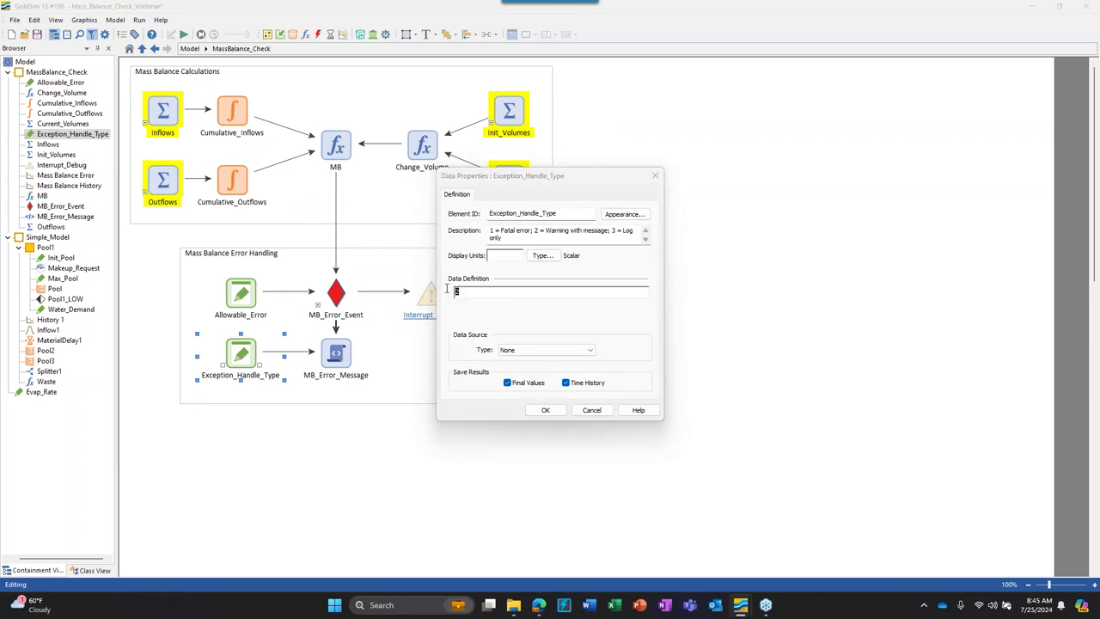
key("BackSpace")
type("3")
left_click(544, 410)
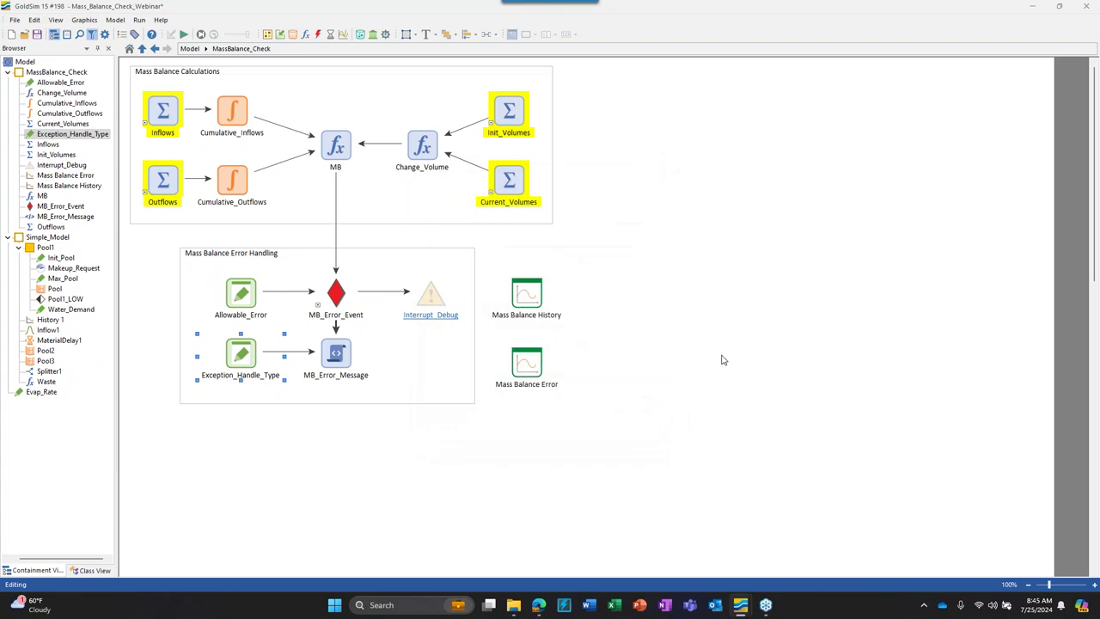
- Return to the Simple_Model container, run the simulation, and decline to show the run log
left_click(205, 49)
left_click(237, 74)
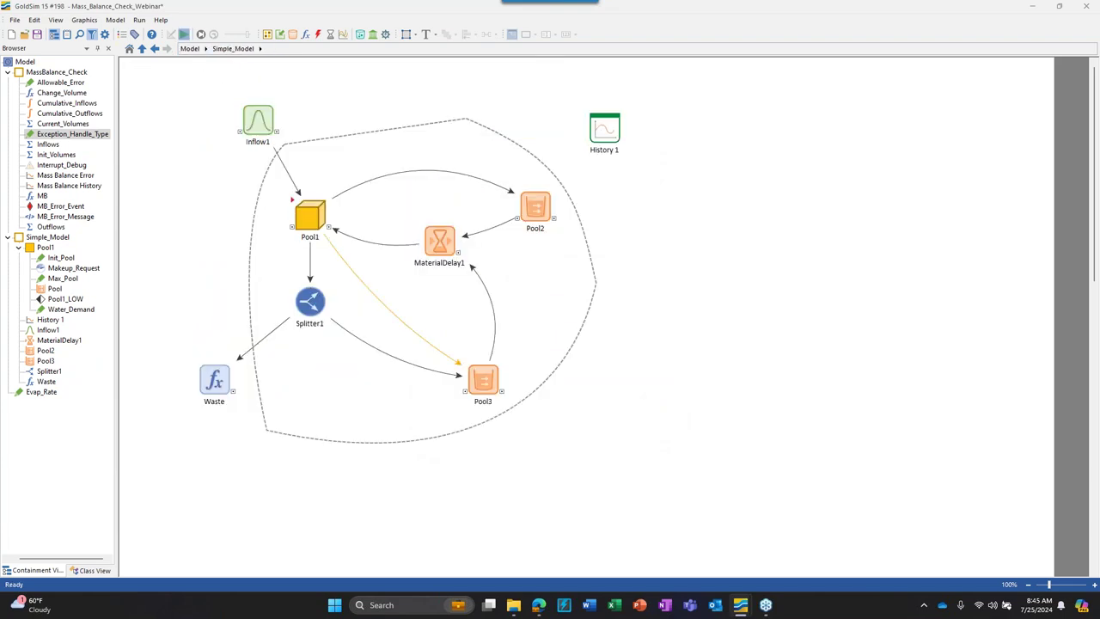
left_click(183, 34)
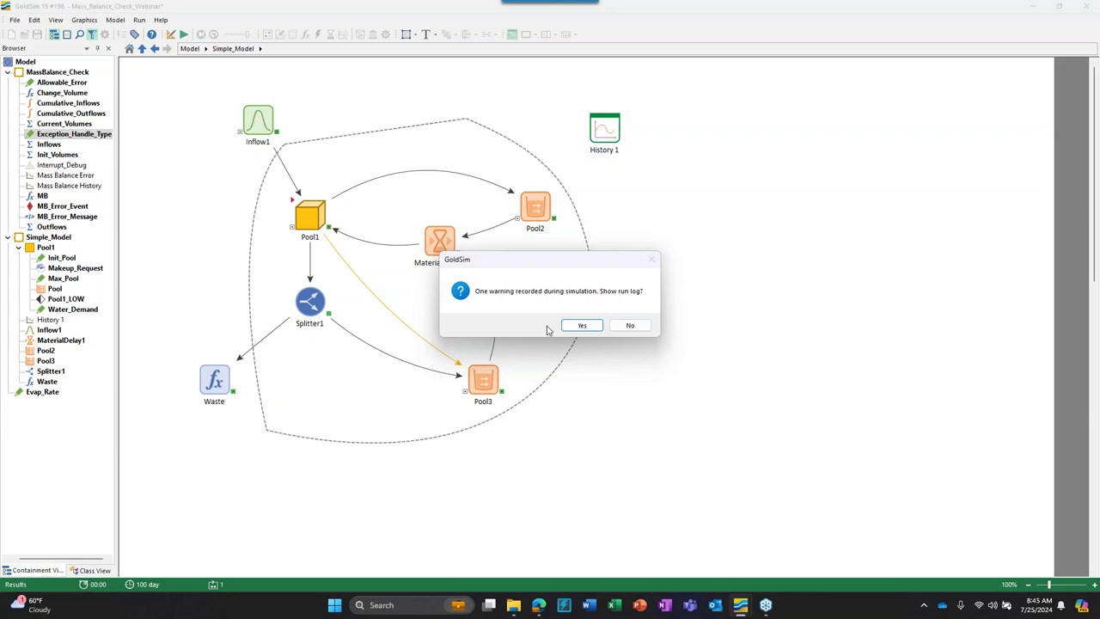
left_click(630, 325)
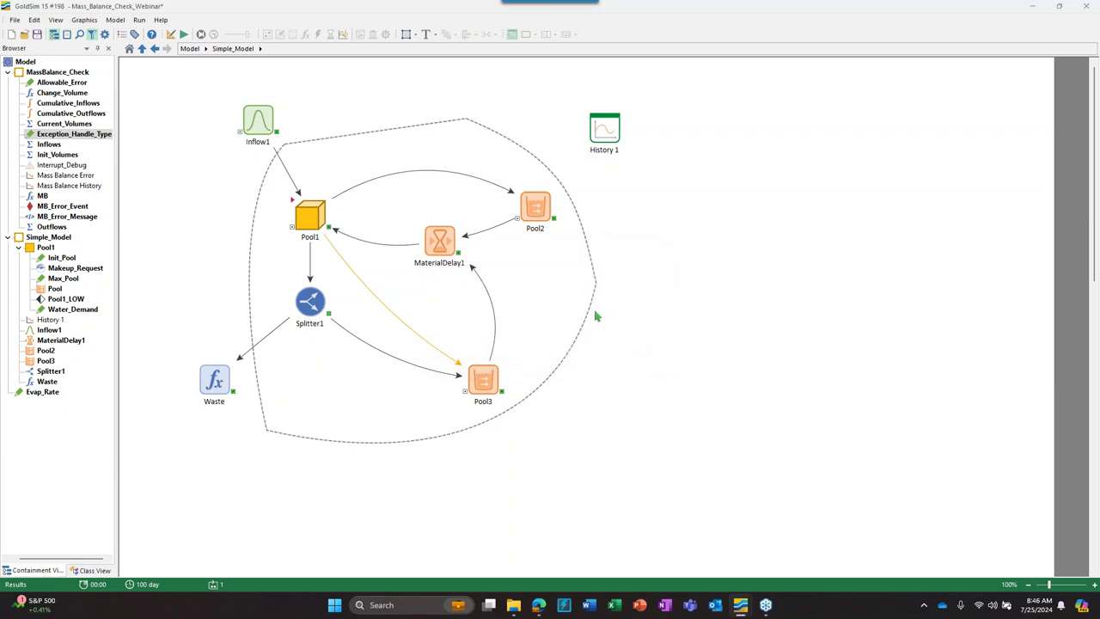
- Open the Mass Balance Error chart in the MassBalance_Check container and move it clear of the diagram
left_click(207, 51)
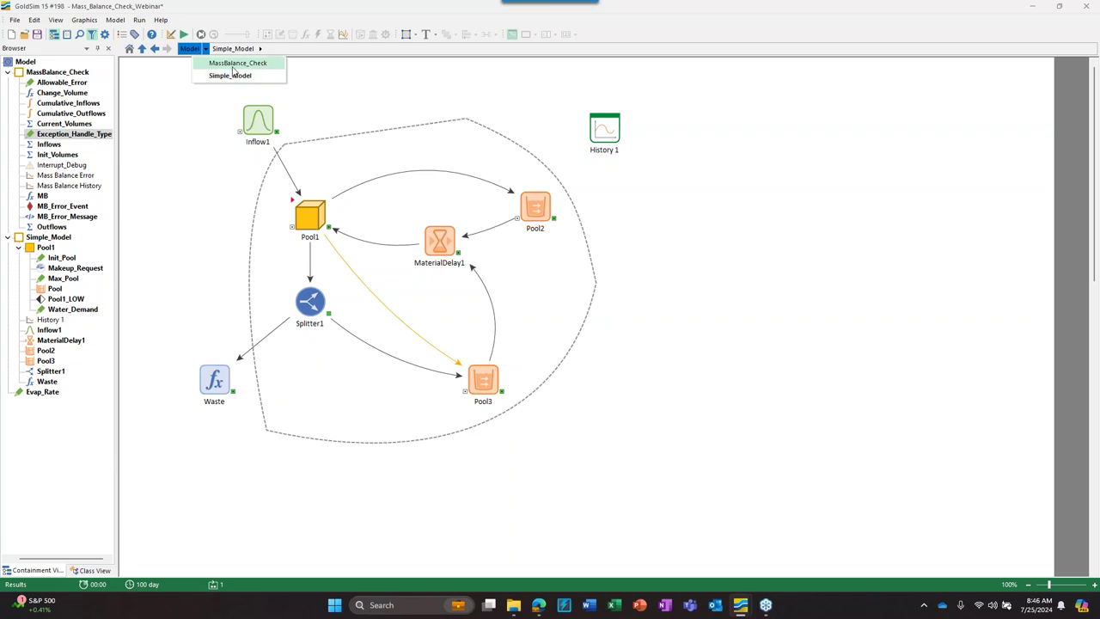
left_click(234, 63)
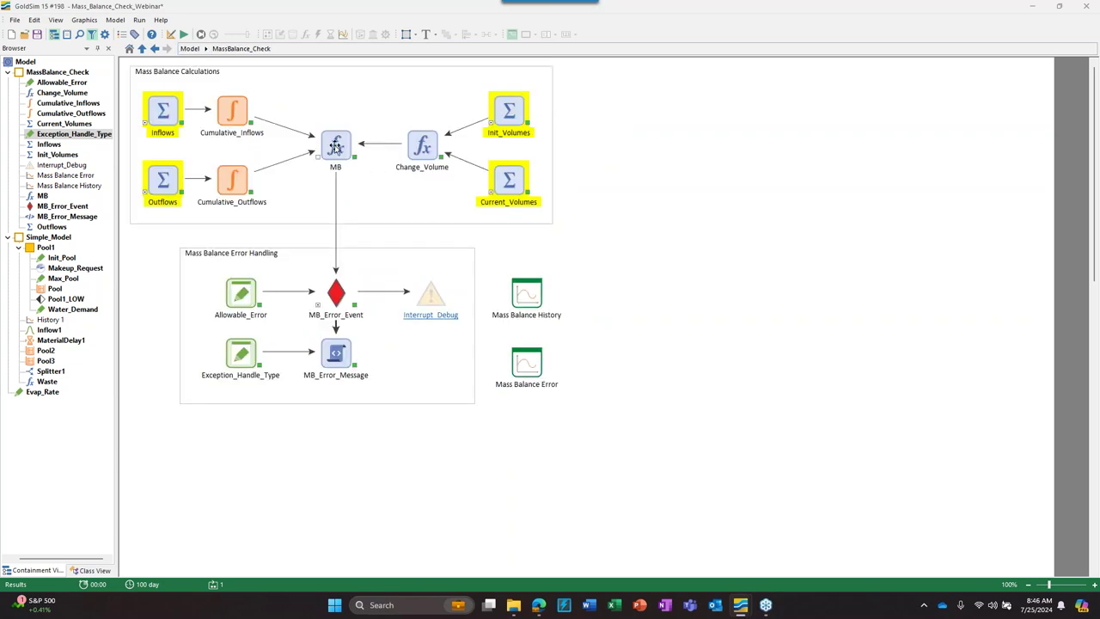
double_click(528, 365)
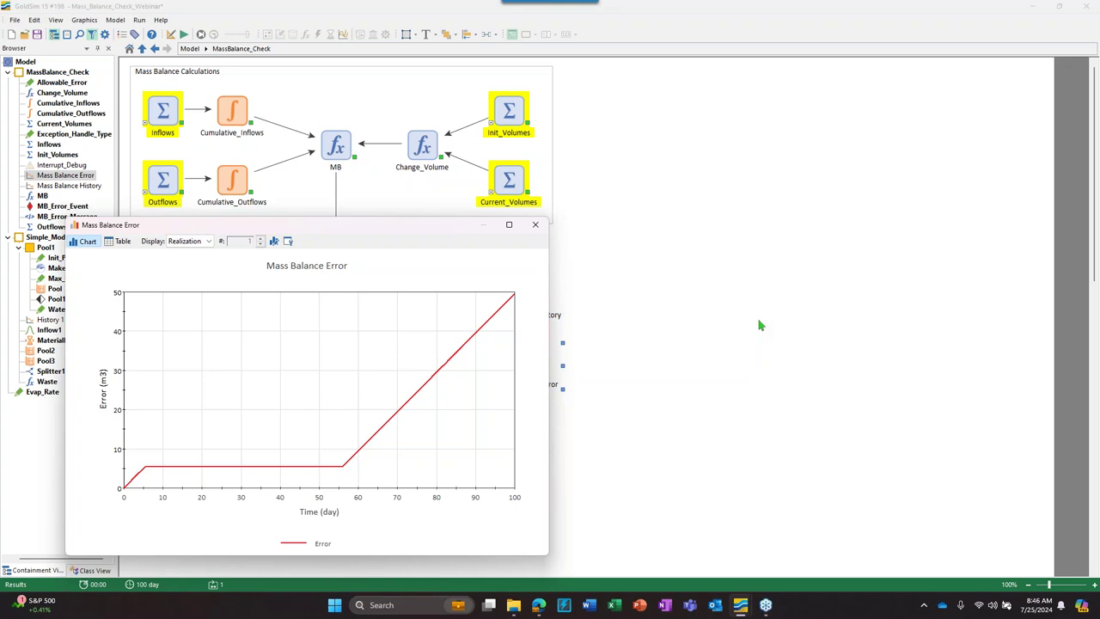
left_click_drag(405, 224, 909, 184)
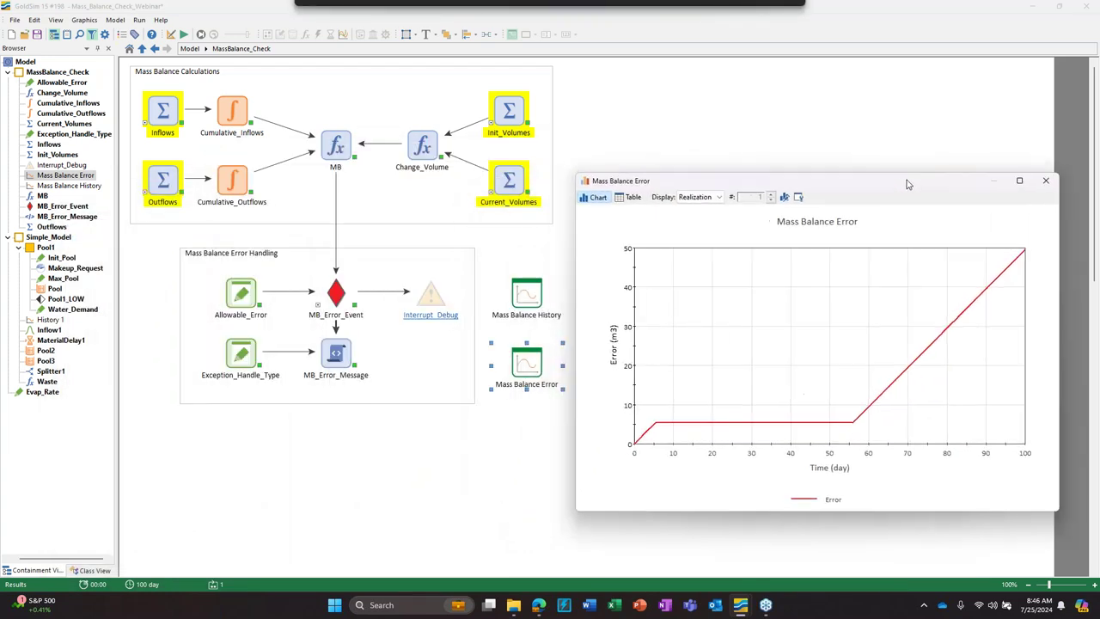
- Examine the inflows, outflows and change in volume in the Mass Balance History chart, and close it
double_click(533, 294)
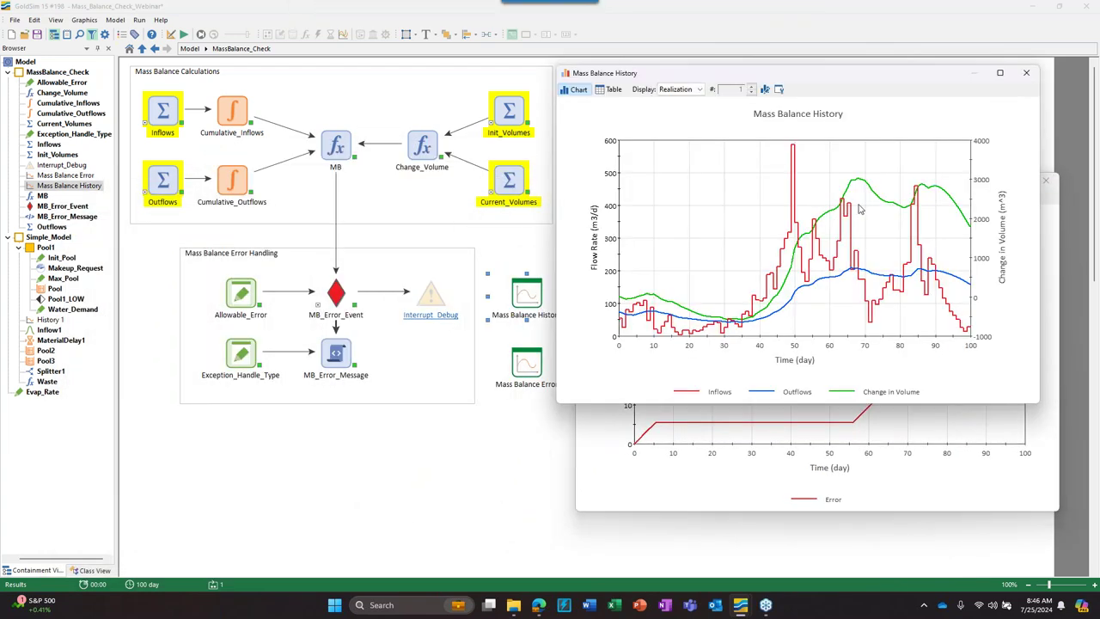
left_click_drag(840, 76, 442, 104)
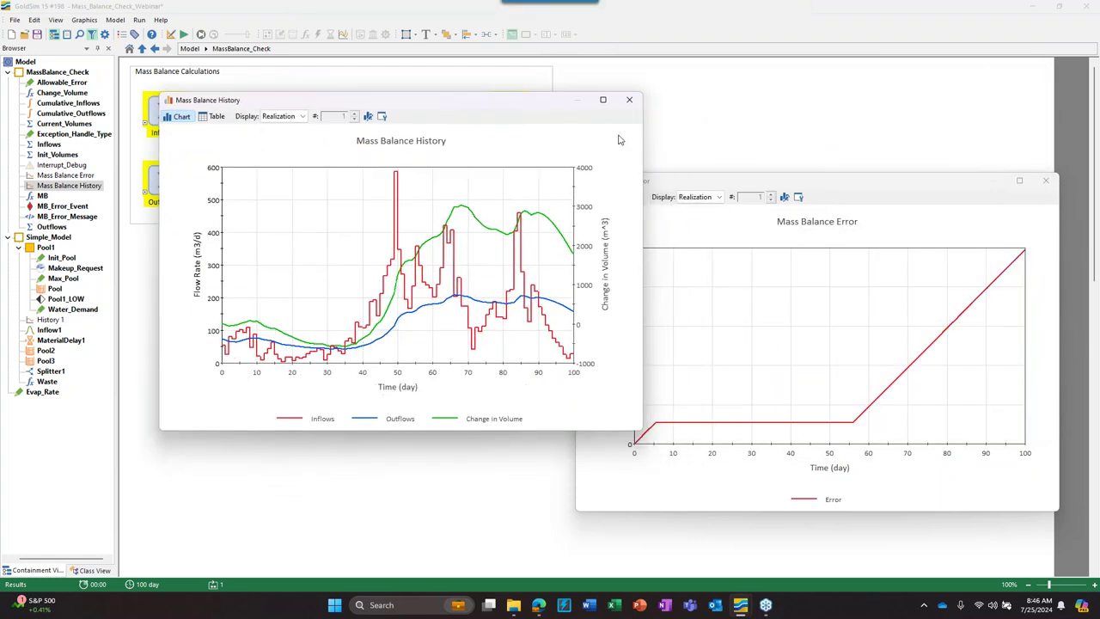
left_click(630, 101)
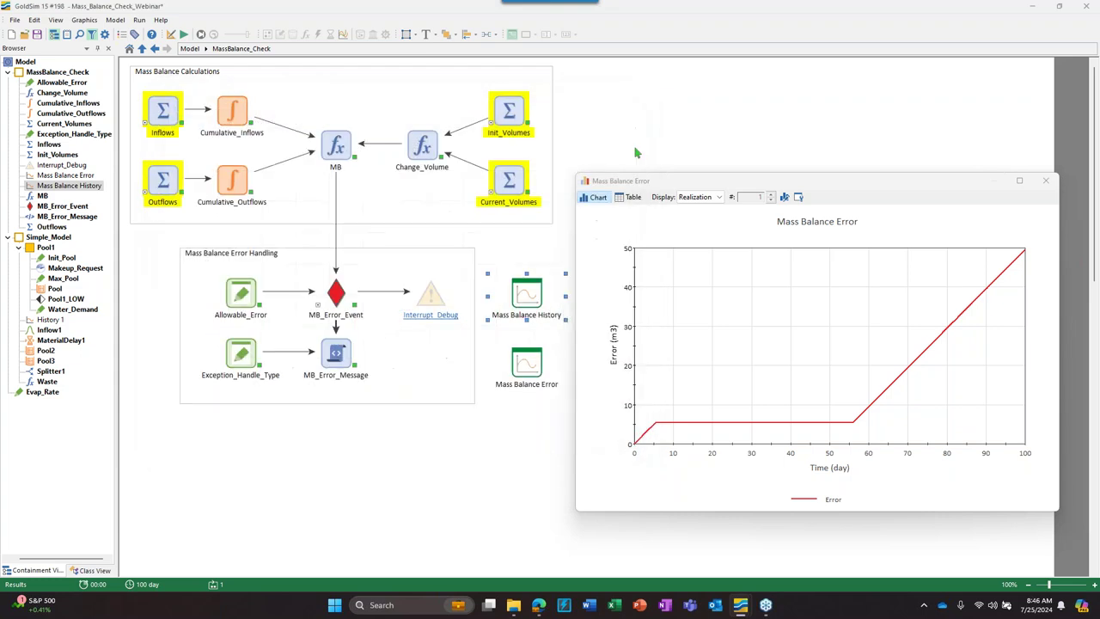
- Plot Pool2's time history in Simple_Model, compare it with the Mass Balance Error chart, and close the plot
left_click(196, 53)
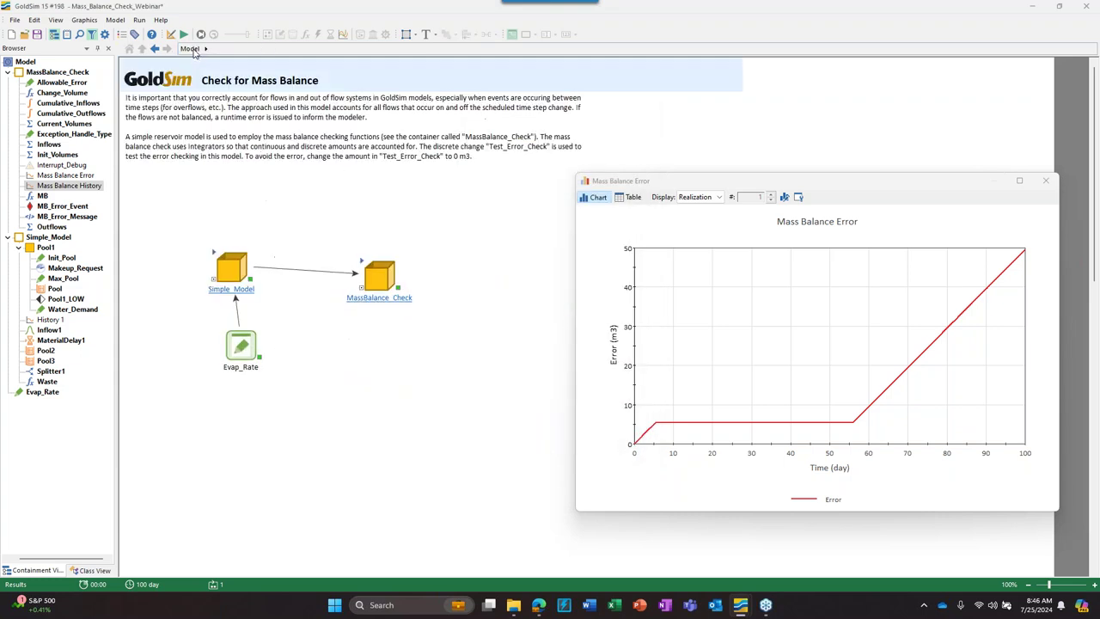
double_click(219, 260)
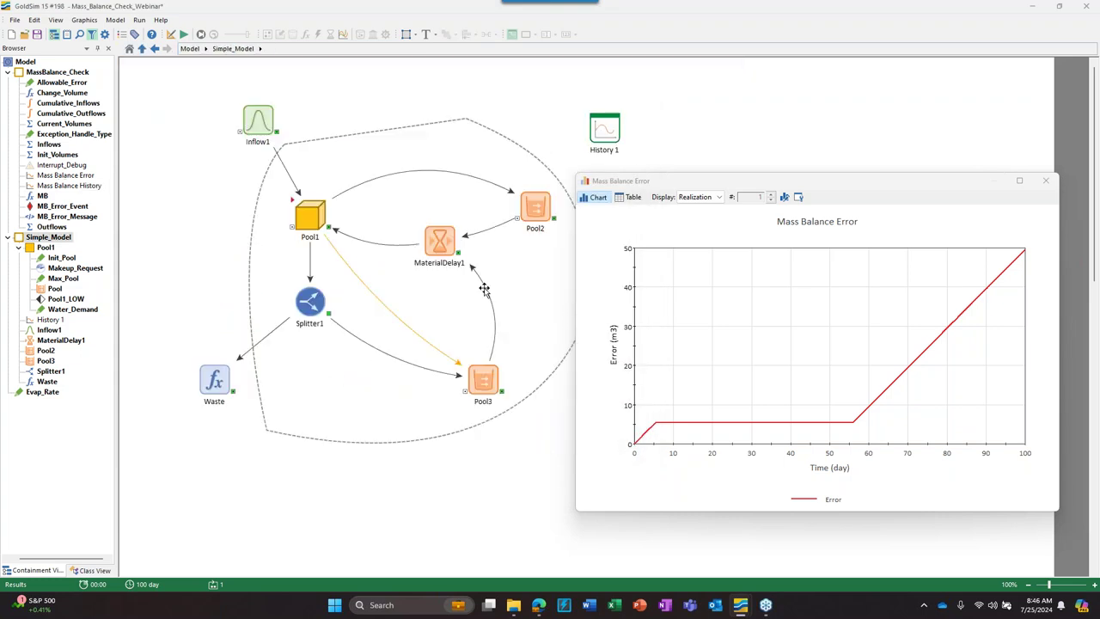
right_click(533, 211)
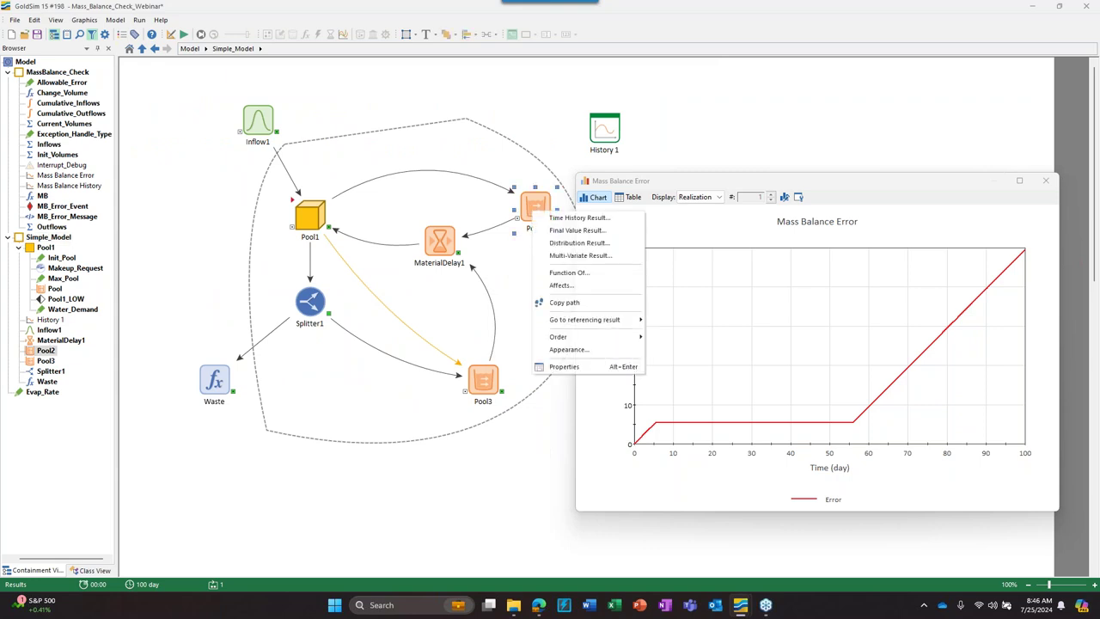
left_click(553, 217)
left_click_drag(586, 154, 329, 135)
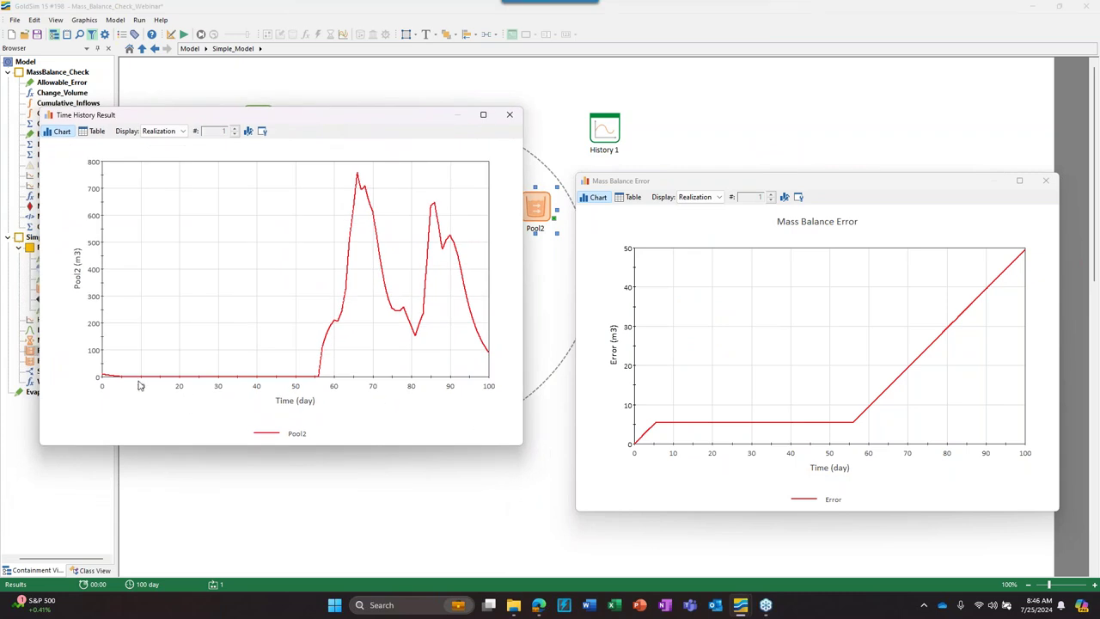
mouse_move(123, 383)
mouse_move(320, 382)
left_click_drag(319, 118, 853, 55)
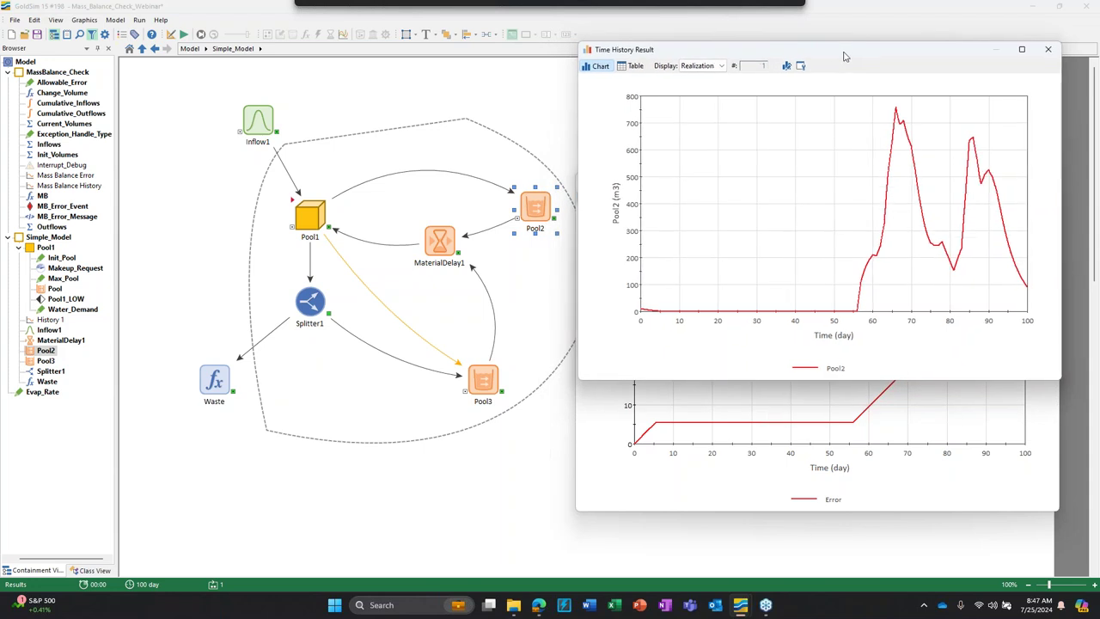
left_click_drag(817, 379, 819, 303)
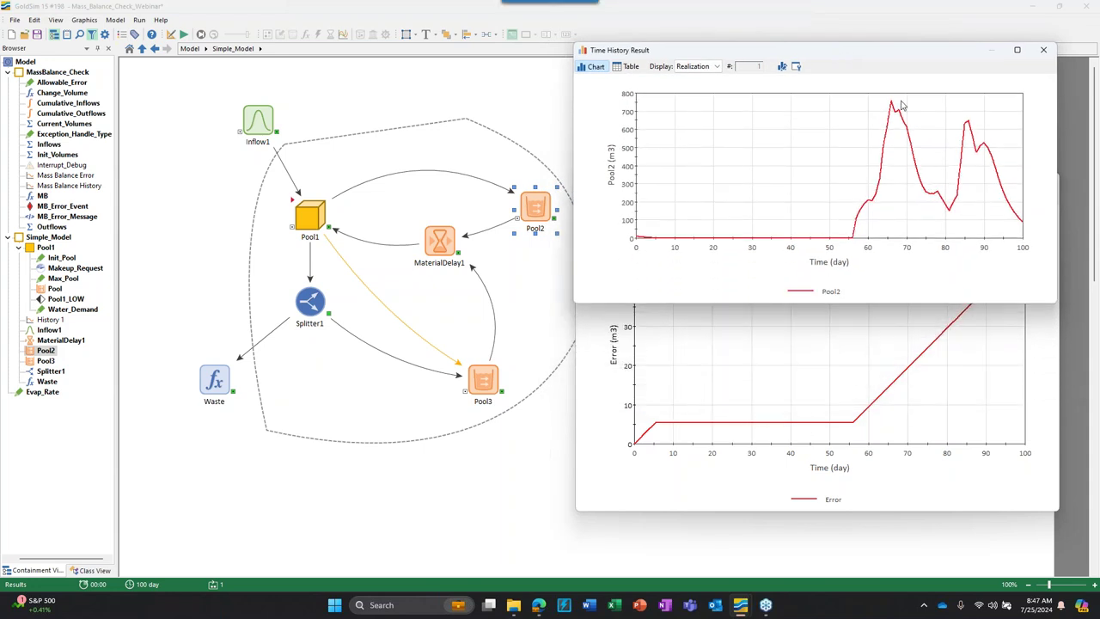
left_click(1043, 49)
- Plot Pool3's time history, check it against the Mass Balance Error chart, and close the plot
left_click(484, 378)
right_click(484, 379)
left_click(524, 386)
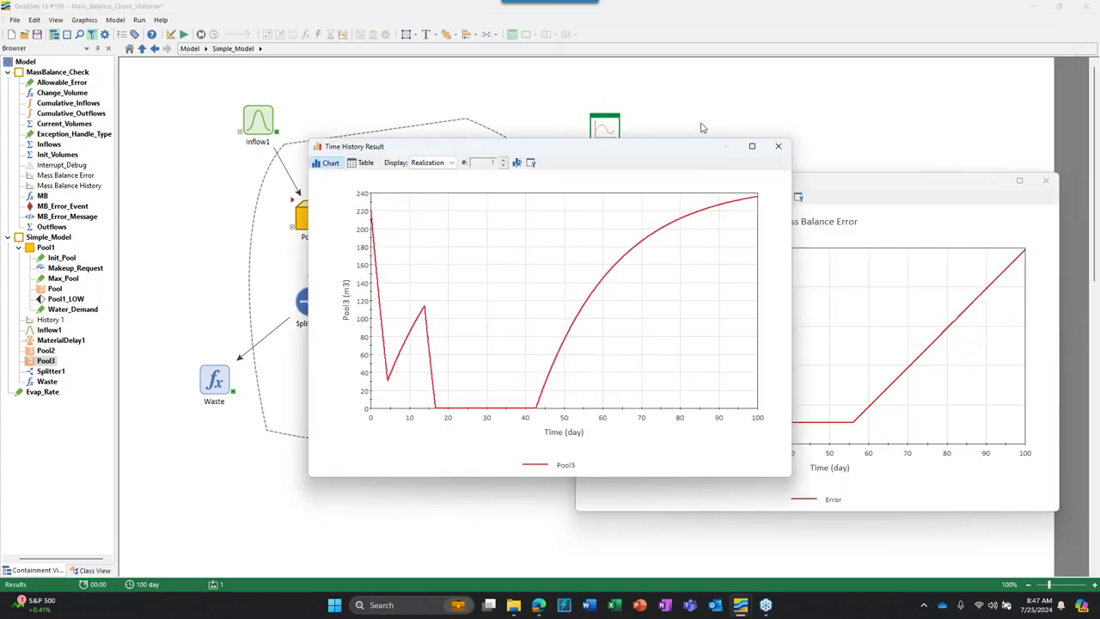
left_click_drag(607, 152, 874, 80)
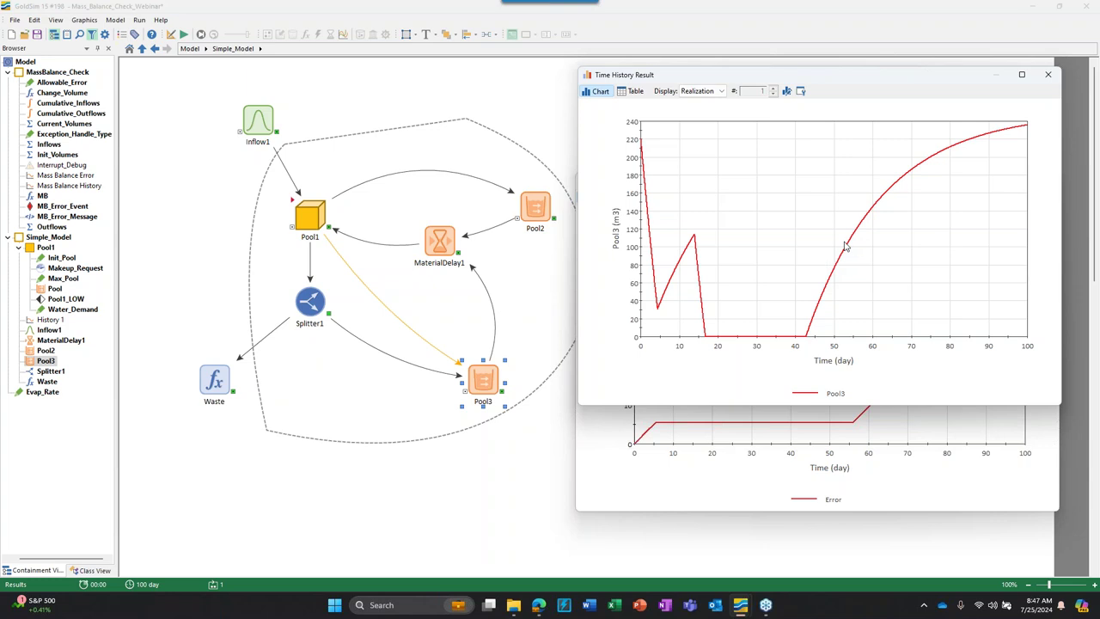
left_click(1047, 74)
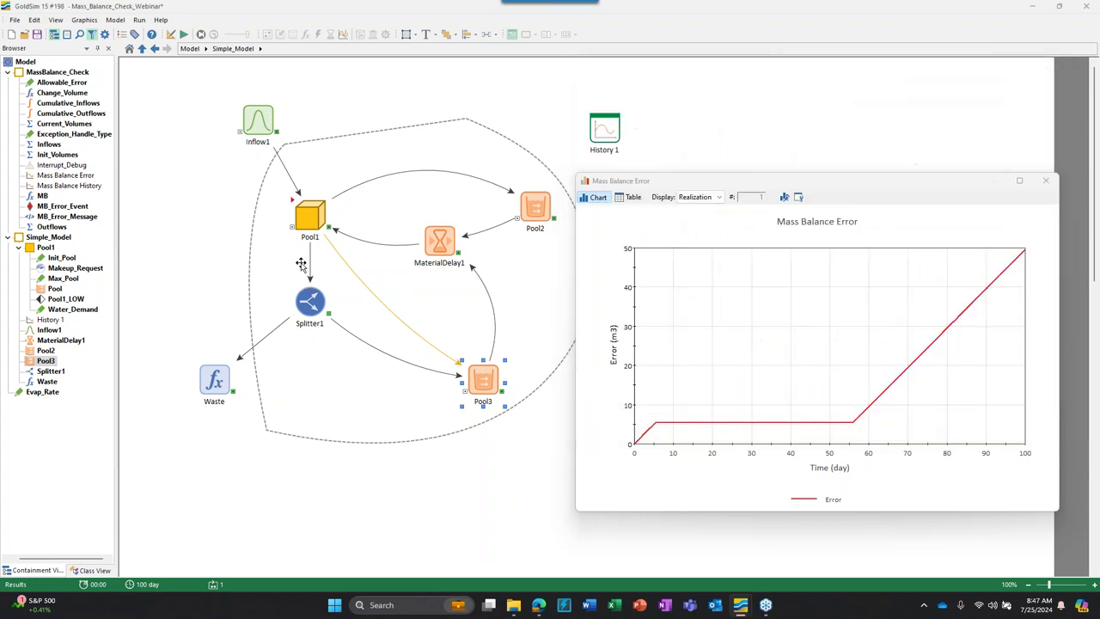
- Plot the time history of the Pool element inside the Pool1 container, and close the plot after examining it
double_click(292, 204)
right_click(255, 208)
left_click(258, 203)
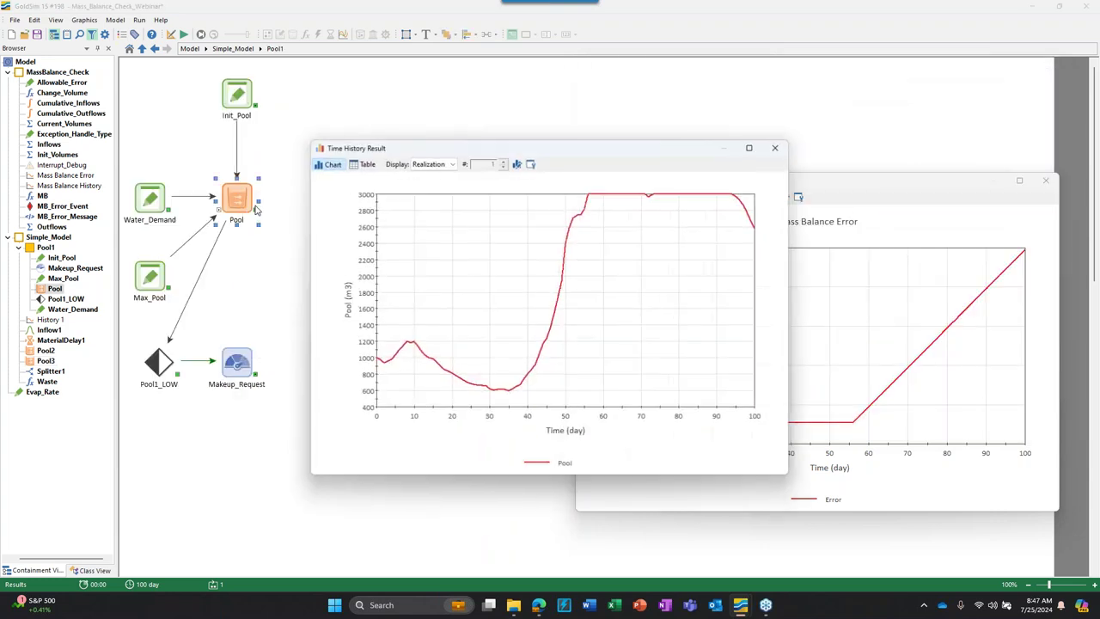
left_click_drag(537, 155, 807, 79)
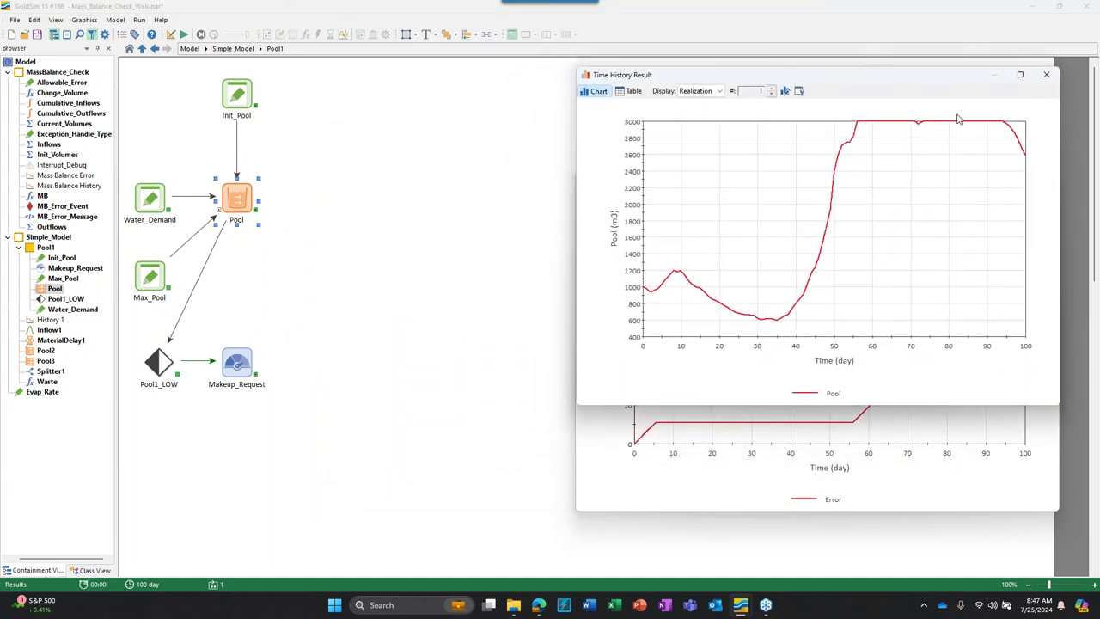
left_click(1046, 74)
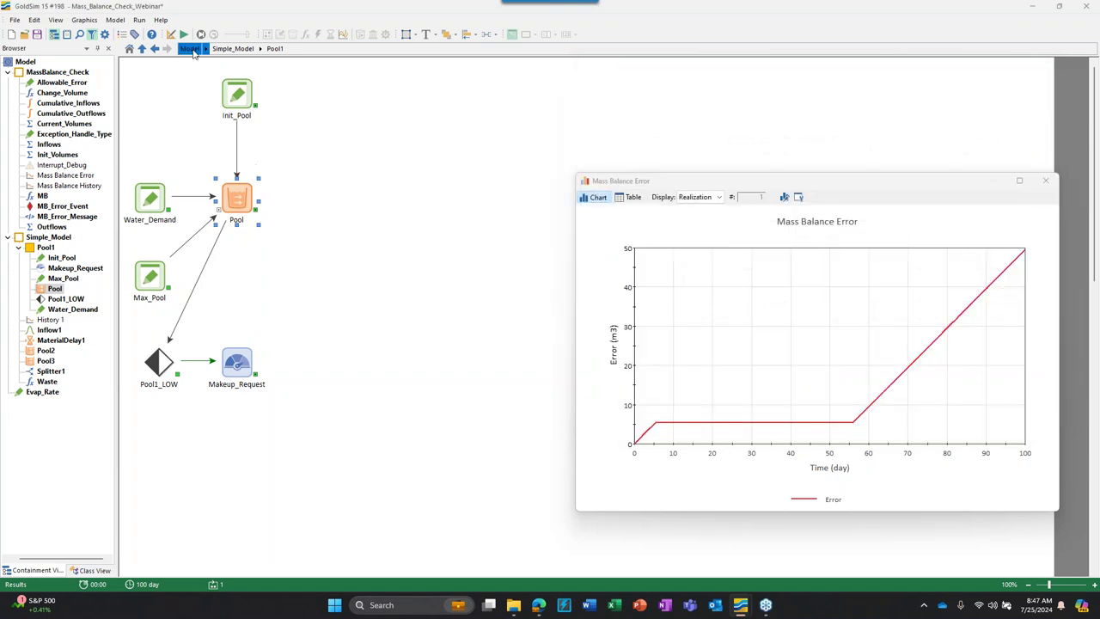
- Reopen Pool2's time history above the Mass Balance Error chart, compare when both curves rise, and close the plot
left_click(221, 52)
right_click(548, 206)
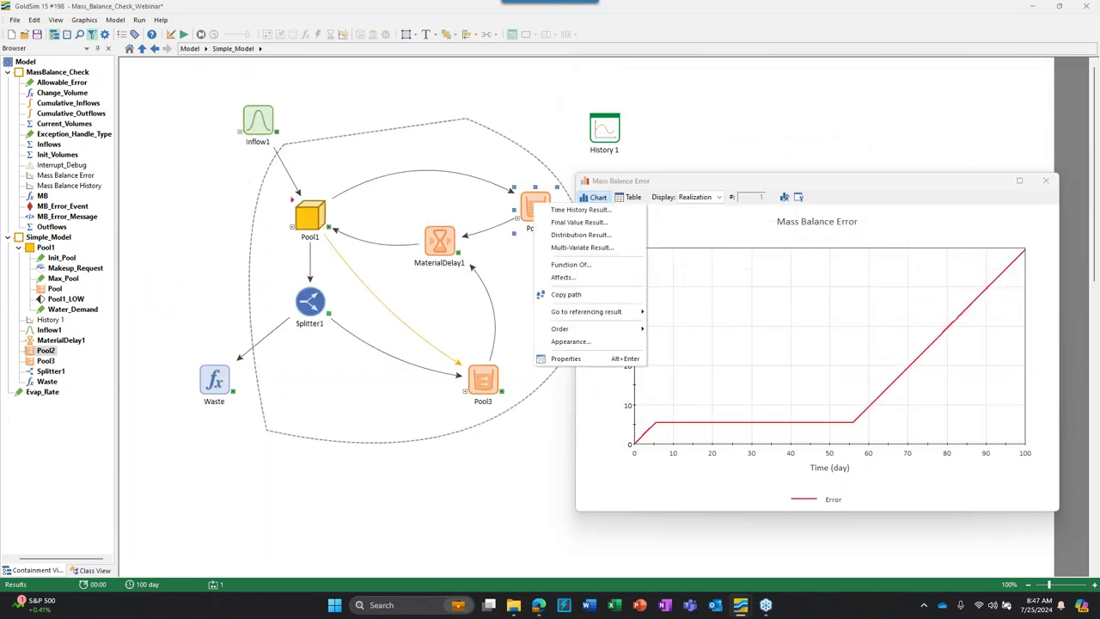
left_click(552, 211)
left_click_drag(630, 143, 896, 59)
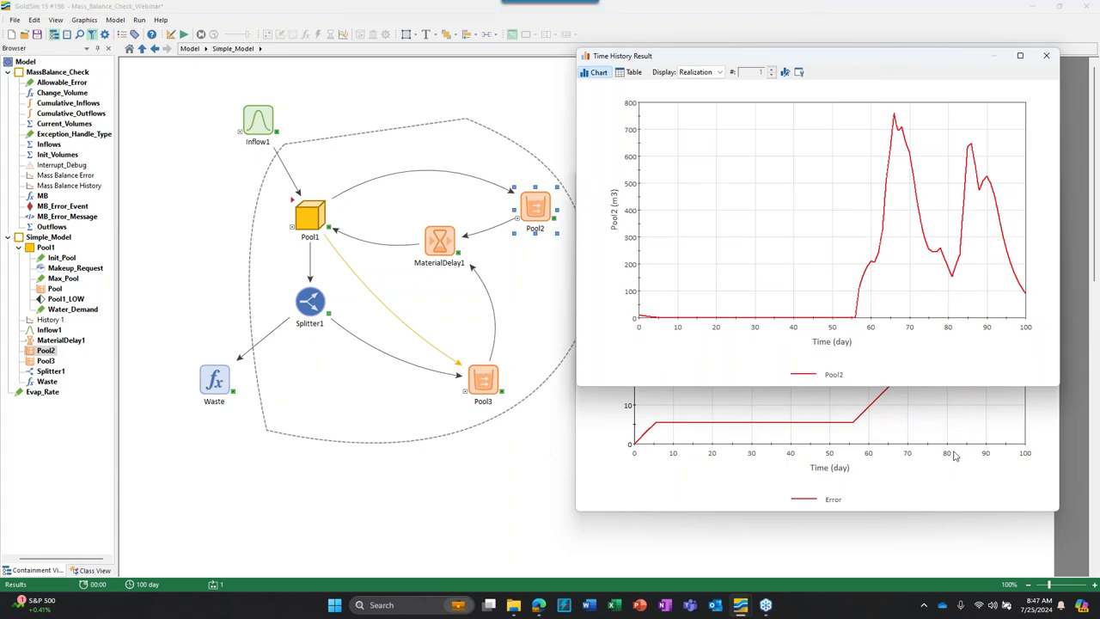
left_click_drag(919, 385, 917, 339)
left_click_drag(857, 61, 856, 33)
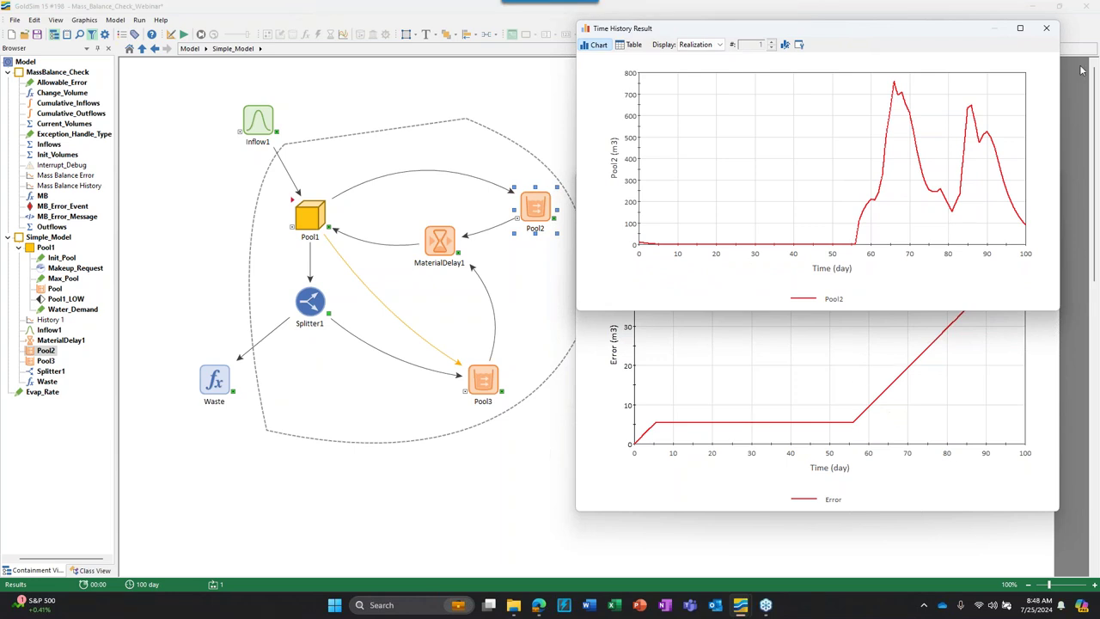
left_click(1044, 30)
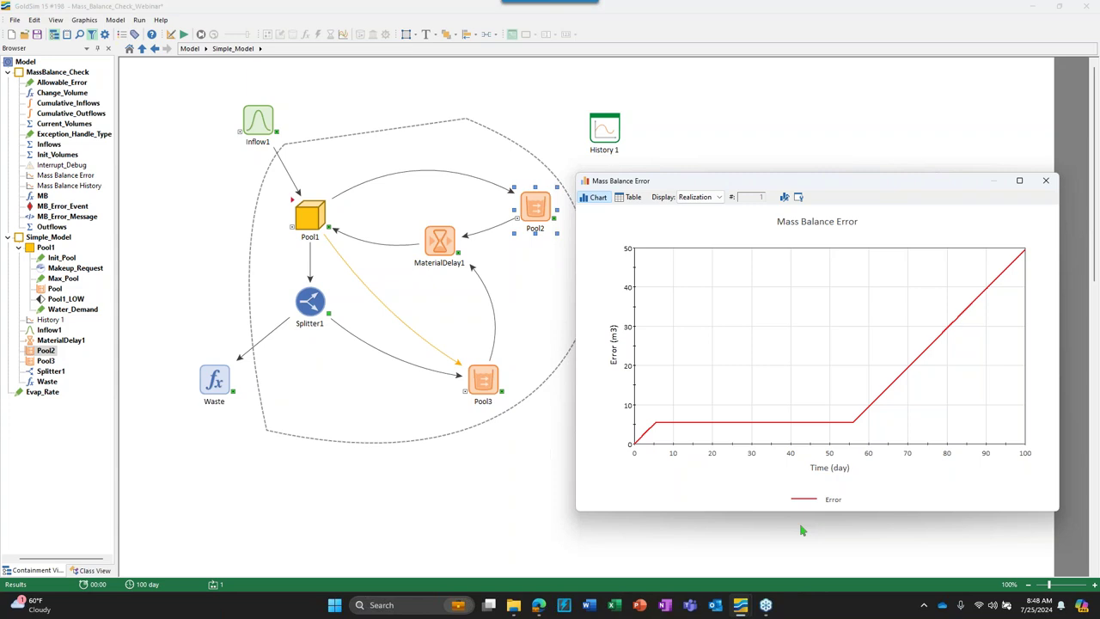
- Close the Mass Balance Error chart and return to Edit Mode, deleting the simulation results
left_click(1045, 182)
left_click(171, 34)
left_click(548, 338)
- Remove the Outflow1 request of 1.0 m3/day from Pool2's outflows and apply the change
double_click(534, 209)
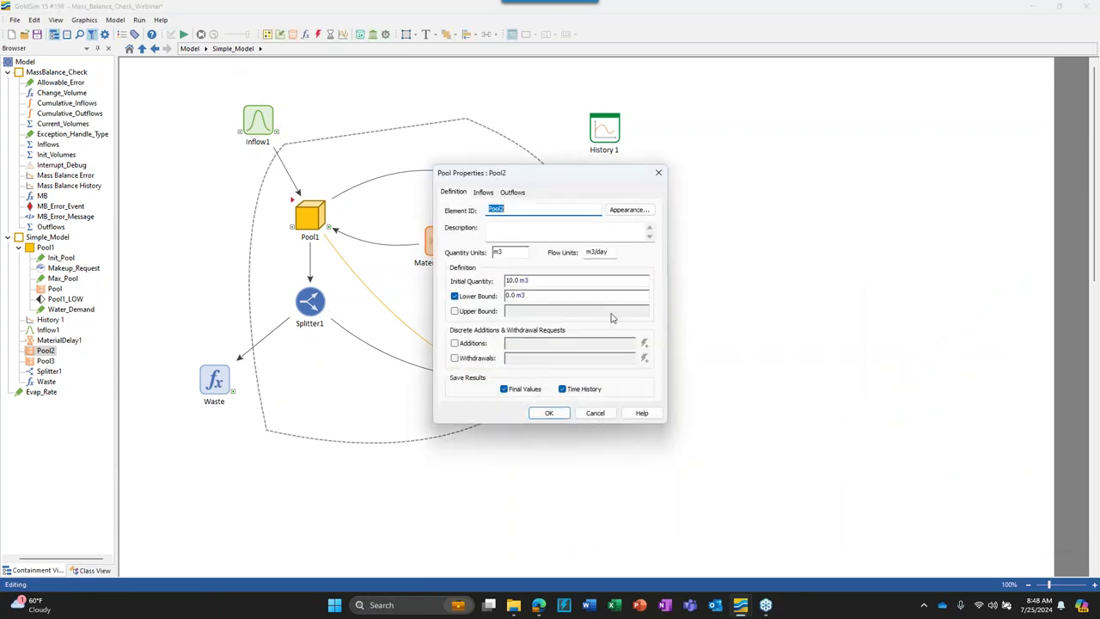
left_click(513, 193)
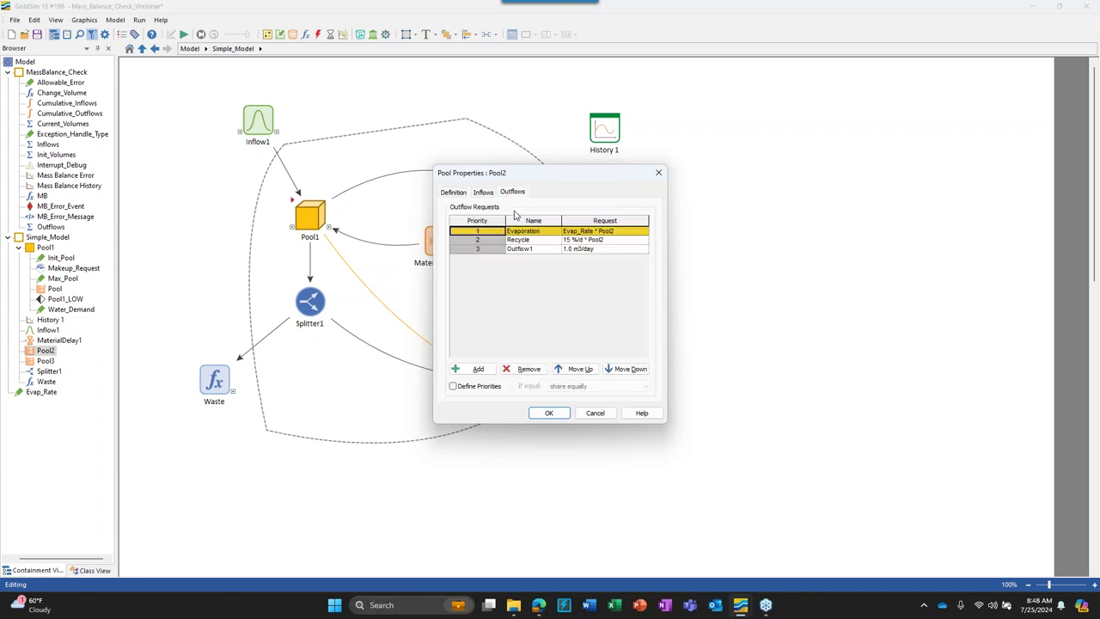
left_click(595, 249)
left_click(528, 368)
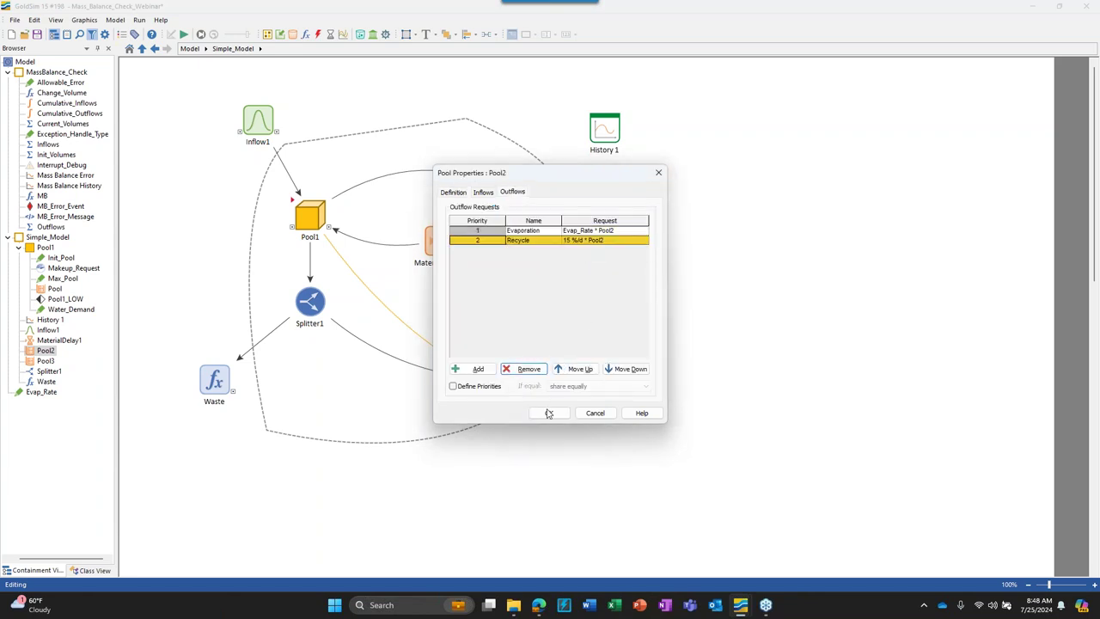
left_click(548, 412)
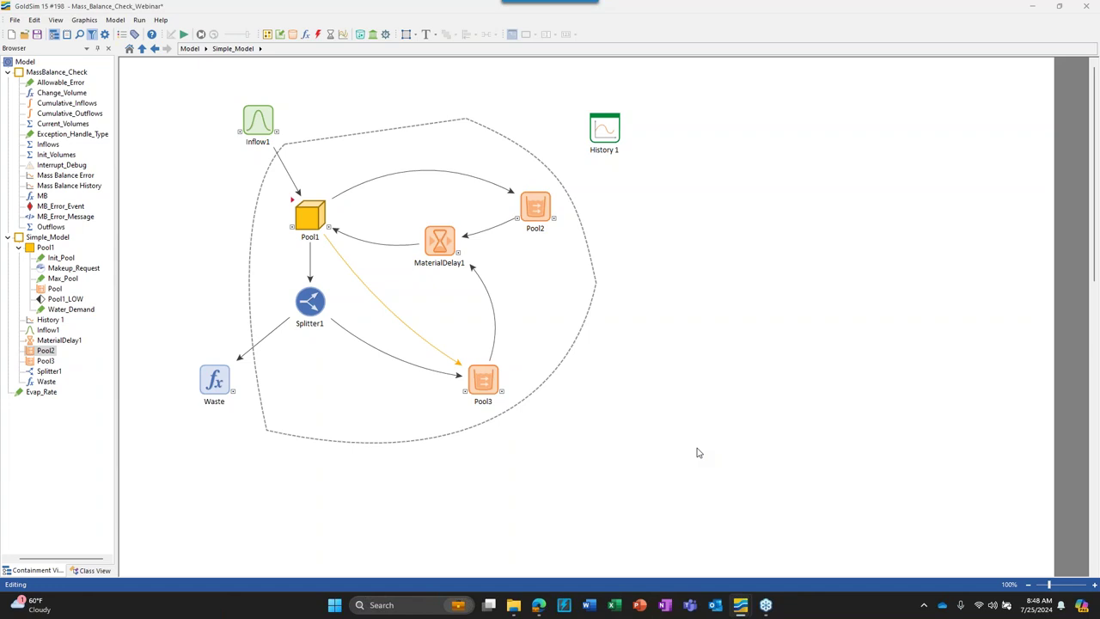
- Draw an unfilled ellipse enclosing Pool2 and MaterialDelay1 inside the dashed system boundary
left_click(593, 271)
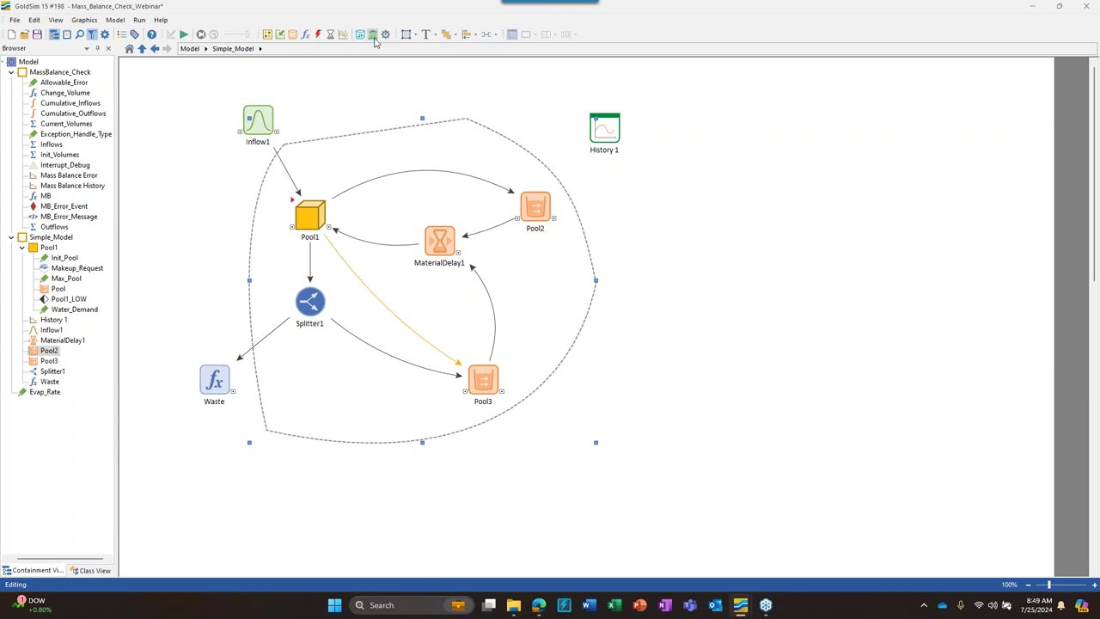
left_click(411, 35)
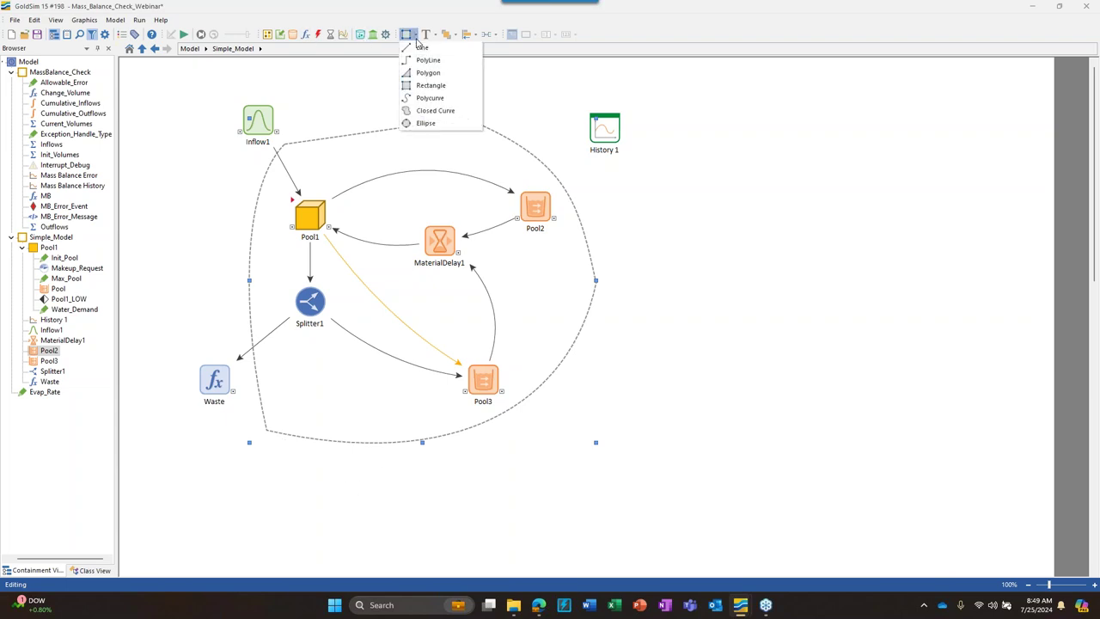
left_click(426, 123)
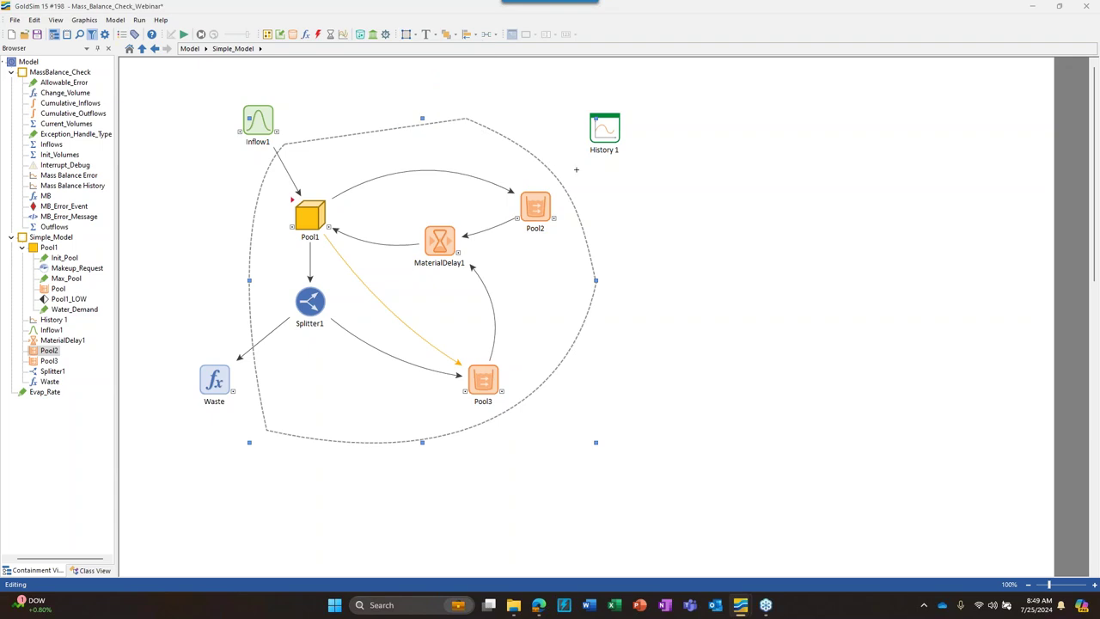
left_click_drag(571, 142, 390, 313)
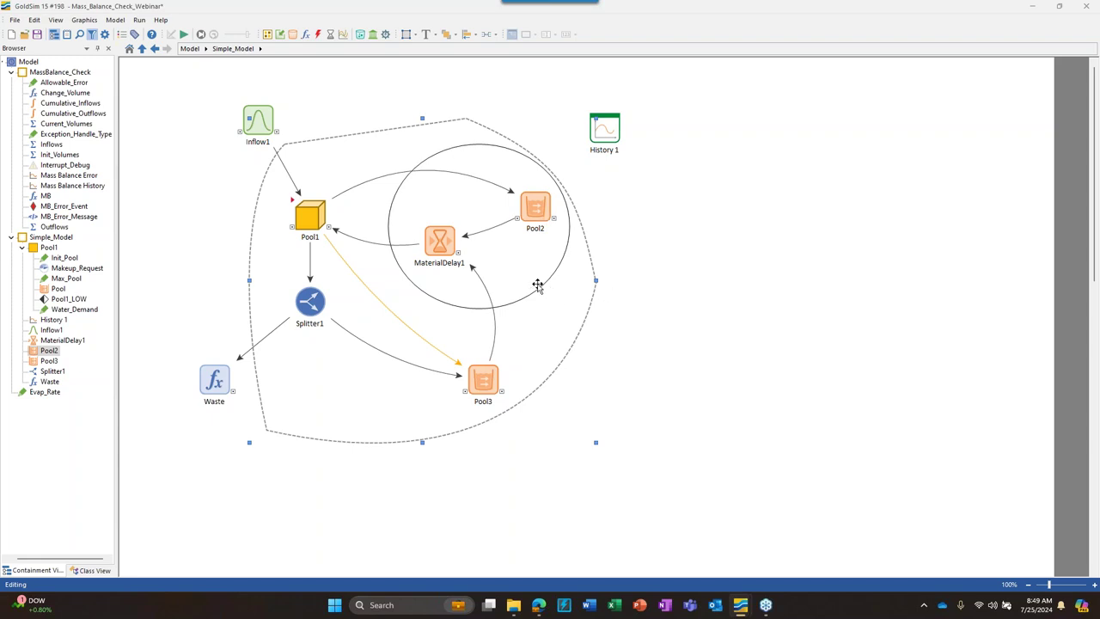
- Go to the model's root level and move the MassBalance_Check container higher, just above the level of Simple_Model
left_click(189, 48)
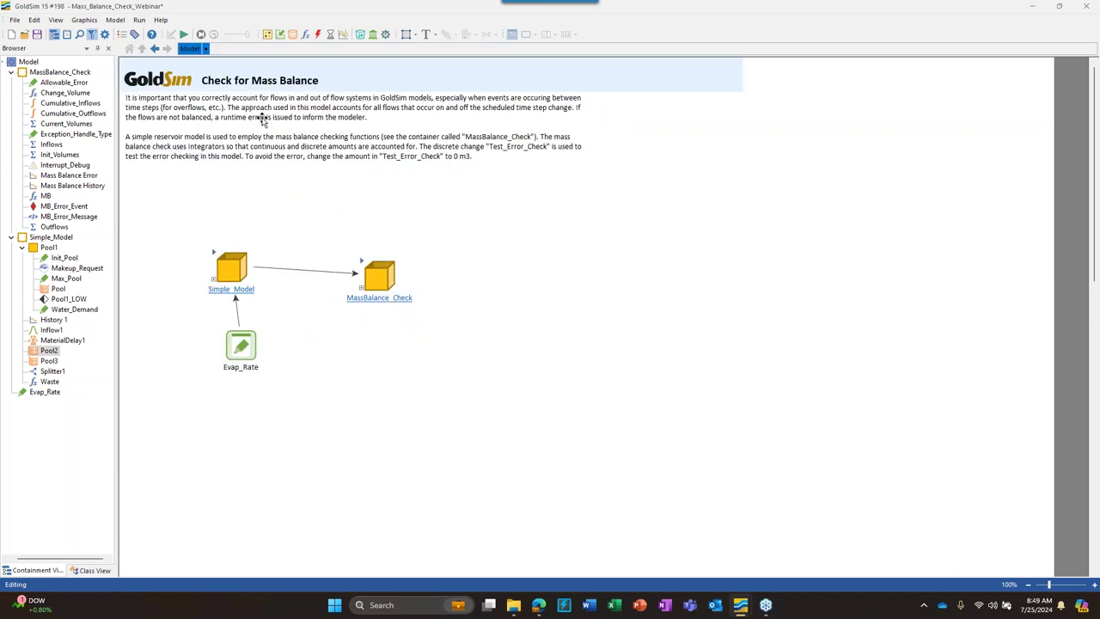
left_click_drag(377, 270, 376, 229)
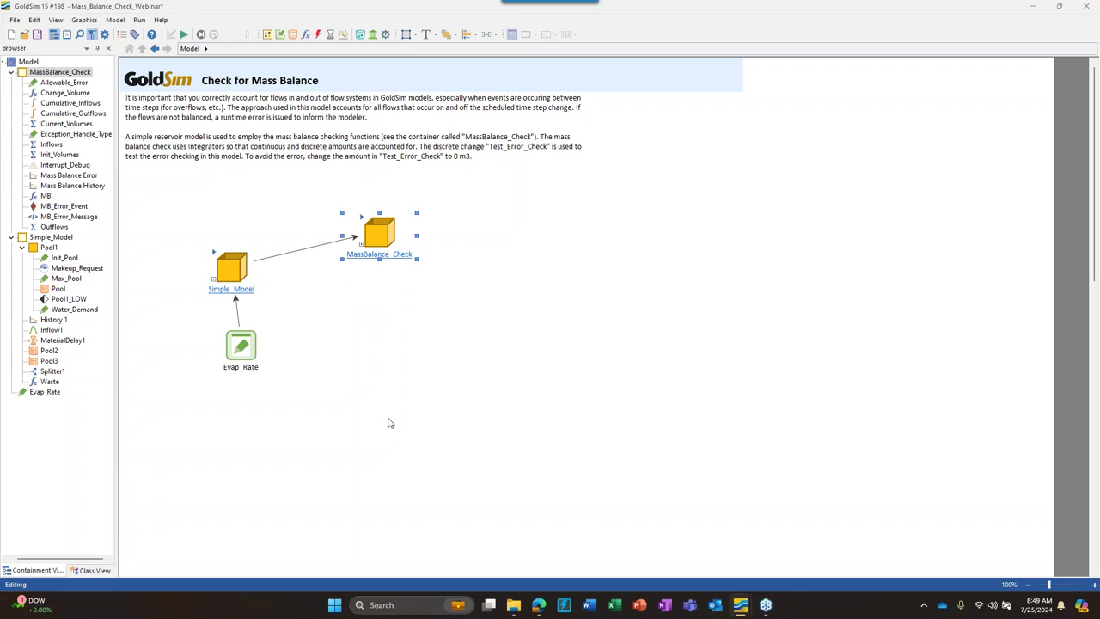
- Reopen the Simple_Model container and delete the ellipse around Pool2 and MaterialDelay1
double_click(215, 255)
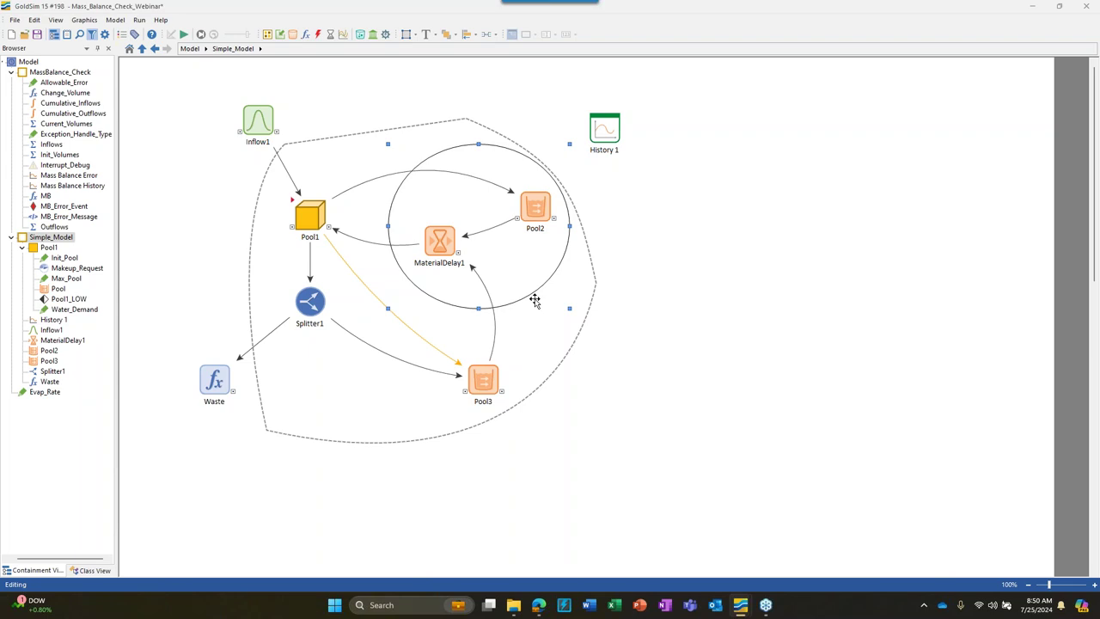
key("Delete")
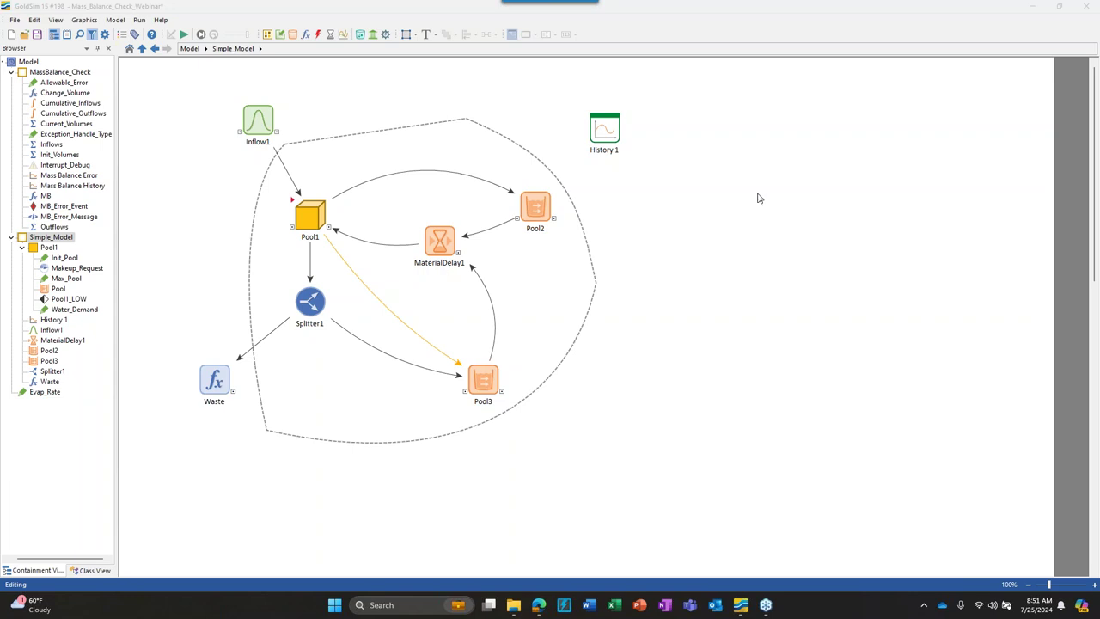
left_click(732, 313)
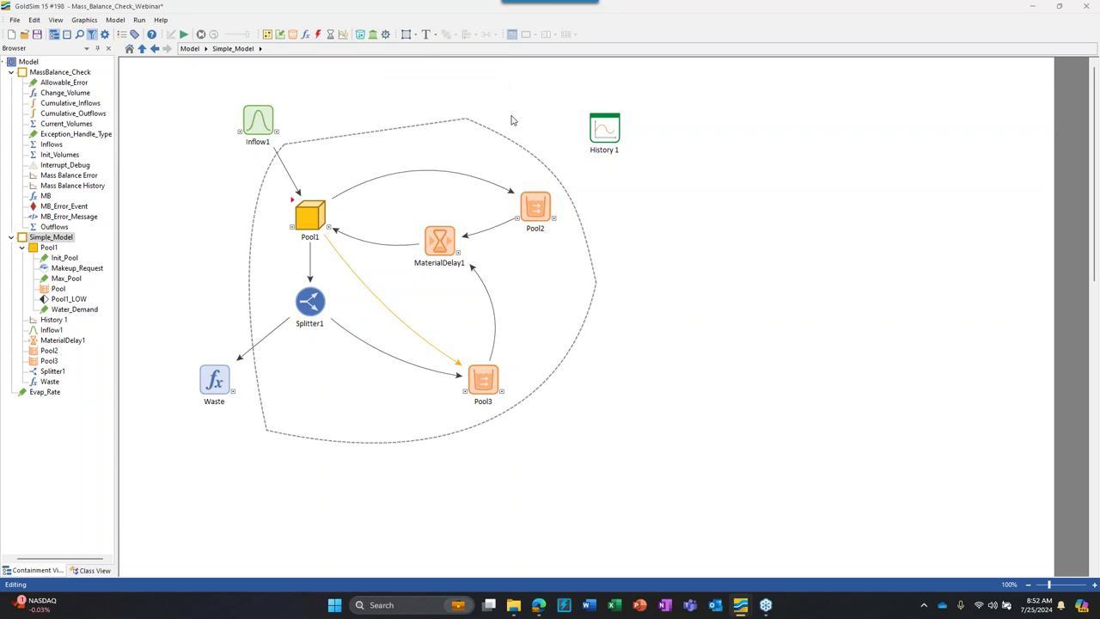
- Check whether the Radionuclide Transport module is enabled in this model, and decline enabling it
left_click(362, 37)
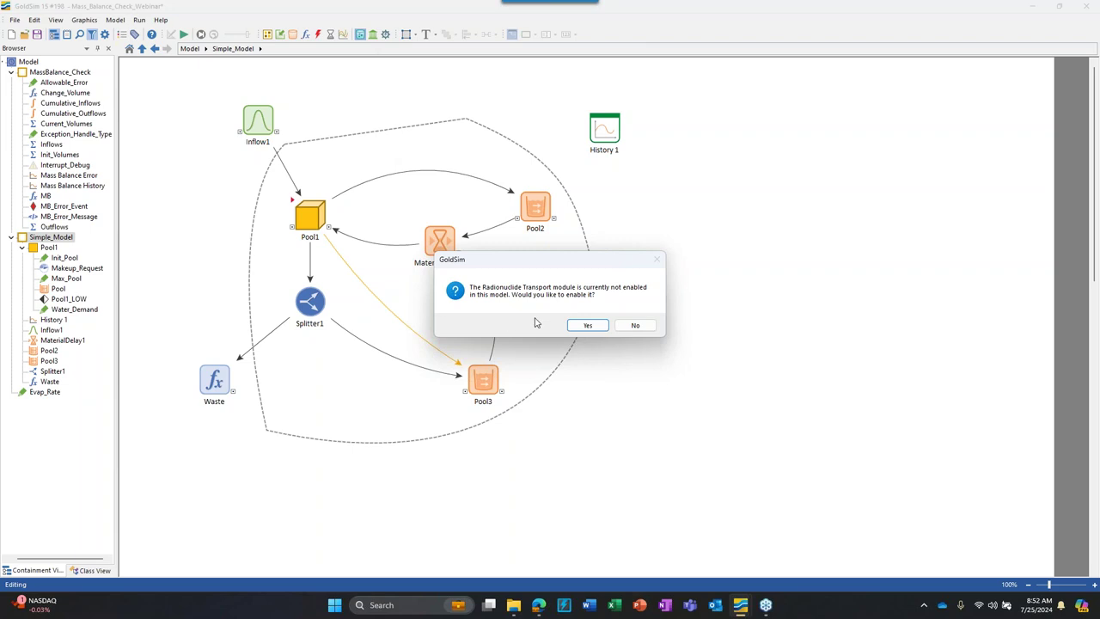
left_click_drag(537, 261, 501, 216)
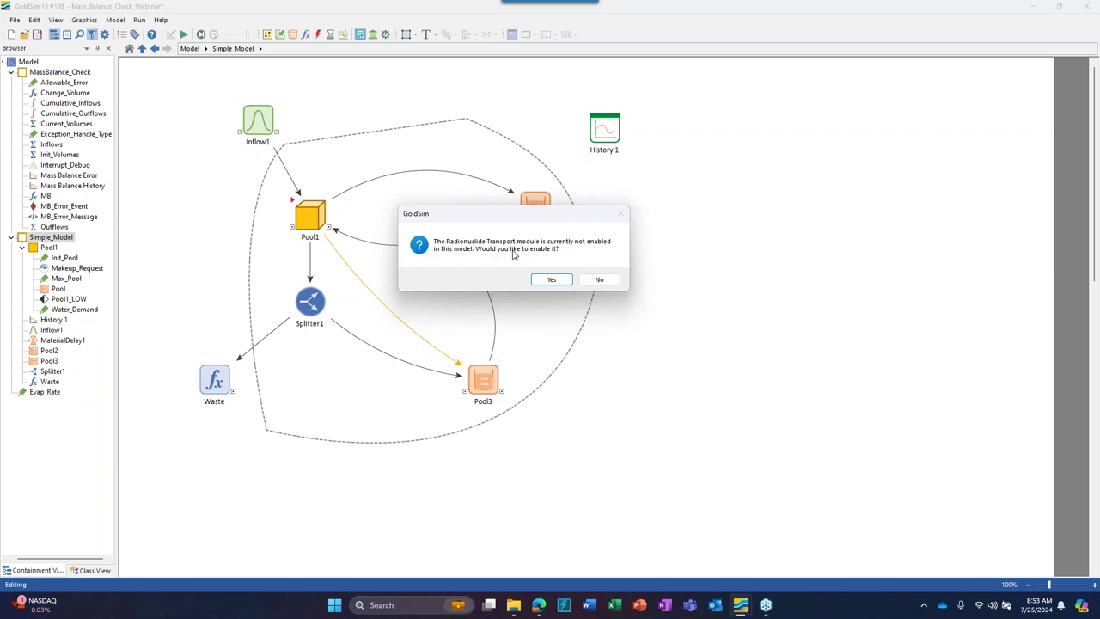
left_click(599, 280)
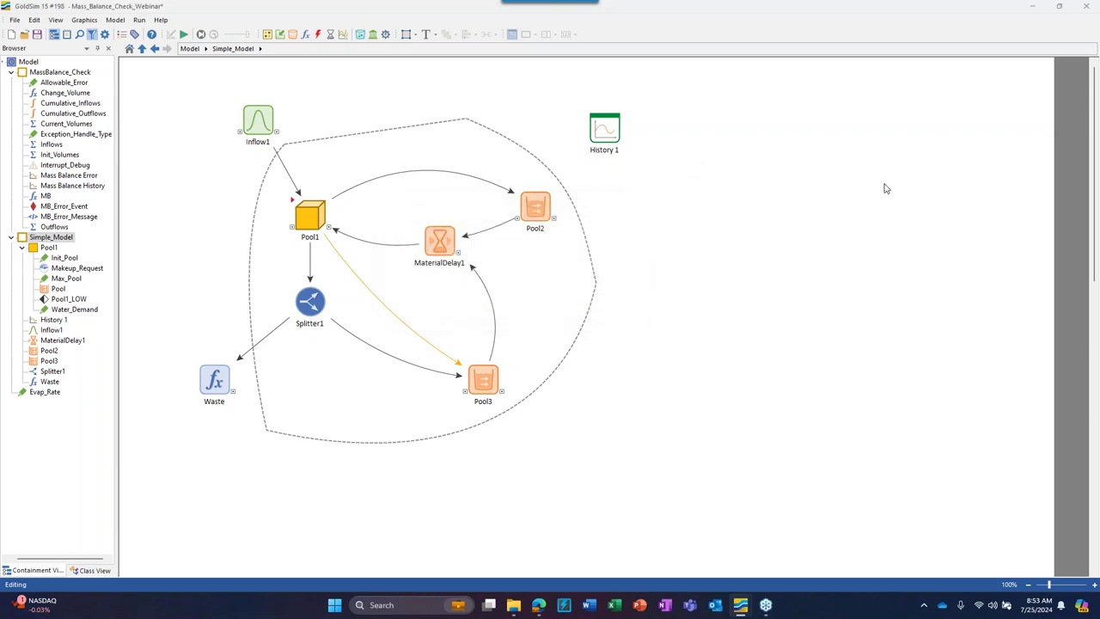